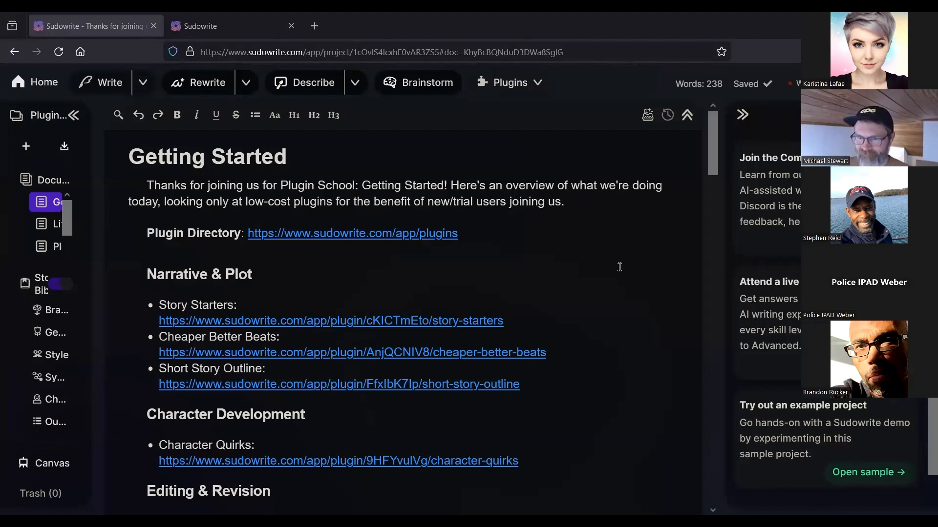
# Step: Widen the project sidebar beside the Getting Started document to show the full document and Story Bible names
pyautogui.scroll(-3, 536, 271)
pyautogui.scroll(3, 537, 272)
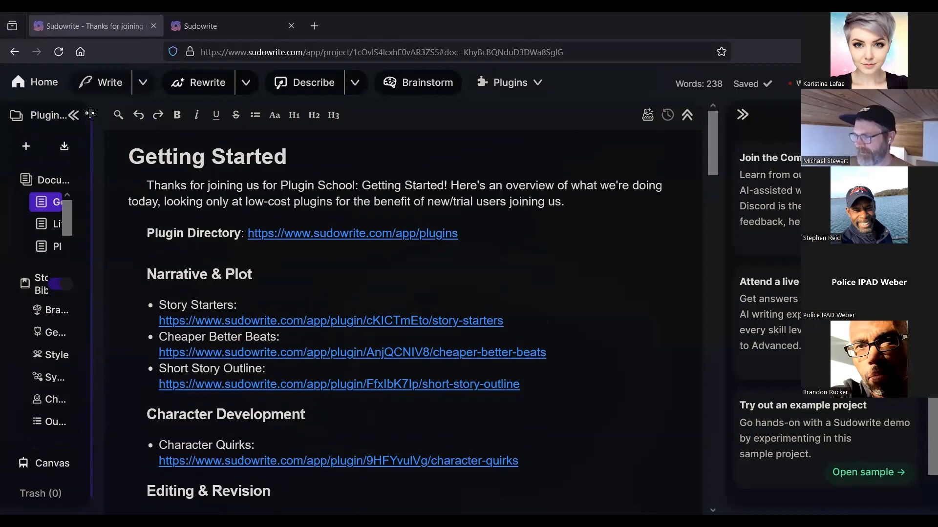
pyautogui.moveTo(90, 114); pyautogui.dragTo(174, 122)
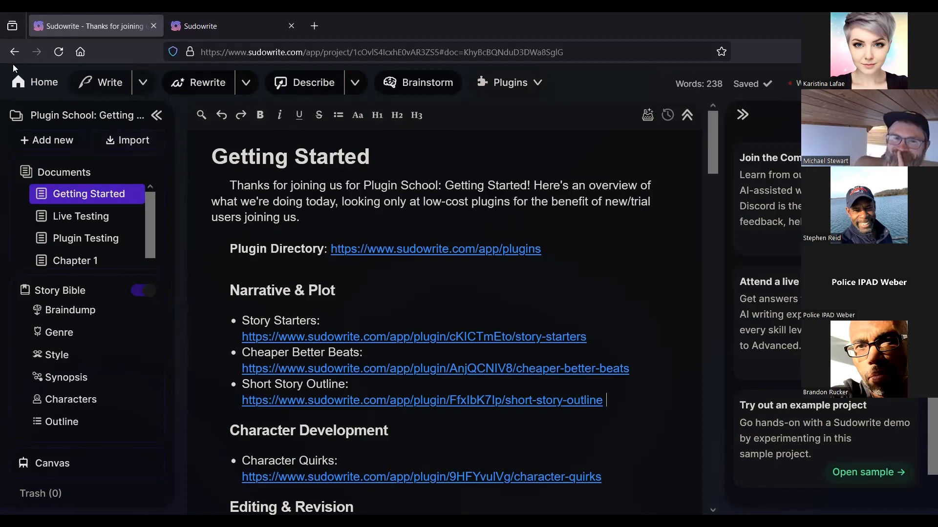
# Step: Open the home page in an additional browser tab and bring up the plugin directory from the existing home page tab
pyautogui.middleClick(23, 83)
pyautogui.click(205, 22)
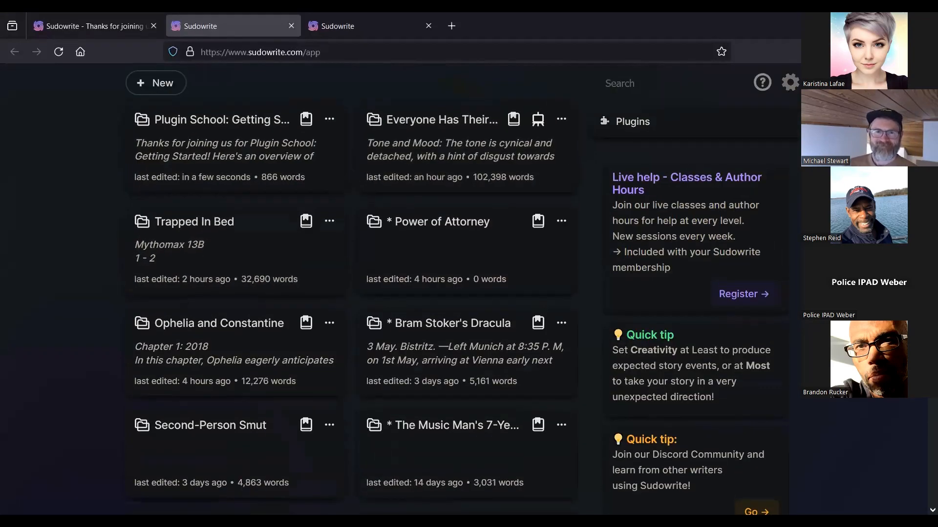
pyautogui.moveTo(582, 93); pyautogui.dragTo(581, 128)
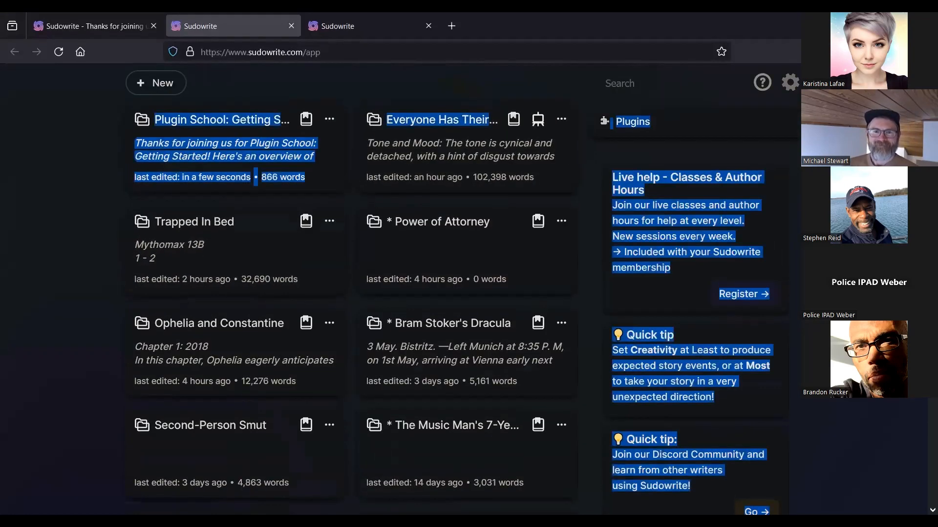
pyautogui.click(36, 230)
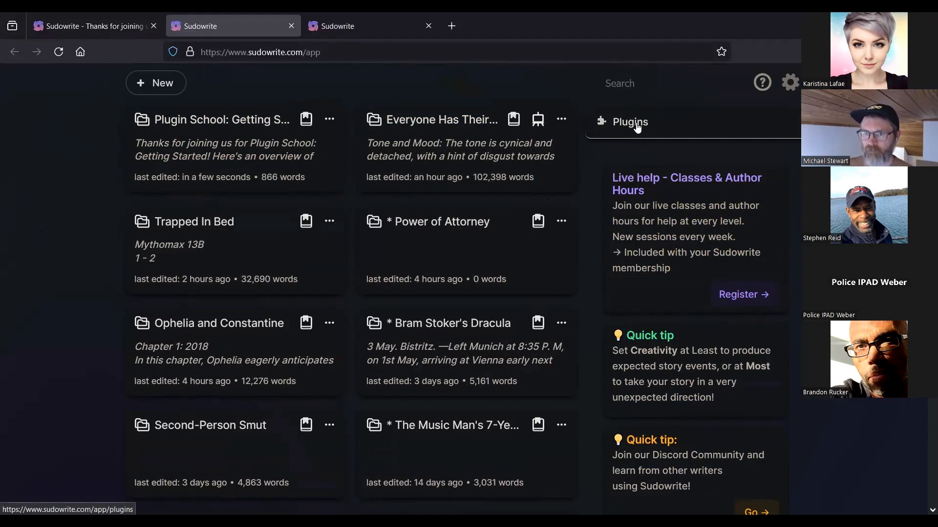
pyautogui.click(99, 17)
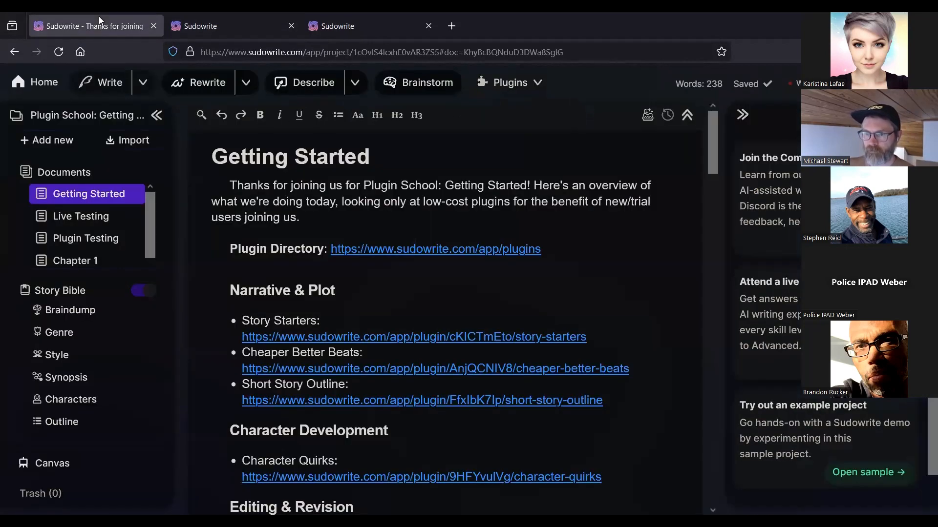
pyautogui.click(222, 17)
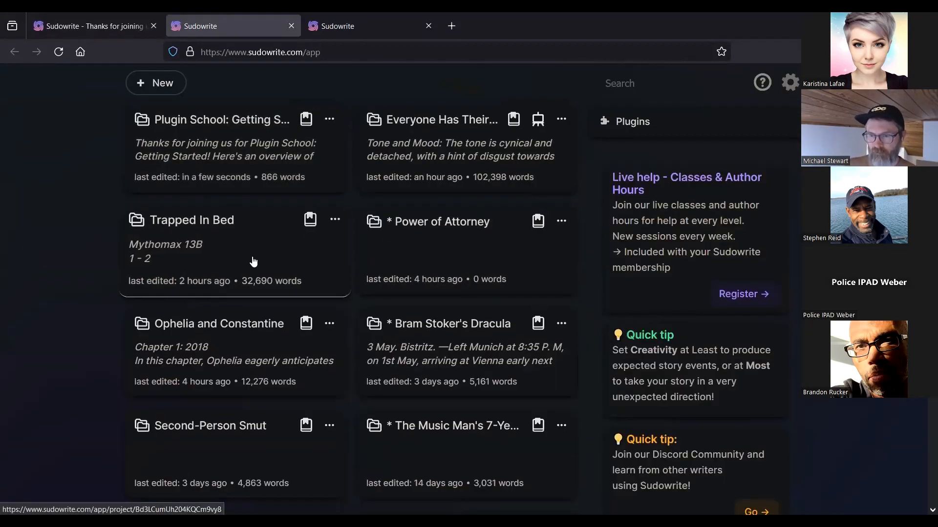
pyautogui.click(627, 126)
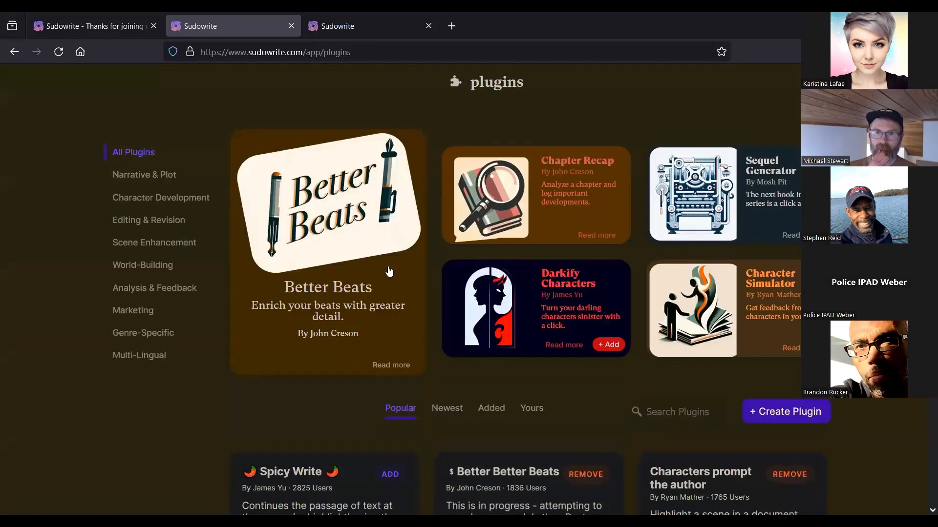
# Step: Browse the popular plugins across all categories, examining their descriptions, authors and user numbers from the most used to the rarely used ones
pyautogui.scroll(-5, 393, 279)
pyautogui.scroll(5, 393, 280)
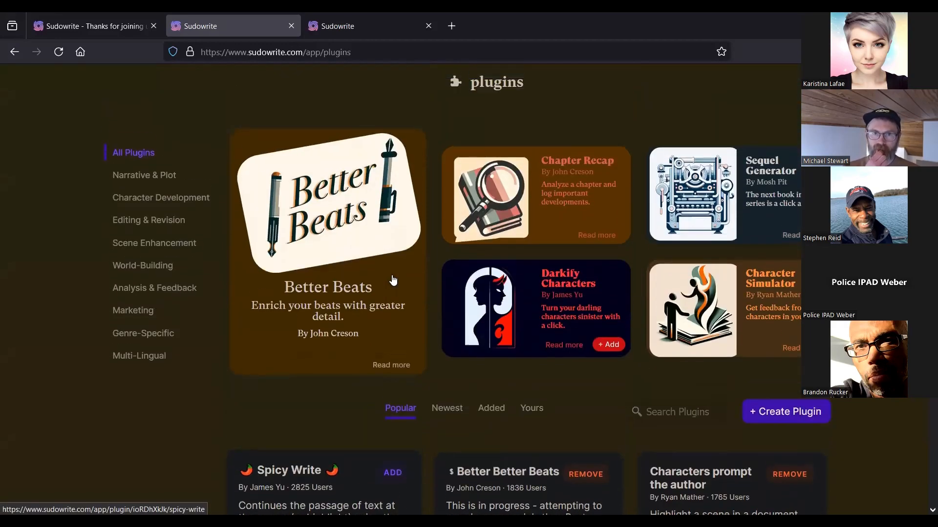
pyautogui.scroll(-9, 393, 280)
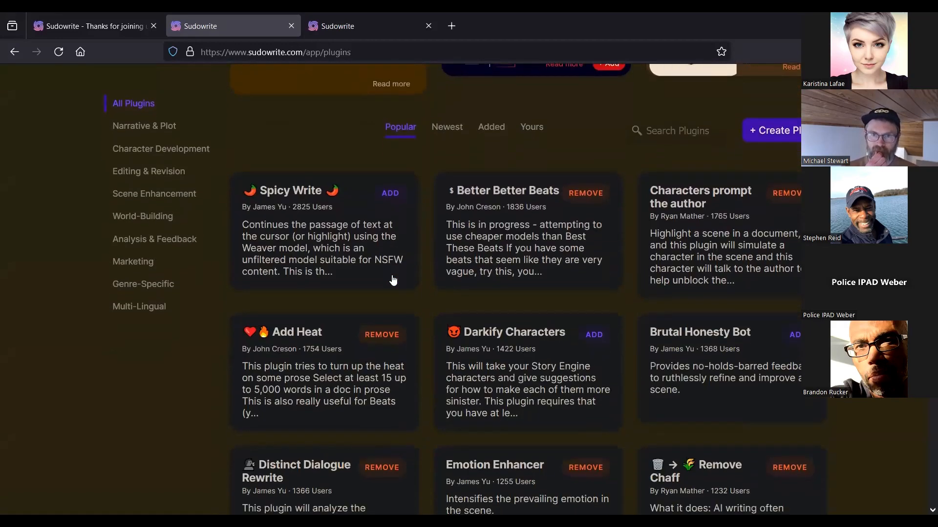
pyautogui.scroll(-8, 393, 279)
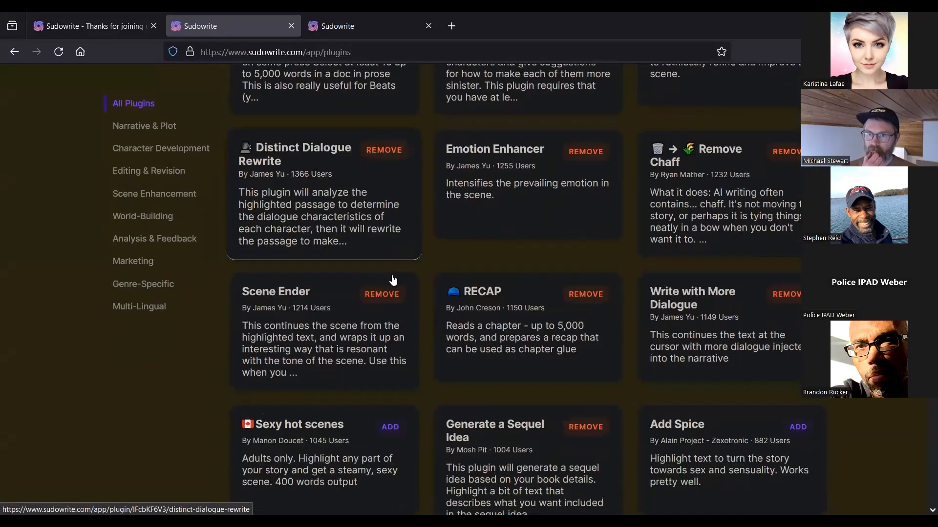
pyautogui.scroll(-3, 393, 279)
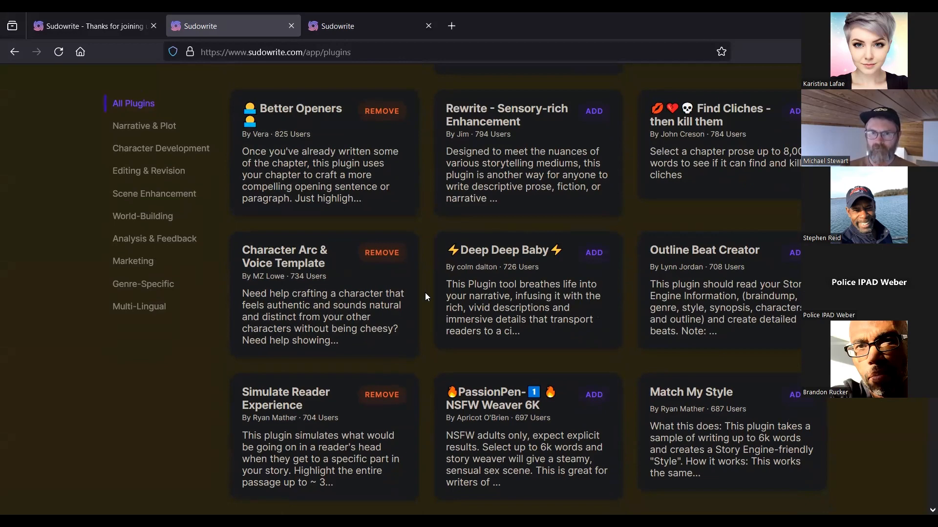
pyautogui.scroll(2, 424, 292)
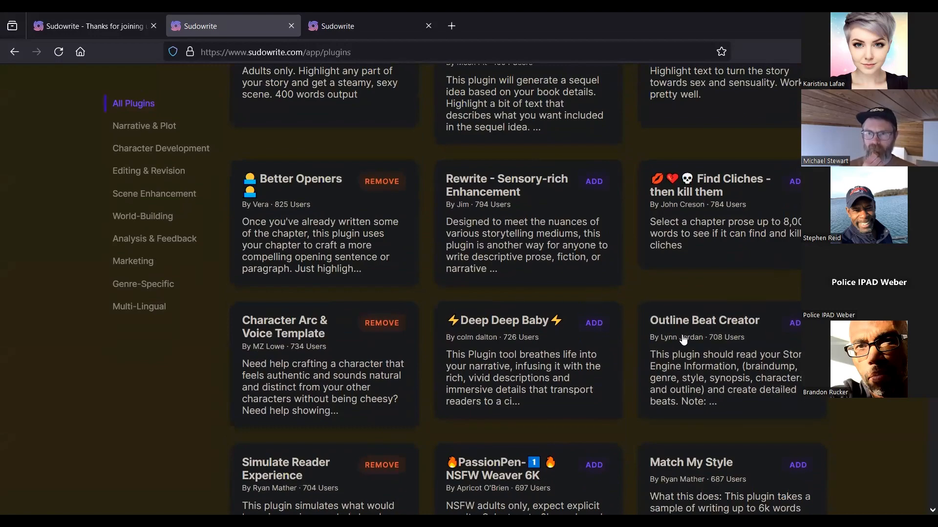
pyautogui.scroll(-15, 684, 341)
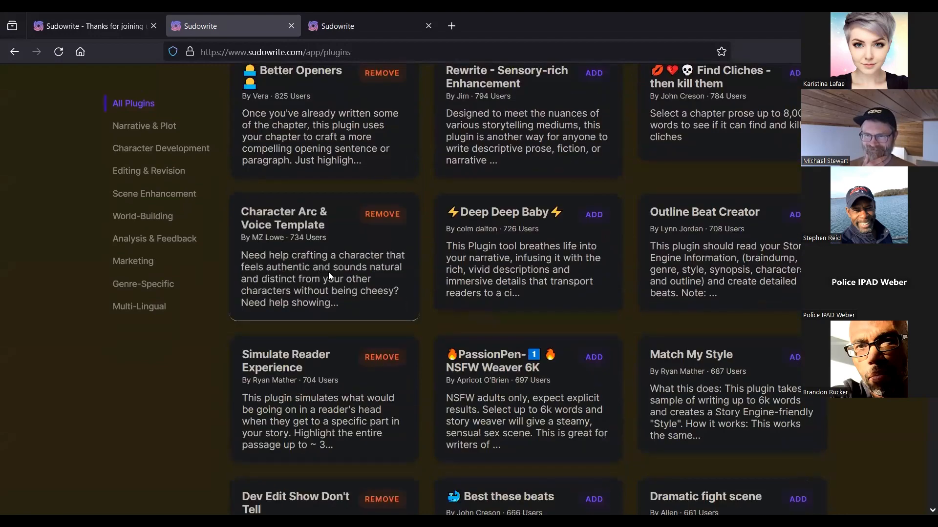
pyautogui.scroll(20, 496, 289)
pyautogui.scroll(15, 502, 285)
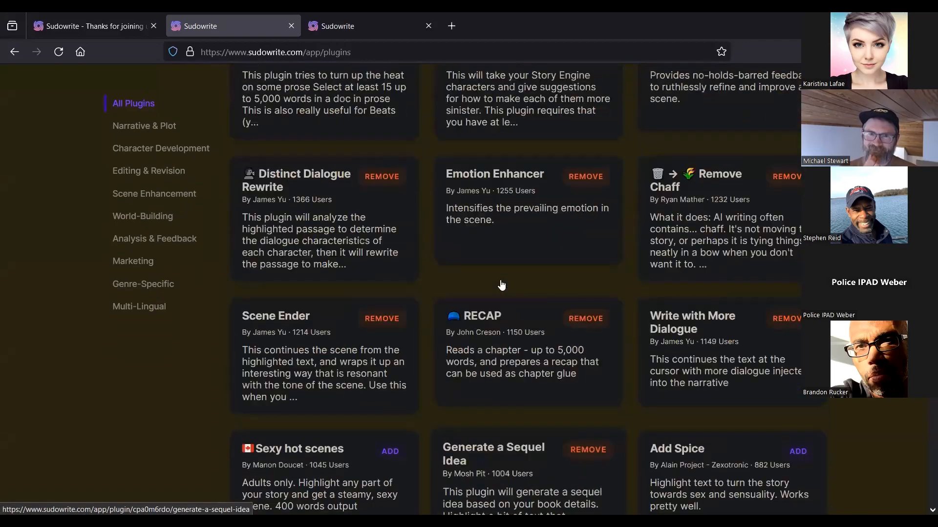
pyautogui.scroll(-12, 502, 284)
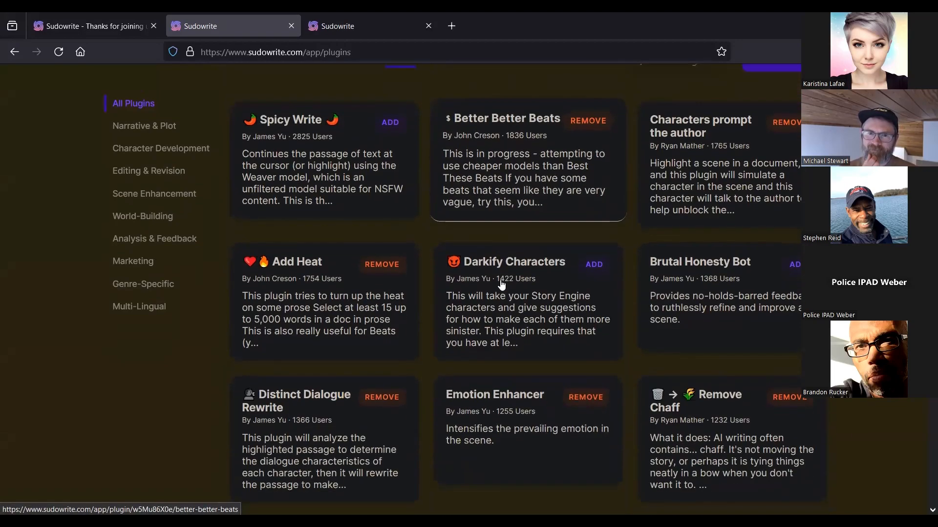
pyautogui.scroll(-4, 501, 284)
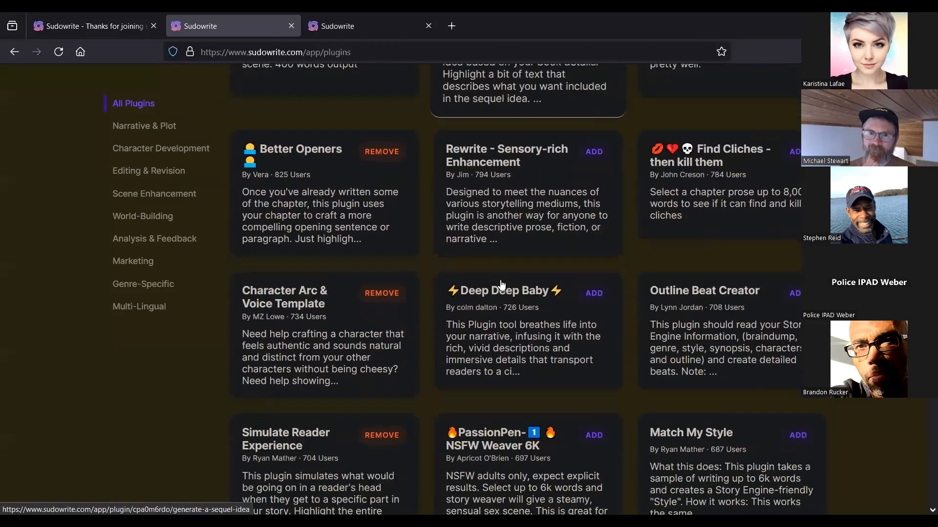
pyautogui.scroll(-3, 501, 284)
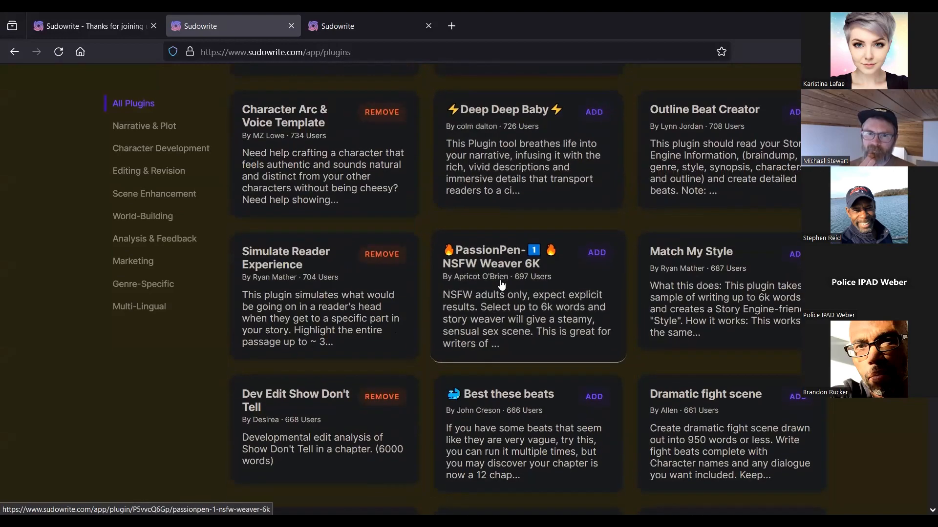
pyautogui.scroll(18, 502, 285)
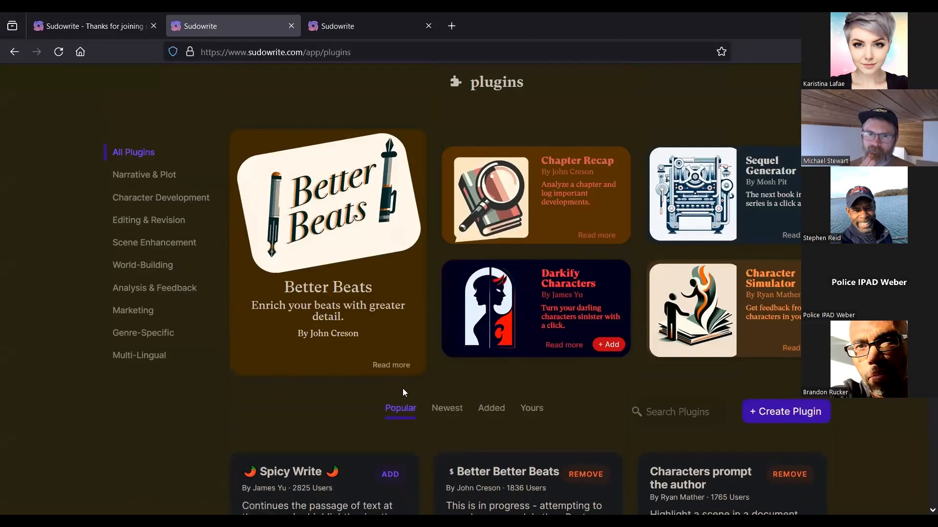
pyautogui.scroll(-7, 403, 388)
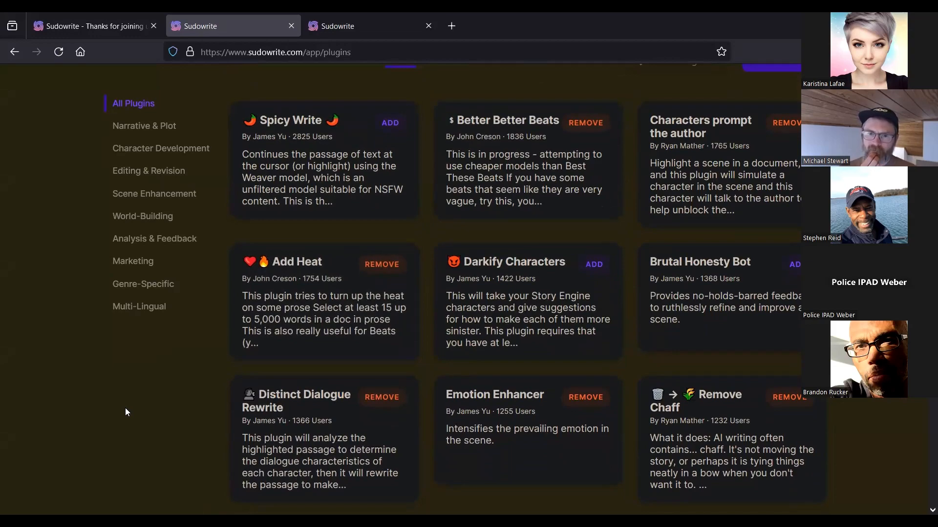
pyautogui.scroll(-10, 347, 324)
pyautogui.scroll(-20, 347, 323)
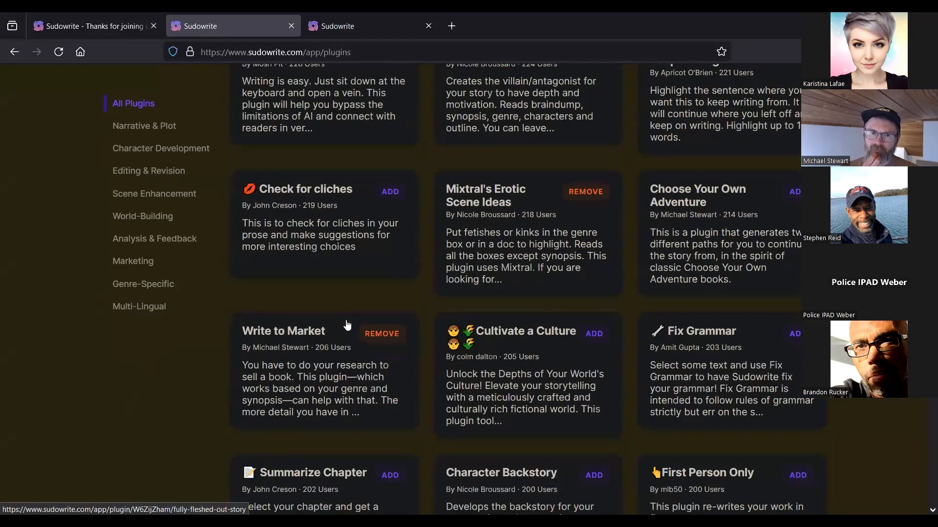
pyautogui.scroll(-20, 347, 324)
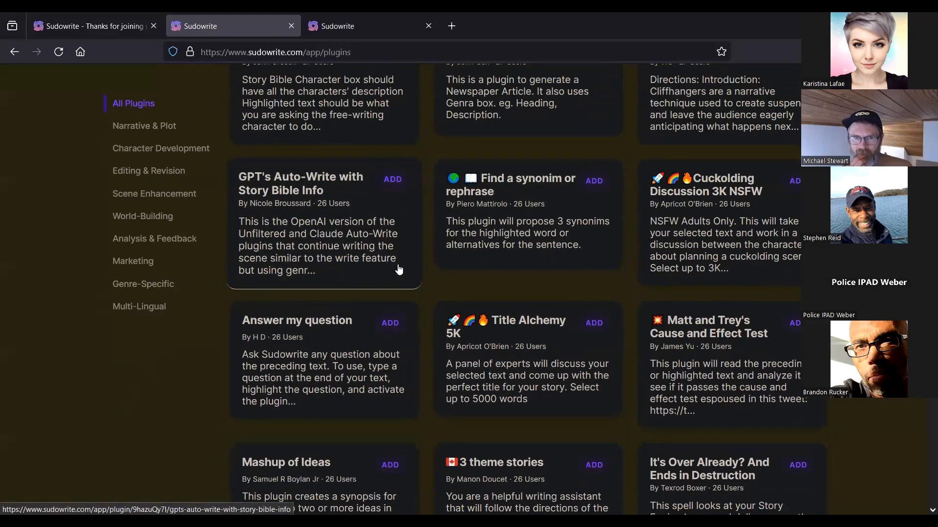
pyautogui.scroll(15, 399, 269)
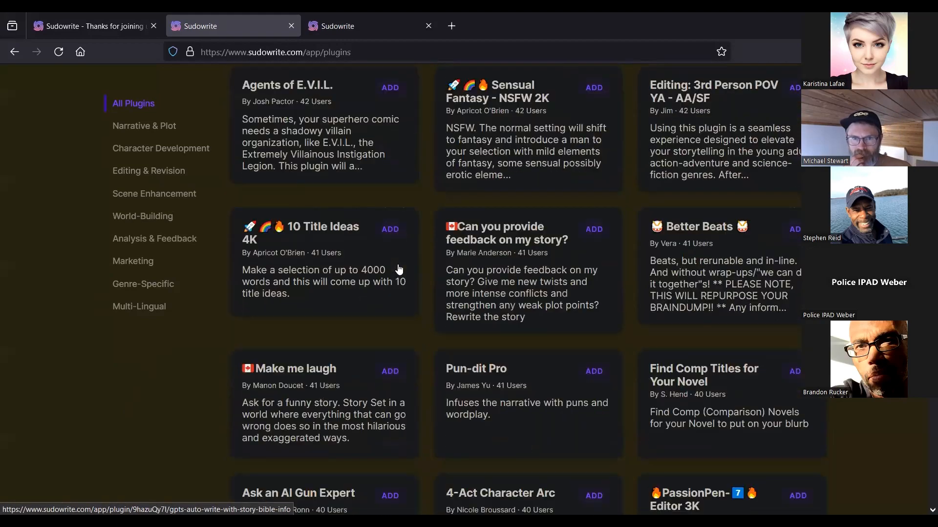
pyautogui.scroll(15, 399, 269)
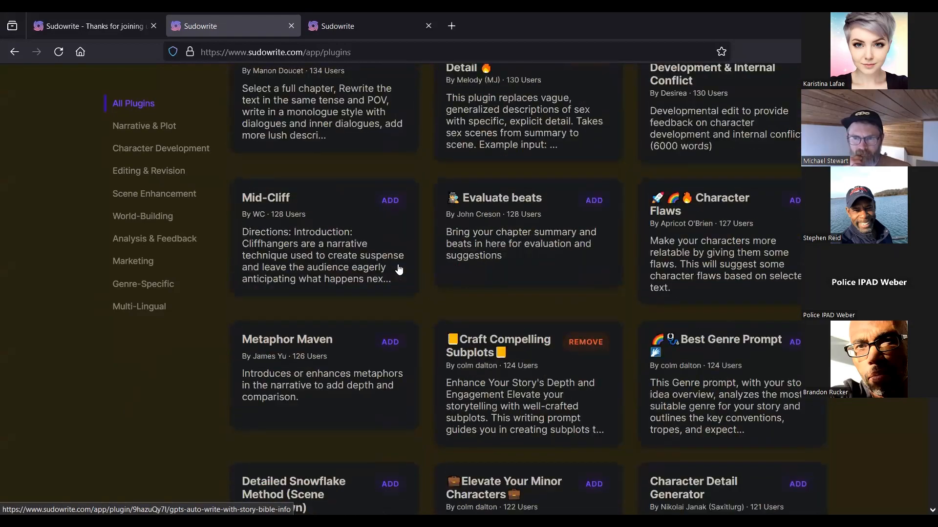
pyautogui.scroll(15, 398, 269)
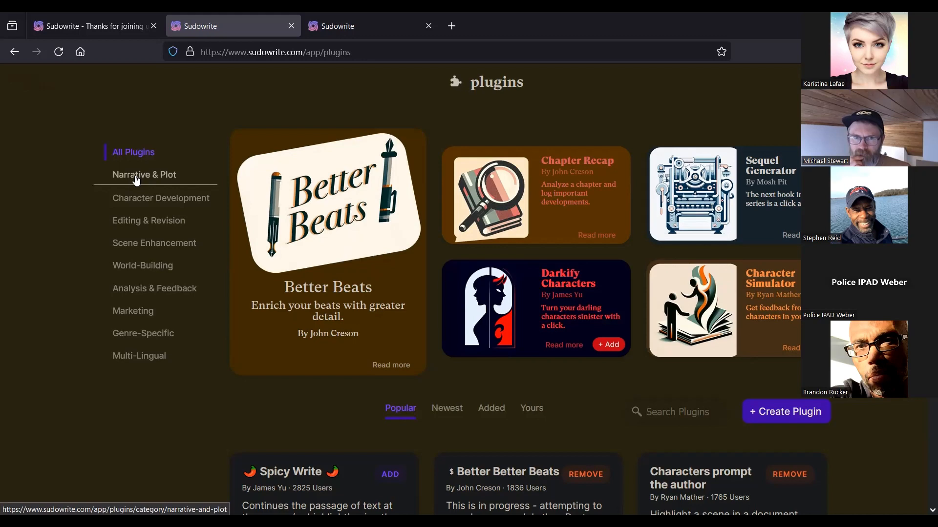
# Step: Filter the plugin directory to the Narrative & Plot category and look through its popular plugins
pyautogui.click(136, 180)
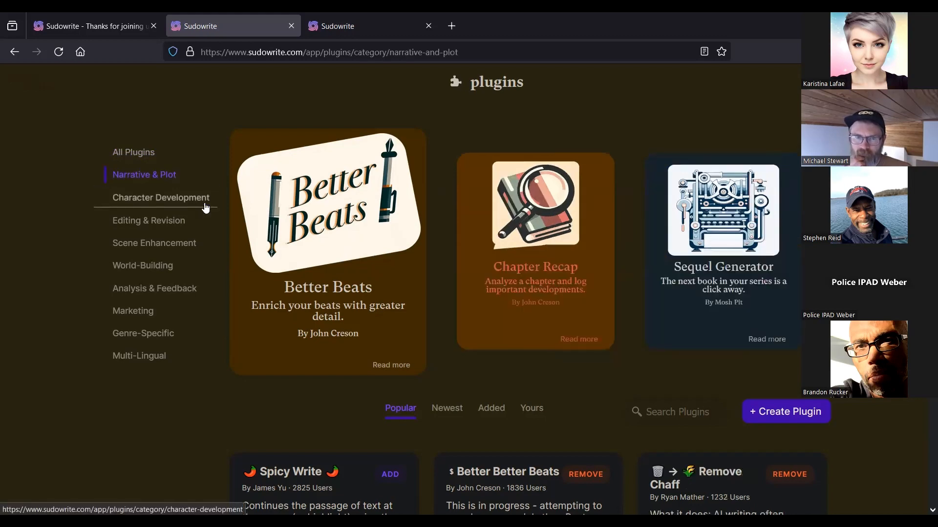
pyautogui.scroll(-5, 514, 295)
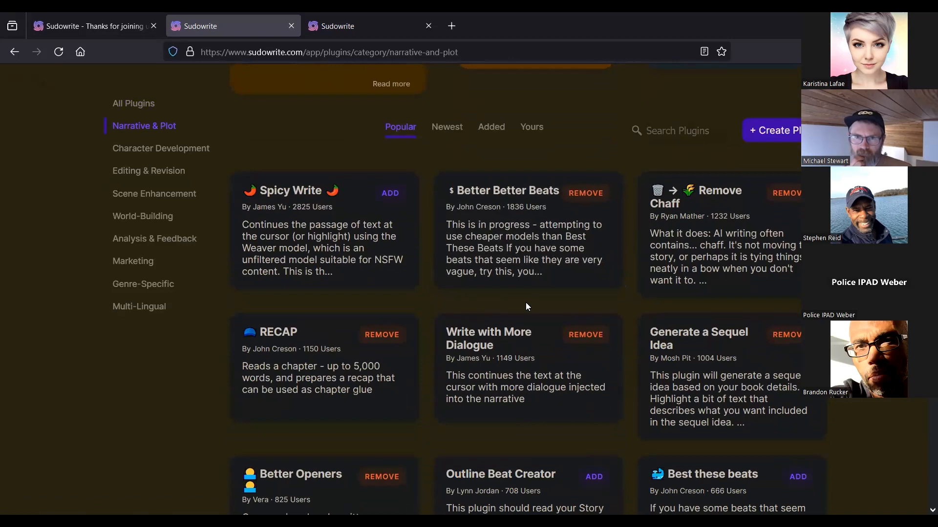
pyautogui.scroll(-2, 539, 294)
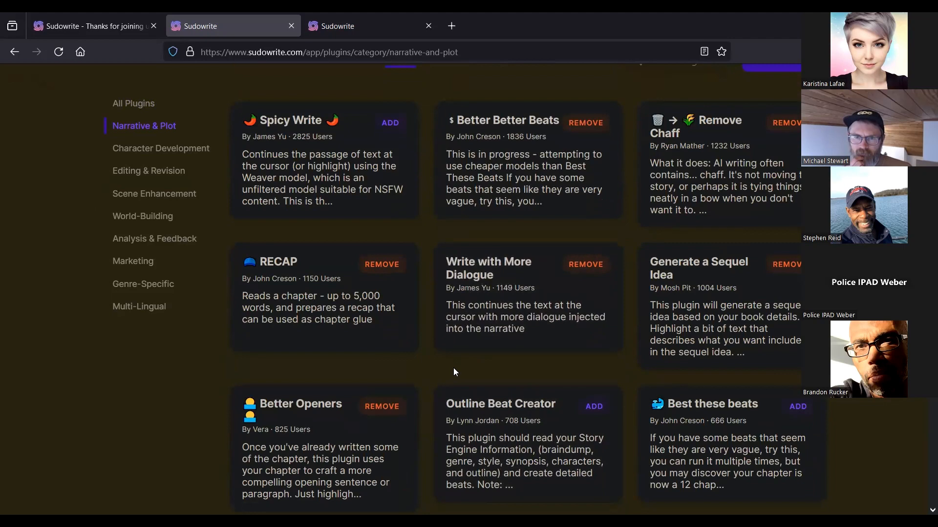
pyautogui.scroll(-2, 453, 369)
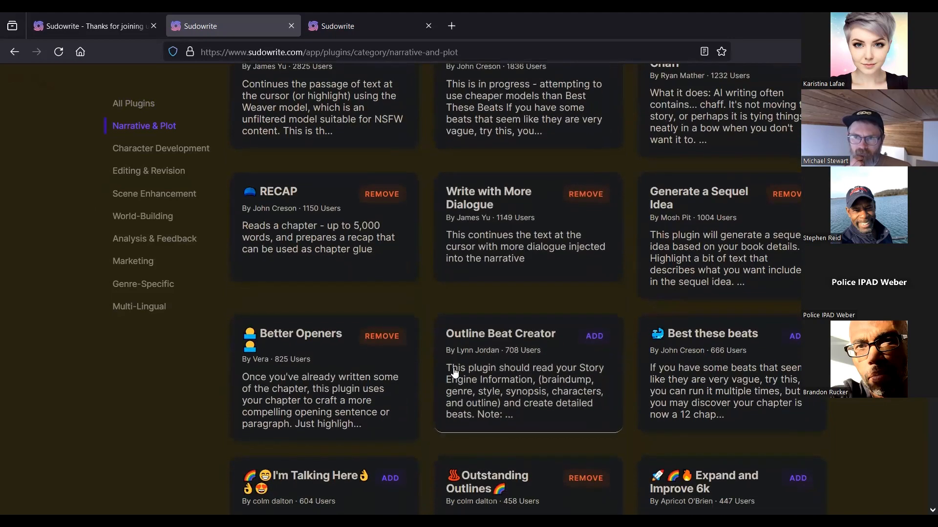
pyautogui.scroll(-6, 453, 373)
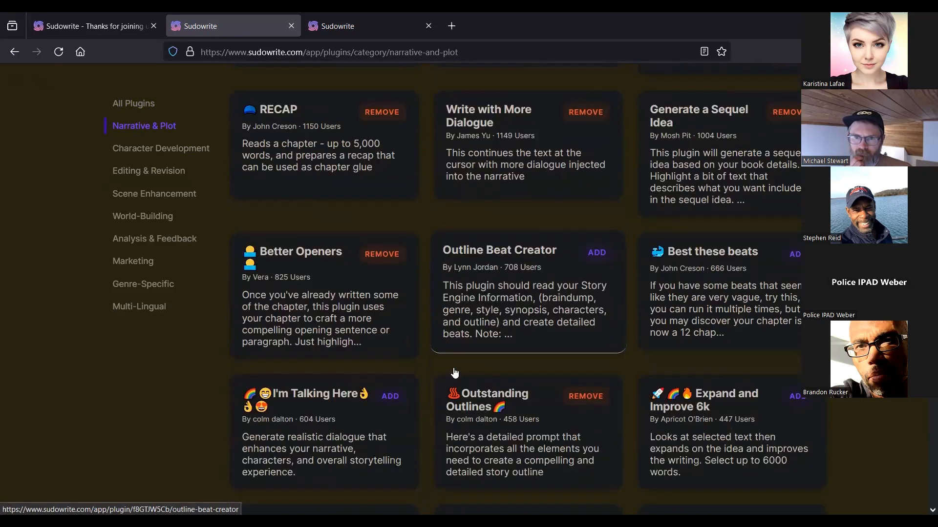
pyautogui.scroll(-2, 453, 372)
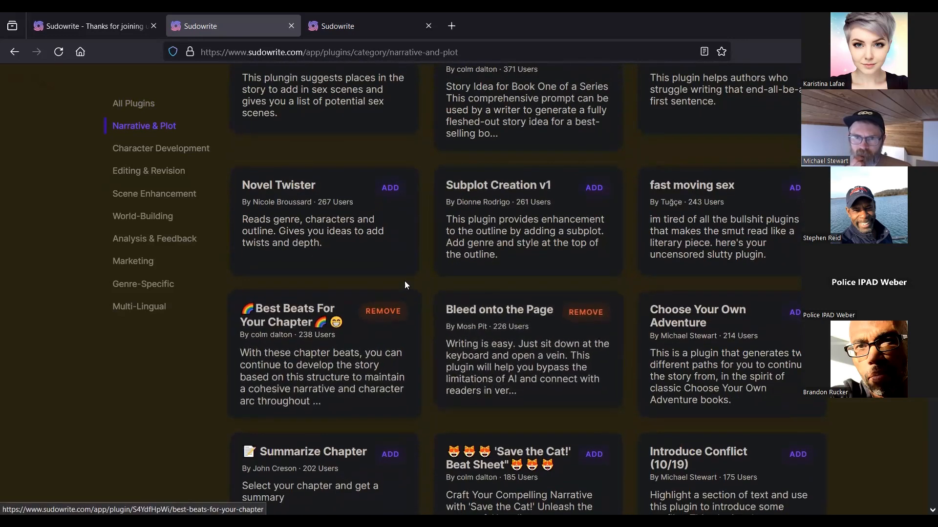
pyautogui.scroll(-2, 411, 277)
pyautogui.scroll(-4, 411, 278)
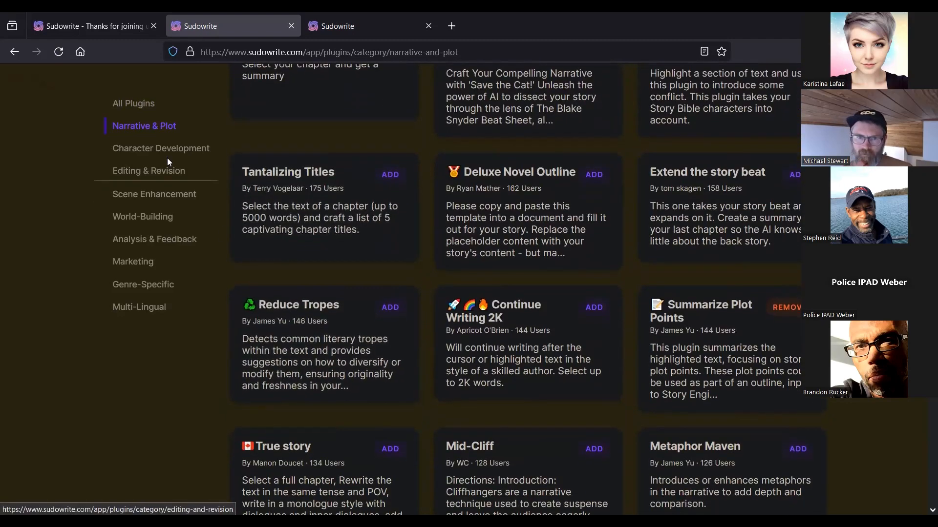
# Step: Switch the directory to the Character Development category and review its featured and most popular plugins
pyautogui.click(186, 149)
pyautogui.scroll(11, 446, 376)
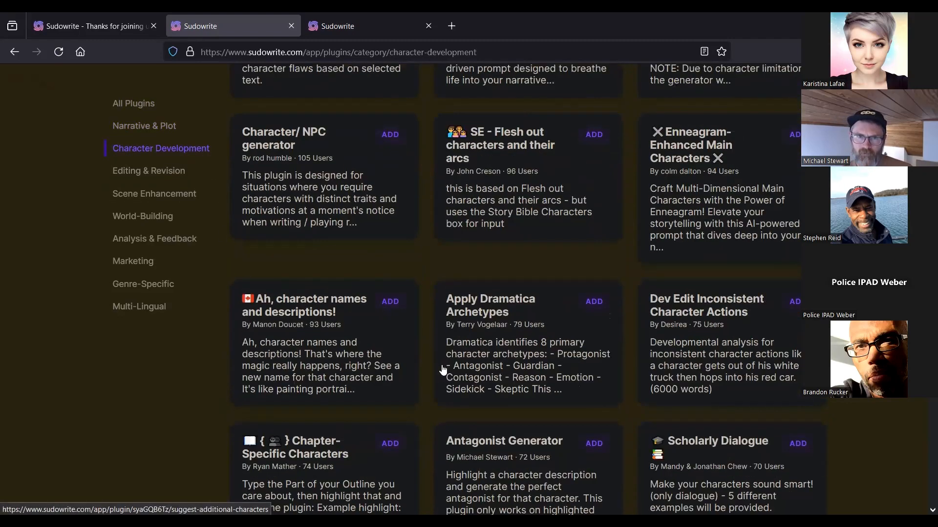
pyautogui.scroll(7, 442, 370)
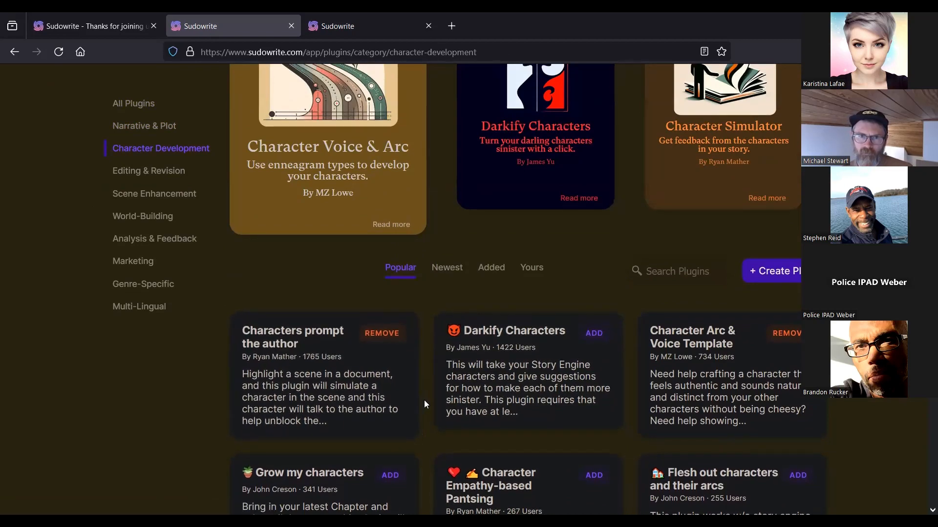
pyautogui.scroll(-2, 424, 400)
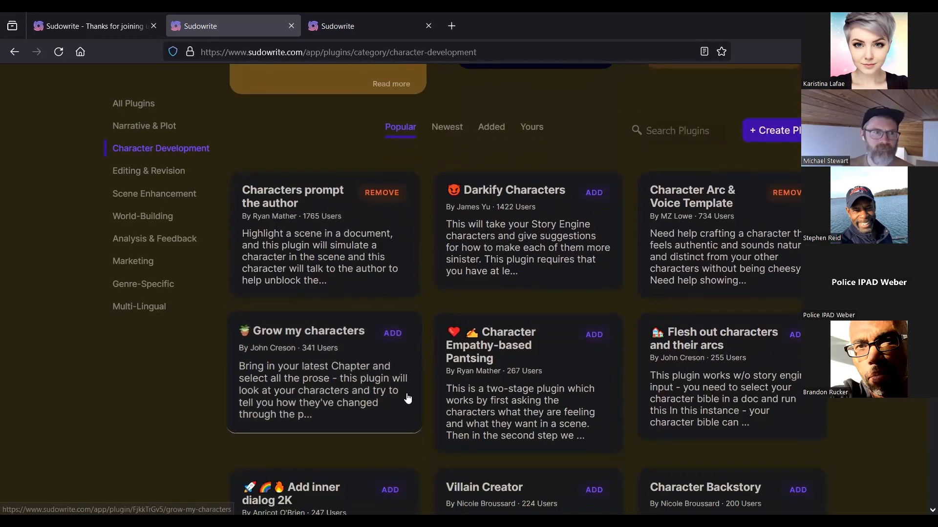
# Step: Filter the plugin directory to the Editing & Revision category and look through its popular plugins down to the less used ones
pyautogui.click(146, 172)
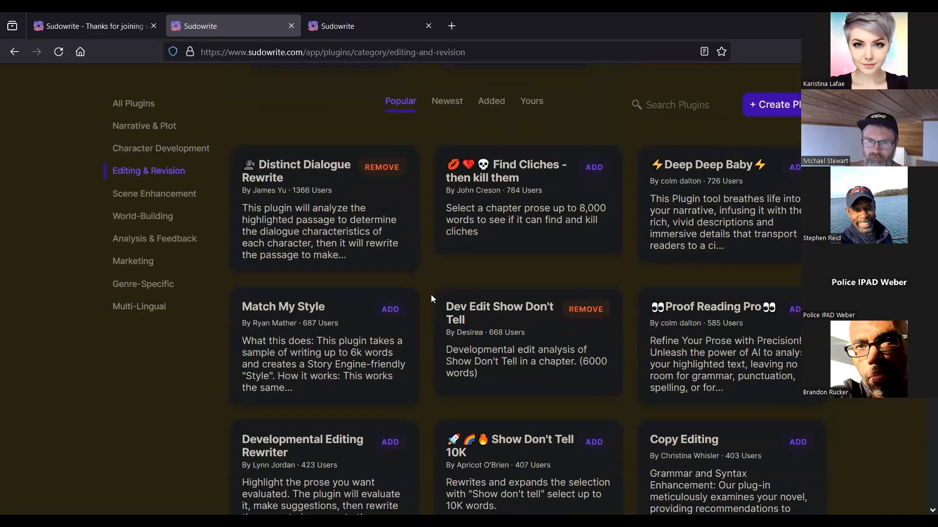
pyautogui.scroll(-10, 431, 296)
pyautogui.scroll(-7, 431, 296)
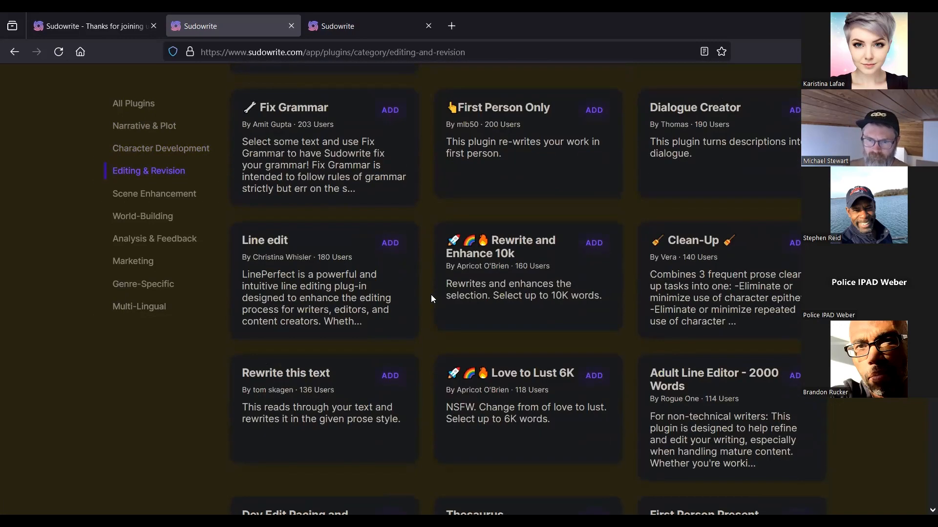
pyautogui.scroll(-2, 431, 296)
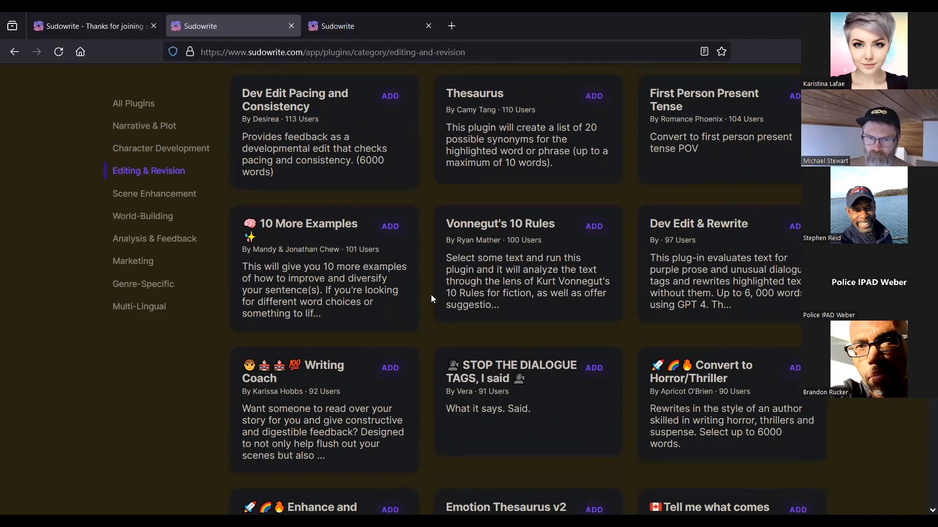
pyautogui.scroll(-2, 431, 295)
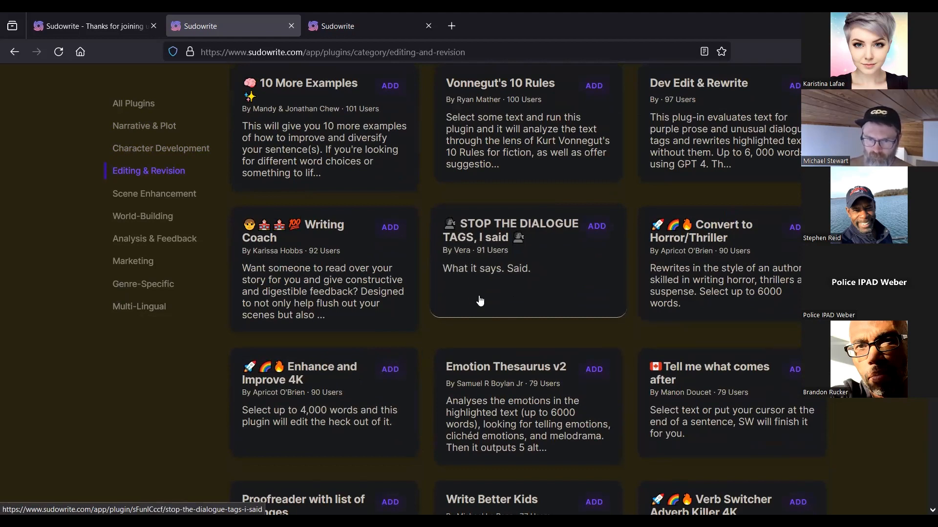
# Step: Switch the directory to the Scene Enhancement category and review its popular plugins, starting from the most used ones
pyautogui.click(175, 195)
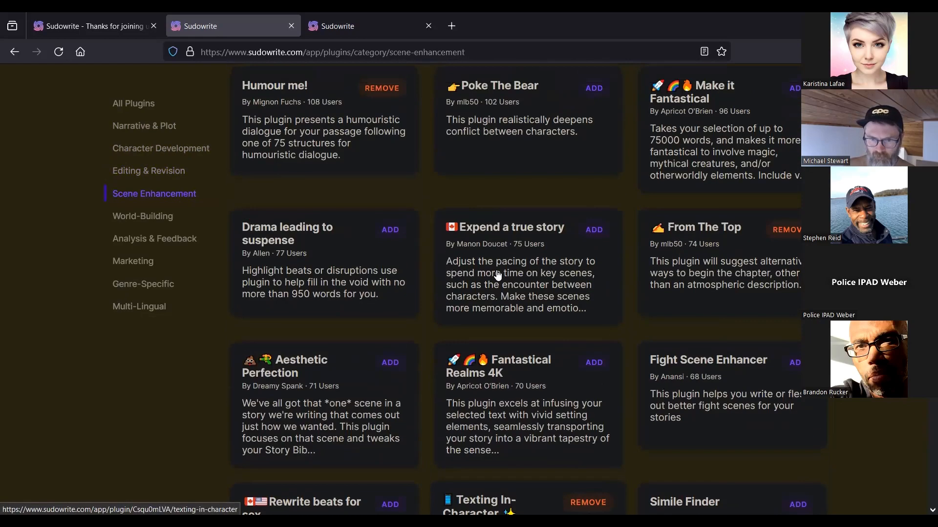
pyautogui.scroll(15, 497, 275)
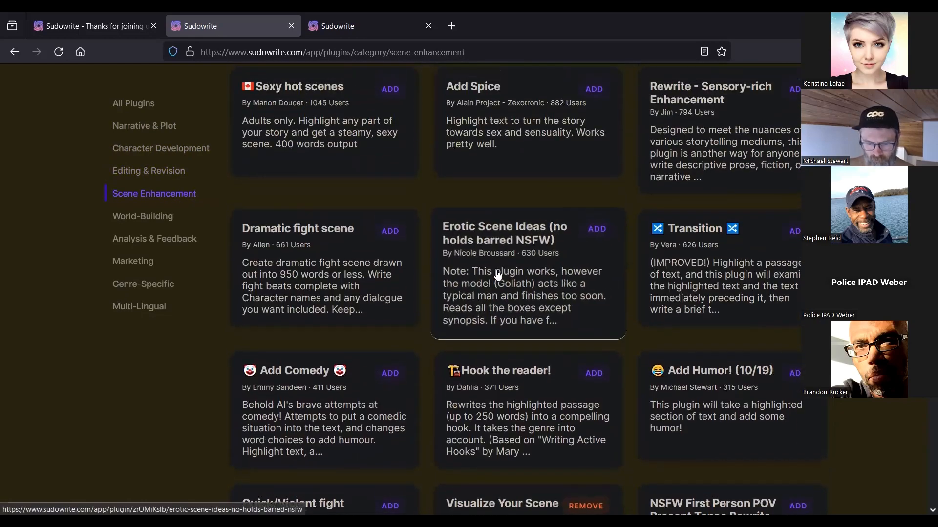
pyautogui.scroll(5, 497, 275)
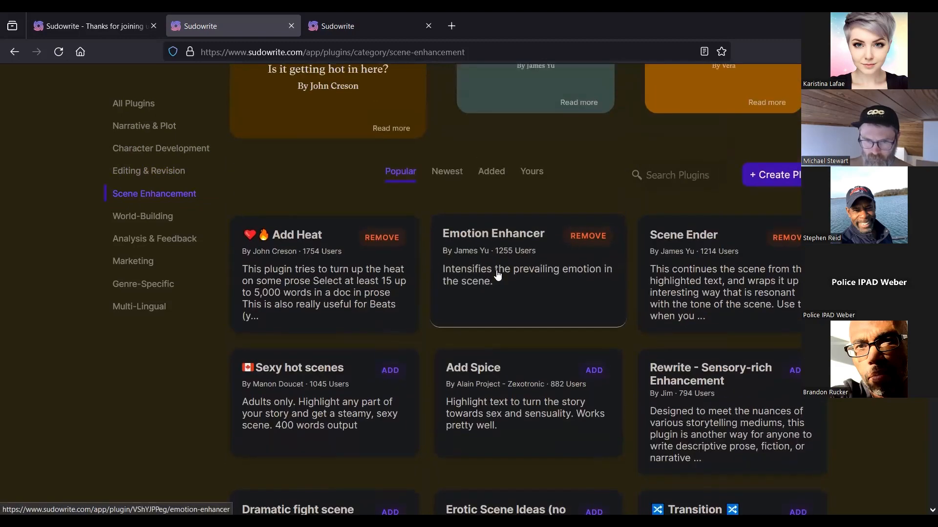
pyautogui.scroll(-9, 497, 275)
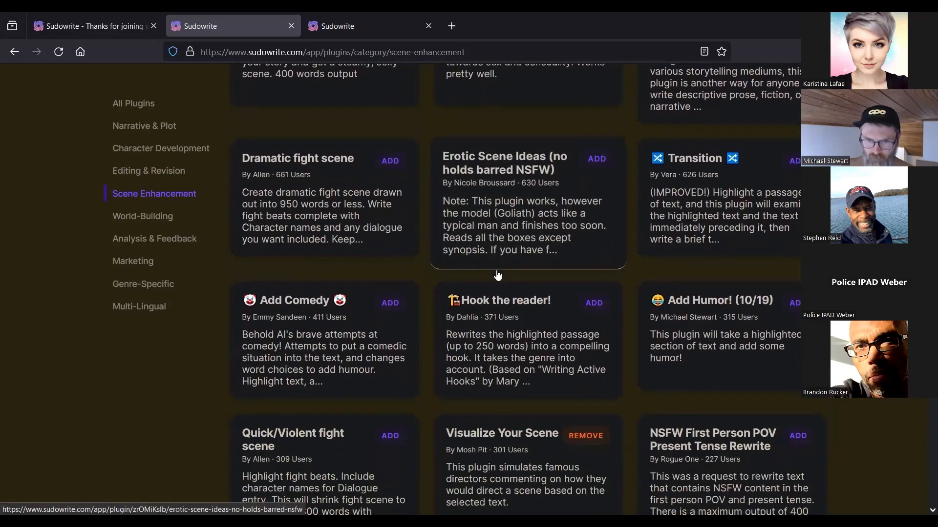
pyautogui.scroll(-9, 497, 275)
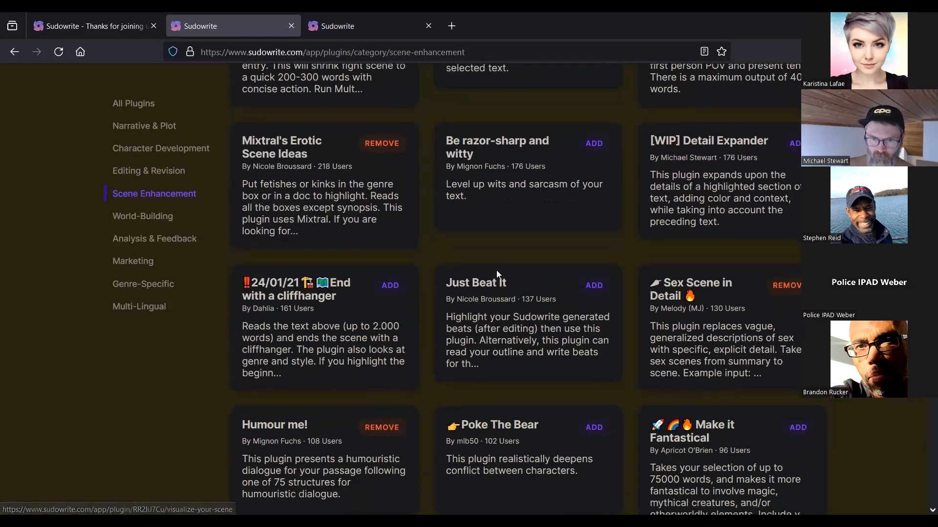
pyautogui.scroll(-4, 497, 275)
pyautogui.scroll(4, 497, 275)
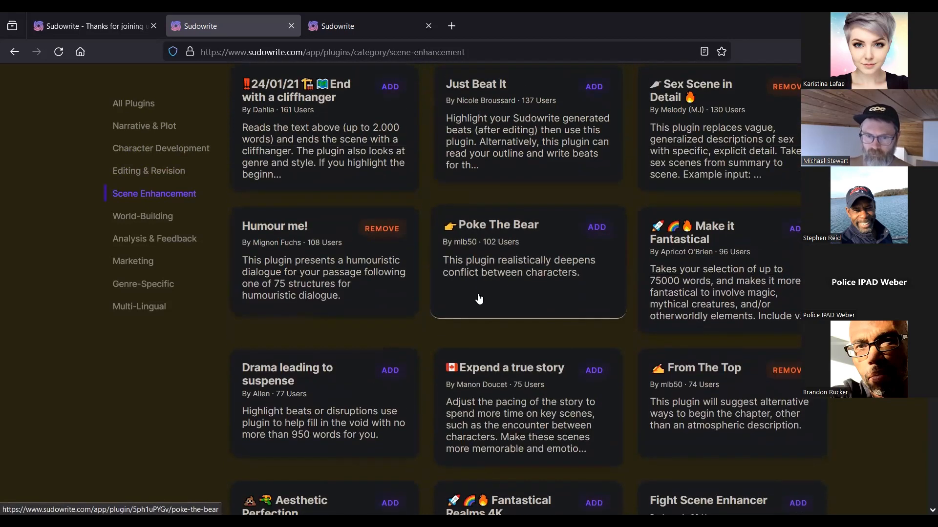
# Step: Show the World-Building category and examine its featured plugins and the complete list of popular ones
pyautogui.click(159, 217)
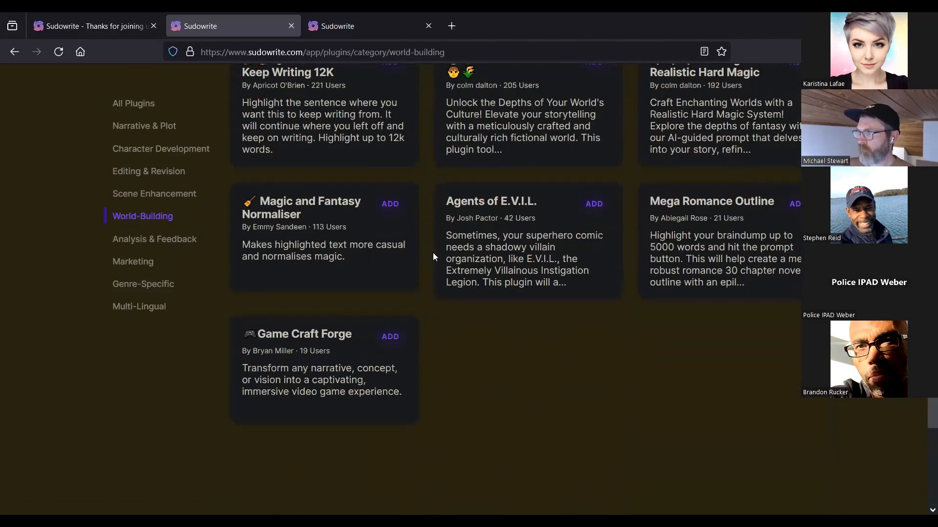
pyautogui.scroll(9, 486, 293)
pyautogui.scroll(-4, 487, 292)
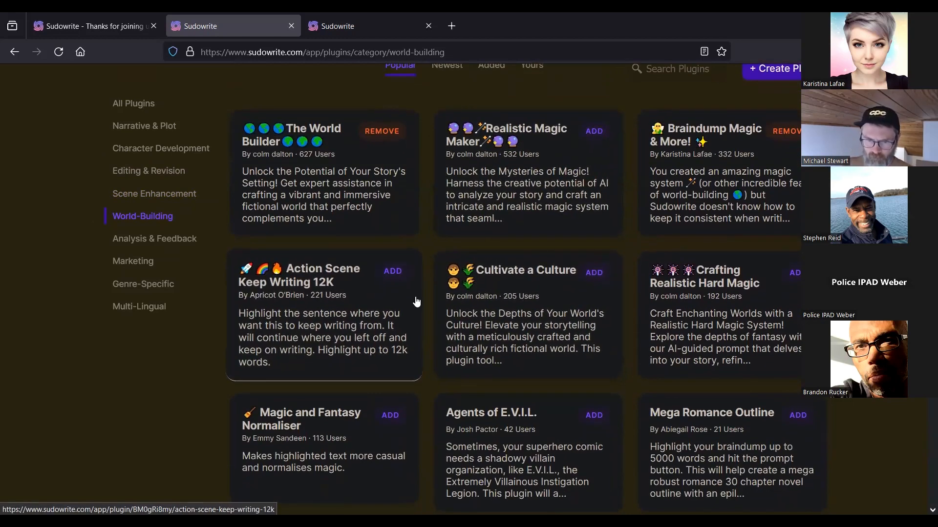
pyautogui.scroll(-4, 416, 301)
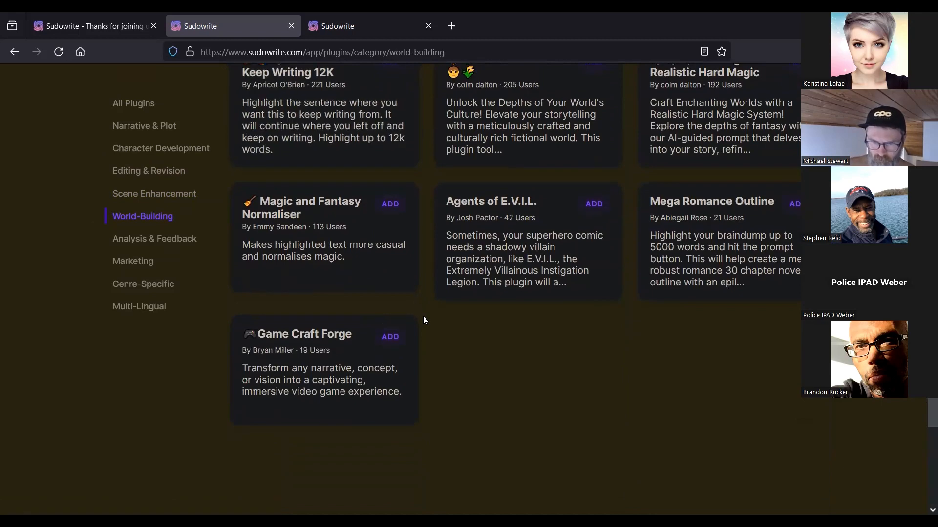
pyautogui.scroll(4, 425, 319)
pyautogui.scroll(4, 426, 318)
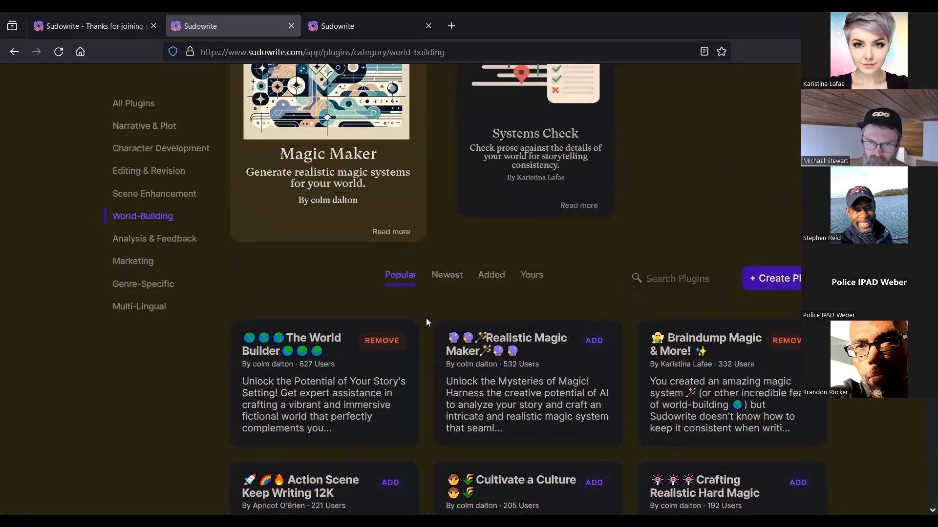
pyautogui.scroll(-5, 426, 317)
pyautogui.scroll(-2, 425, 318)
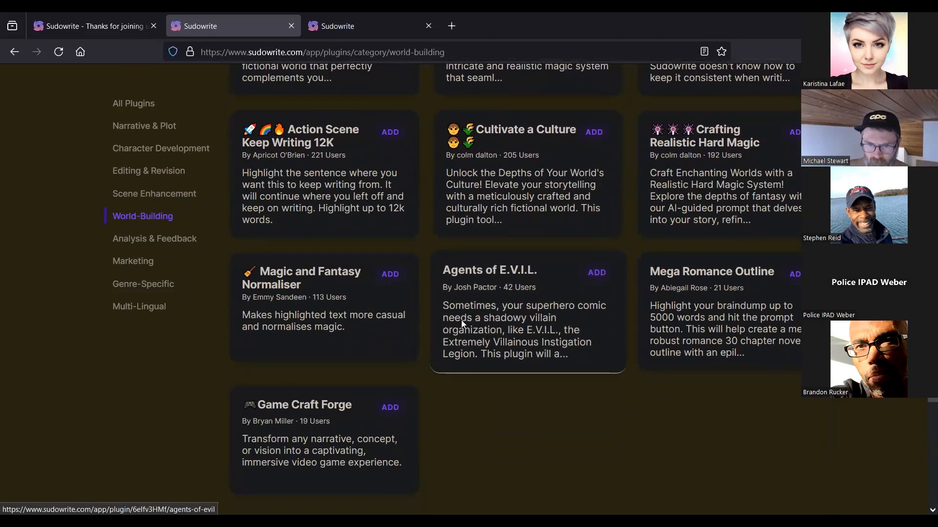
pyautogui.scroll(4, 462, 323)
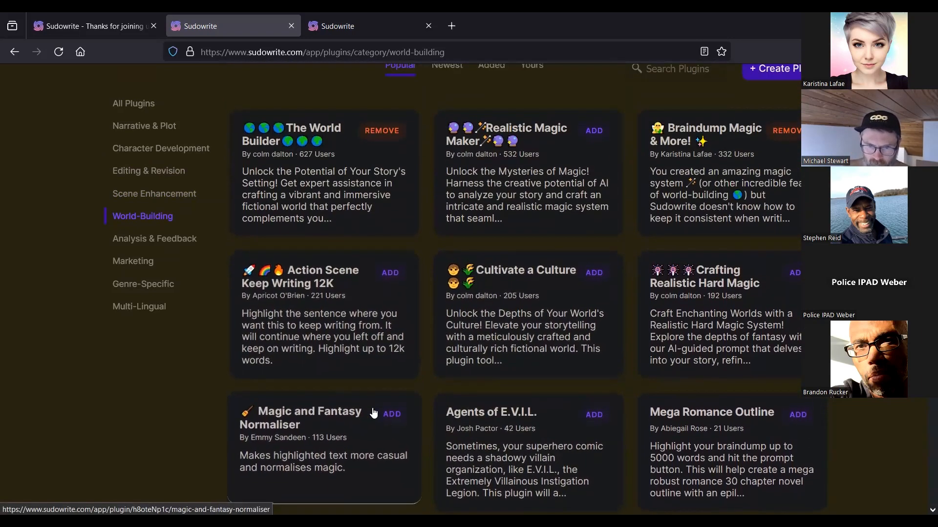
pyautogui.scroll(6, 425, 373)
pyautogui.scroll(-4, 476, 354)
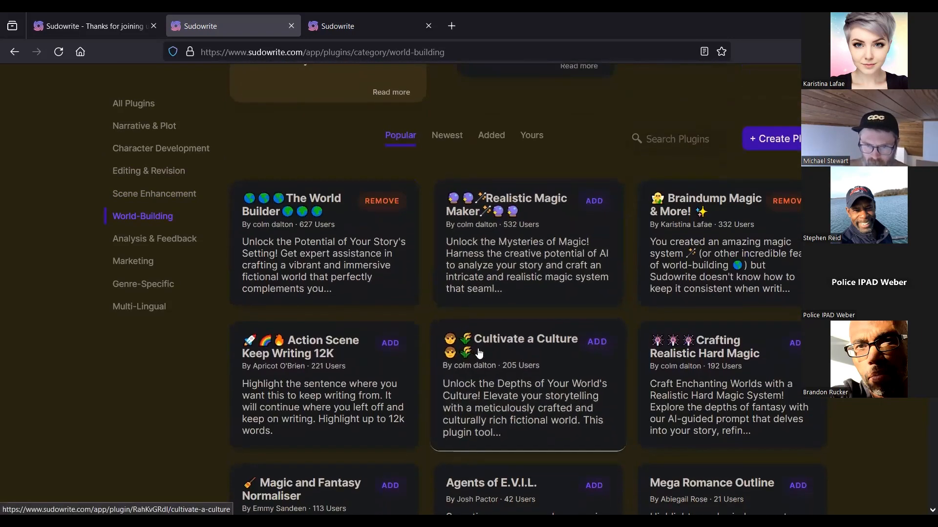
pyautogui.scroll(-8, 471, 334)
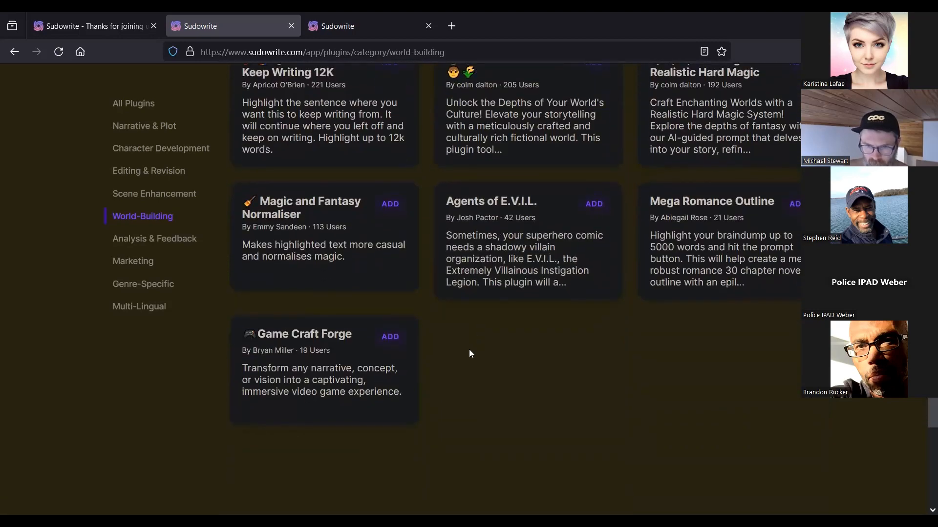
pyautogui.scroll(15, 469, 350)
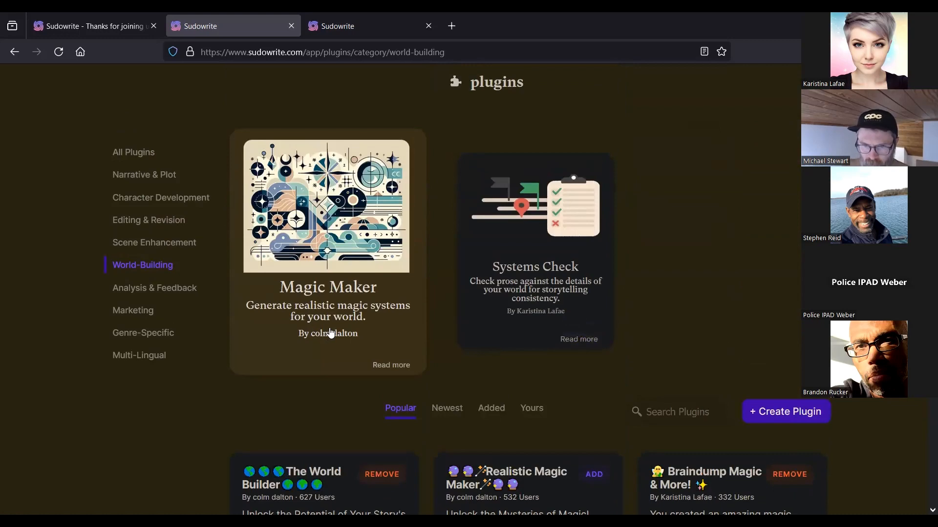
# Step: Open the Analysis & Feedback category and read through its featured plugins and popular feedback plugins
pyautogui.click(156, 289)
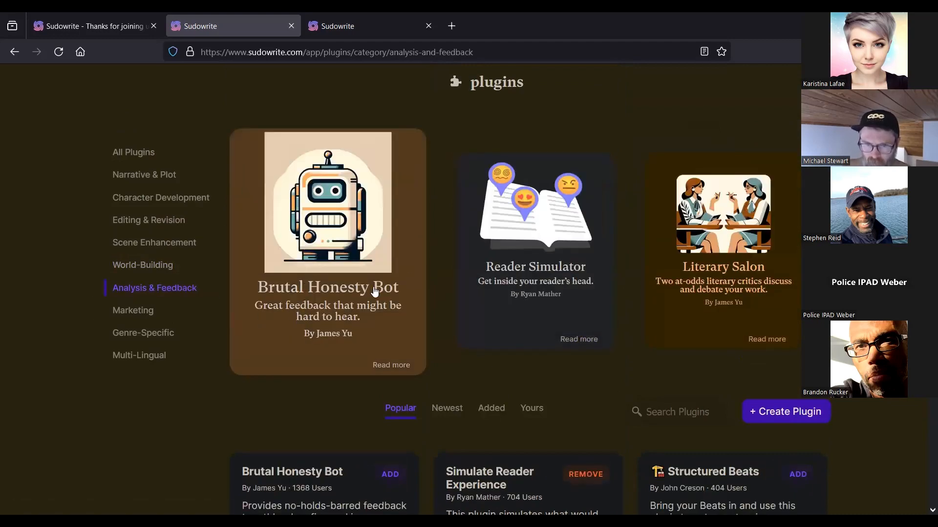
pyautogui.scroll(-6, 375, 293)
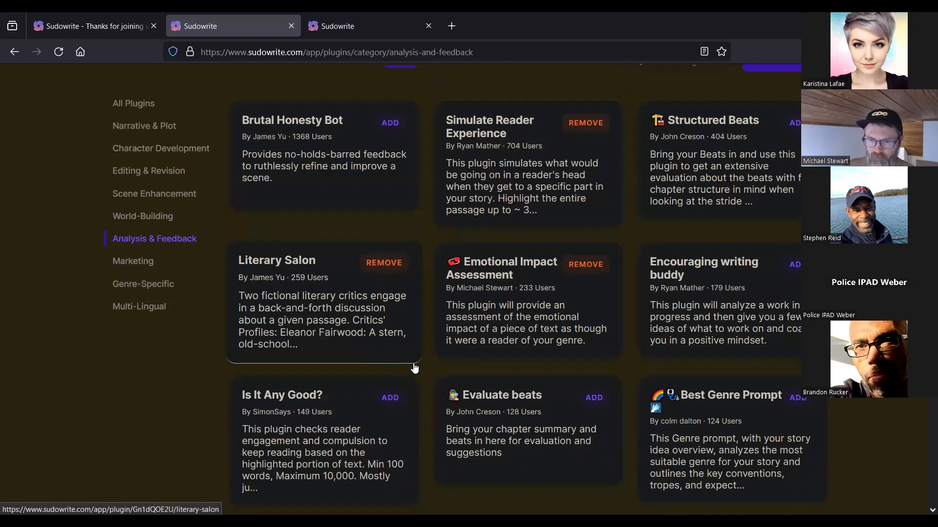
pyautogui.scroll(-4, 440, 366)
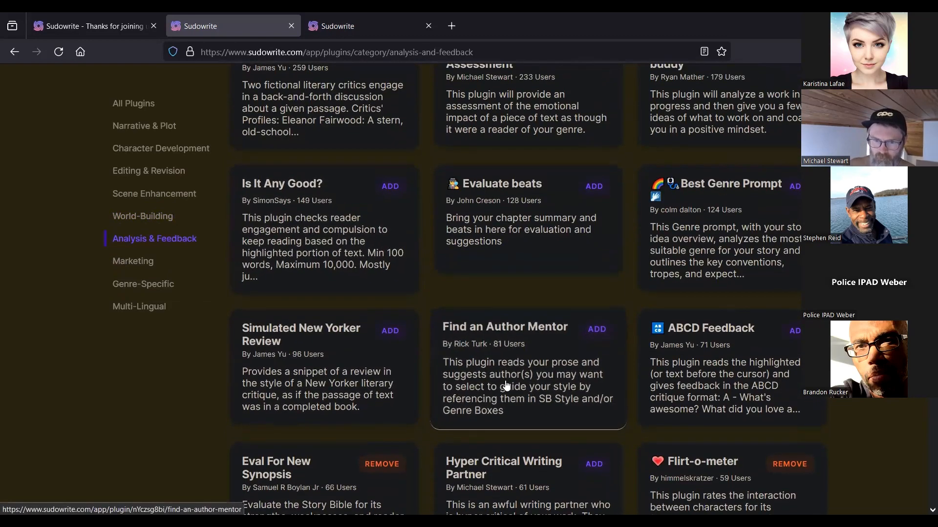
pyautogui.scroll(-3, 507, 386)
pyautogui.scroll(-1, 506, 385)
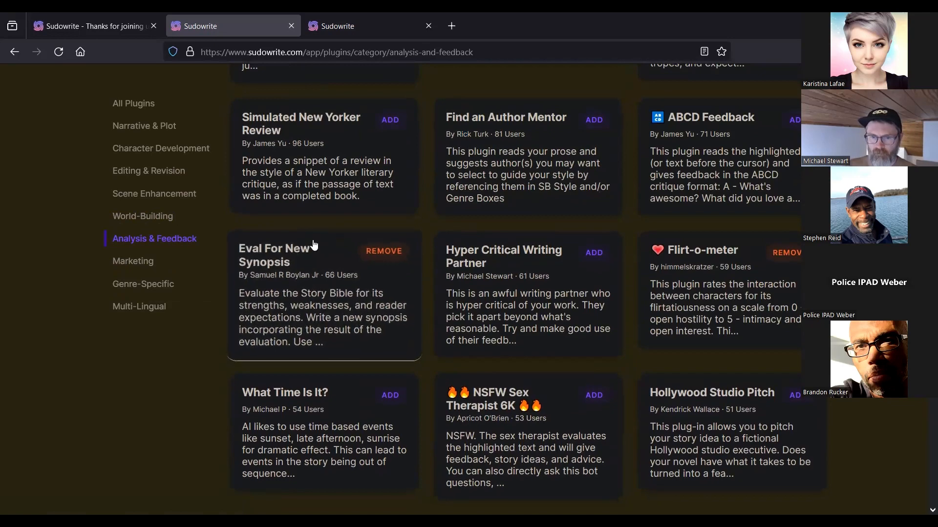
# Step: Change to the Marketing category and review its most popular plugins and the featured ones above them
pyautogui.click(133, 262)
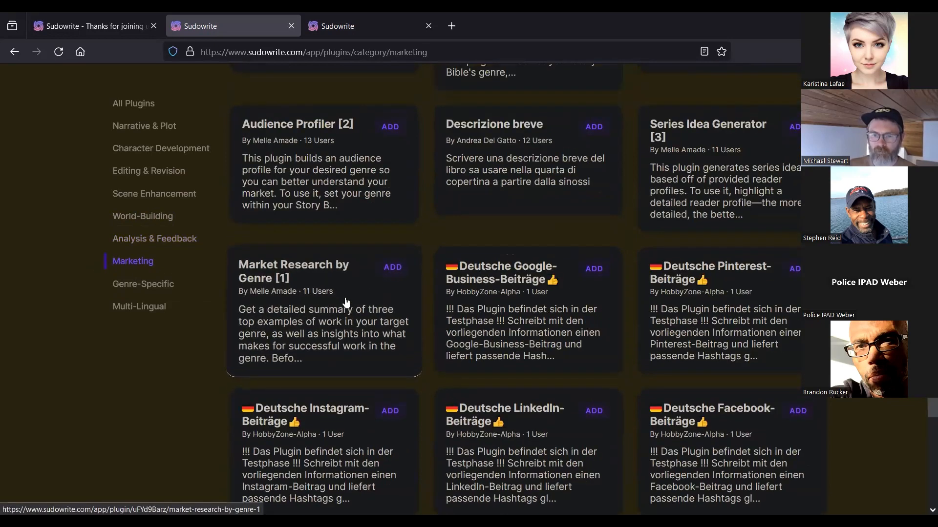
pyautogui.scroll(15, 400, 292)
pyautogui.scroll(-3, 401, 293)
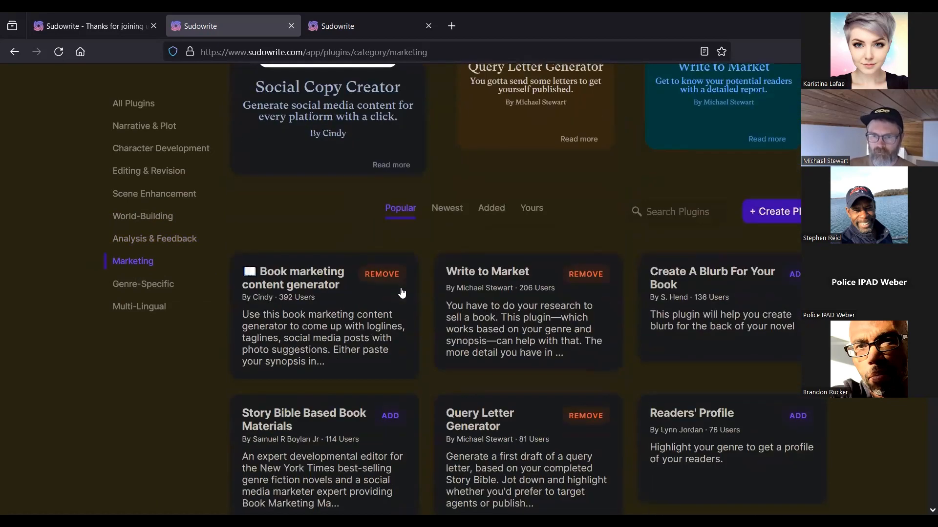
pyautogui.scroll(5, 401, 293)
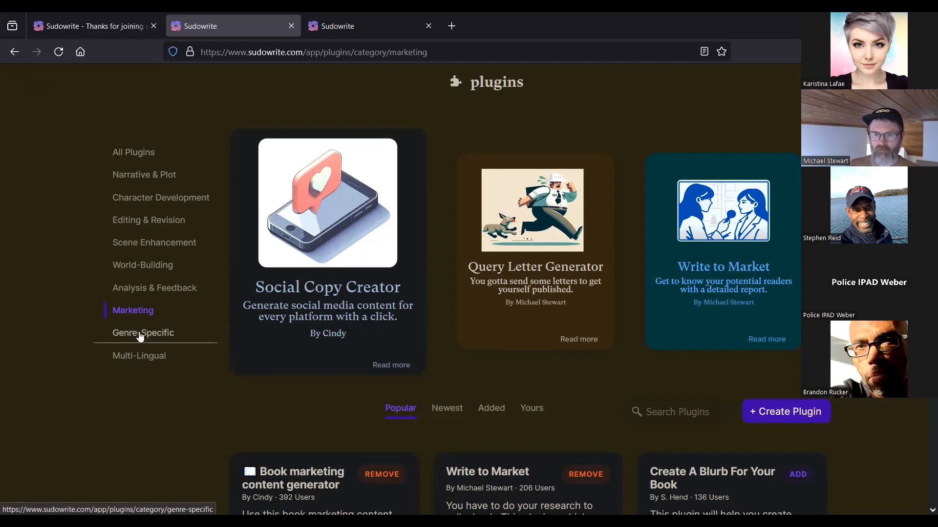
# Step: Display the Genre-Specific category and browse its popular plugins from the most used to the rarely used ones
pyautogui.click(141, 336)
pyautogui.scroll(-2, 334, 338)
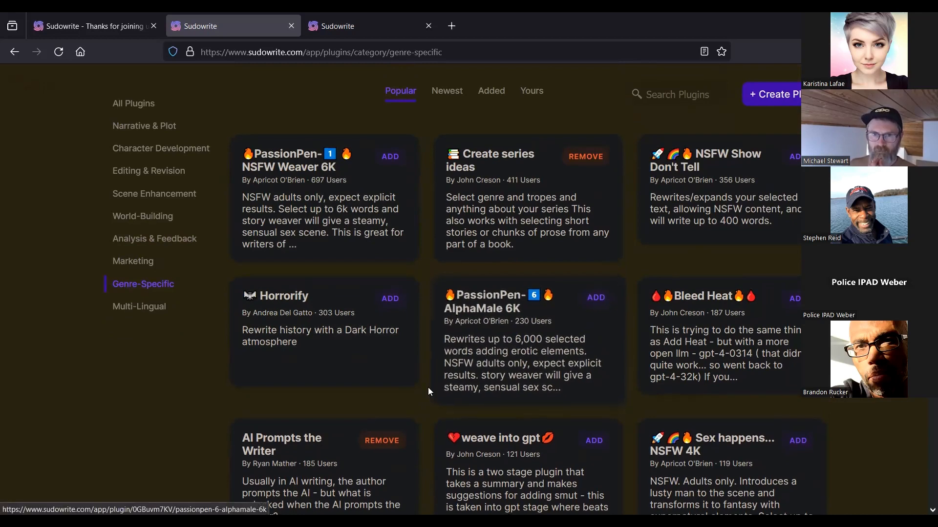
pyautogui.scroll(-3, 409, 371)
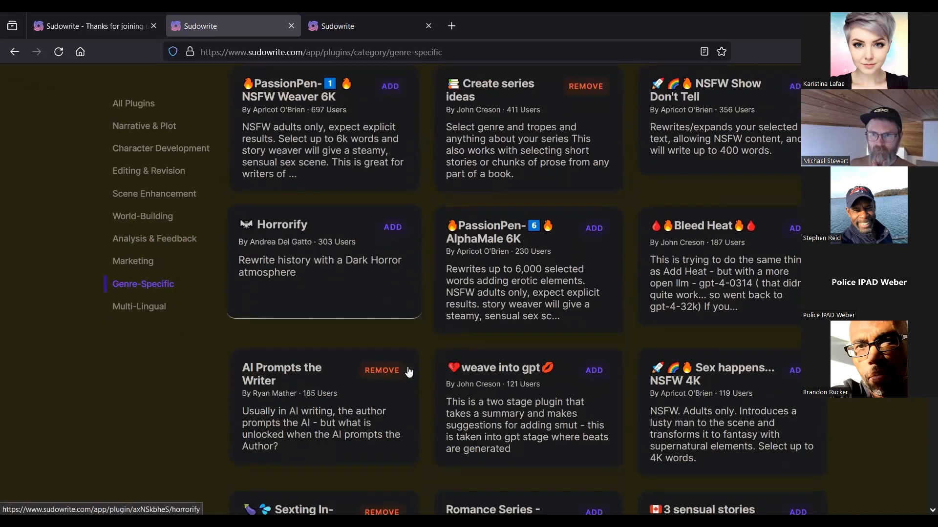
pyautogui.scroll(-6, 429, 335)
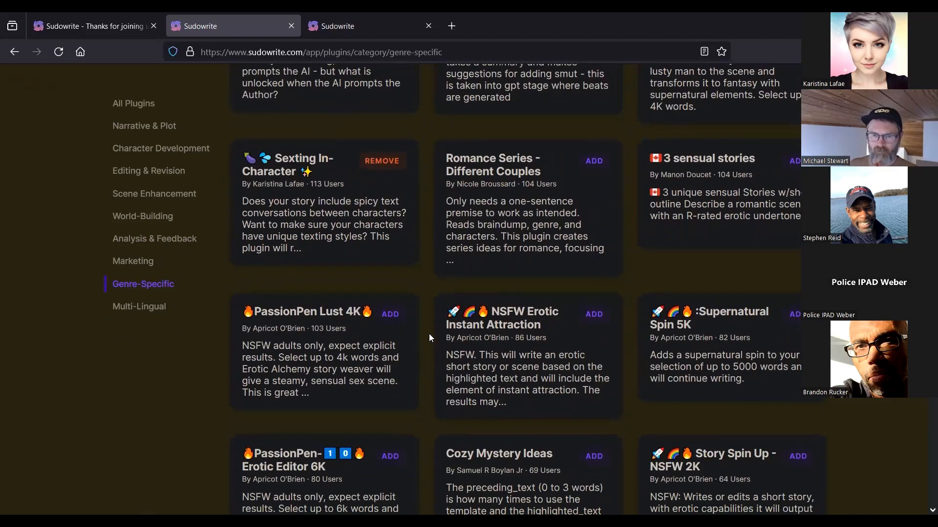
pyautogui.scroll(-9, 429, 337)
pyautogui.scroll(-6, 428, 333)
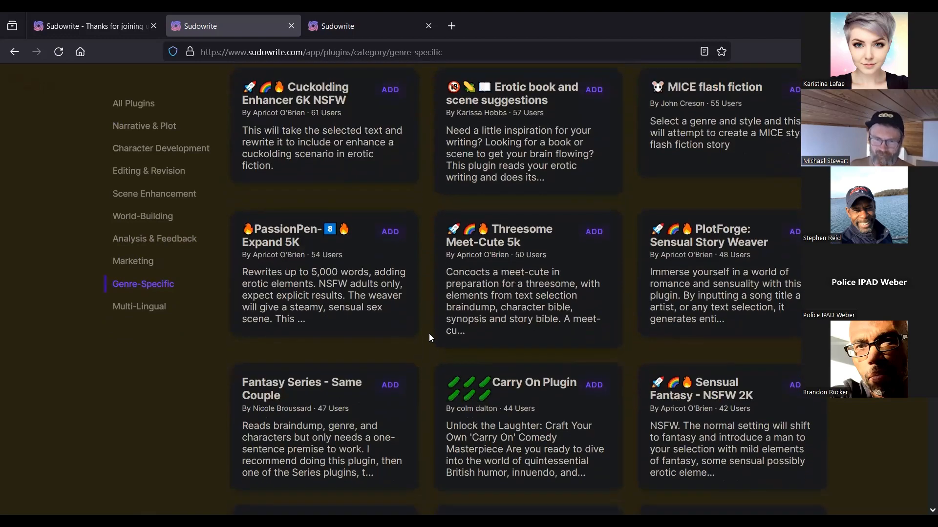
pyautogui.scroll(-3, 429, 333)
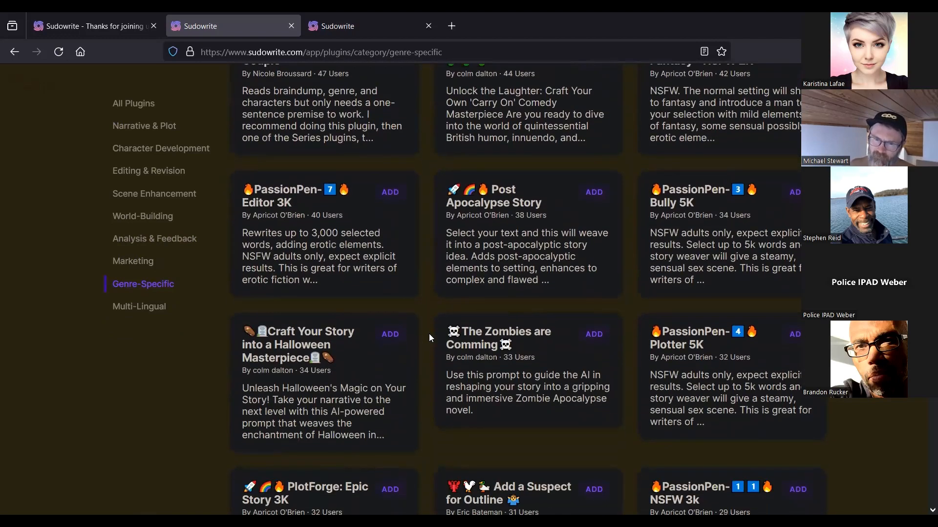
pyautogui.scroll(3, 429, 333)
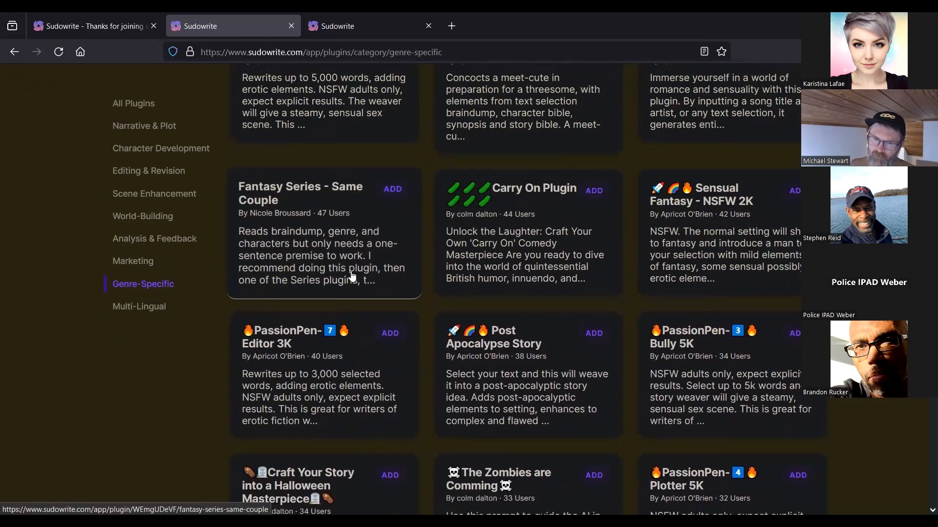
# Step: Open the Multi-Lingual category and browse its popular plugins
pyautogui.click(141, 306)
pyautogui.scroll(12, 444, 292)
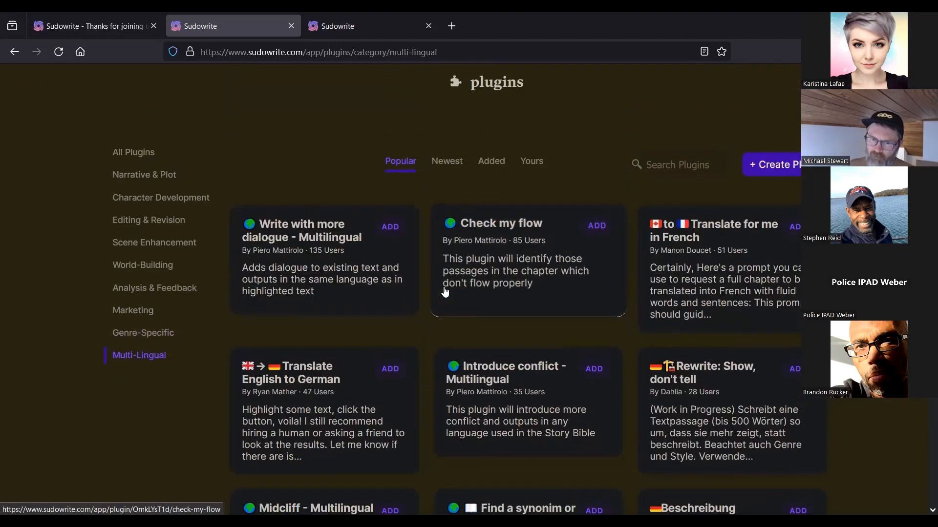
pyautogui.scroll(-1, 444, 292)
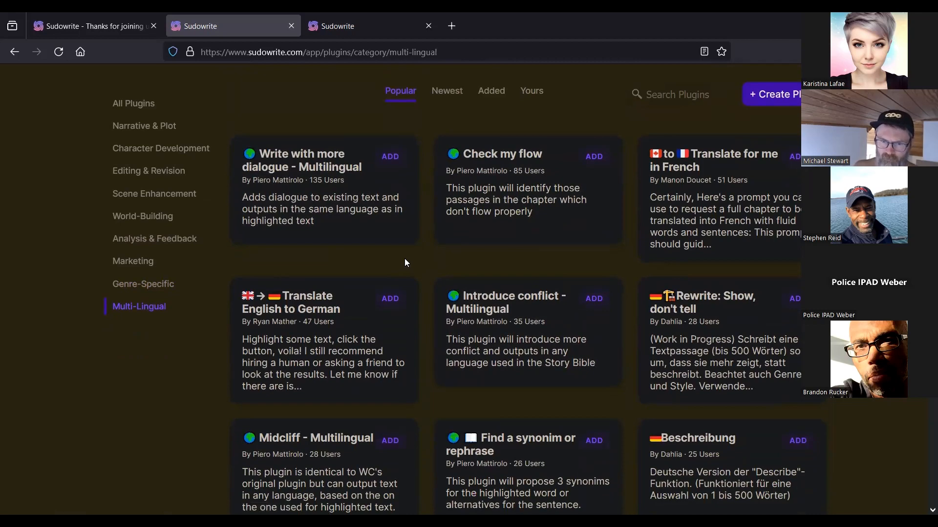
pyautogui.scroll(-4, 389, 271)
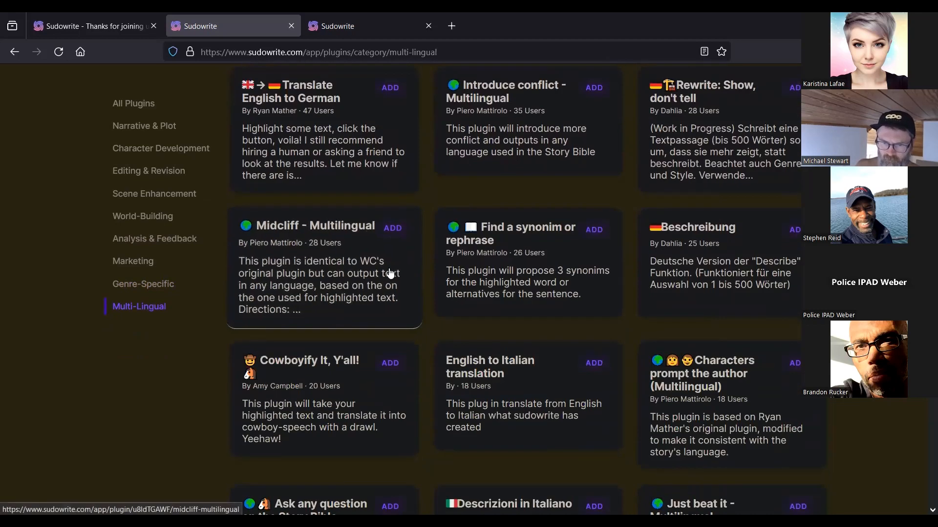
pyautogui.scroll(5, 388, 271)
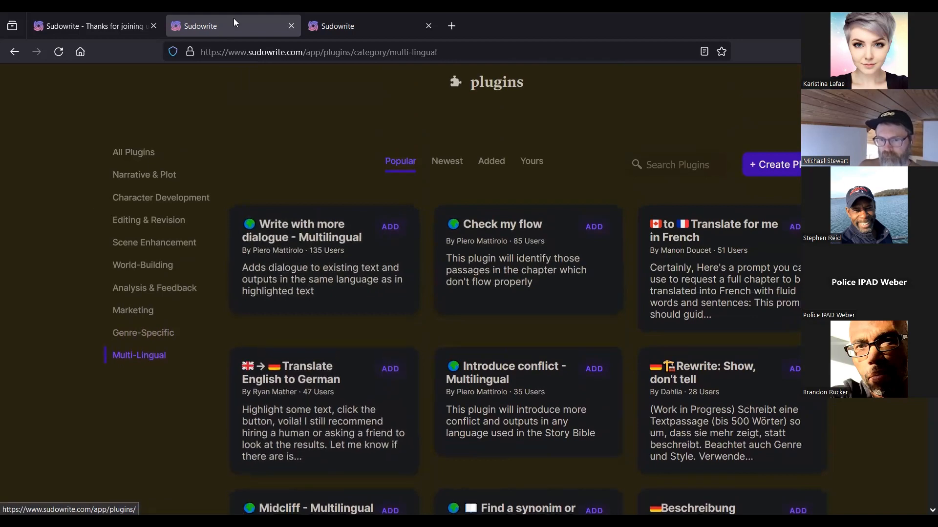
# Step: Go back to the Getting Started document and review its overview of low-cost plugins grouped by category
pyautogui.click(70, 20)
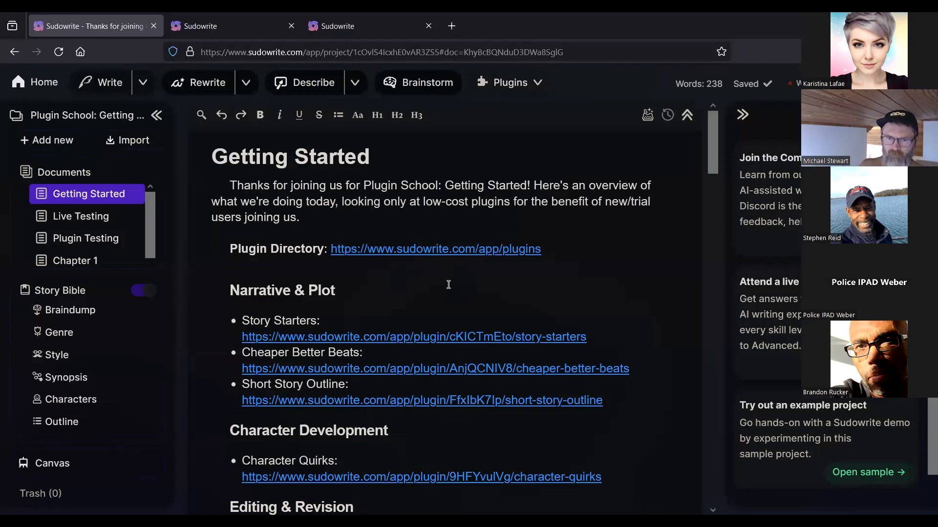
pyautogui.scroll(-3, 448, 285)
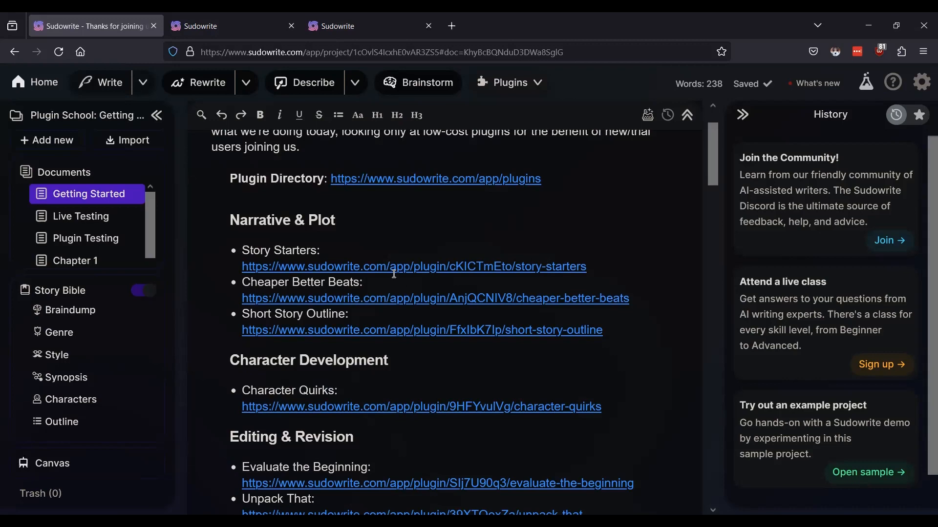
# Step: Return to the second open plugin directory page and display the popular plugins of the Narrative & Plot category
pyautogui.click(351, 28)
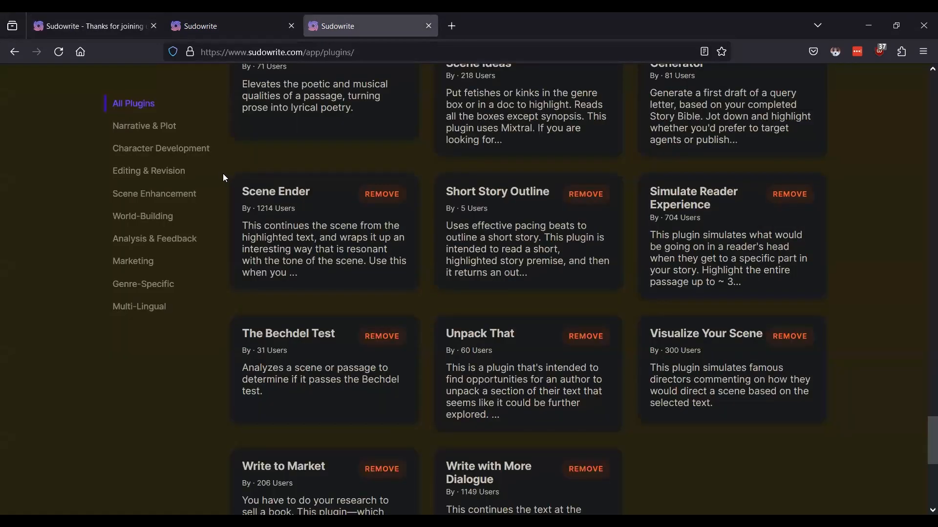
pyautogui.click(163, 131)
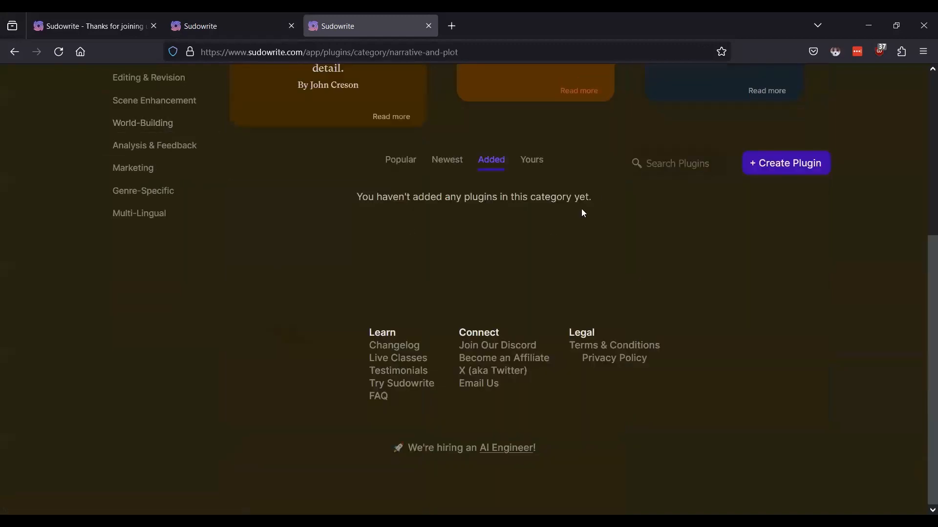
pyautogui.scroll(5, 440, 220)
pyautogui.click(400, 409)
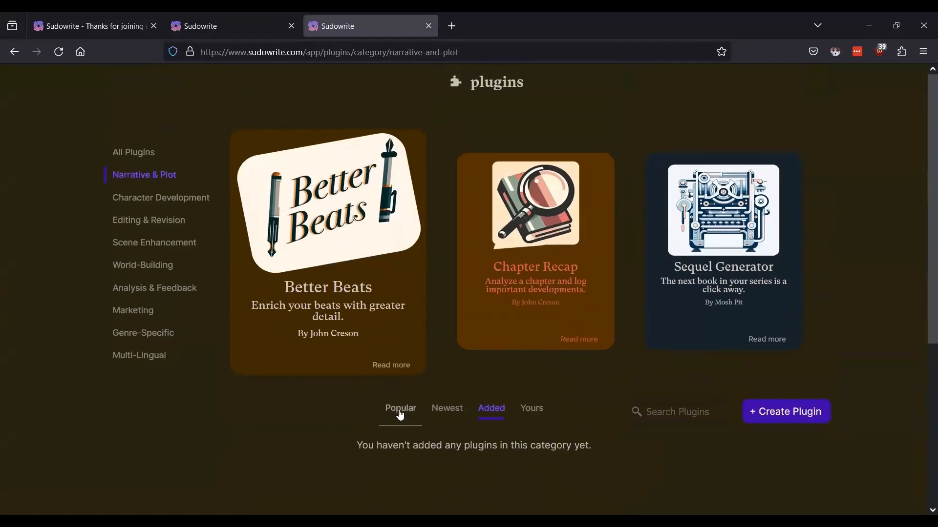
pyautogui.scroll(-4, 415, 342)
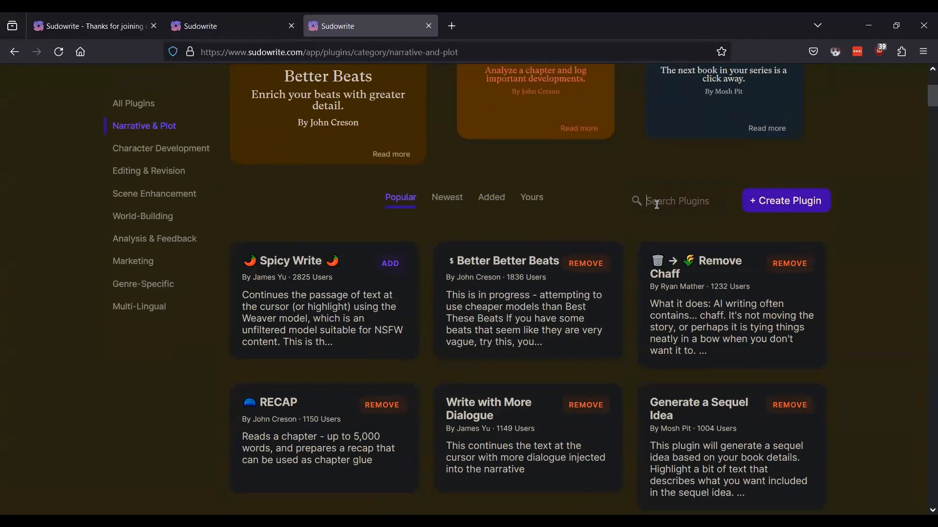
# Step: Search the plugin directory for "story starters" and open the details page of the Story Starters plugin
pyautogui.write('story starters')
pyautogui.press('Return')
pyautogui.scroll(3, 554, 183)
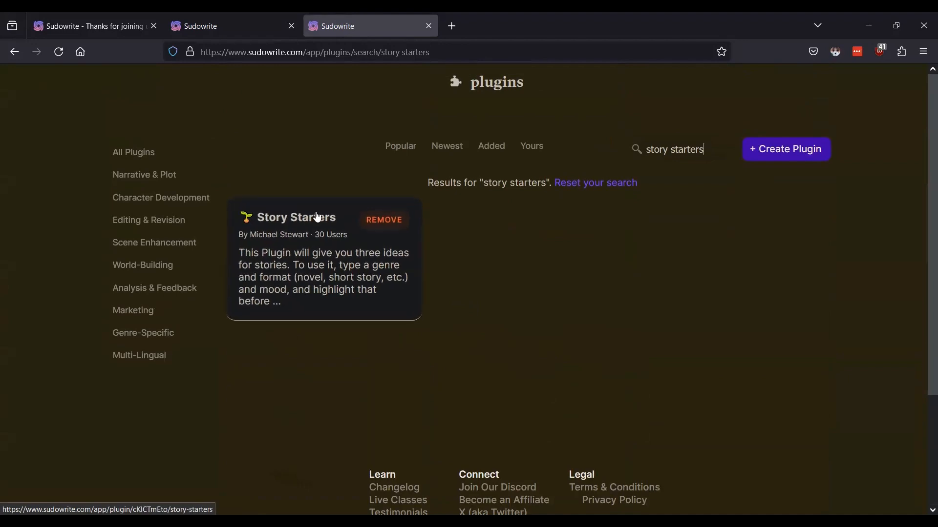
pyautogui.click(318, 271)
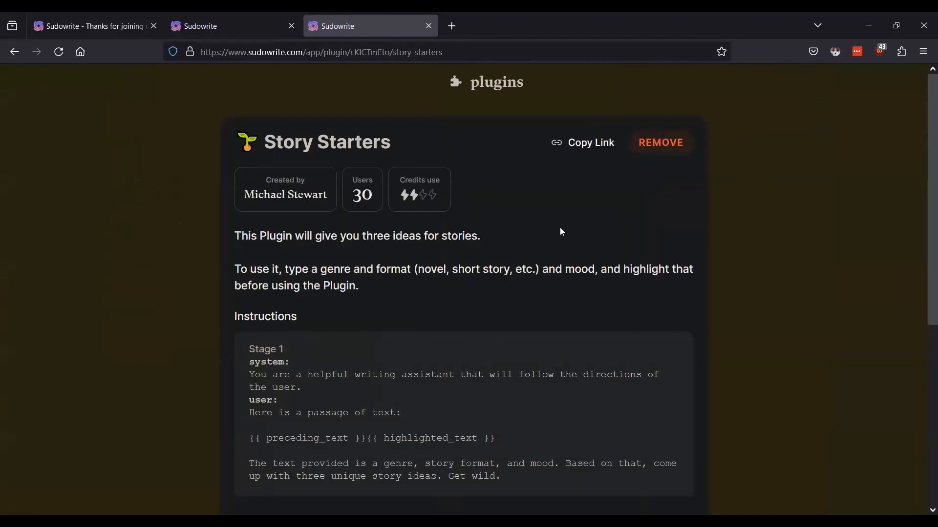
# Step: Examine the Story Starters page, including its creator, credits use, description and Stage 1 instructions
pyautogui.scroll(-2, 560, 228)
pyautogui.scroll(2, 546, 253)
pyautogui.tripleClick(314, 195)
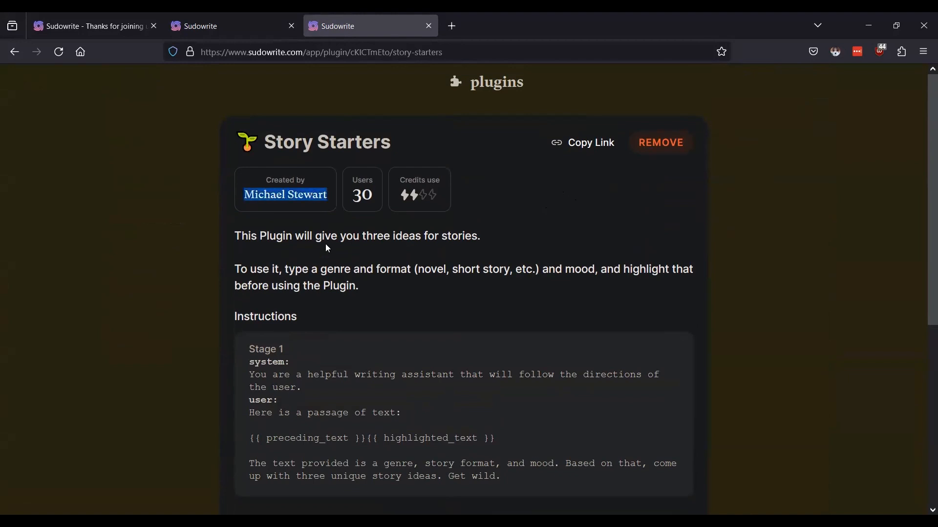
pyautogui.click(343, 206)
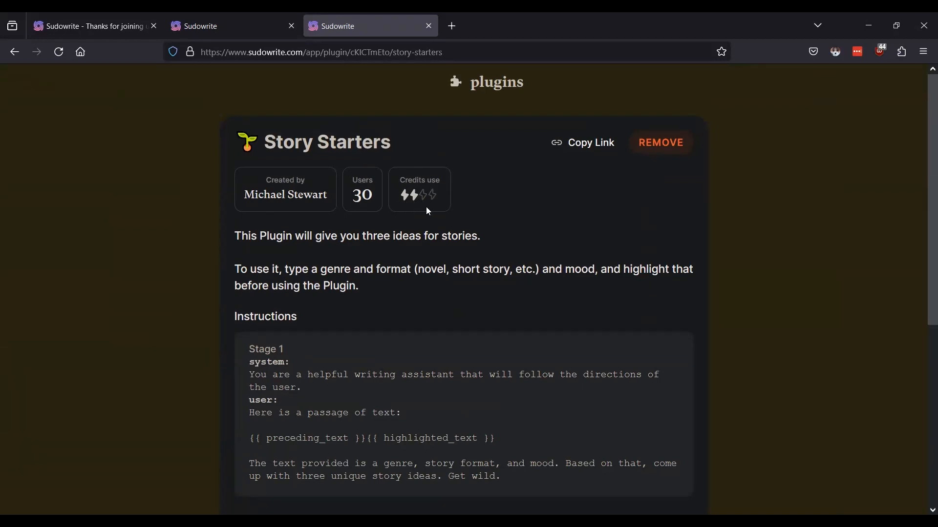
pyautogui.scroll(-3, 414, 268)
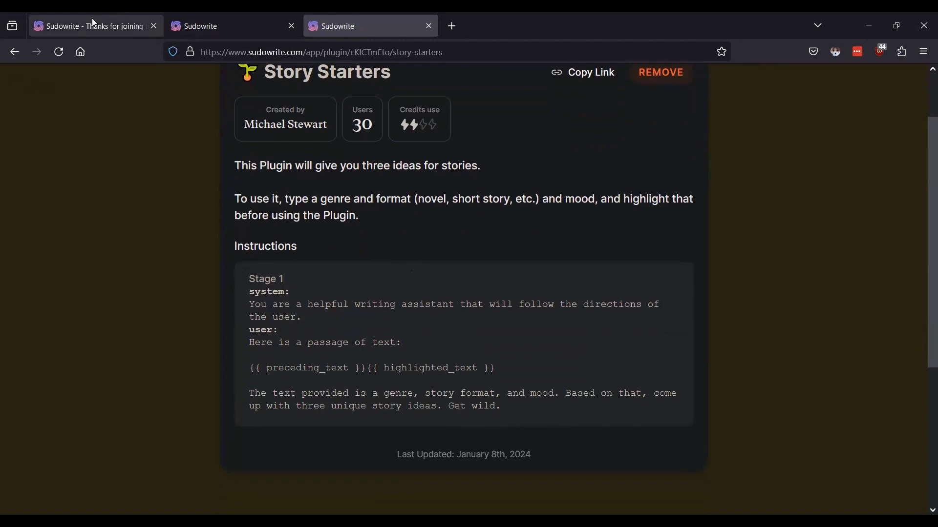
pyautogui.scroll(3, 465, 208)
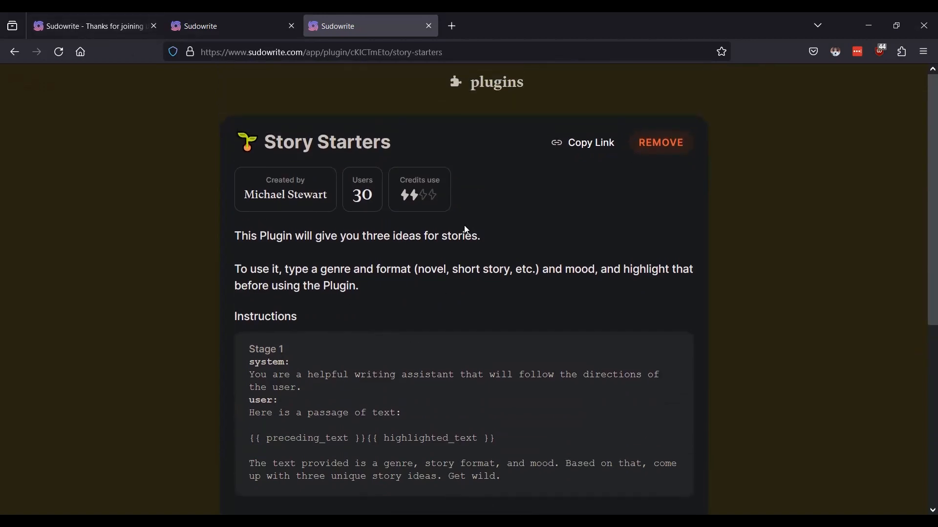
# Step: Remove the Story Starters plugin, add it back, and look over its instructions again
pyautogui.click(662, 143)
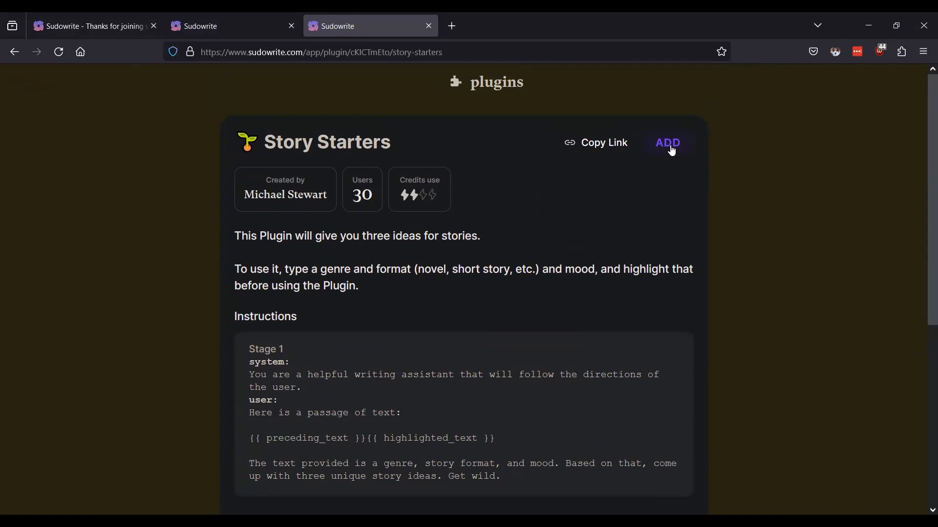
pyautogui.click(672, 152)
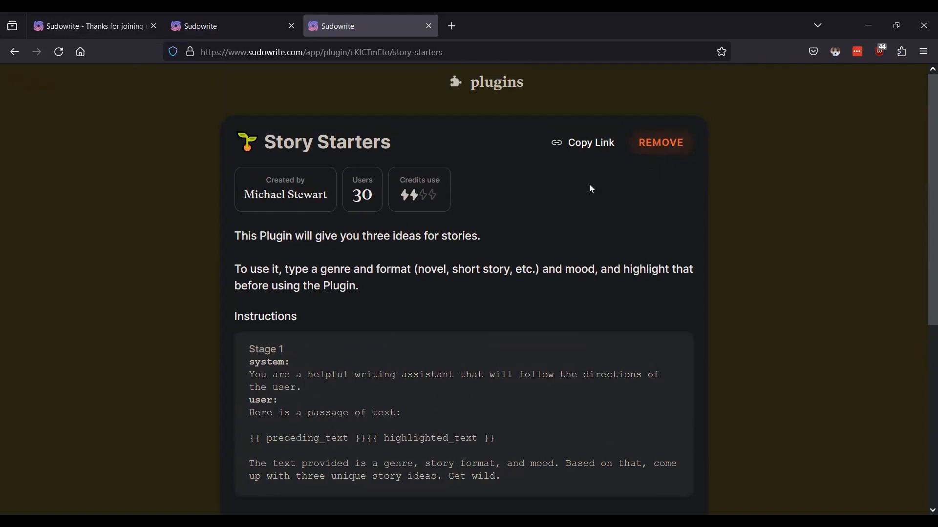
pyautogui.scroll(-3, 561, 207)
pyautogui.scroll(2, 489, 225)
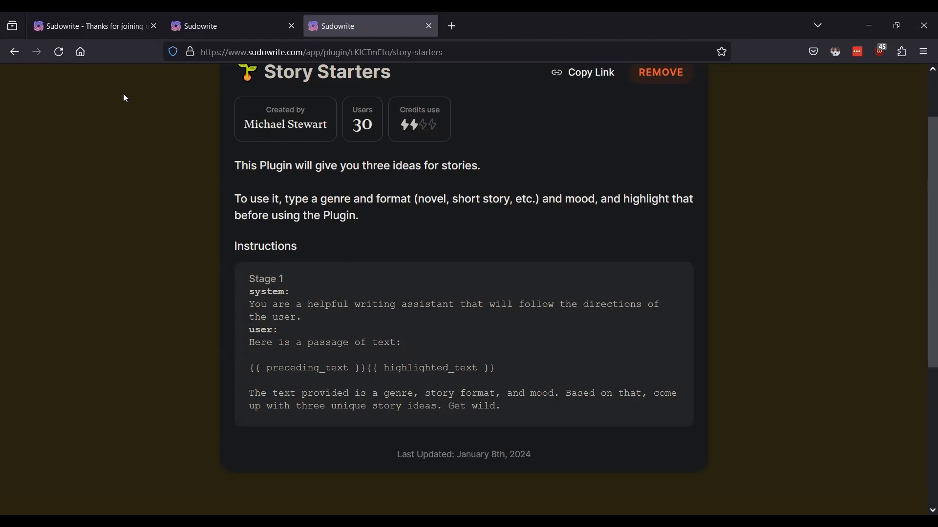
# Step: Open the Live Testing document in the writing project and enter "contemporary short story" as its text
pyautogui.click(95, 19)
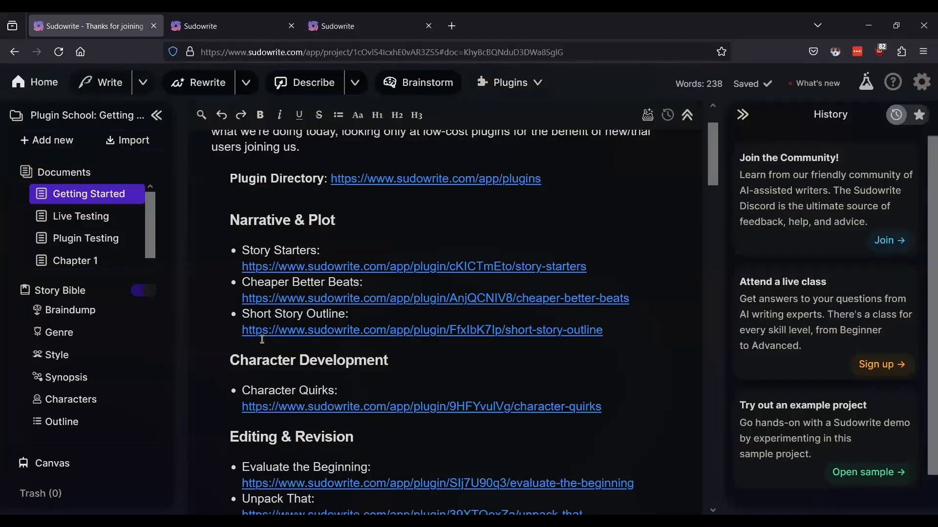
pyautogui.click(95, 216)
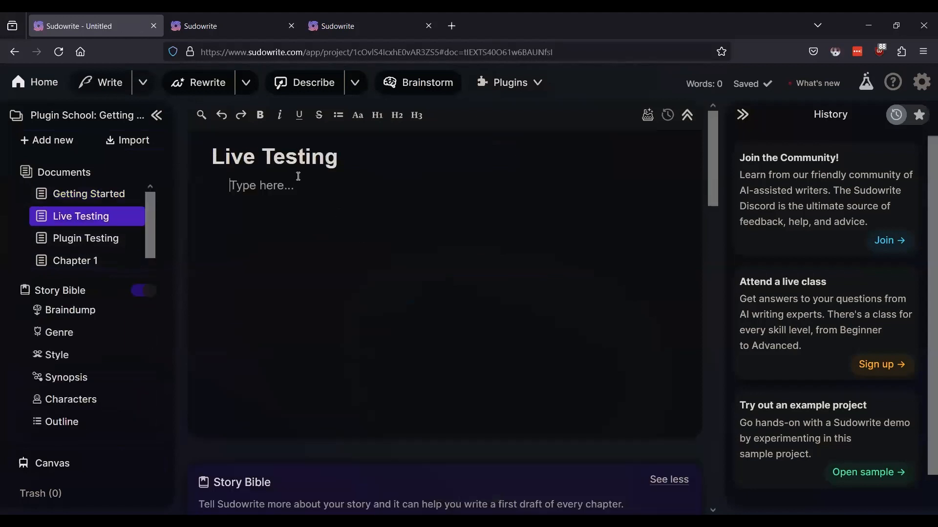
pyautogui.click(302, 191)
pyautogui.write('contempot')
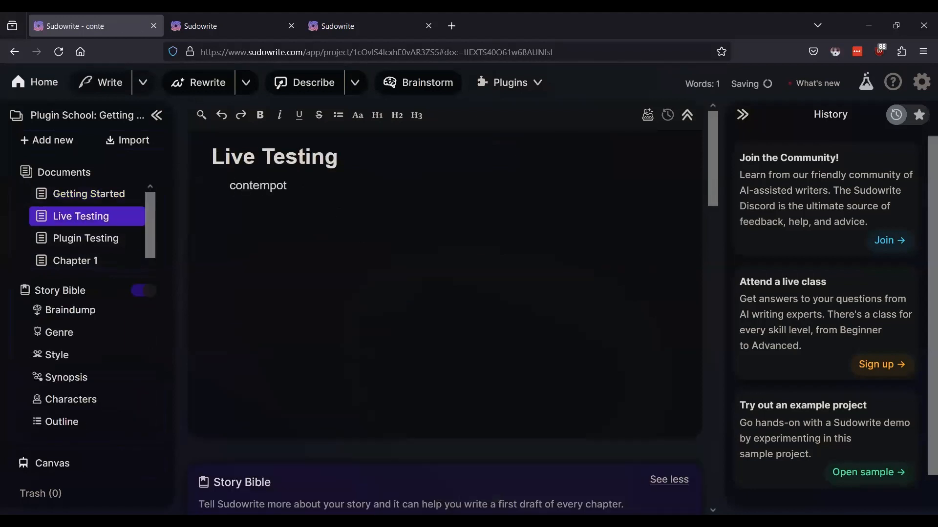
pyautogui.press('BackSpace')
pyautogui.write('rary short story')
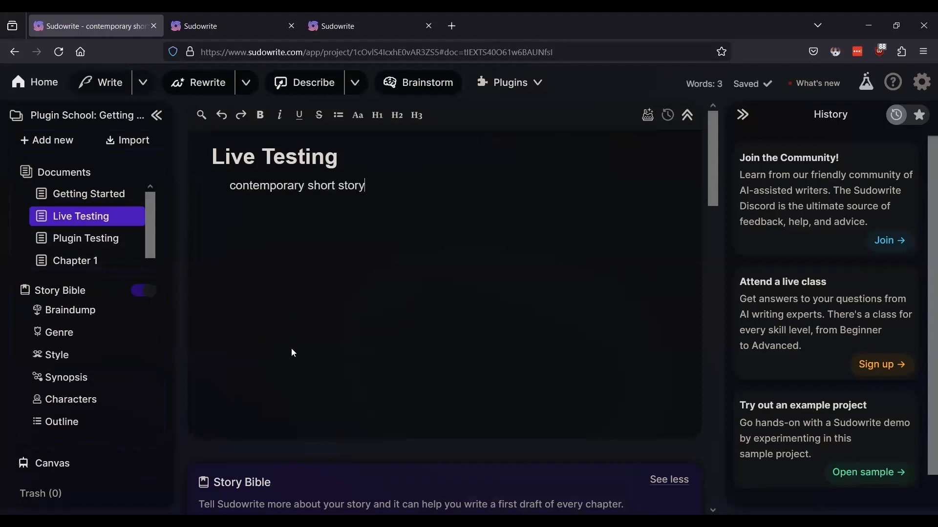
# Step: Highlight "contemporary short story" in the Live Testing document and run the Story Starters plugin on it
pyautogui.tripleClick(330, 186)
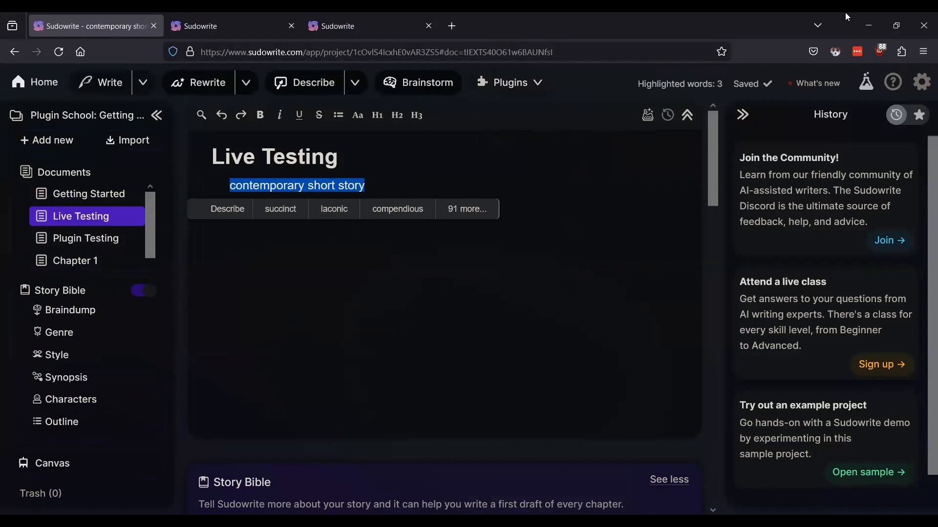
pyautogui.click(539, 88)
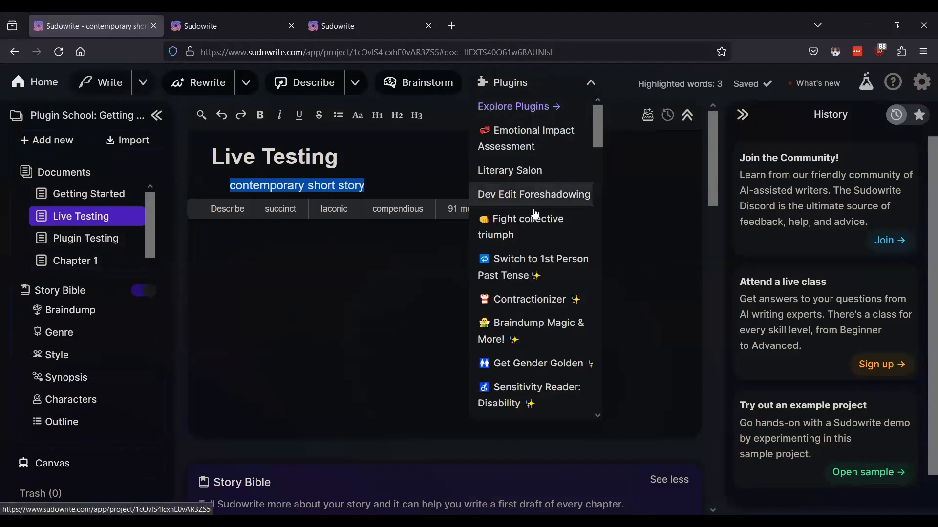
pyautogui.scroll(-7, 535, 318)
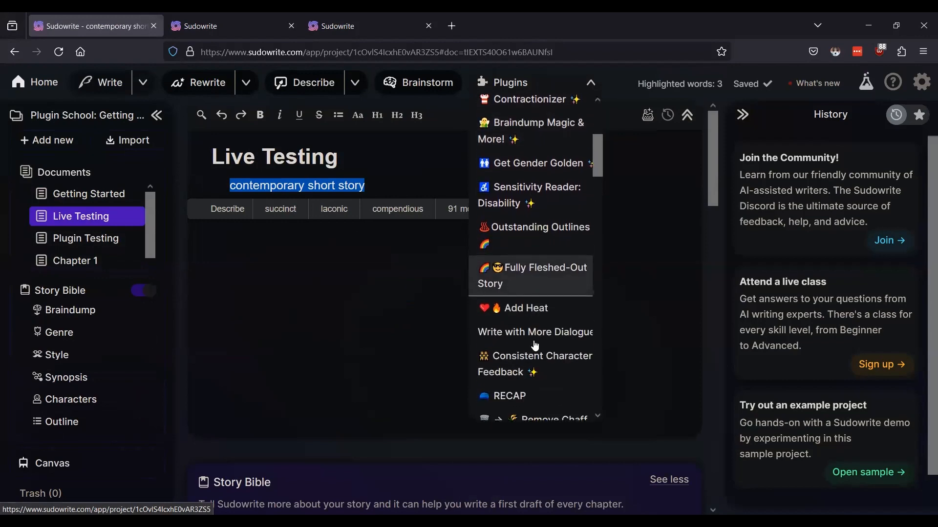
pyautogui.scroll(-10, 536, 346)
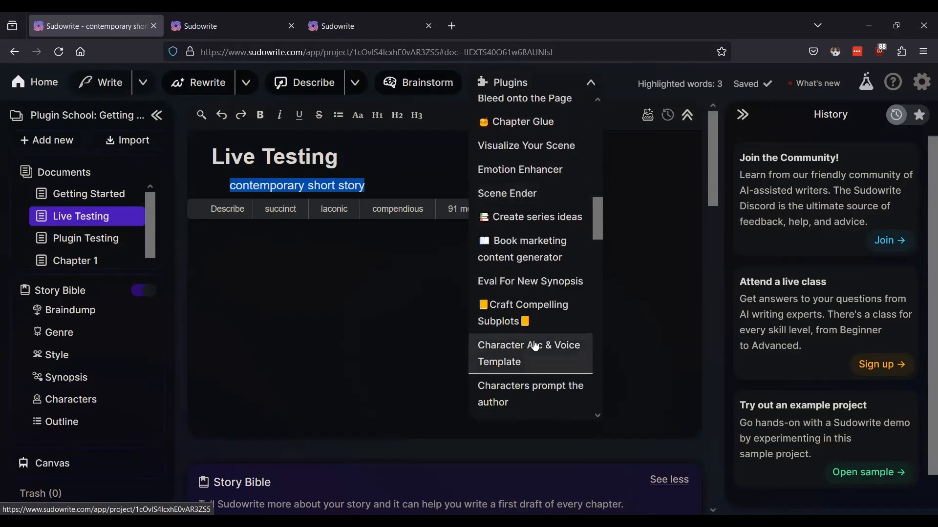
pyautogui.scroll(-10, 535, 345)
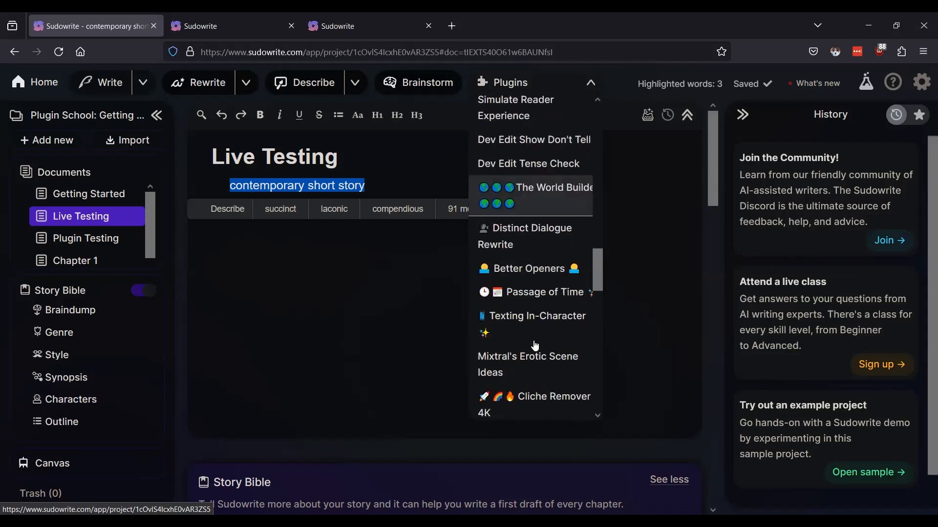
pyautogui.scroll(-6, 535, 346)
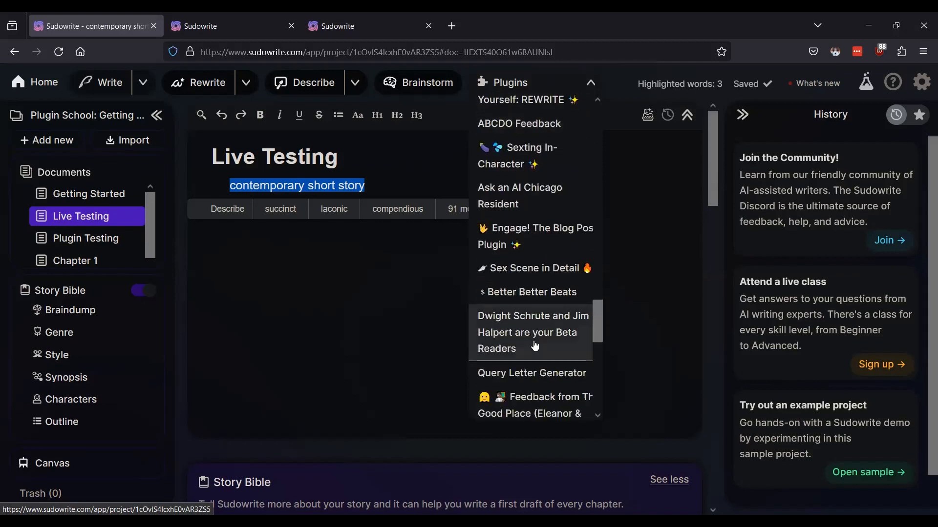
pyautogui.scroll(-6, 536, 345)
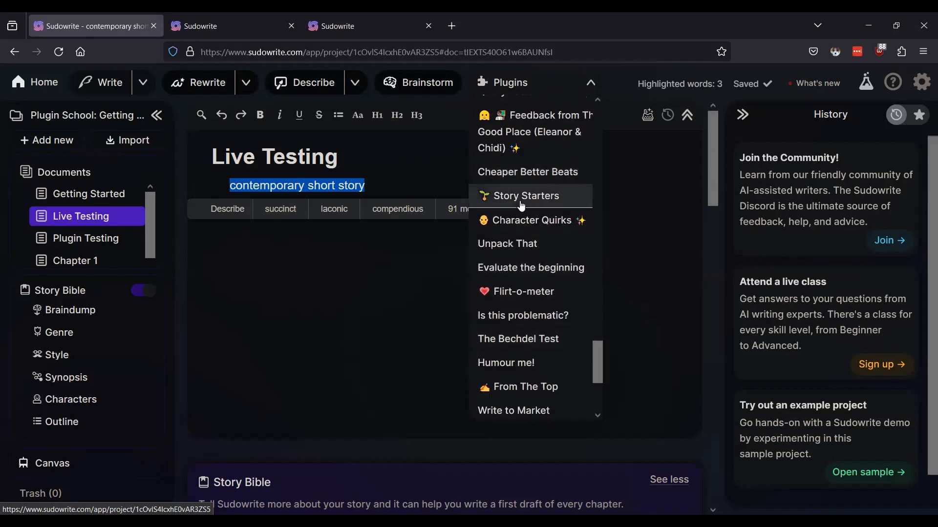
pyautogui.click(486, 201)
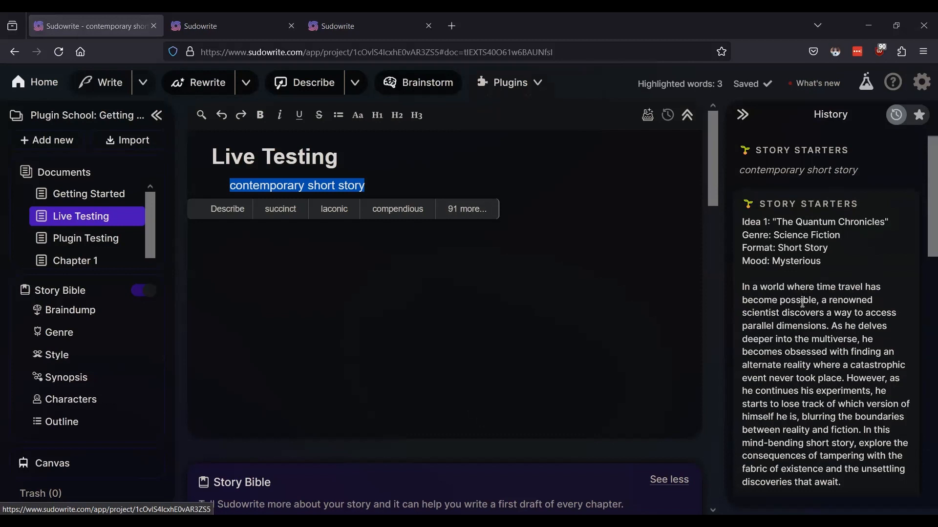
# Step: Read through all the story ideas generated by Story Starters and return to the first one
pyautogui.scroll(-3, 791, 308)
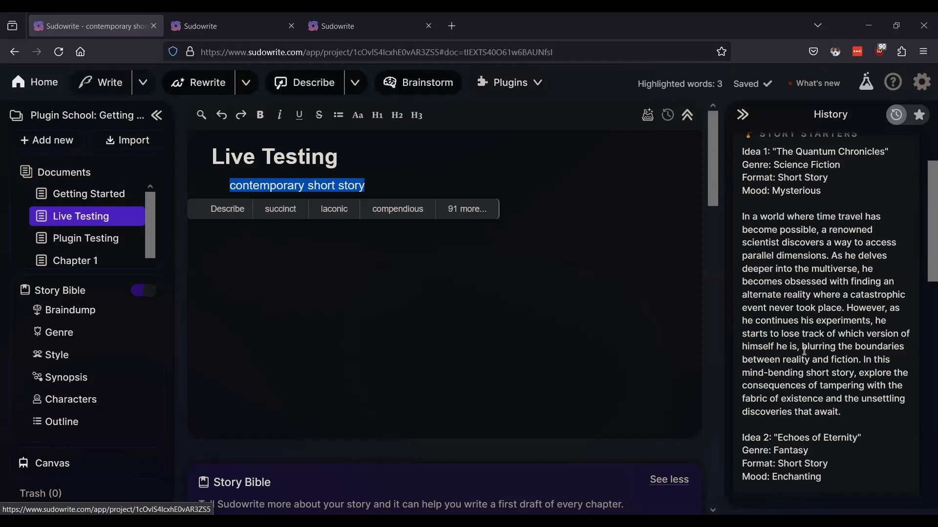
pyautogui.scroll(-5, 805, 350)
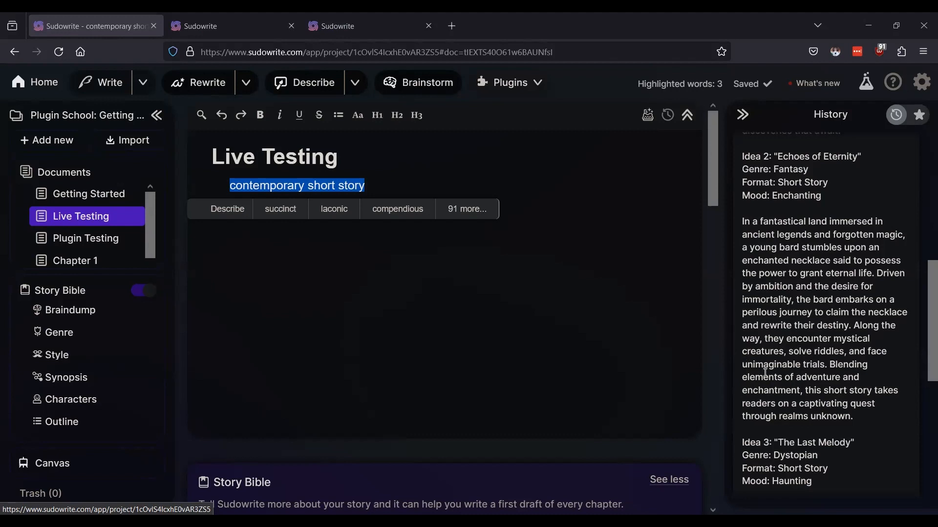
pyautogui.scroll(-6, 765, 372)
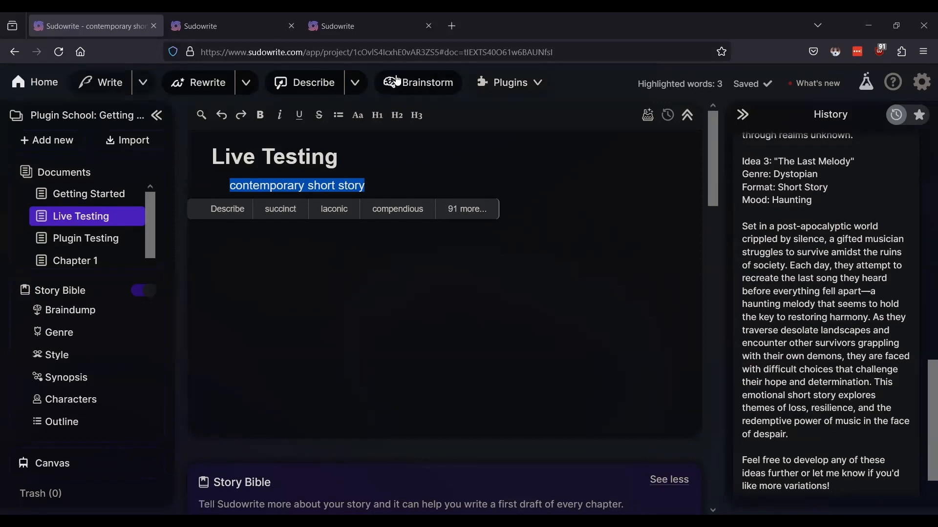
pyautogui.scroll(10, 828, 352)
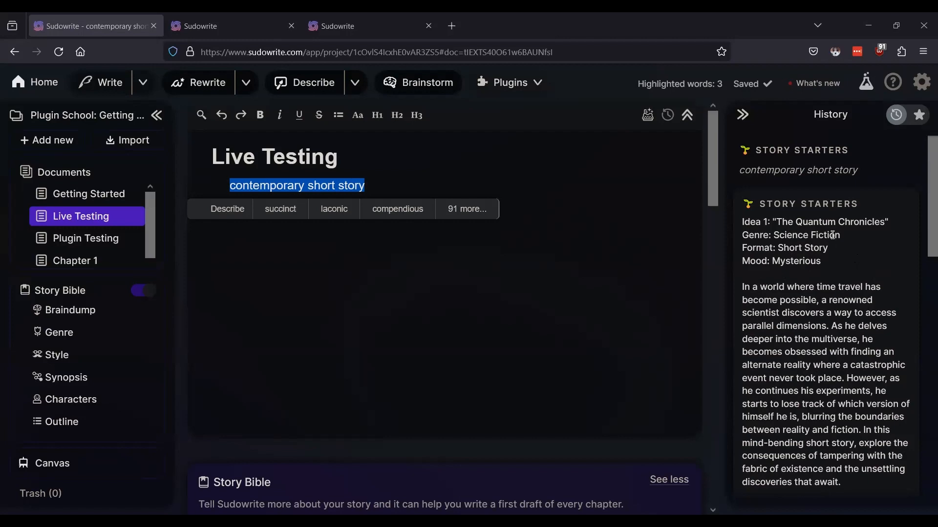
# Step: Copy all of Idea 3, "The Last Melody", from its heading through the end of its description in the Story Starters result
pyautogui.scroll(-7, 857, 252)
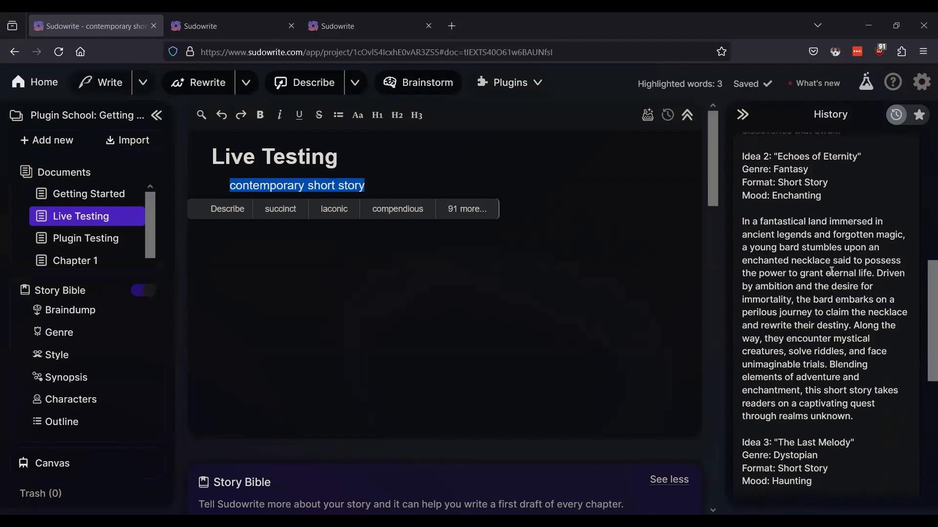
pyautogui.scroll(-6, 831, 271)
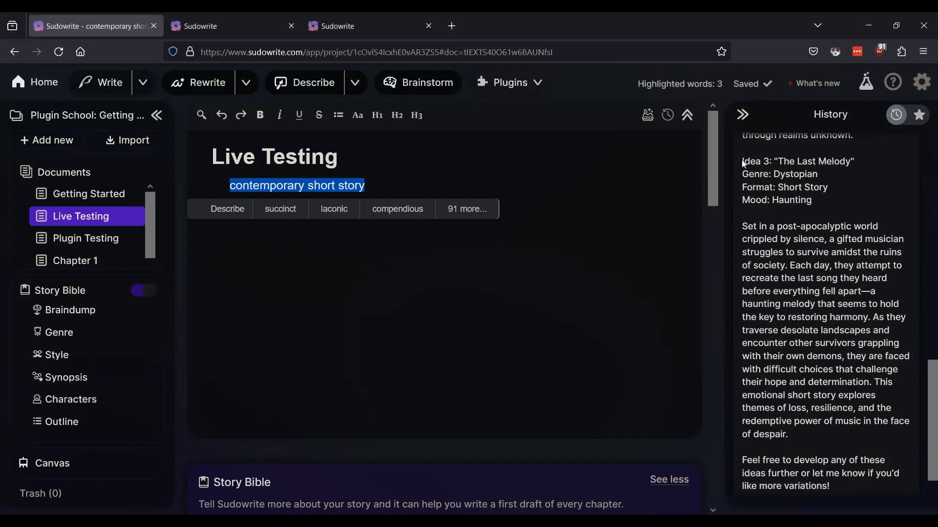
pyautogui.moveTo(743, 161); pyautogui.dragTo(829, 439)
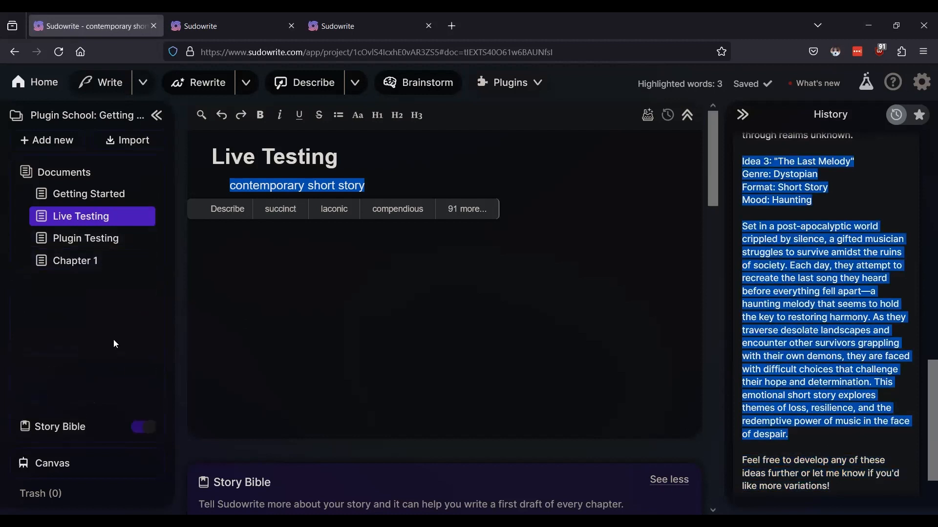
# Step: Go to the Braindump section of the Story Bible, and switch the Story Bible off and on again
pyautogui.click(121, 428)
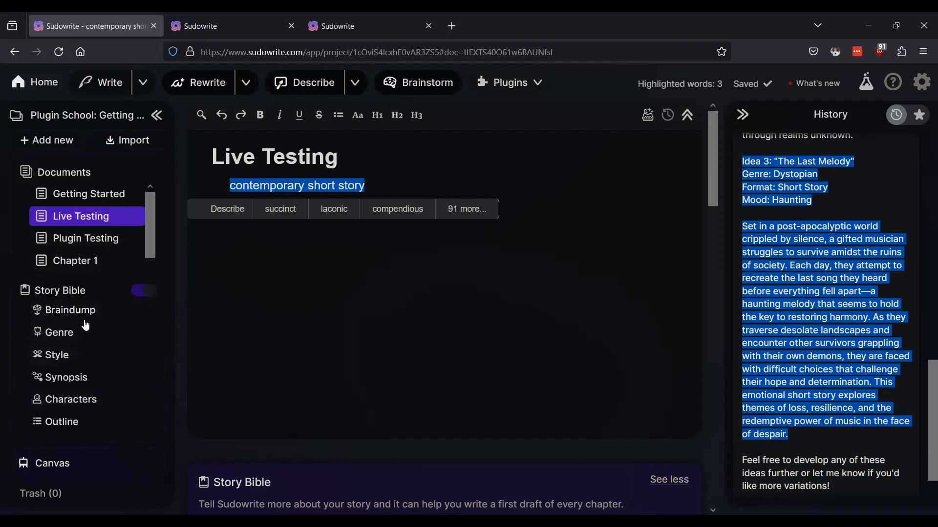
pyautogui.click(69, 313)
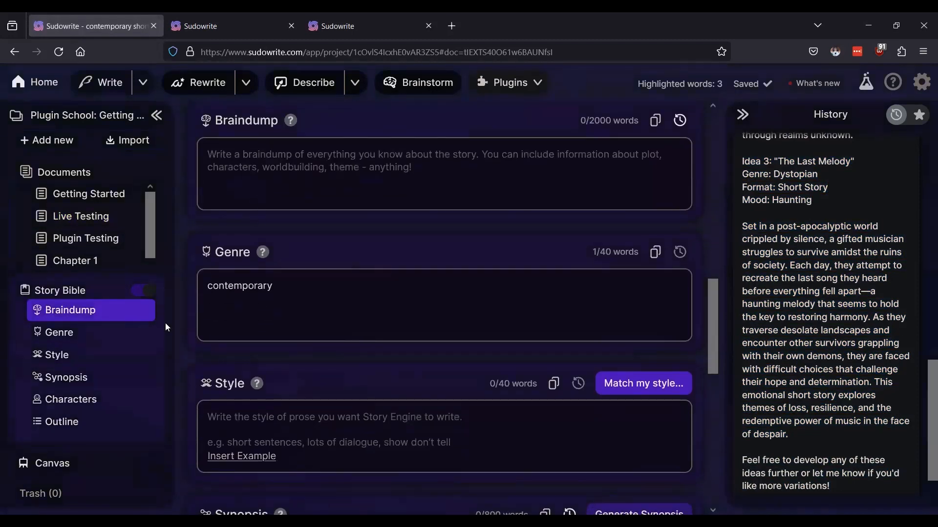
pyautogui.click(100, 419)
pyautogui.click(142, 293)
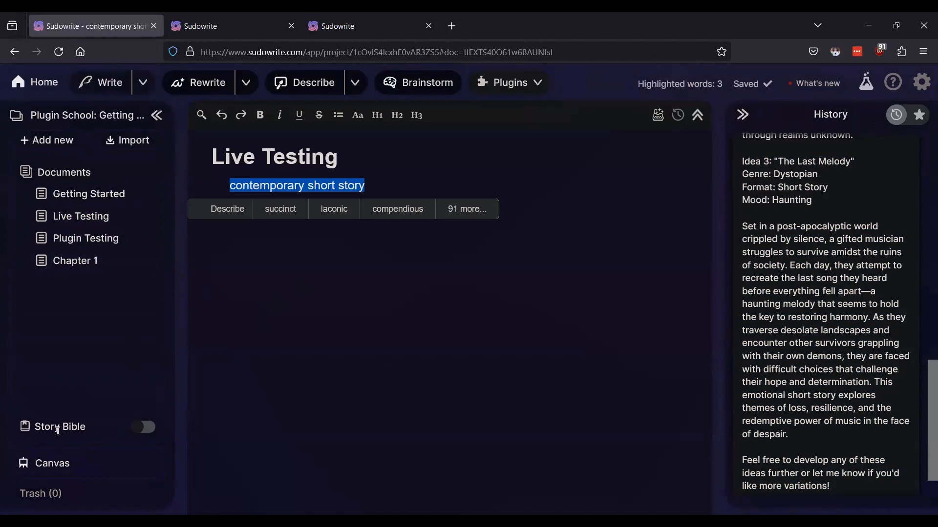
pyautogui.click(150, 428)
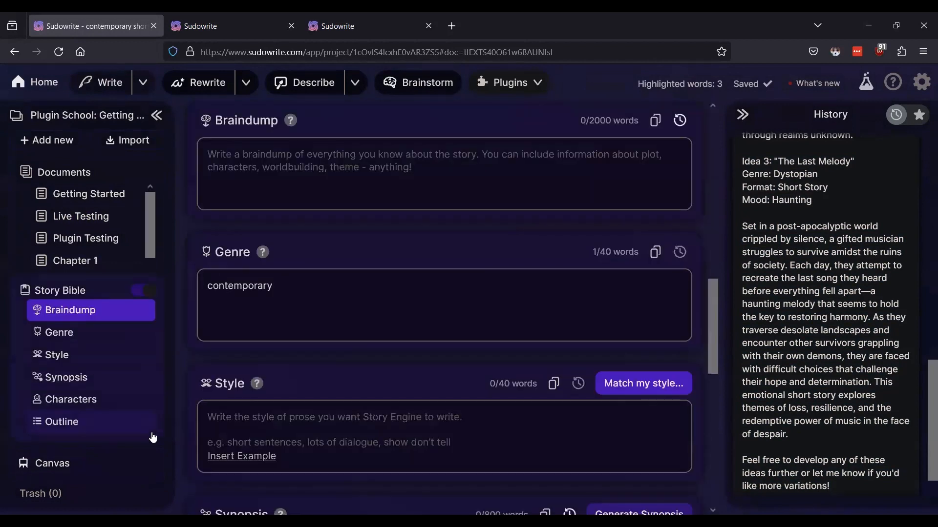
# Step: Look over the Story Bible sections down to Outline and paste the copied "The Last Melody" idea into Braindump
pyautogui.scroll(2, 256, 236)
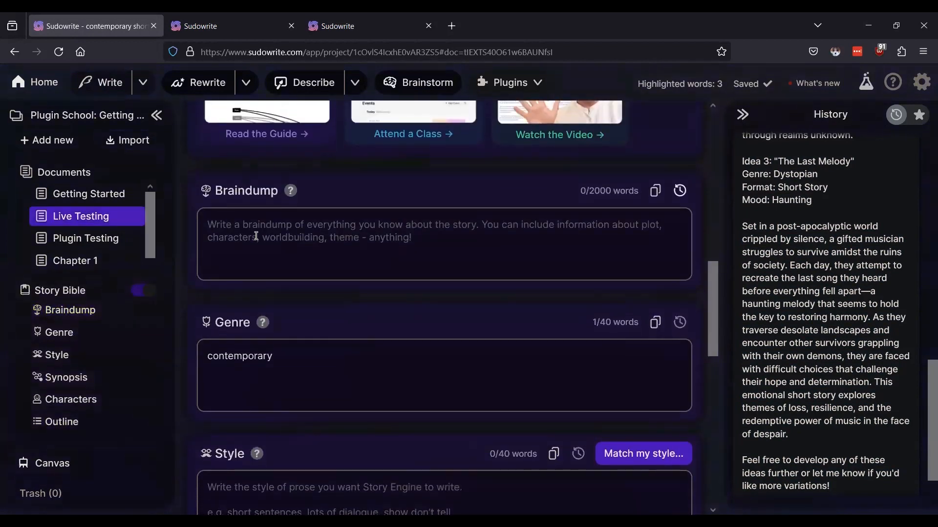
pyautogui.scroll(-2, 255, 236)
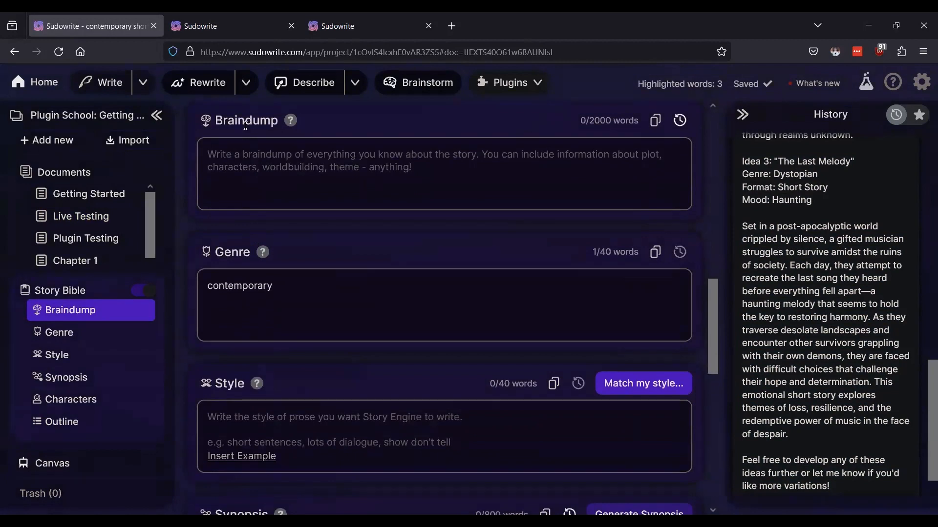
pyautogui.scroll(-4, 232, 276)
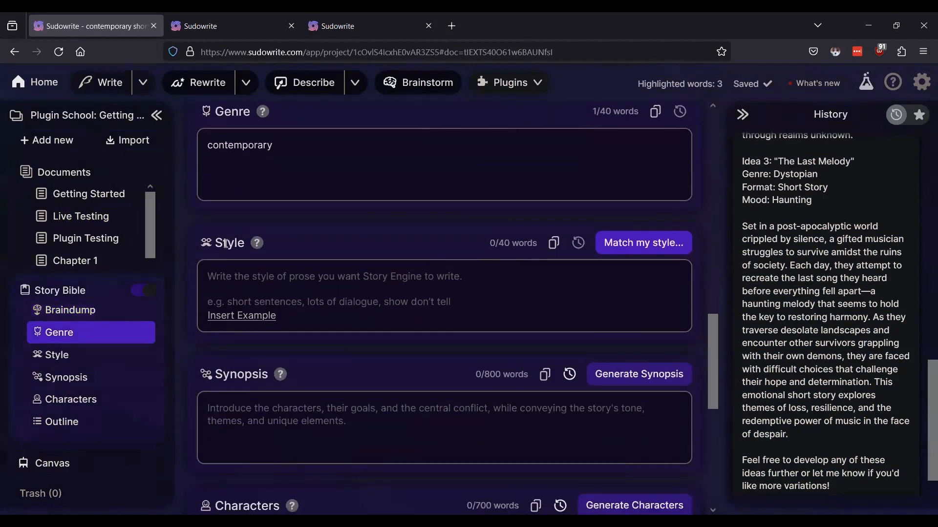
pyautogui.scroll(-5, 233, 288)
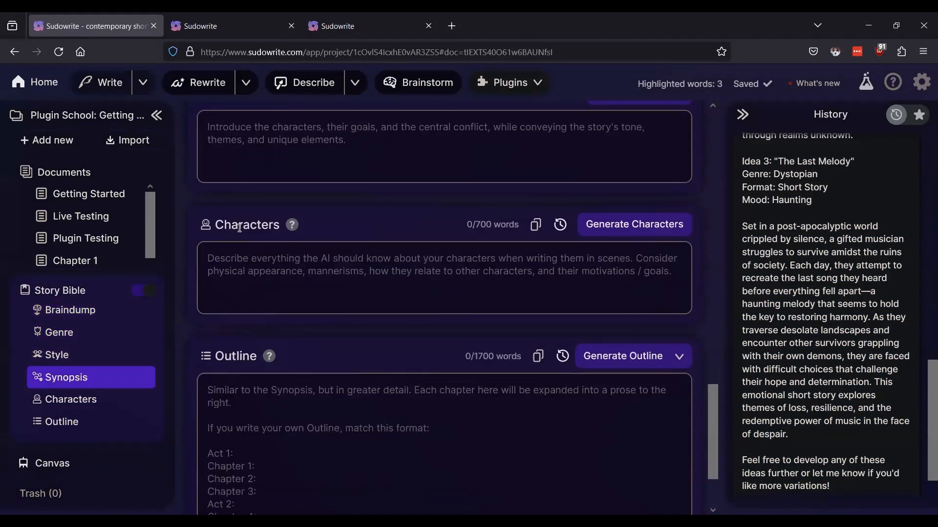
pyautogui.scroll(-2, 240, 228)
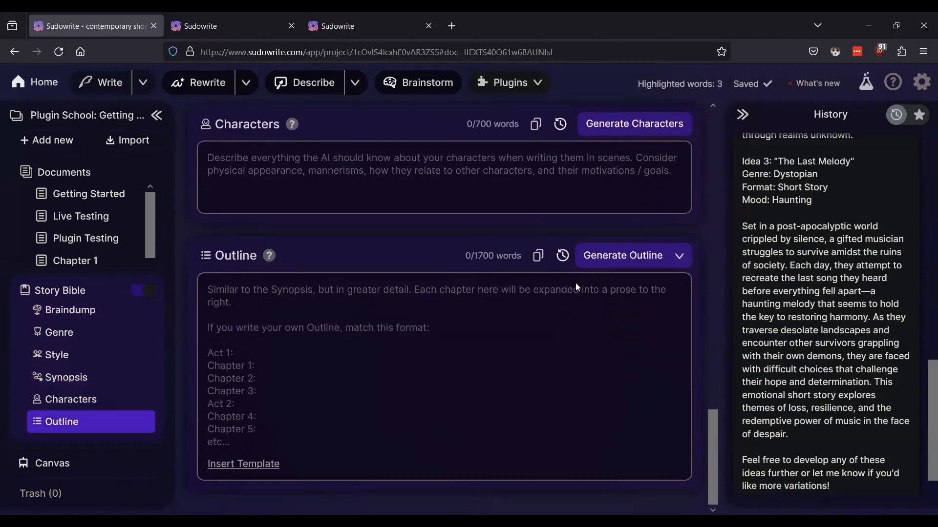
pyautogui.scroll(10, 575, 287)
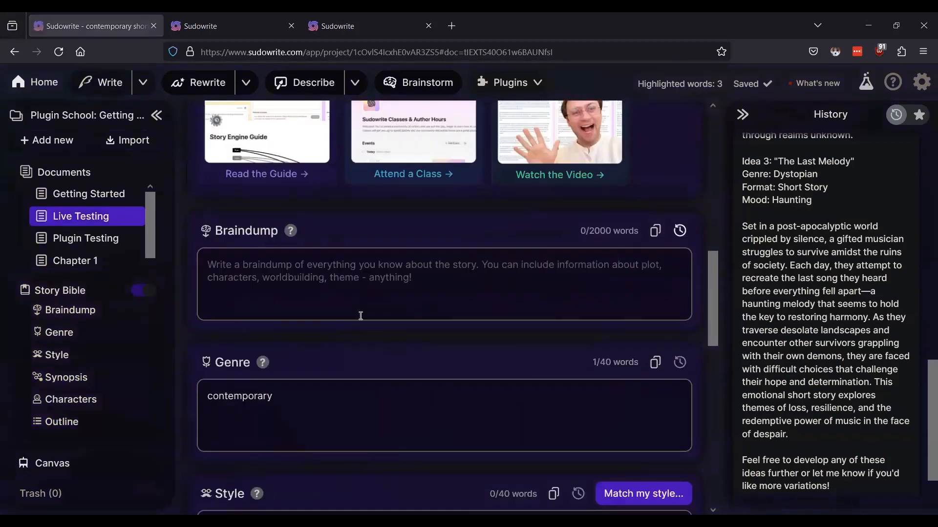
pyautogui.click(358, 290)
pyautogui.write('Idea 3: "The Last Melody" Genre: Dystopian Format: Short Story Mood: Haunting  Set in a post-apocalyptic world crippled by silence, a gifted musician struggles to survive amidst the ruins of society. Each day, they attempt to recreate the last song they heard before everything fell apart—a haunting melody that seems to hold the key to restoring harmony. As they traverse desolate landscapes and encounter other survivors grappling with their own demons, they are faced with difficult choices that challenge their hope and determination. This emotional short story explores themes of loss, resilience, and the redemptive power of music in the face of despair.')
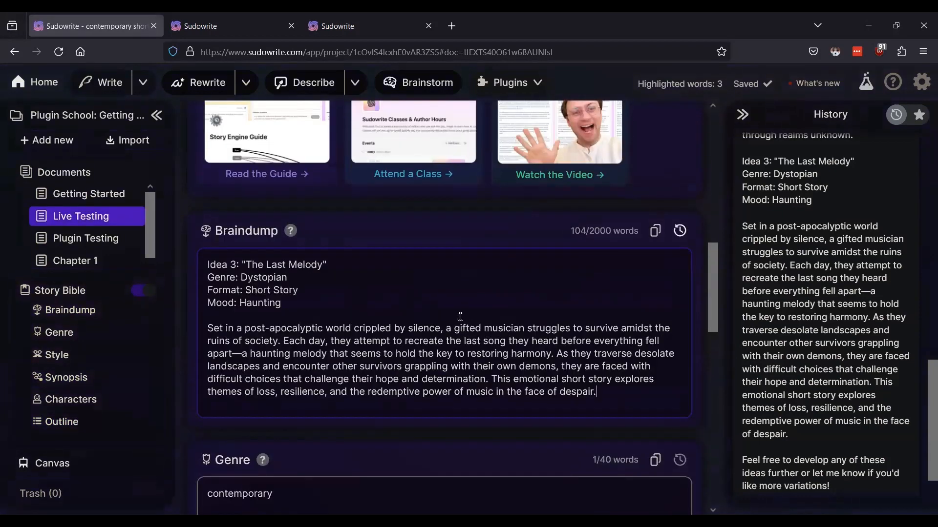
# Step: Copy "Dystopian" from the Braindump text and add it after "contemporary" in the Story Bible's Genre, separated by a comma
pyautogui.moveTo(288, 277); pyautogui.dragTo(242, 277)
pyautogui.hotkey('ctrl', 'c')
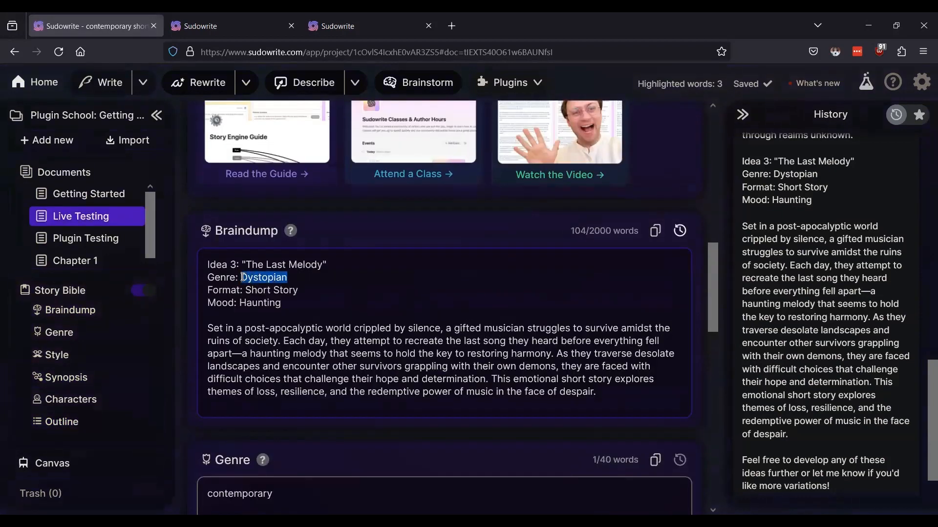
pyautogui.scroll(-3, 264, 342)
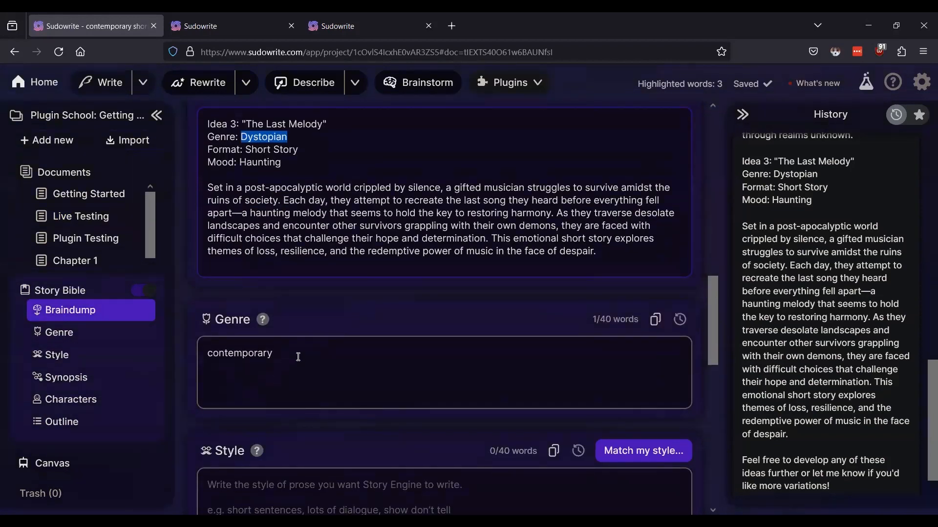
pyautogui.click(298, 357)
pyautogui.write(',')
pyautogui.hotkey('ctrl', 'v')
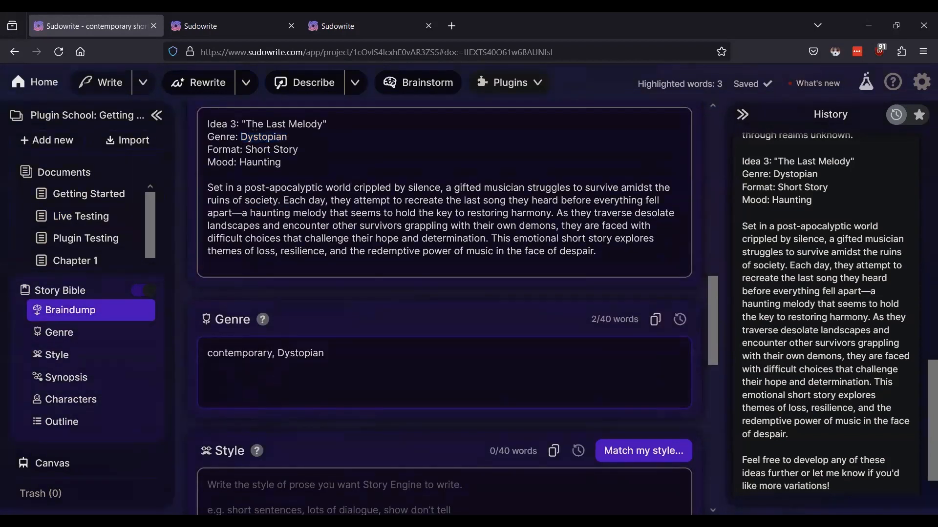
# Step: Copy "Short Story" from the Braindump's format line and add it to the end of the Genre entry after a comma
pyautogui.write(',')
pyautogui.moveTo(299, 149); pyautogui.dragTo(248, 148)
pyautogui.hotkey('ctrl', 'c')
pyautogui.click(373, 364)
pyautogui.hotkey('ctrl', 'v')
# Step: Paste "Short Story" into the Story Bible's Style, followed by a comma
pyautogui.scroll(-3, 342, 364)
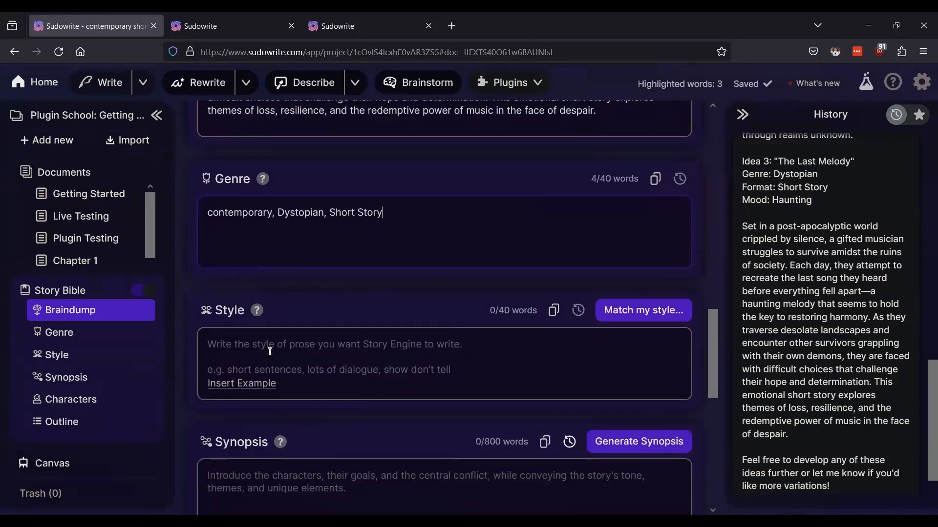
pyautogui.click(269, 352)
pyautogui.hotkey('ctrl', 'v')
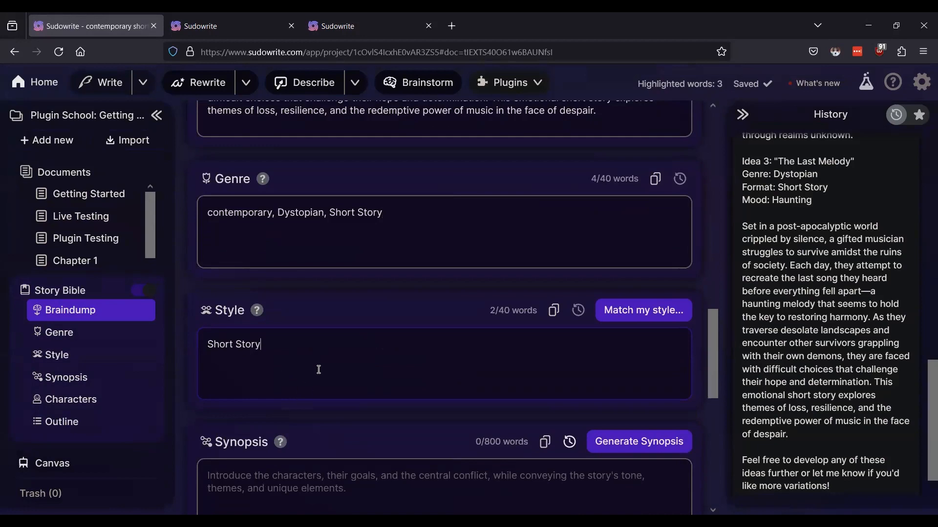
pyautogui.write(',')
# Step: Copy "Haunting" from the Braindump's mood line and add it after "Short Story," in Style
pyautogui.scroll(3, 342, 298)
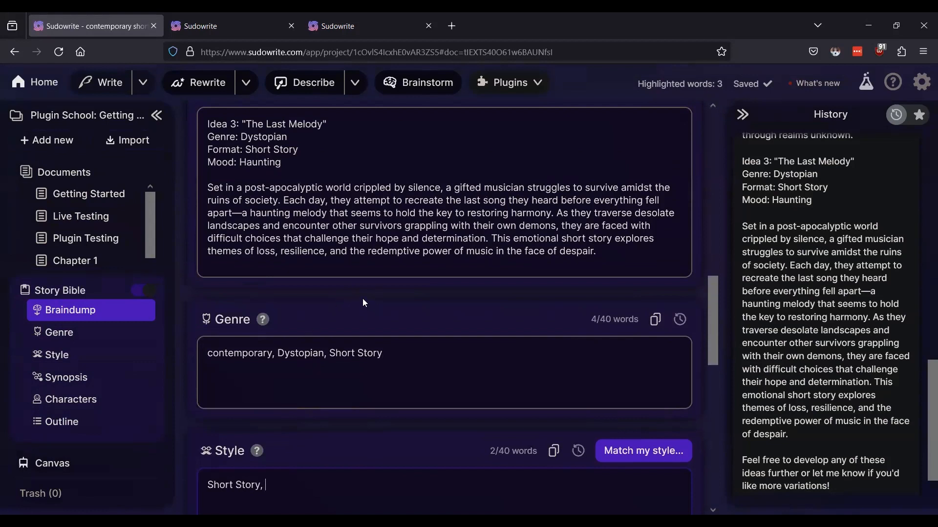
pyautogui.moveTo(292, 165); pyautogui.dragTo(240, 161)
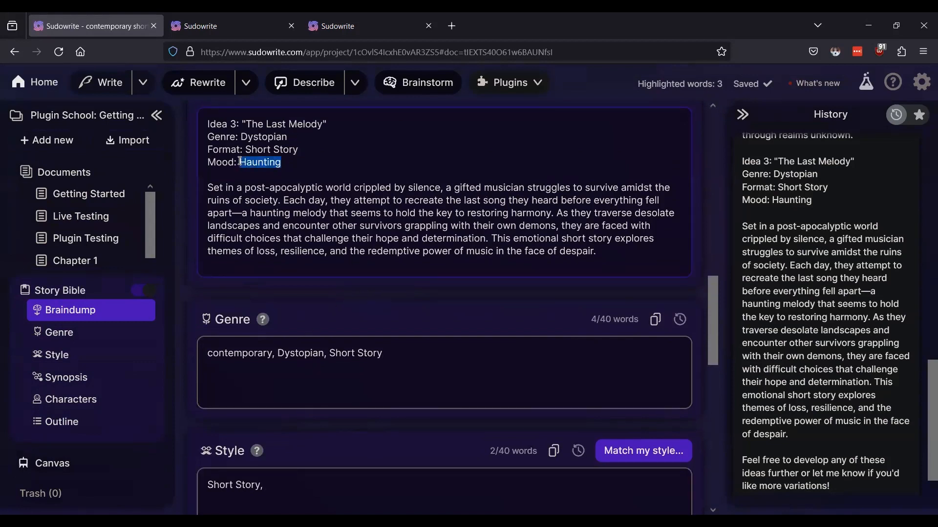
pyautogui.scroll(-4, 406, 315)
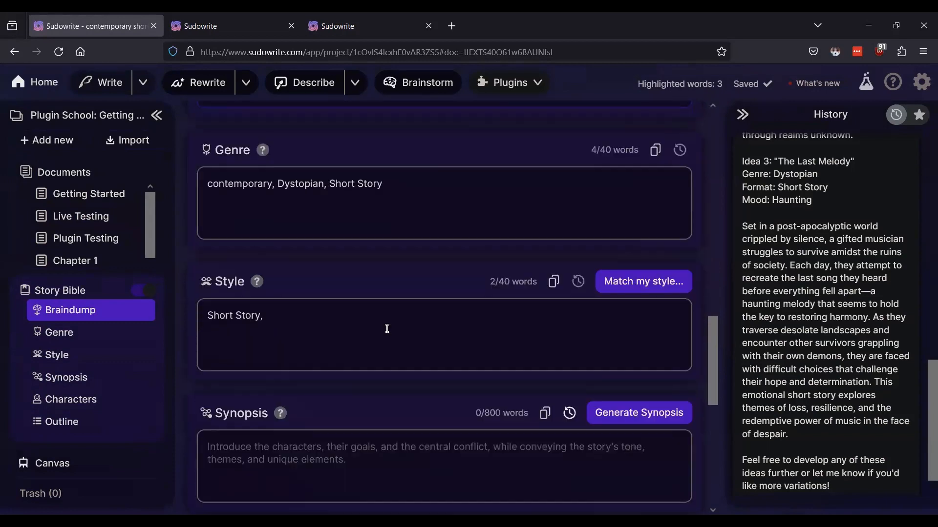
pyautogui.scroll(1, 359, 305)
pyautogui.click(342, 338)
pyautogui.hotkey('ctrl', 'v')
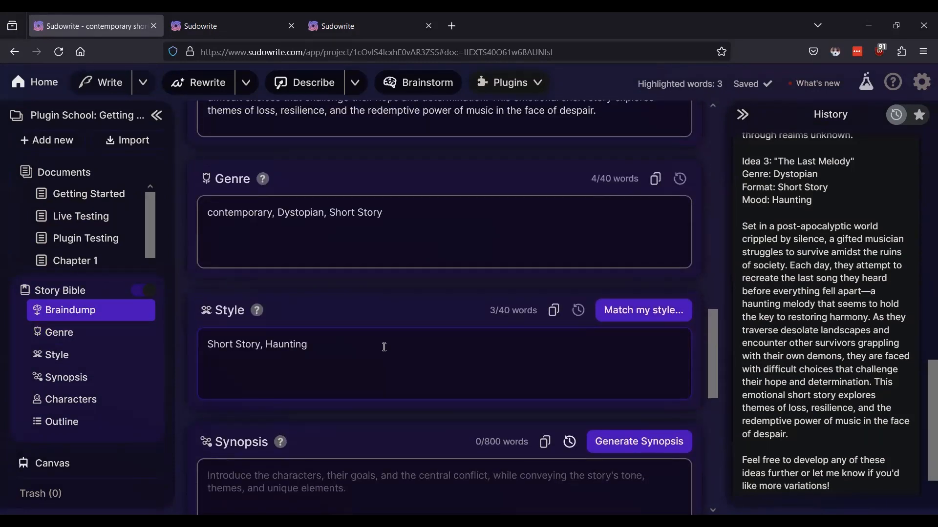
pyautogui.write(',')
# Step: Review the completed Braindump, Genre and Style entries and generate the Story Bible's synopsis from them
pyautogui.scroll(-1, 376, 304)
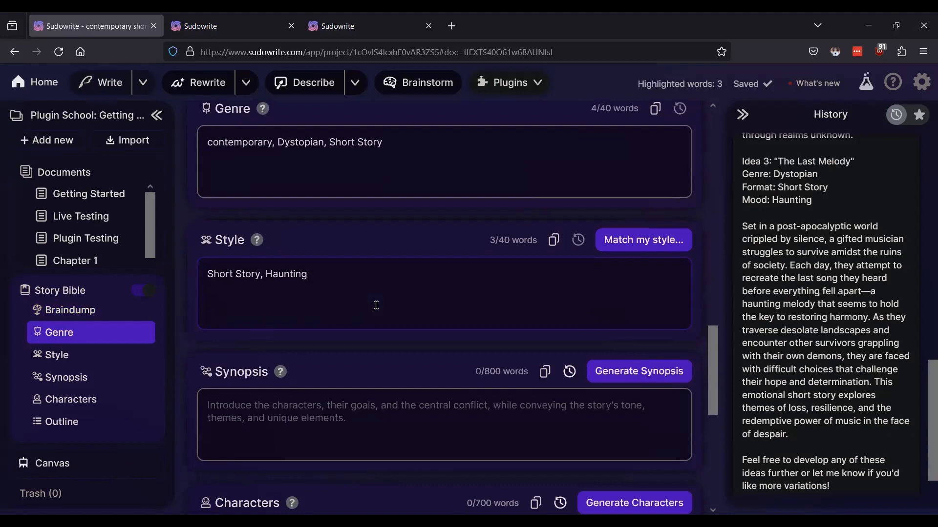
pyautogui.scroll(3, 352, 288)
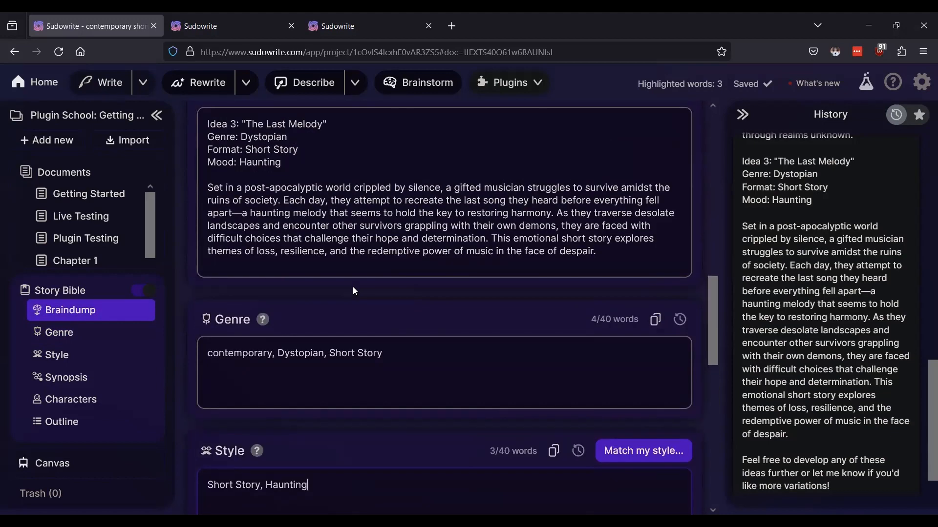
pyautogui.scroll(-4, 353, 289)
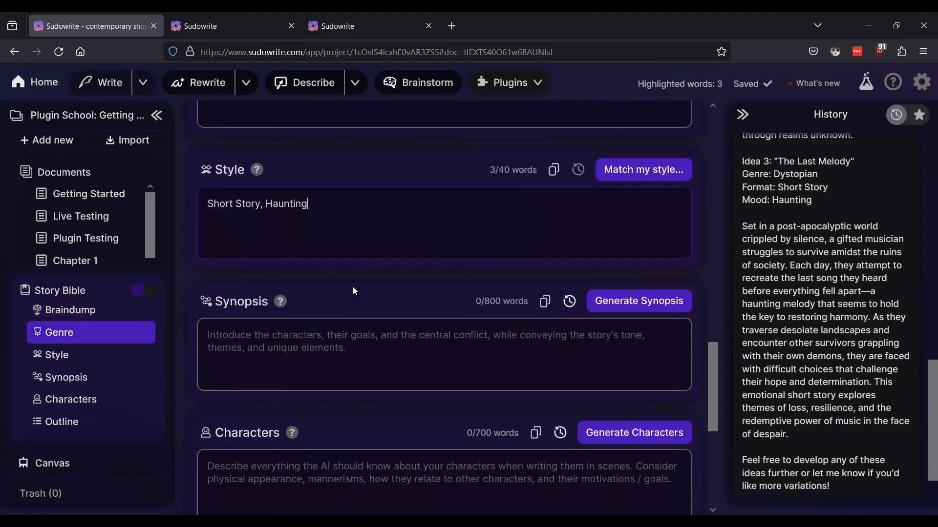
pyautogui.scroll(-2, 355, 291)
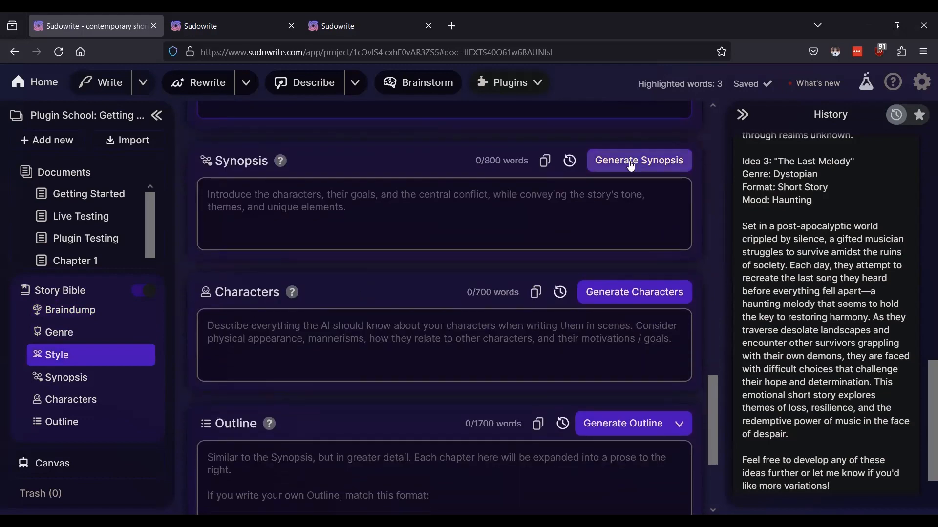
pyautogui.click(630, 166)
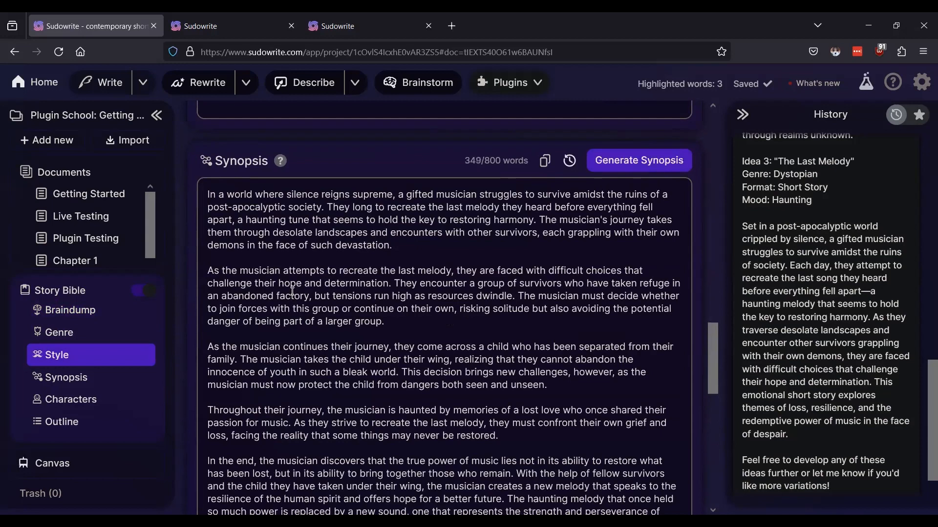
# Step: Read the generated synopsis through to its end and open the Getting Started document
pyautogui.scroll(-2, 292, 291)
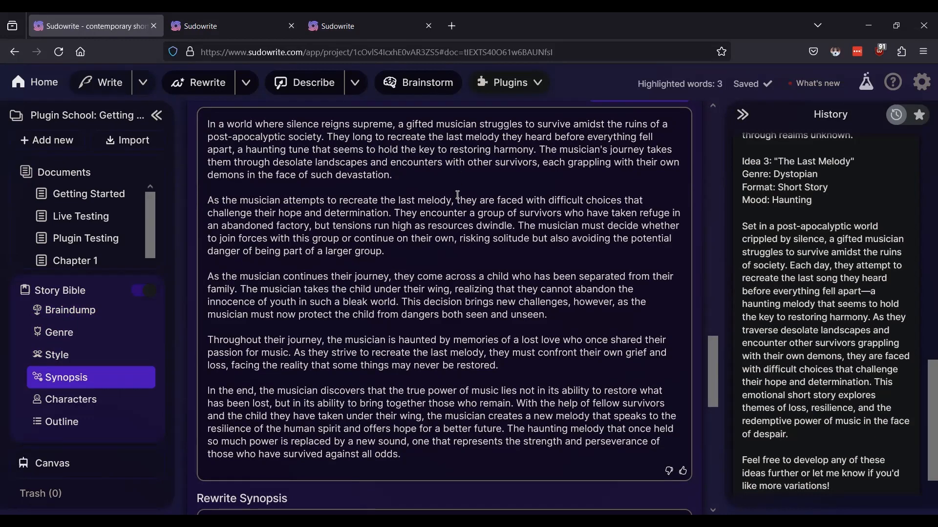
pyautogui.scroll(-2, 455, 276)
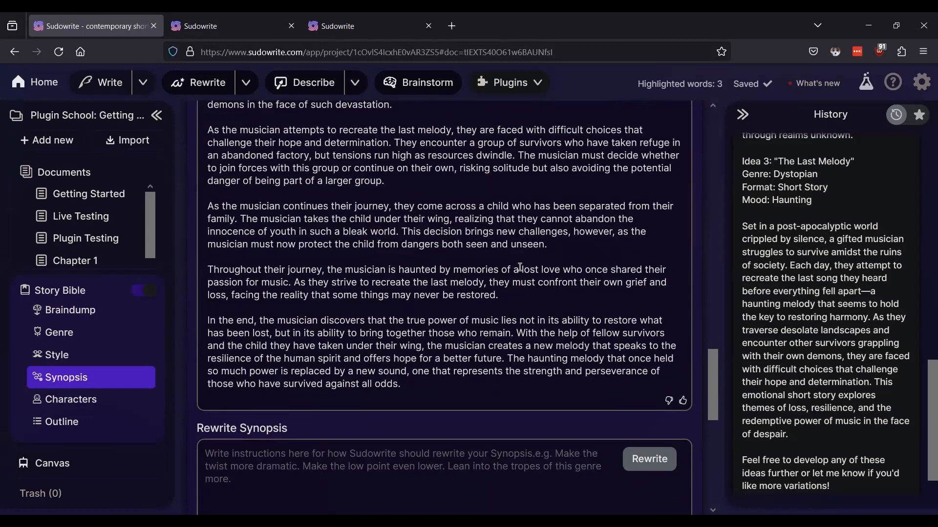
pyautogui.scroll(-3, 520, 267)
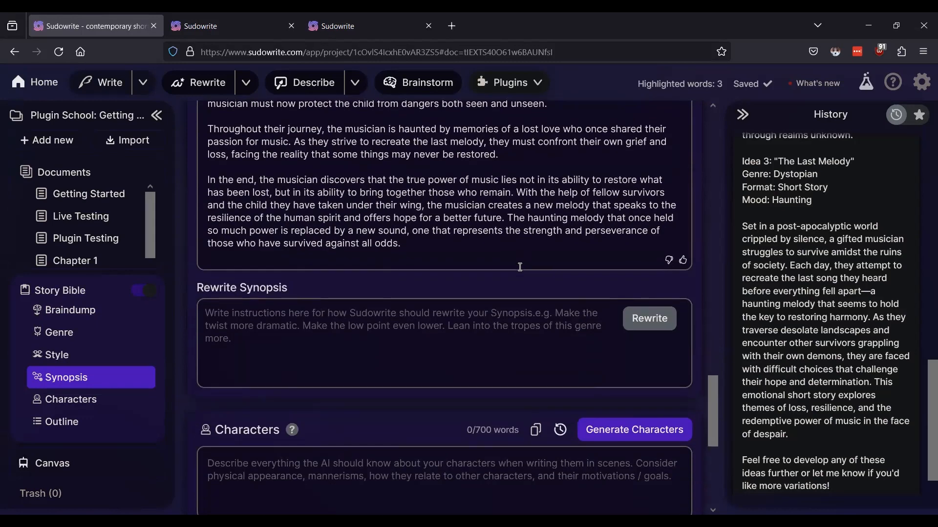
pyautogui.scroll(3, 520, 267)
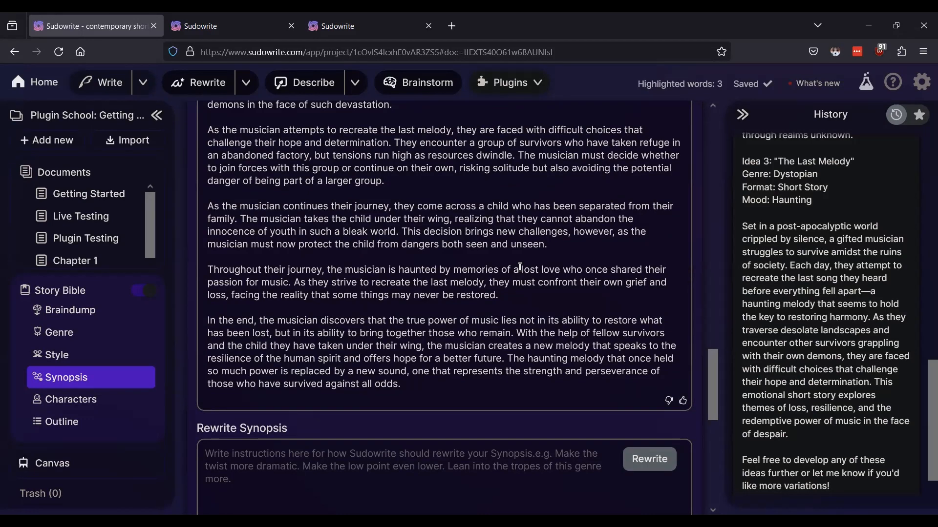
pyautogui.scroll(-3, 520, 267)
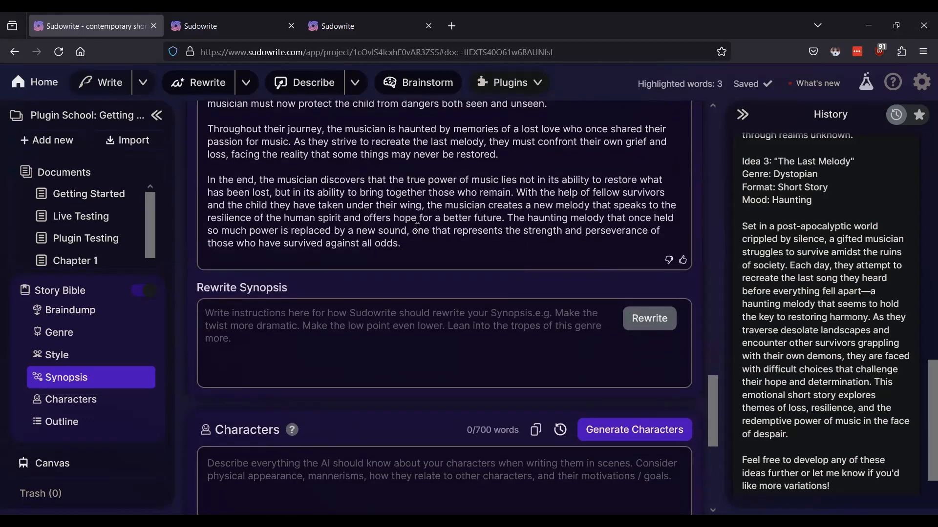
pyautogui.click(72, 191)
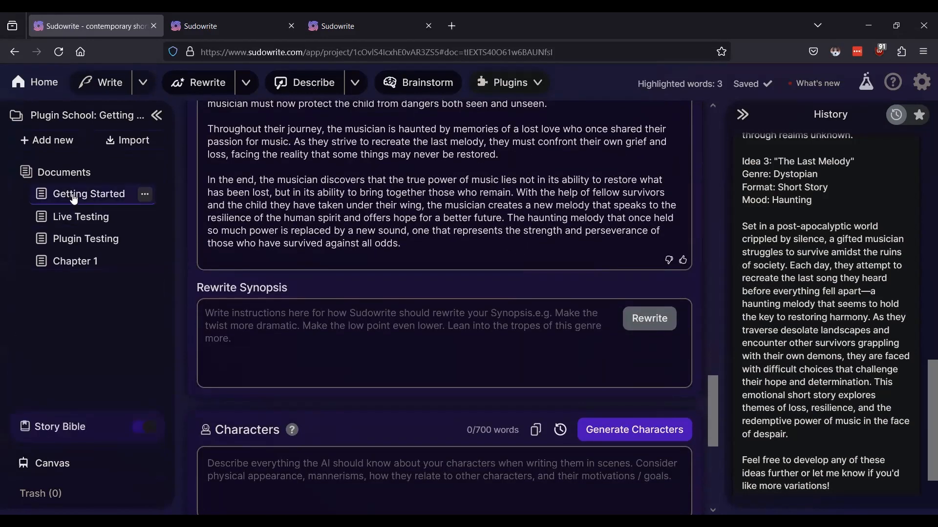
pyautogui.click(73, 195)
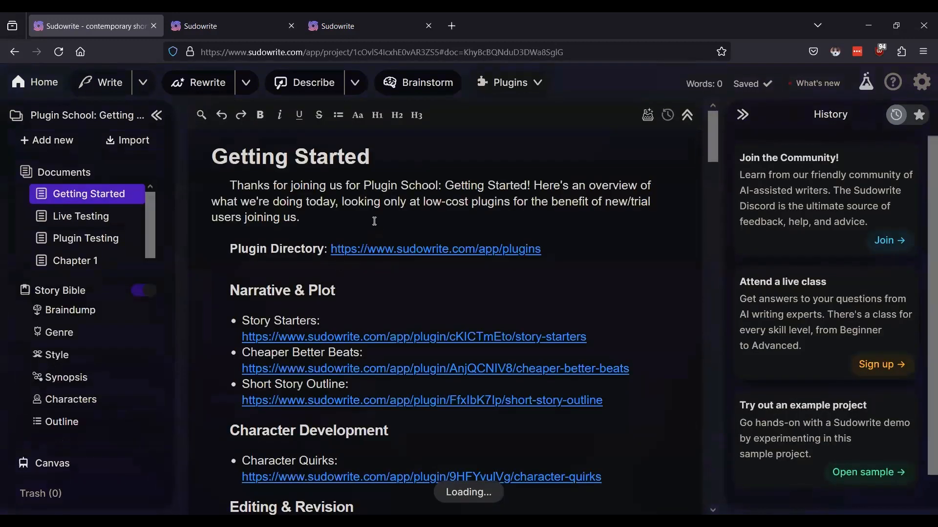
# Step: Return to the Live Testing document and generate the Story Bible's Characters from the existing synopsis
pyautogui.scroll(-2, 418, 258)
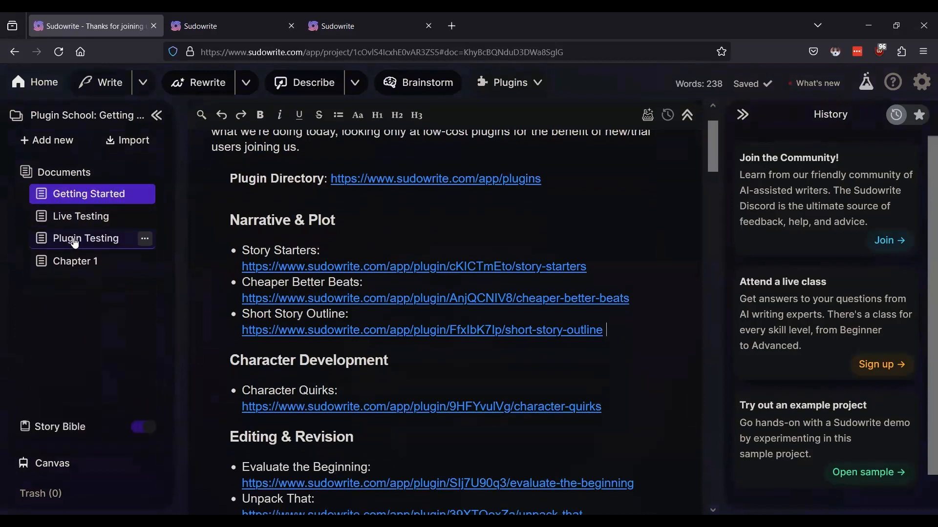
pyautogui.click(72, 222)
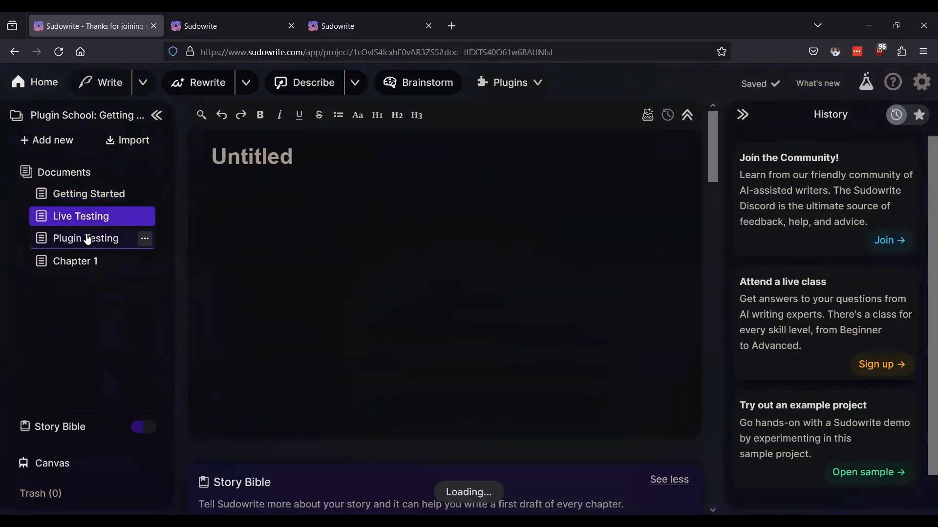
pyautogui.scroll(-3, 407, 350)
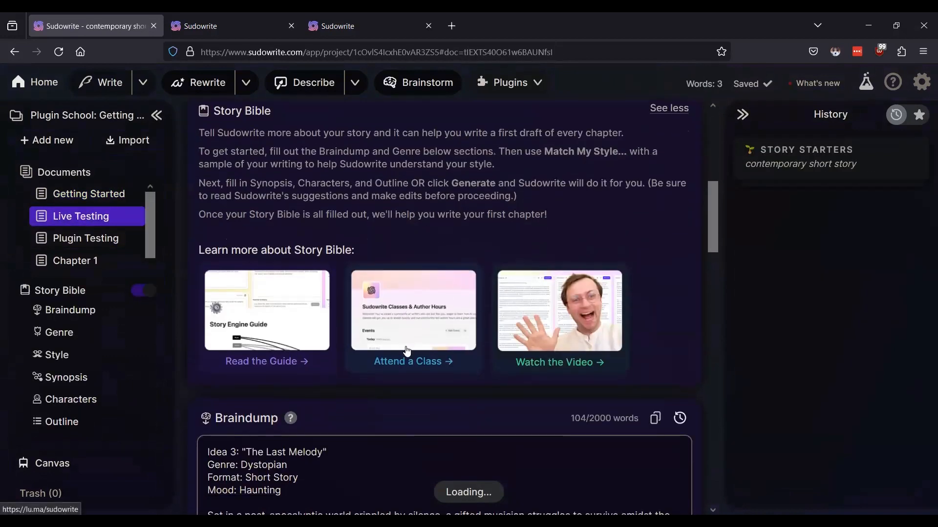
pyautogui.click(66, 334)
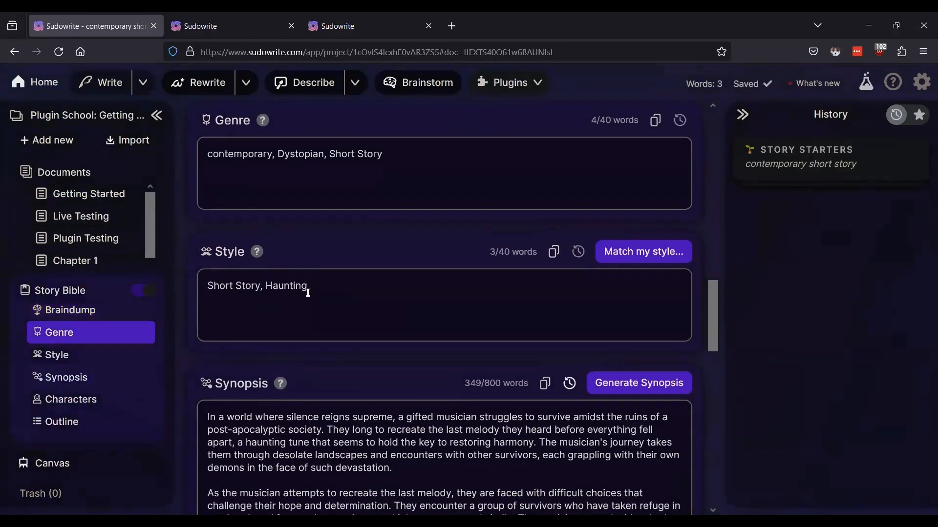
pyautogui.scroll(-5, 439, 249)
pyautogui.scroll(-8, 430, 256)
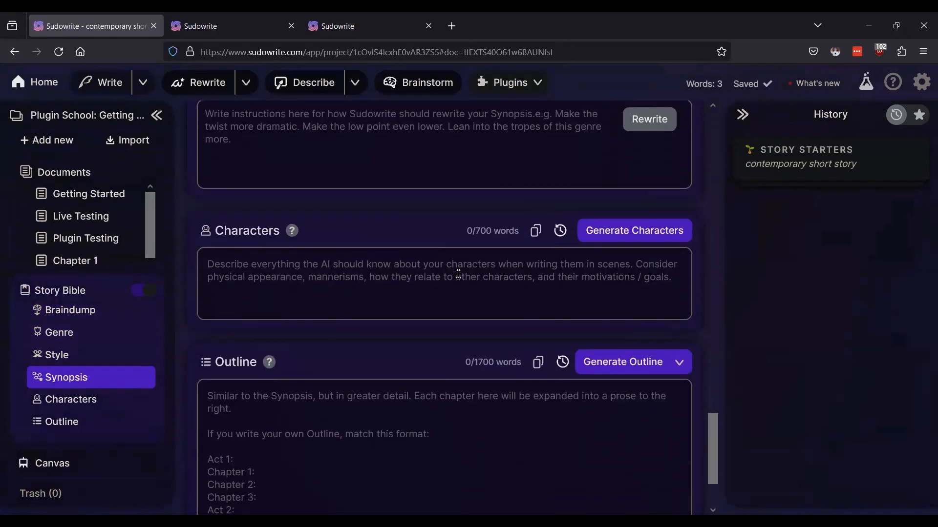
pyautogui.click(629, 237)
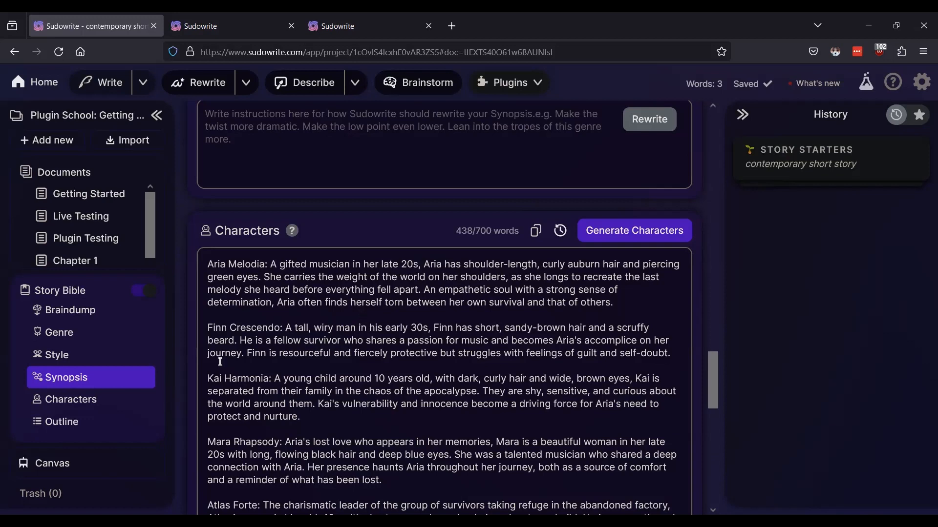
# Step: Read through all the generated character descriptions in the Story Bible's Characters section
pyautogui.scroll(-2, 290, 332)
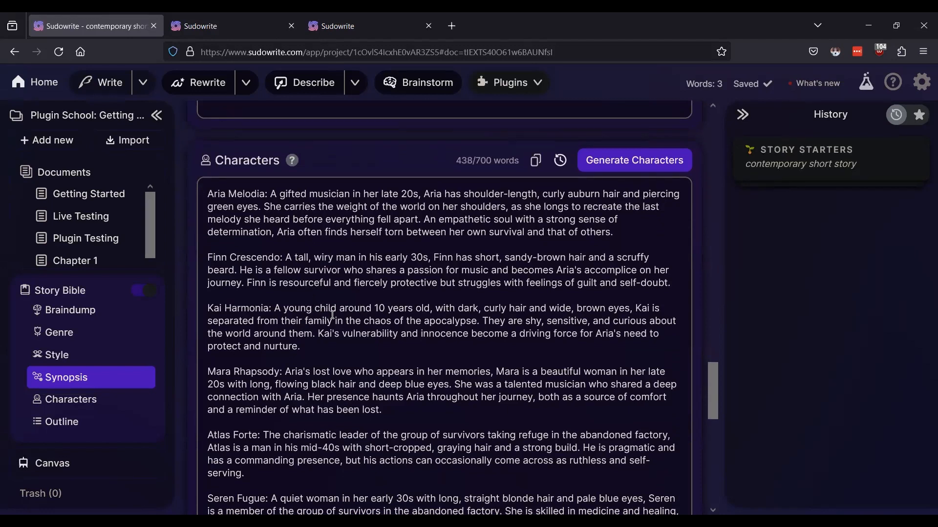
pyautogui.scroll(-2, 333, 315)
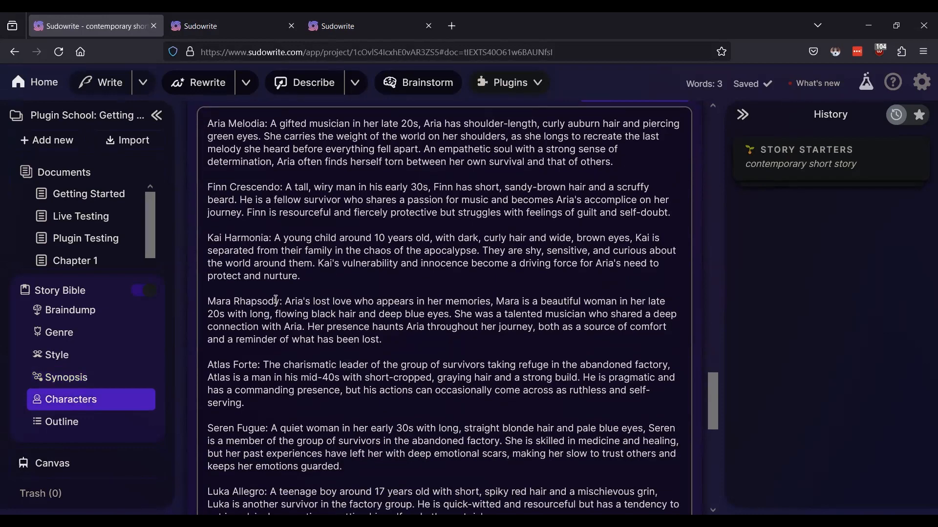
pyautogui.scroll(-4, 275, 300)
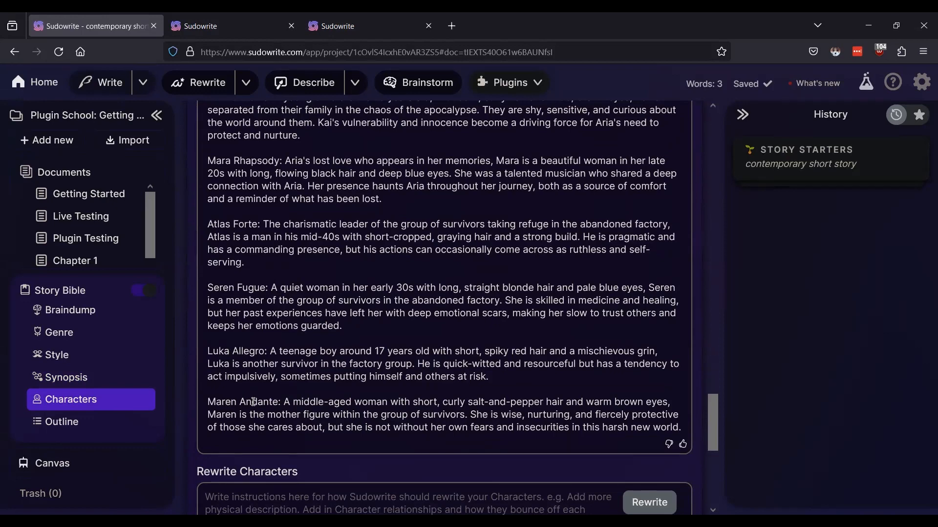
pyautogui.scroll(-4, 372, 365)
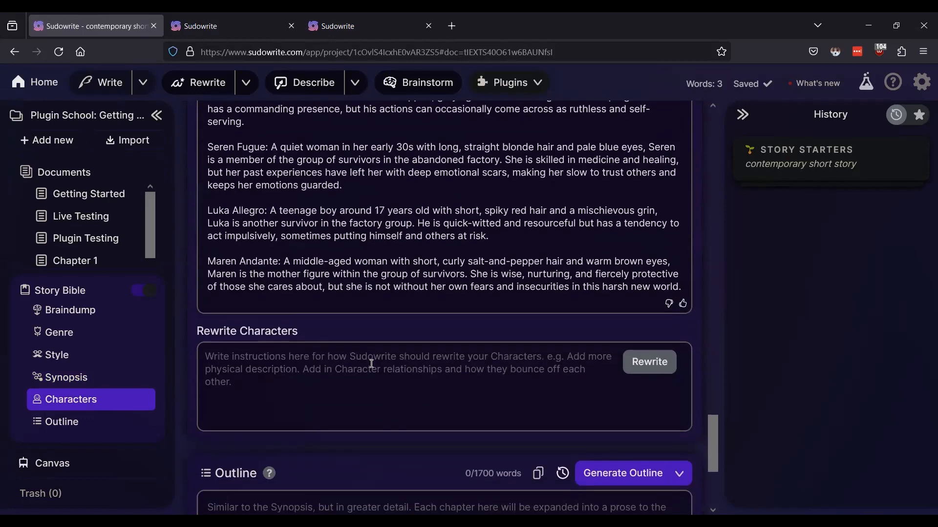
pyautogui.scroll(8, 372, 364)
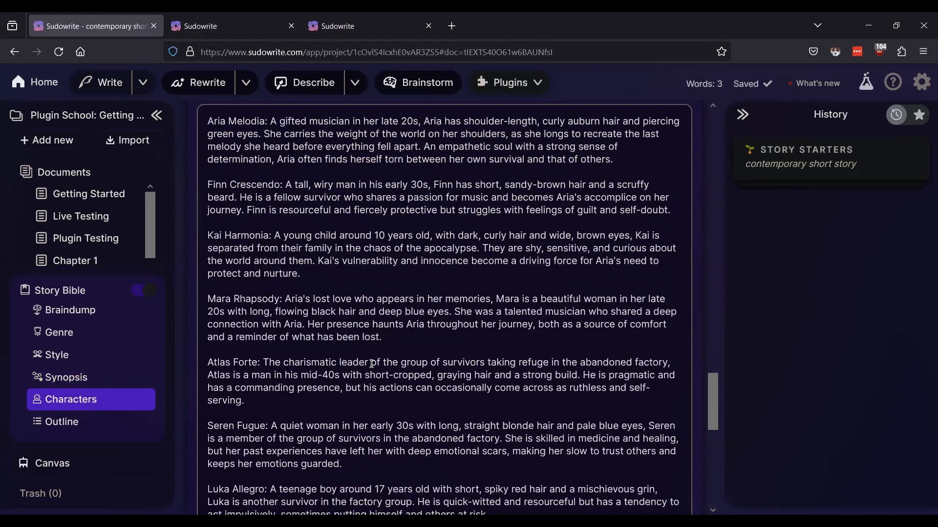
pyautogui.scroll(-3, 372, 364)
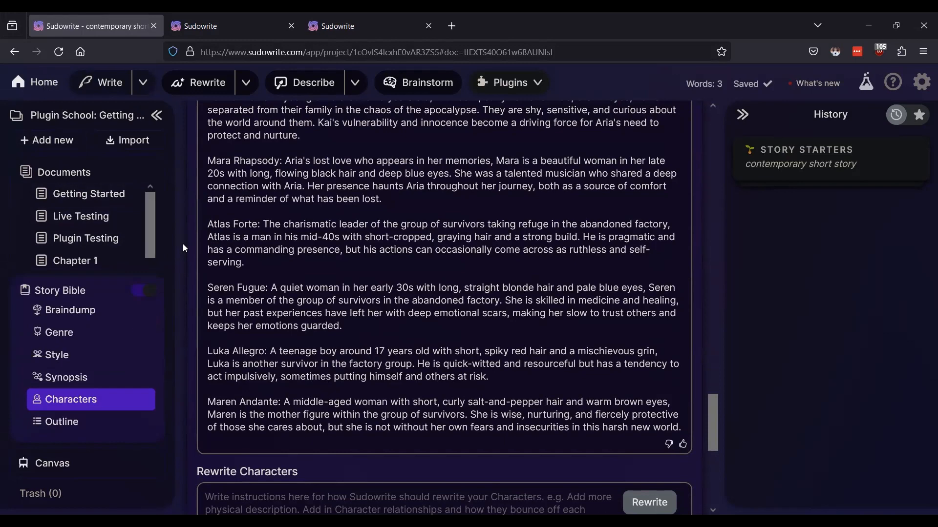
pyautogui.scroll(4, 320, 262)
pyautogui.scroll(-3, 319, 261)
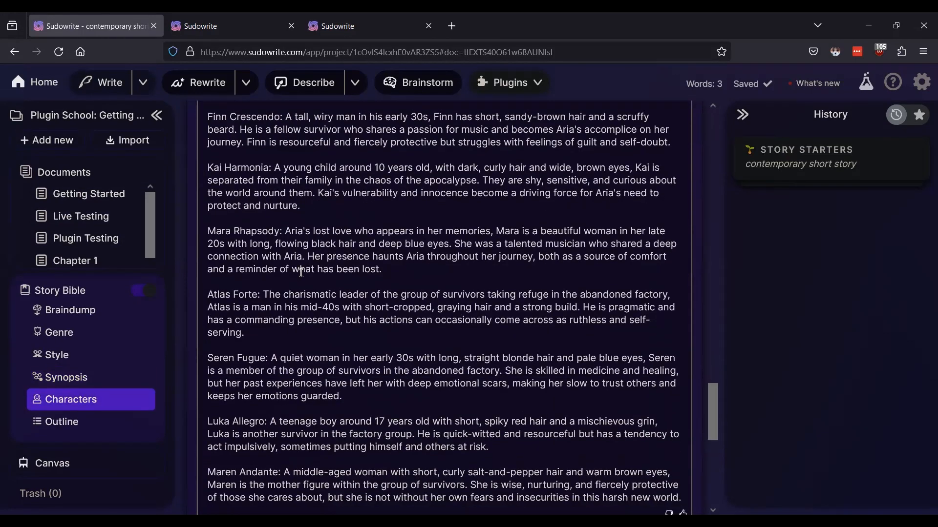
# Step: Open the Getting Started document and check the plugin listed under Character Development
pyautogui.click(87, 195)
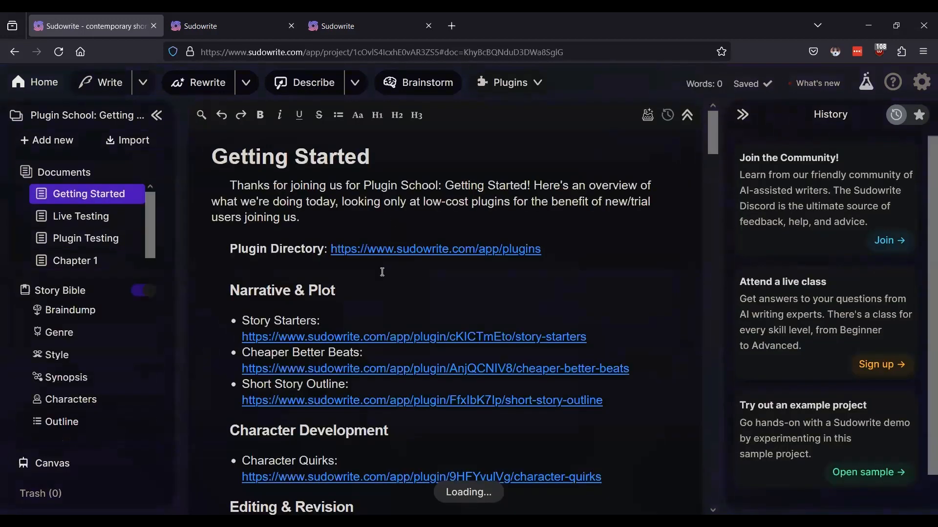
pyautogui.scroll(-1, 398, 278)
pyautogui.scroll(-2, 400, 282)
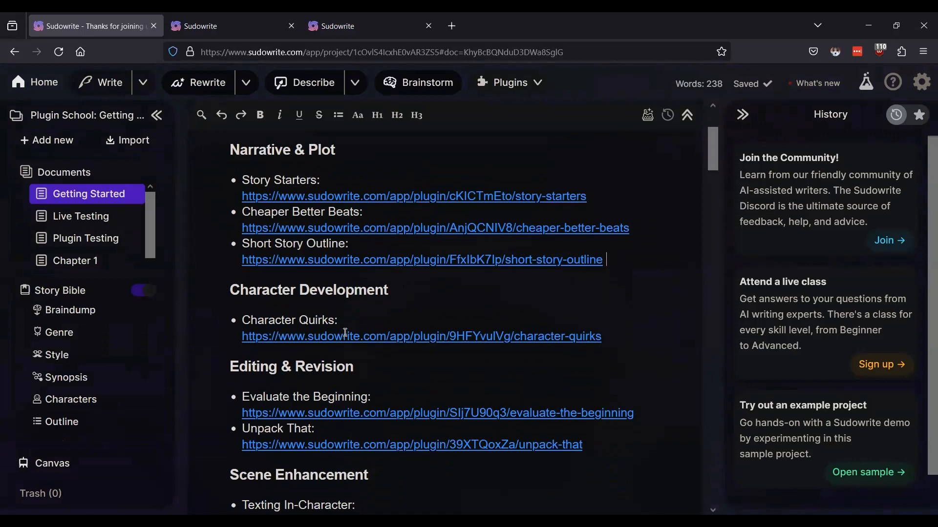
# Step: In the plugin directory, show the newest Character Development plugins and open the Character Quirks page
pyautogui.moveTo(102, 241)
pyautogui.click(242, 21)
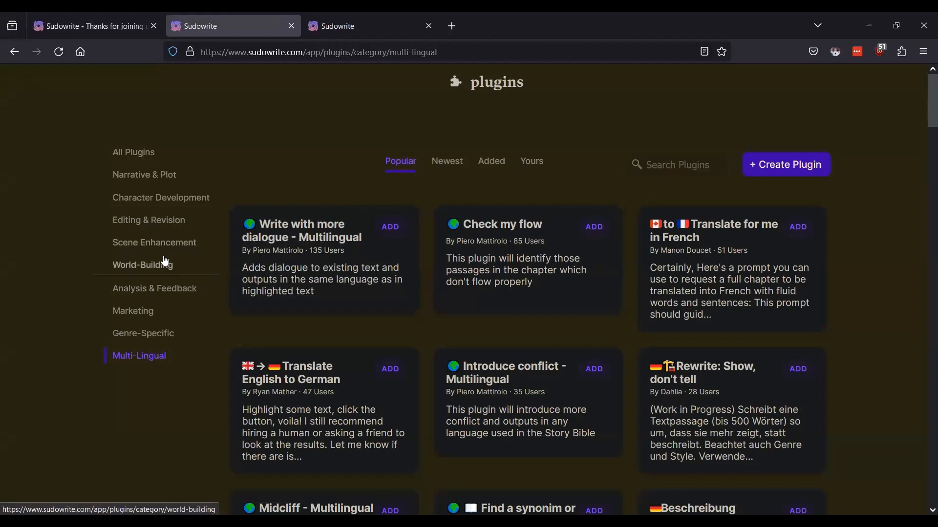
pyautogui.click(155, 202)
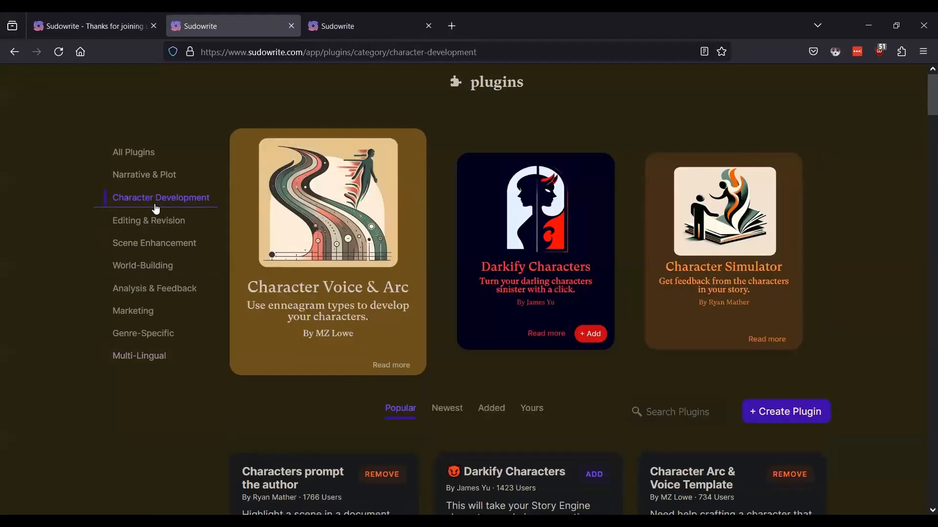
pyautogui.click(447, 408)
pyautogui.scroll(-5, 450, 386)
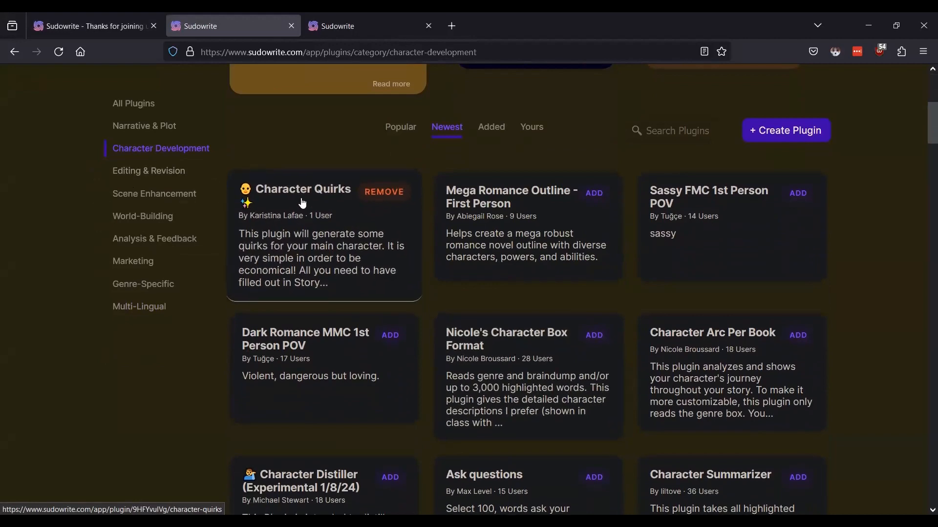
pyautogui.click(301, 254)
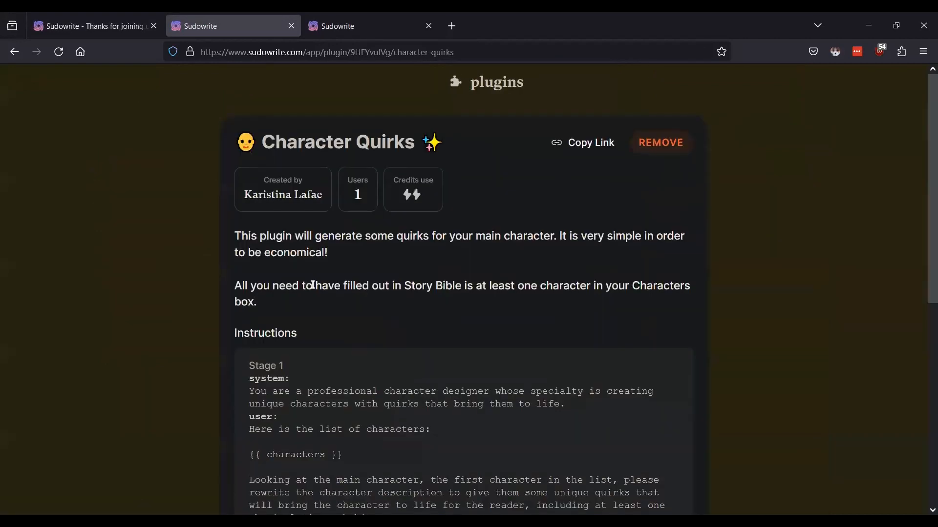
# Step: Review the Character Quirks plugin's description, credits use and Stage 1 instructions
pyautogui.scroll(-2, 125, 293)
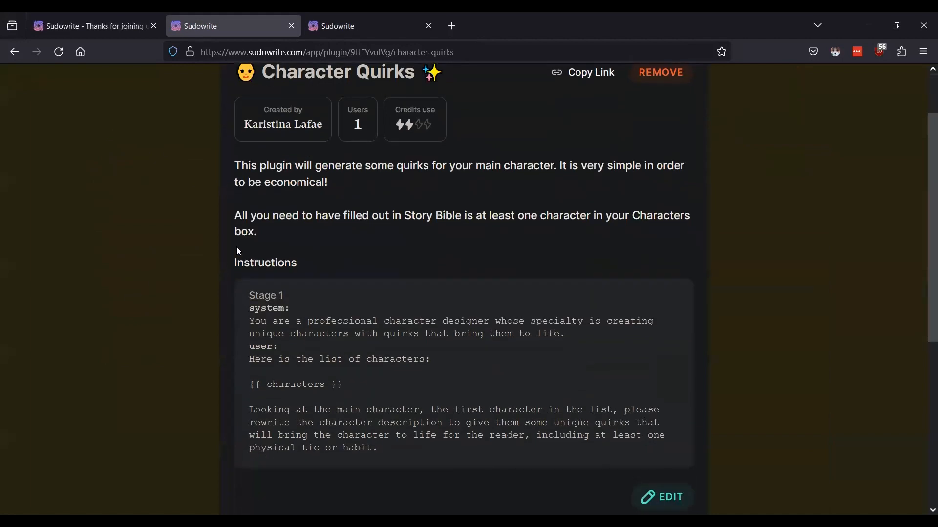
pyautogui.scroll(2, 236, 247)
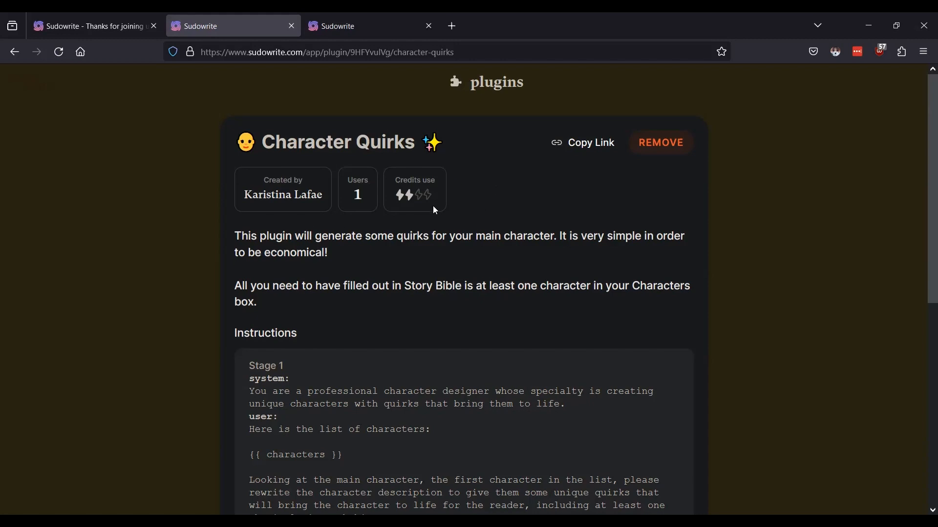
pyautogui.scroll(-2, 356, 236)
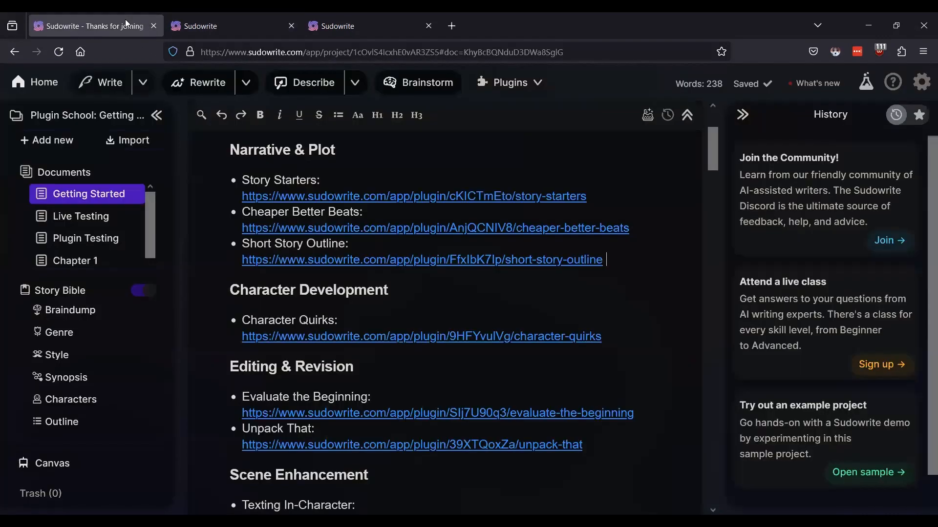
# Step: Go back to the project's Live Testing document and delete its text "contemporary short story"
pyautogui.click(125, 19)
pyautogui.click(61, 289)
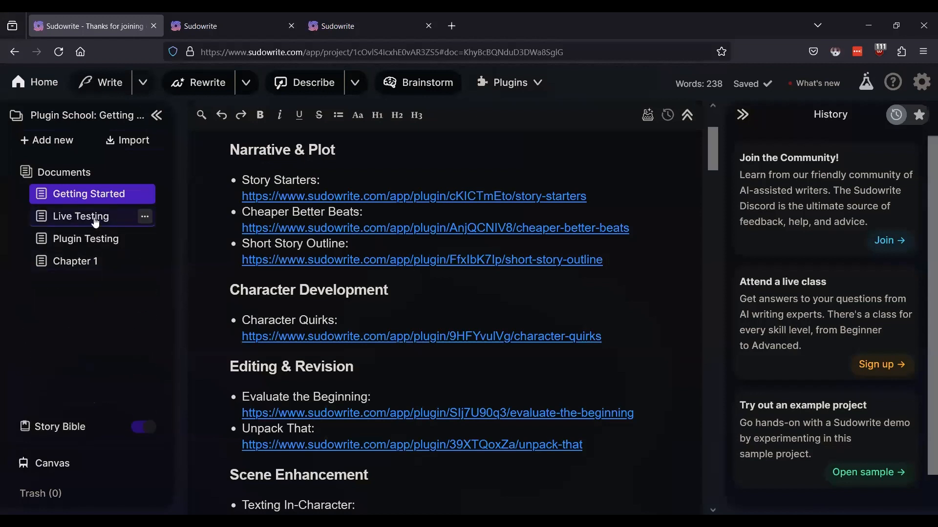
pyautogui.click(95, 222)
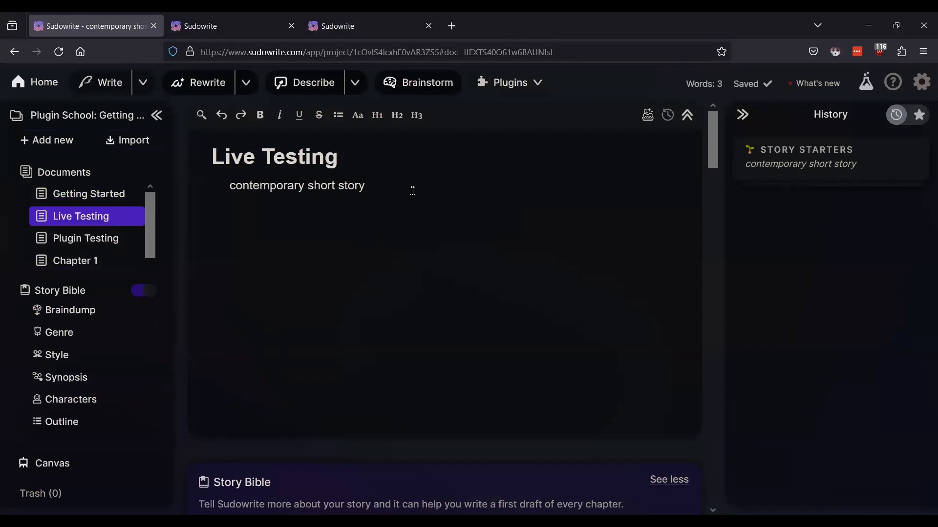
pyautogui.tripleClick(355, 187)
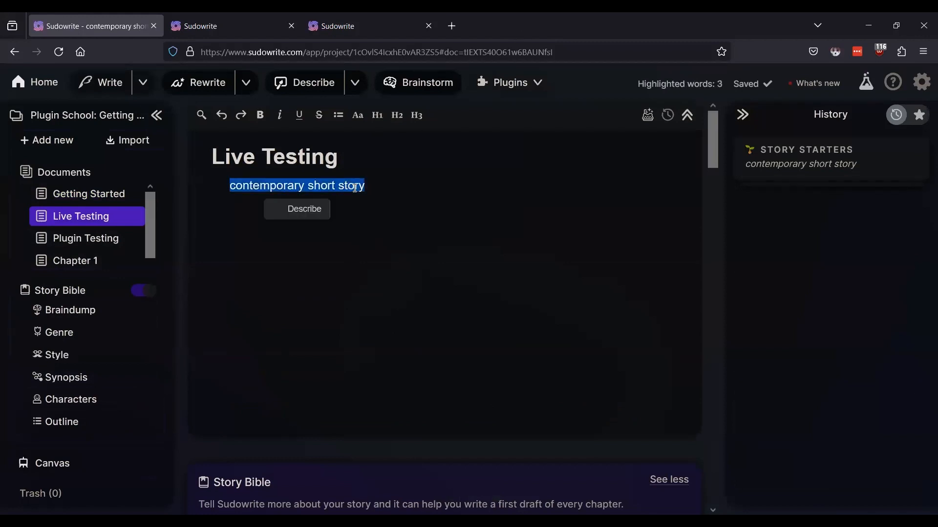
pyautogui.press('BackSpace')
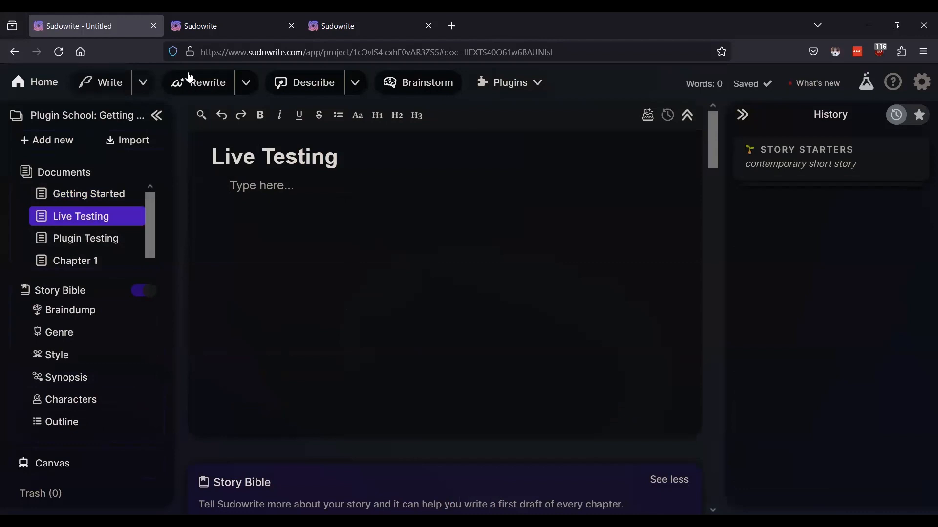
# Step: Run the Character Quirks plugin on the empty Live Testing document and read its result in the history
pyautogui.click(538, 84)
pyautogui.scroll(-10, 557, 197)
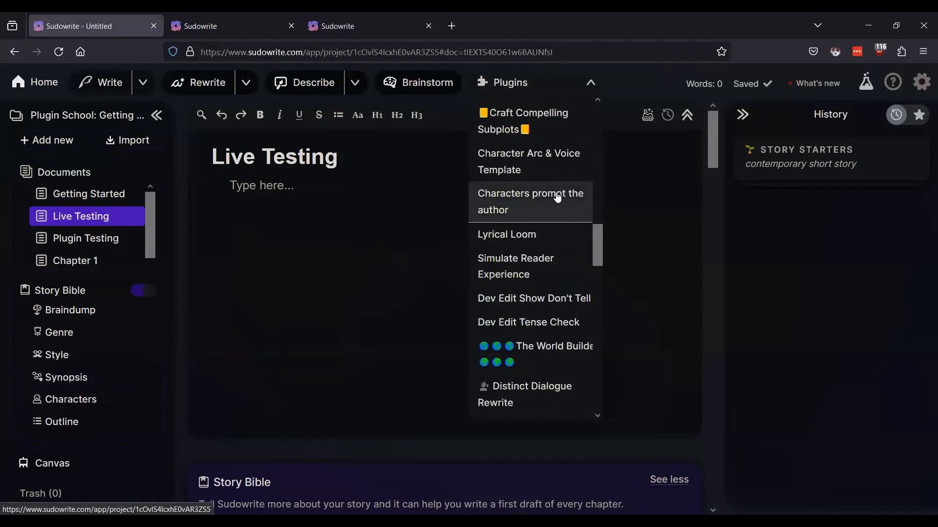
pyautogui.scroll(-10, 557, 197)
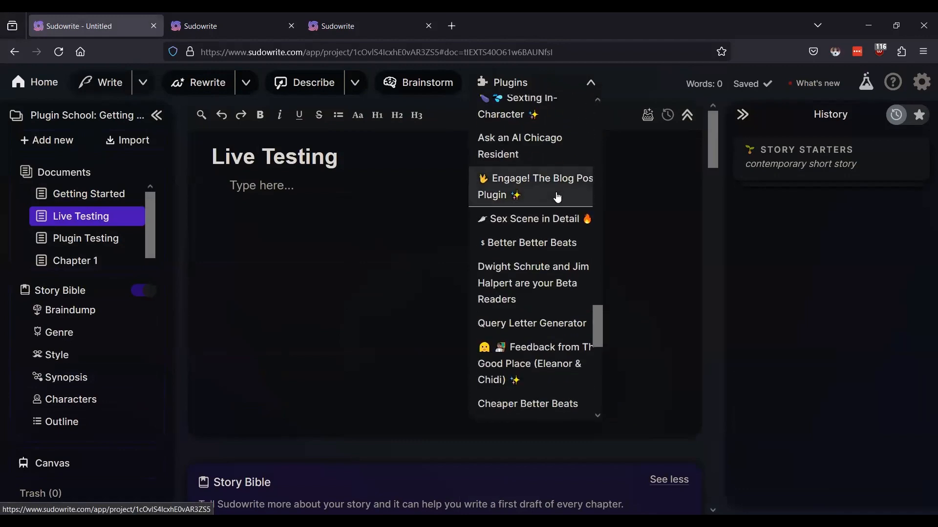
pyautogui.scroll(-3, 557, 197)
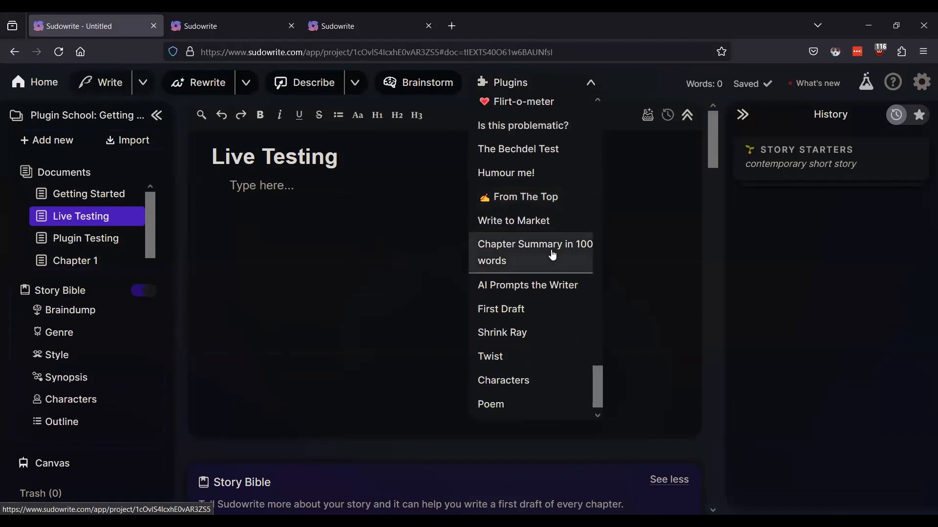
pyautogui.scroll(3, 552, 251)
pyautogui.scroll(6, 552, 254)
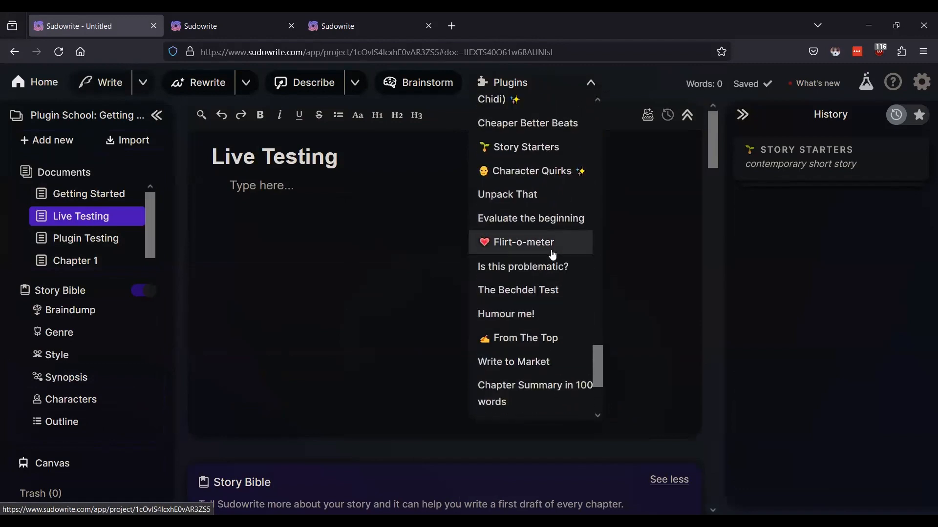
pyautogui.click(526, 242)
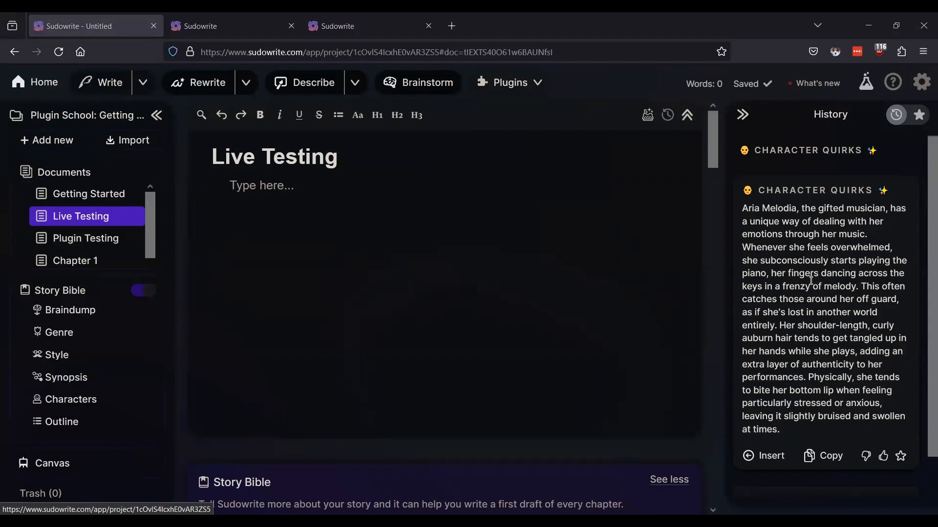
pyautogui.scroll(-1, 810, 287)
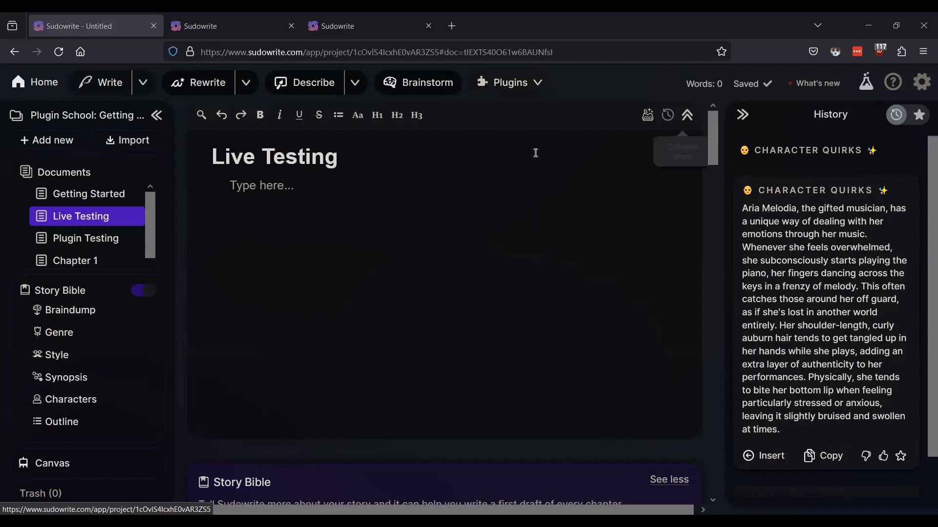
# Step: Run the Character Quirks plugin again on the empty Live Testing document
pyautogui.click(536, 83)
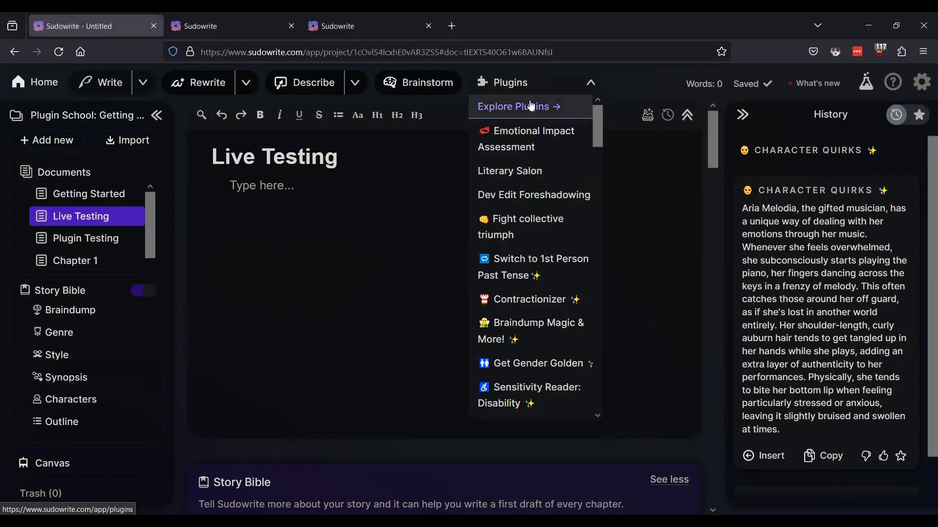
pyautogui.scroll(-5, 531, 189)
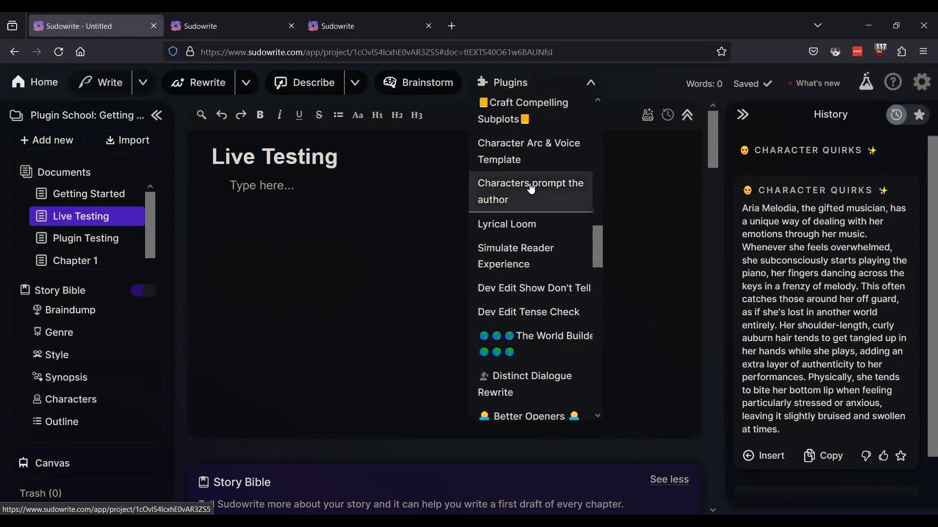
pyautogui.scroll(-5, 531, 189)
pyautogui.scroll(-2, 531, 189)
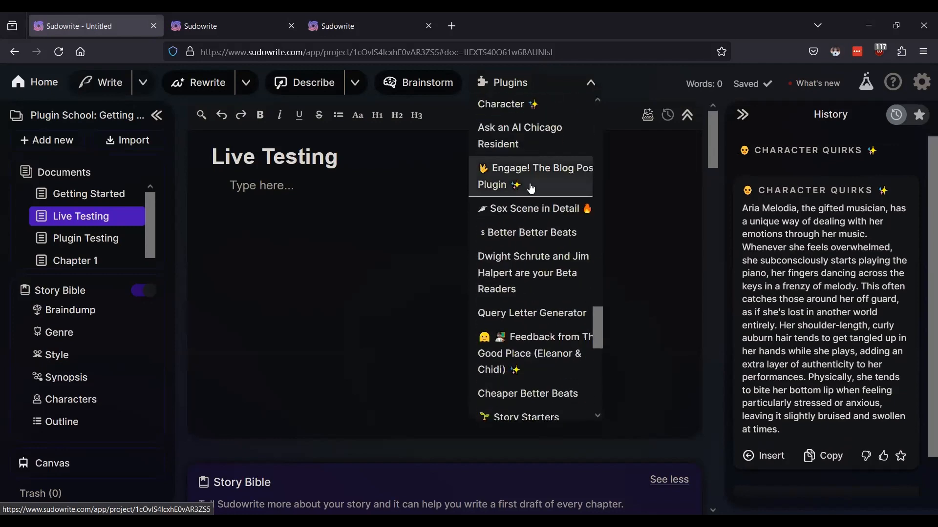
pyautogui.scroll(-7, 531, 189)
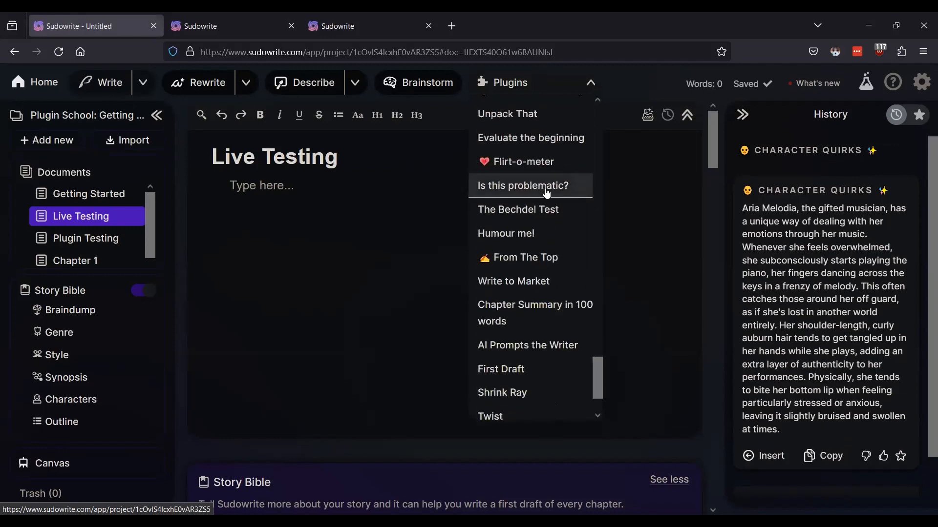
pyautogui.scroll(-2, 547, 194)
pyautogui.scroll(5, 547, 194)
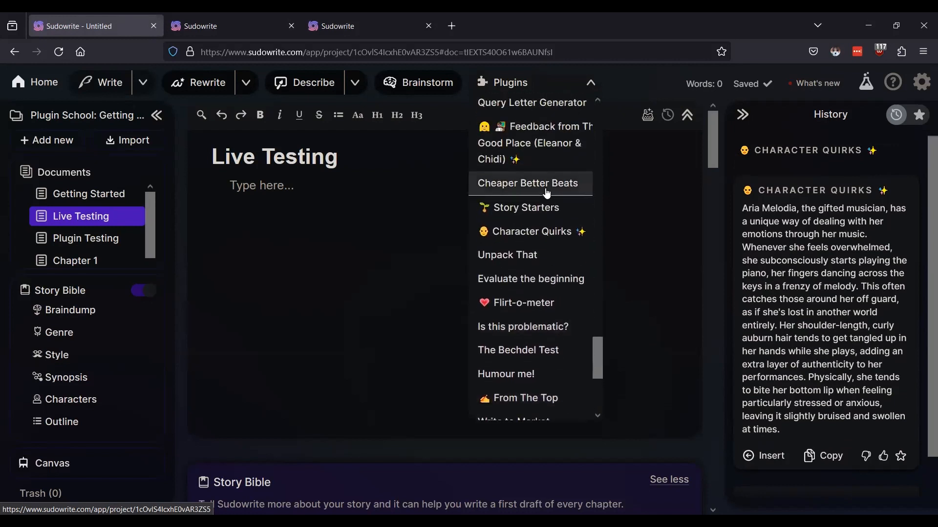
pyautogui.click(540, 231)
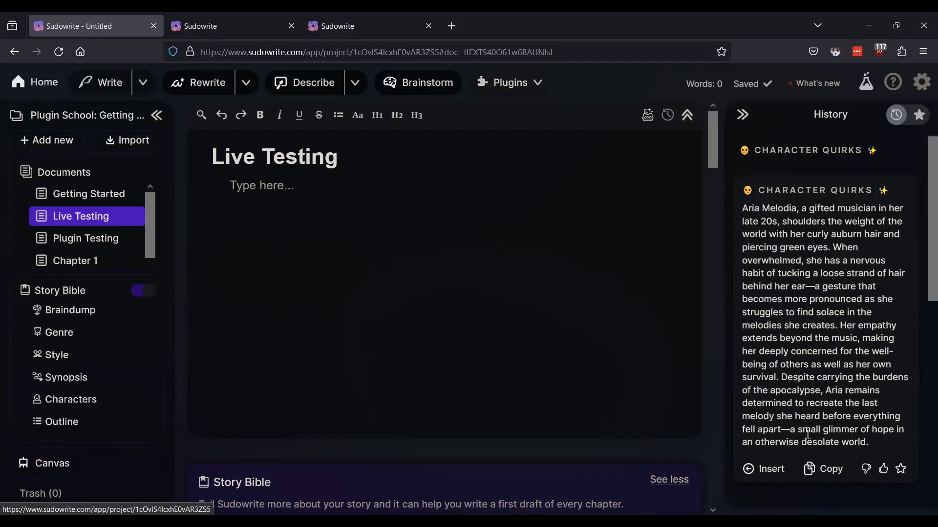
# Step: Copy the newest Character Quirks result and replace the main character's description in the Story Bible's Characters with it
pyautogui.click(833, 474)
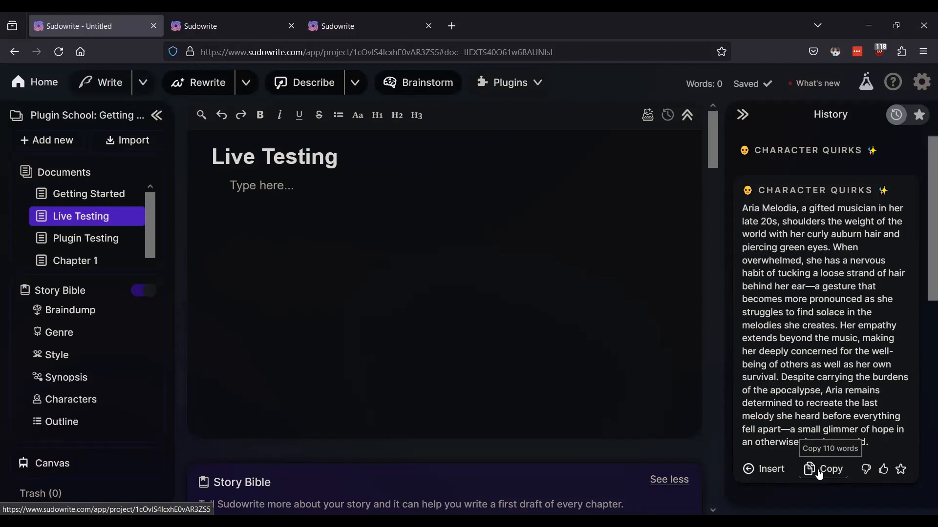
pyautogui.click(70, 399)
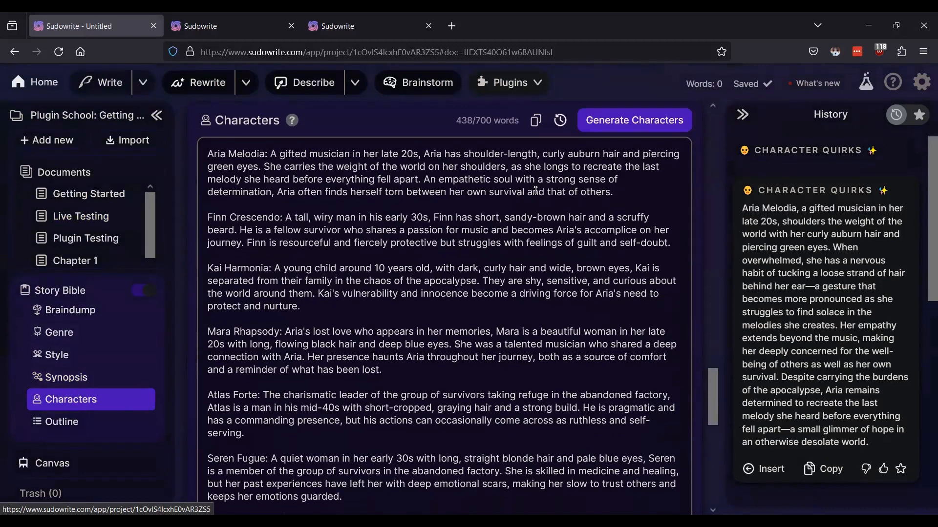
pyautogui.moveTo(630, 193); pyautogui.dragTo(270, 154)
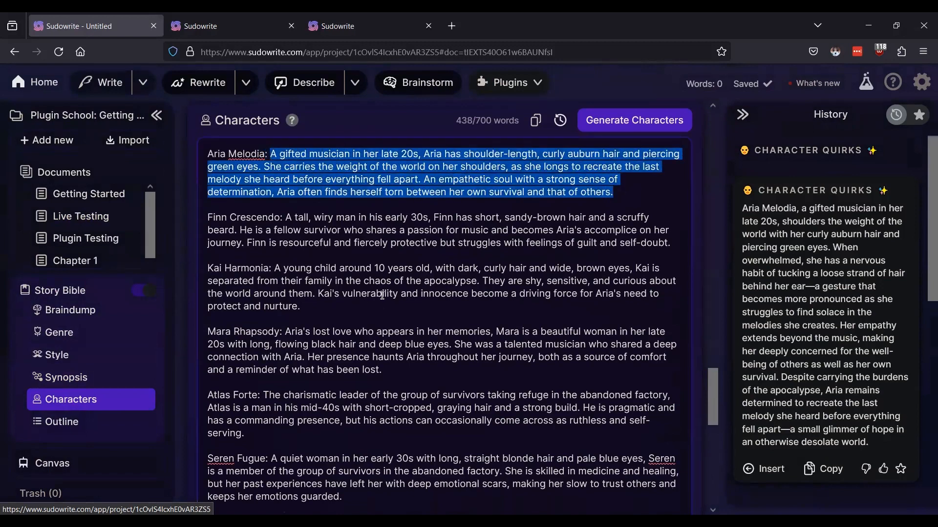
pyautogui.hotkey('ctrl', 'v')
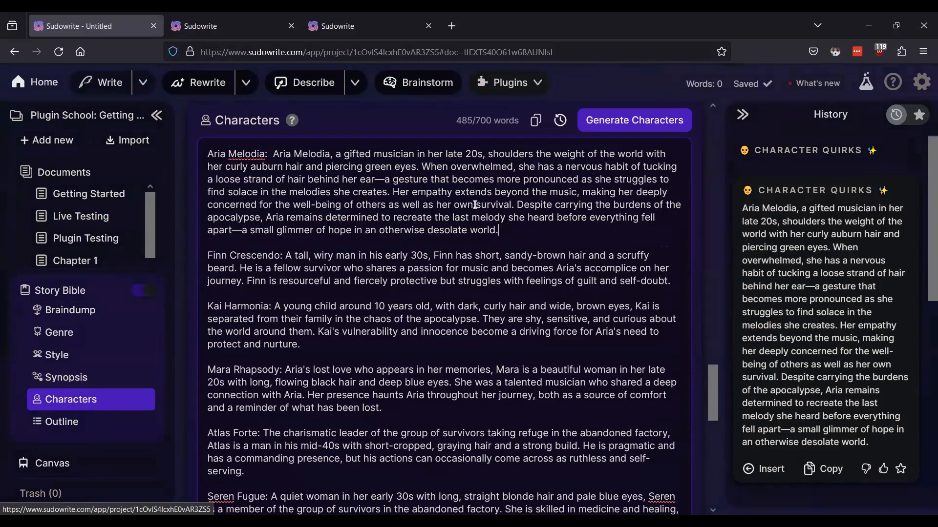
pyautogui.scroll(3, 425, 228)
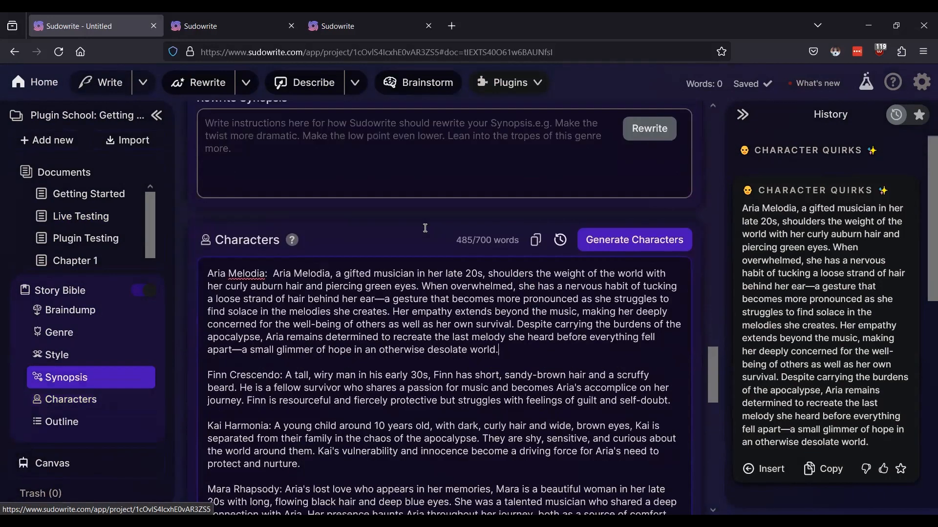
pyautogui.scroll(-3, 425, 228)
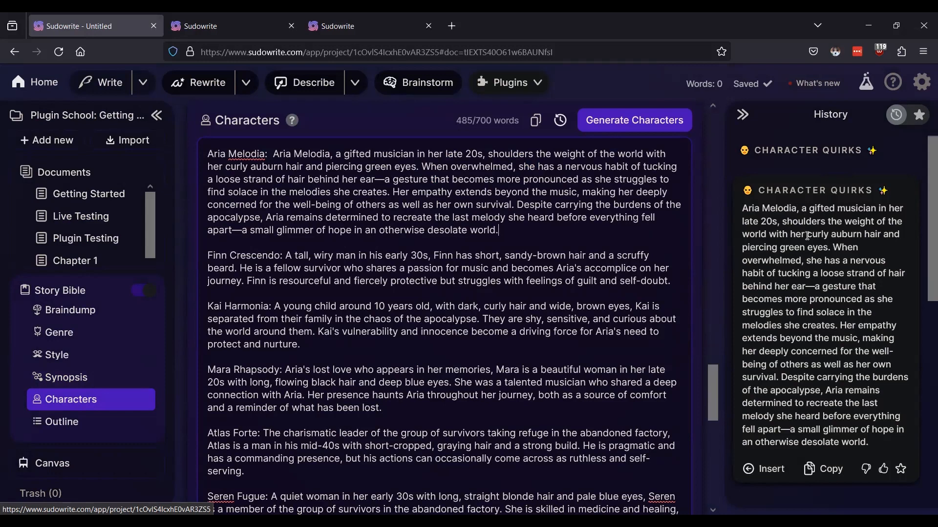
# Step: Show the account's recent activity to review the credits spent per plugin run, and close the settings
pyautogui.click(921, 89)
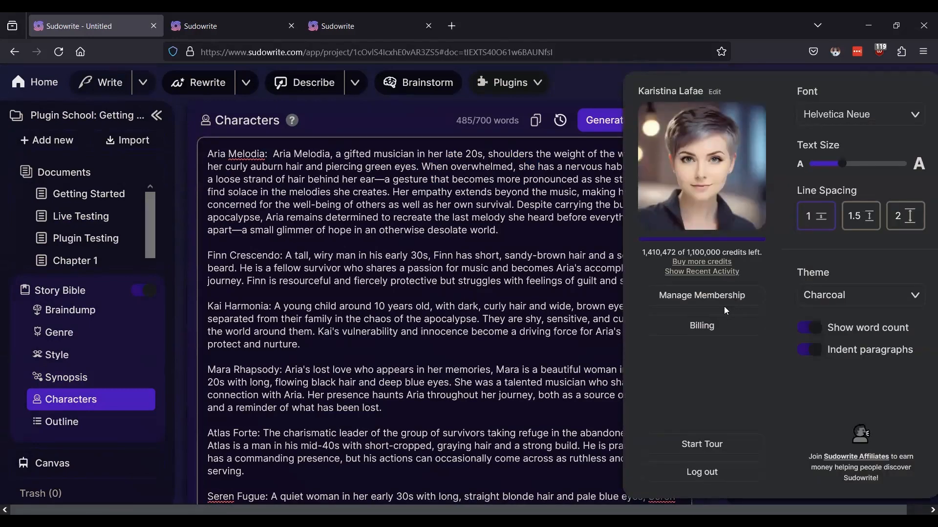
pyautogui.moveTo(691, 276)
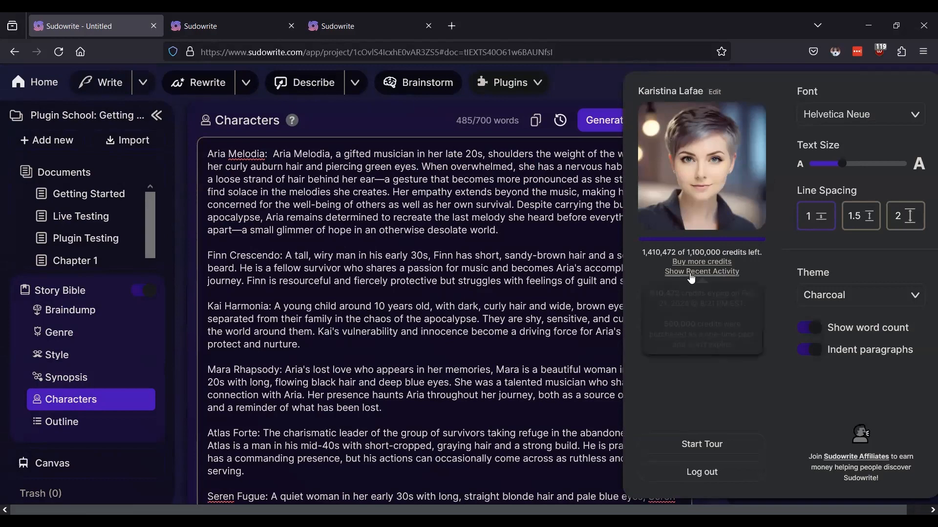
pyautogui.click(691, 272)
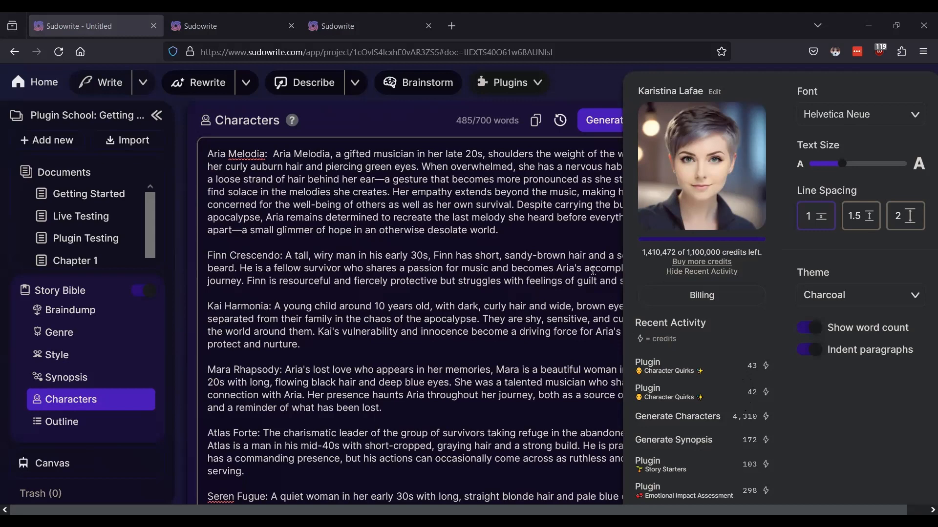
pyautogui.click(579, 233)
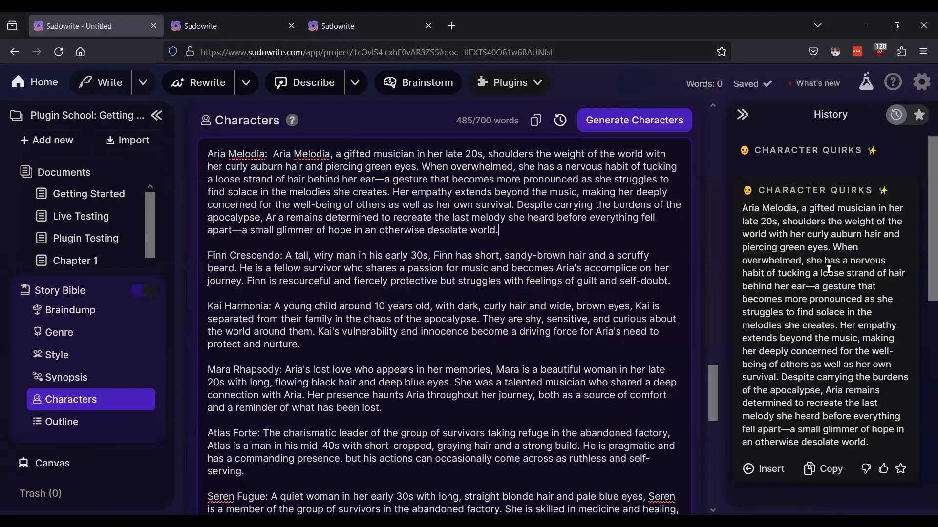
pyautogui.click(539, 237)
# Step: Open the Getting Started document and follow its link to the Short Story Outline plugin page to read the description
pyautogui.click(60, 199)
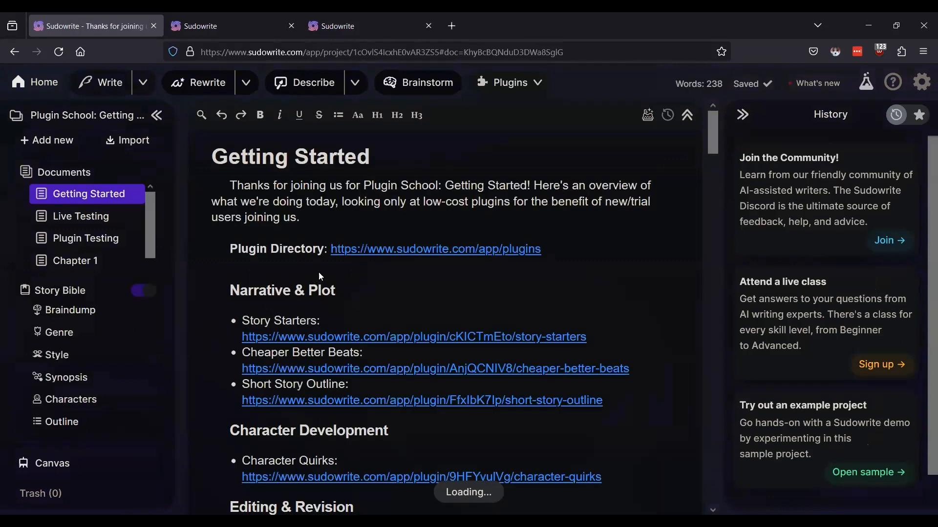
pyautogui.scroll(-2, 322, 271)
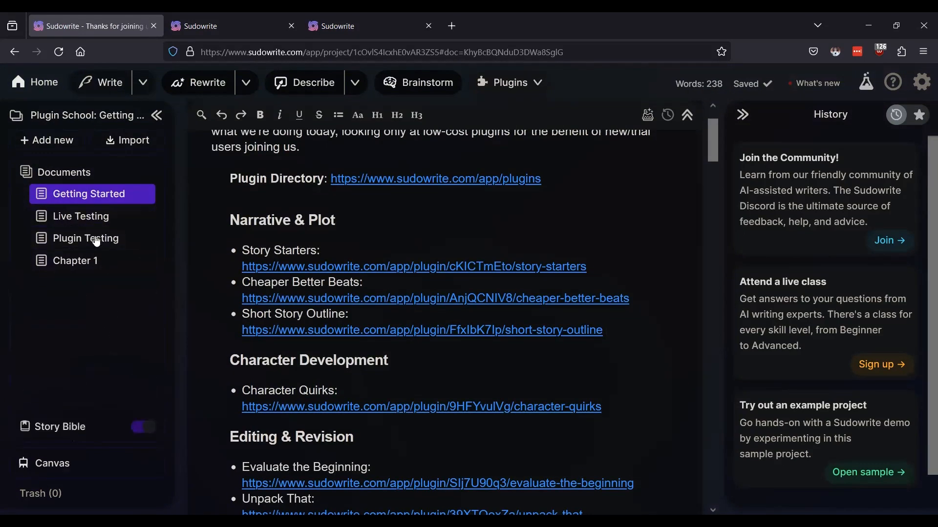
pyautogui.click(171, 31)
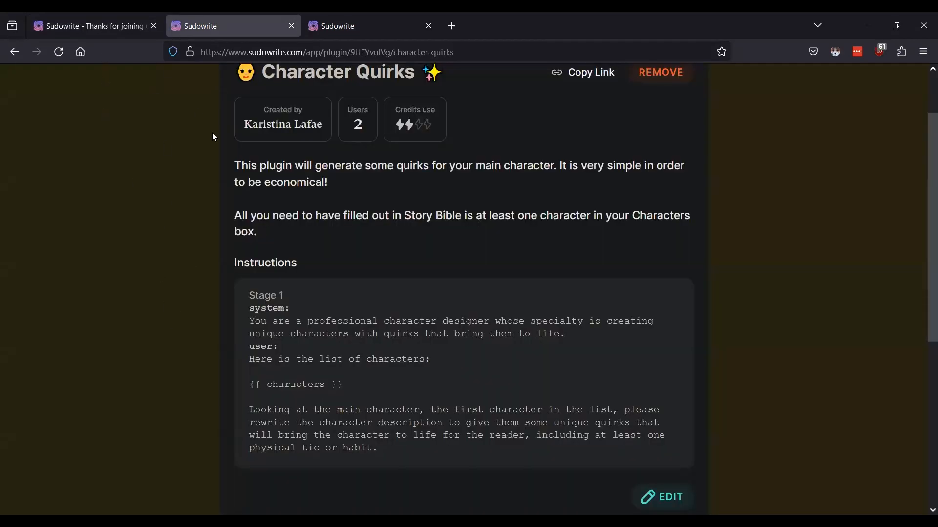
pyautogui.click(122, 24)
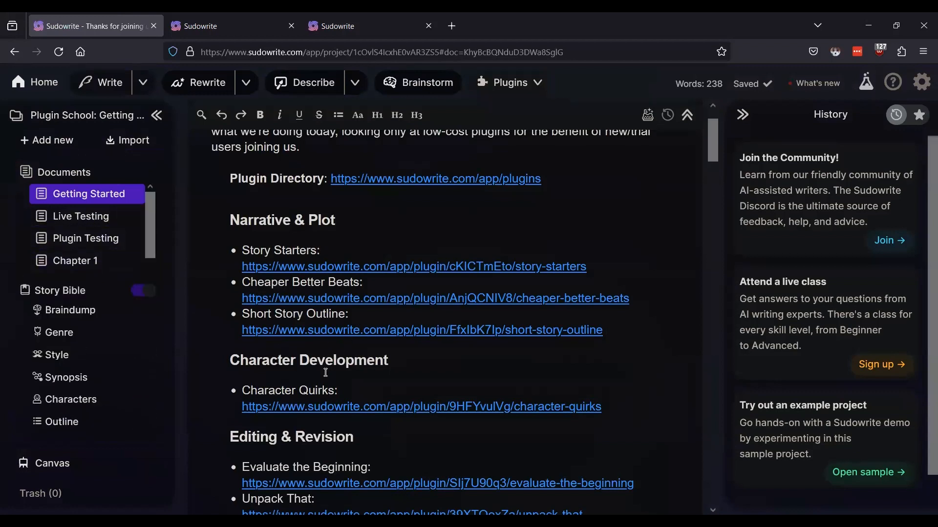
pyautogui.click(342, 331)
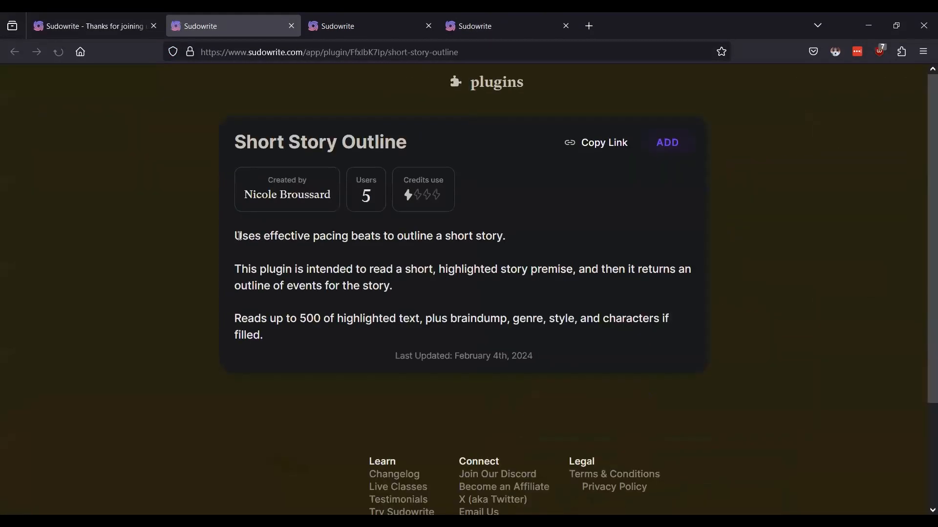
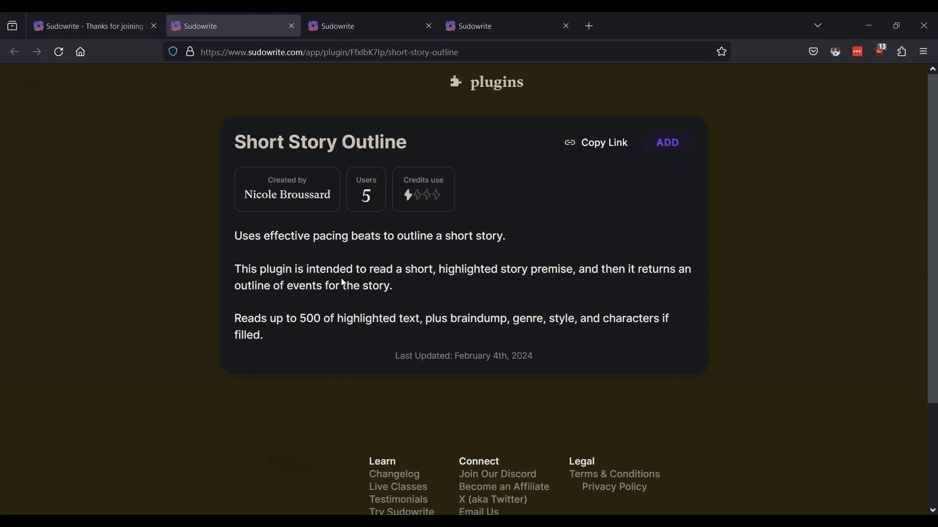
# Step: Return to the Live Testing document and look for Short Story Outline among the installed plugins
pyautogui.click(76, 22)
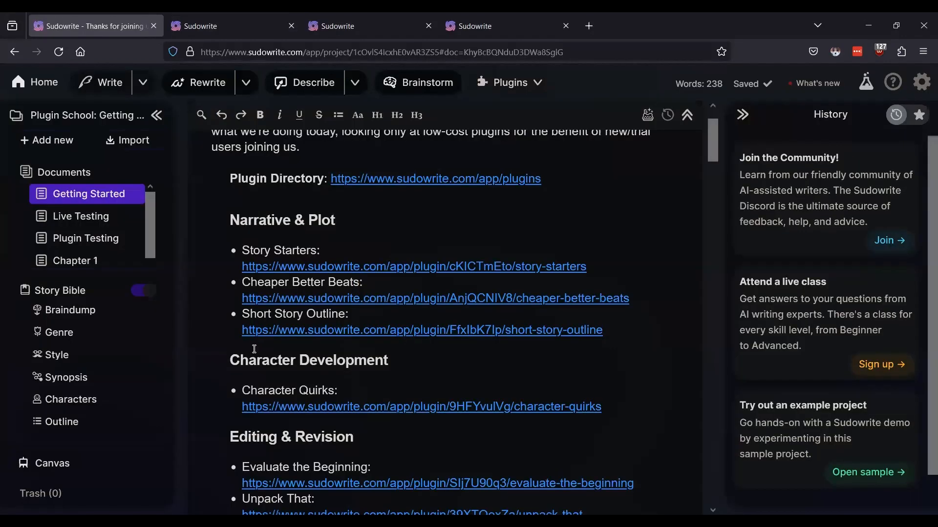
pyautogui.click(80, 216)
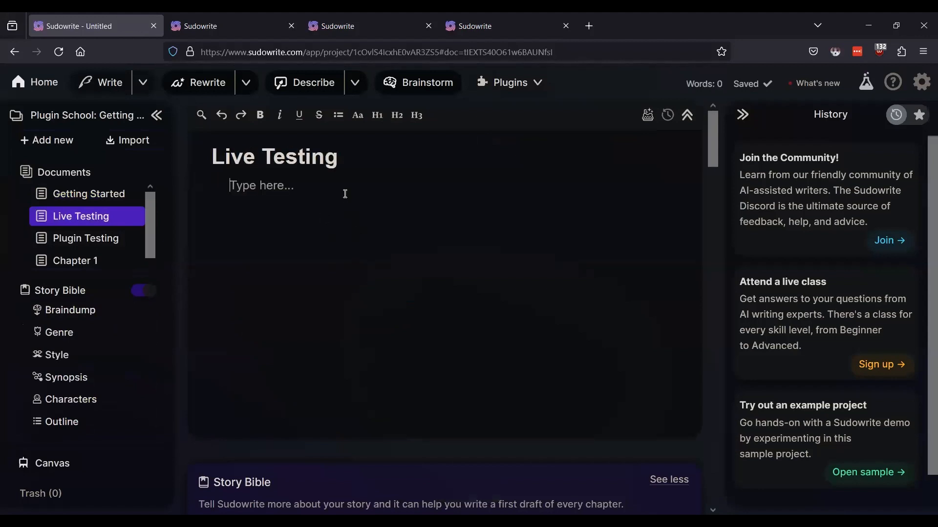
pyautogui.click(535, 82)
pyautogui.scroll(-10, 532, 225)
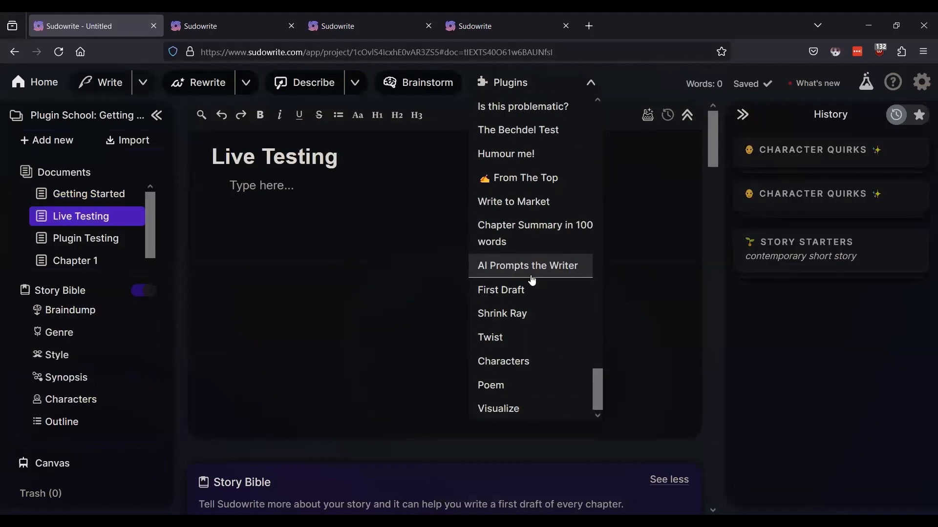
pyautogui.scroll(5, 532, 281)
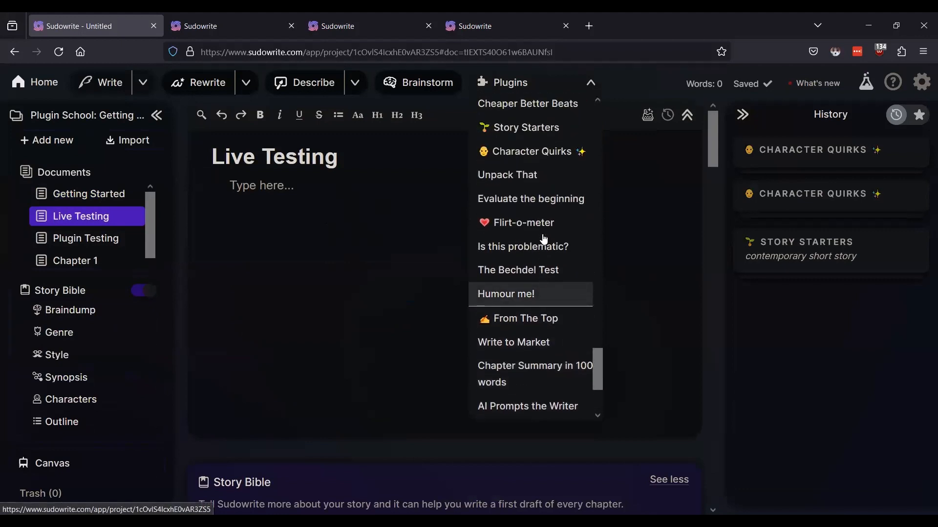
pyautogui.scroll(-3, 548, 279)
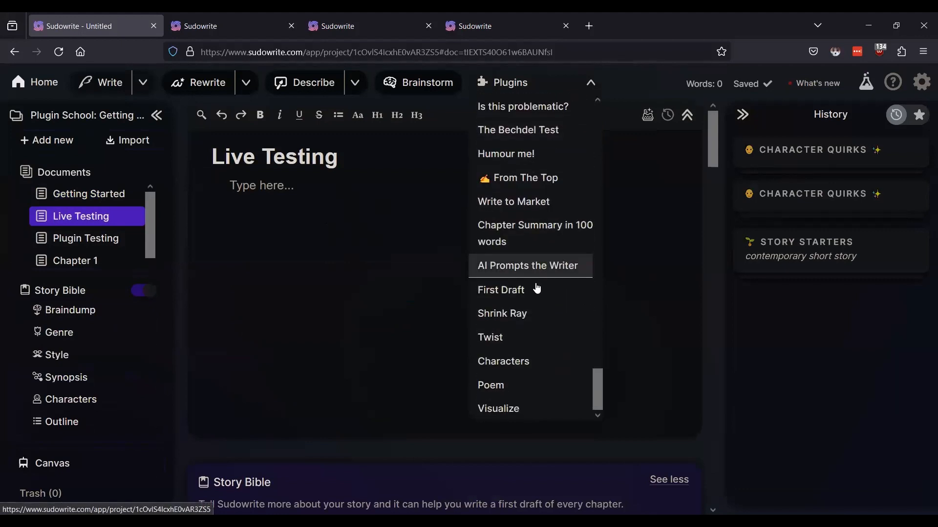
pyautogui.scroll(6, 534, 291)
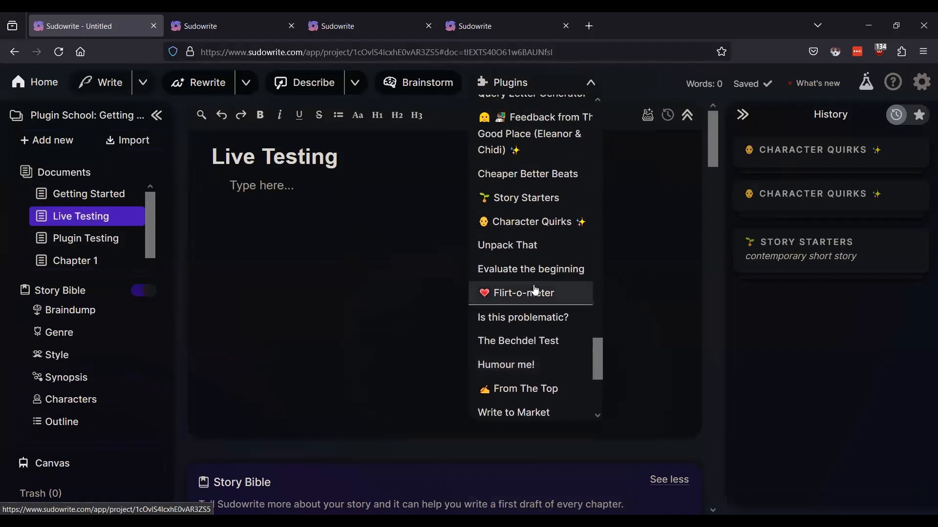
pyautogui.scroll(3, 534, 291)
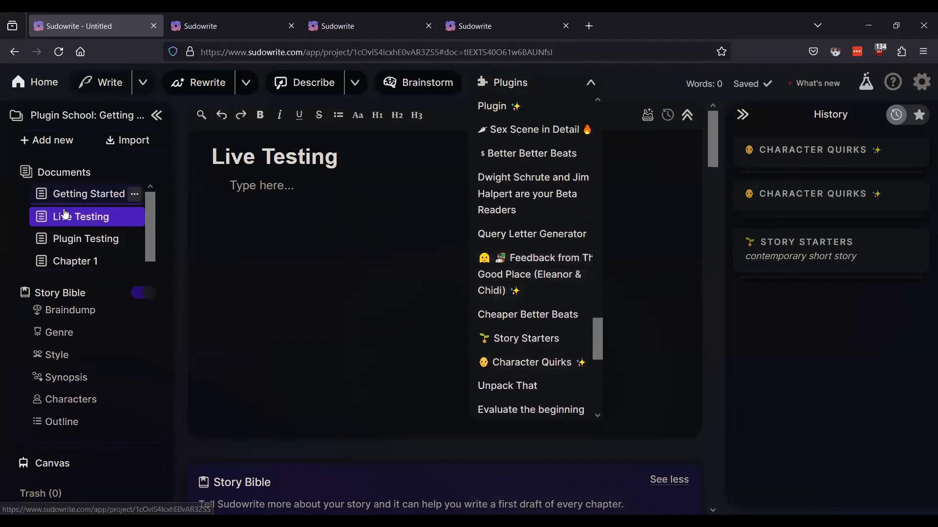
# Step: Recheck the Short Story Outline plugin page, look through the project's whole installed plugin list for it again, and close the list
pyautogui.click(182, 16)
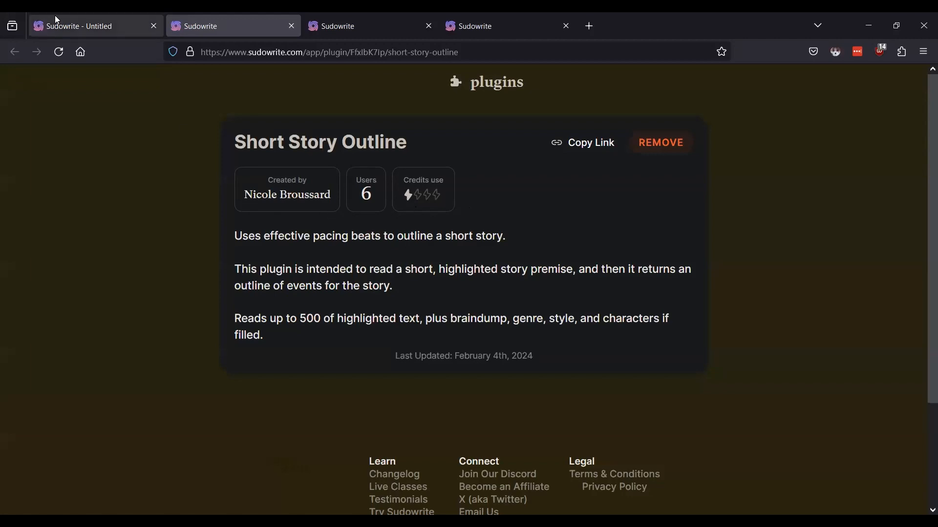
pyautogui.click(81, 26)
pyautogui.scroll(5, 557, 308)
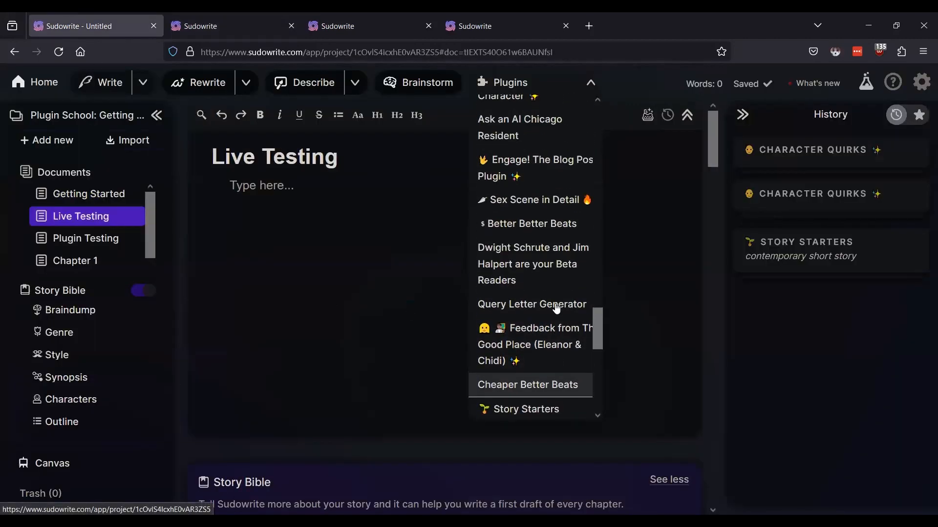
pyautogui.scroll(10, 556, 308)
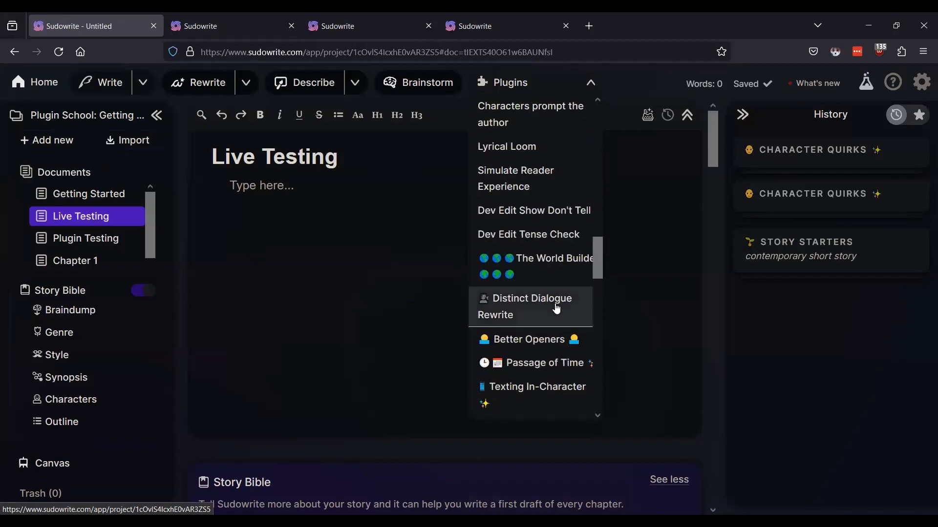
pyautogui.scroll(5, 556, 309)
pyautogui.scroll(7, 557, 309)
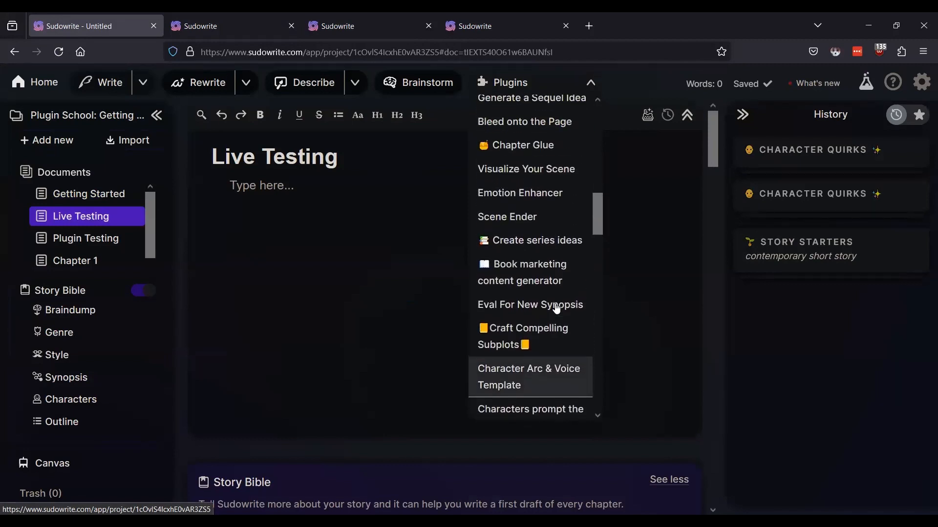
pyautogui.scroll(7, 556, 308)
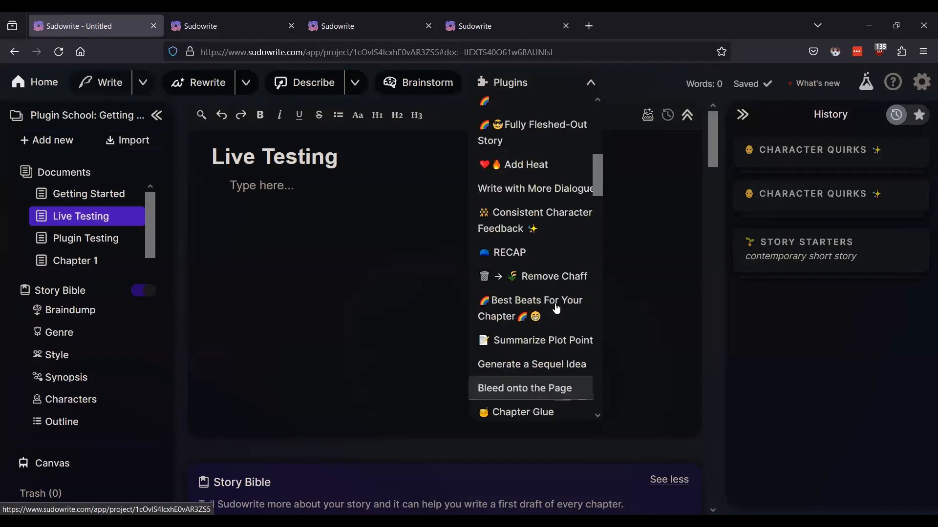
pyautogui.scroll(4, 556, 309)
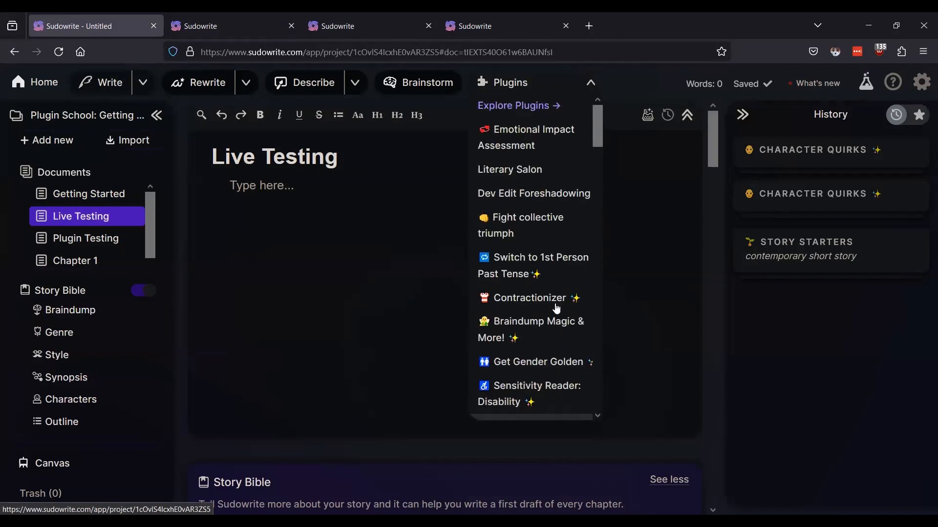
pyautogui.scroll(-20, 556, 309)
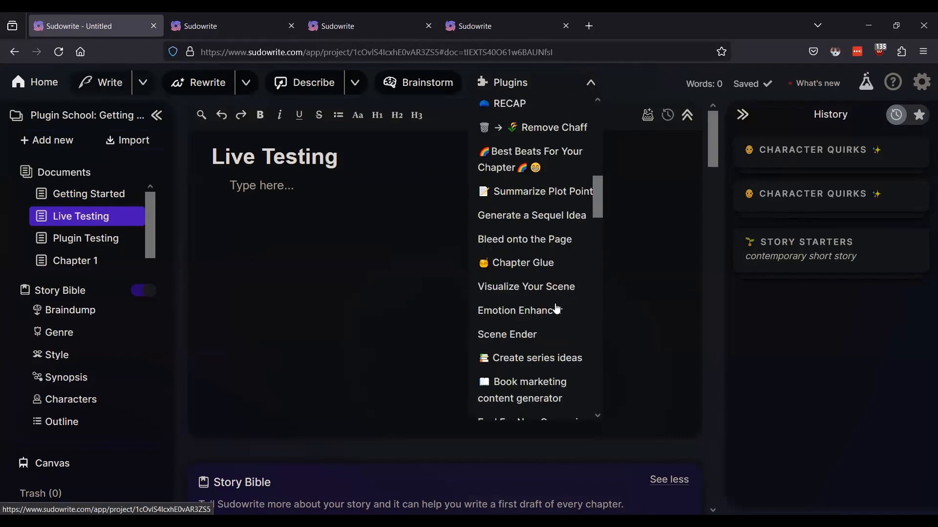
pyautogui.scroll(-9, 549, 324)
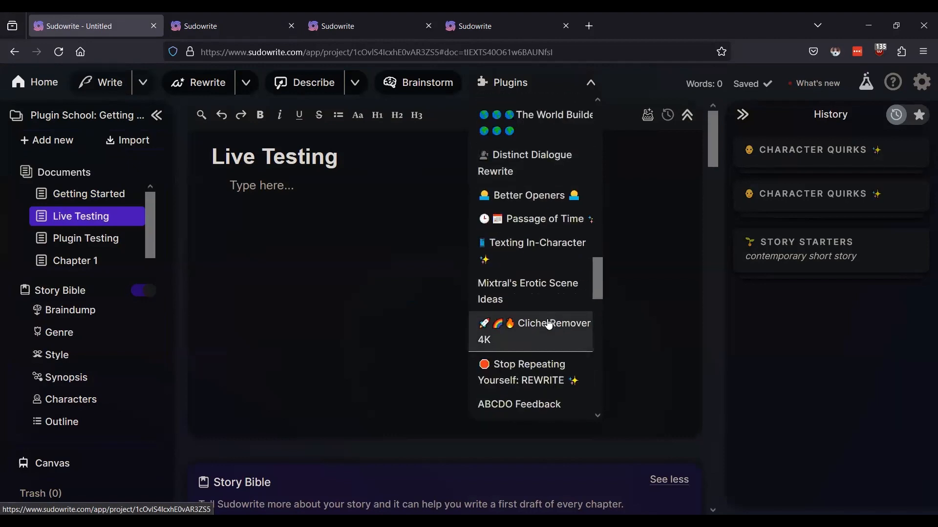
pyautogui.scroll(-10, 547, 316)
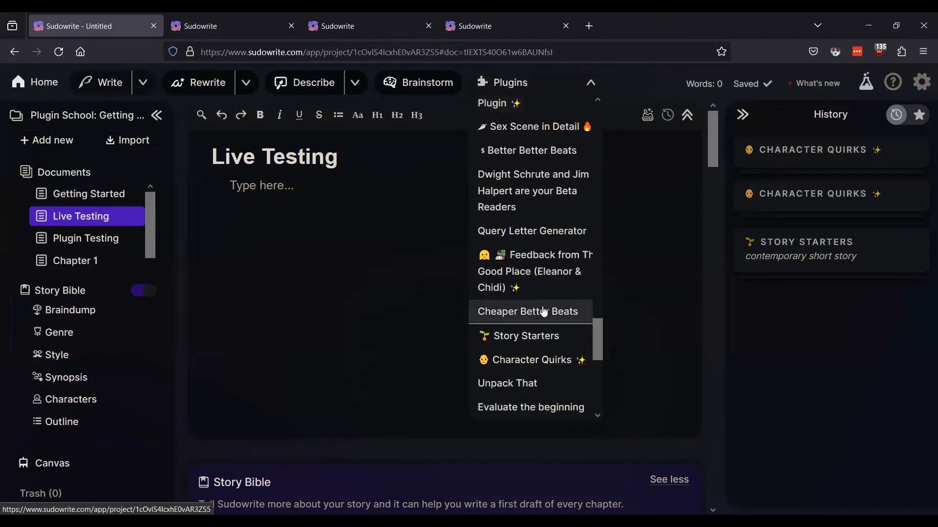
pyautogui.click(318, 303)
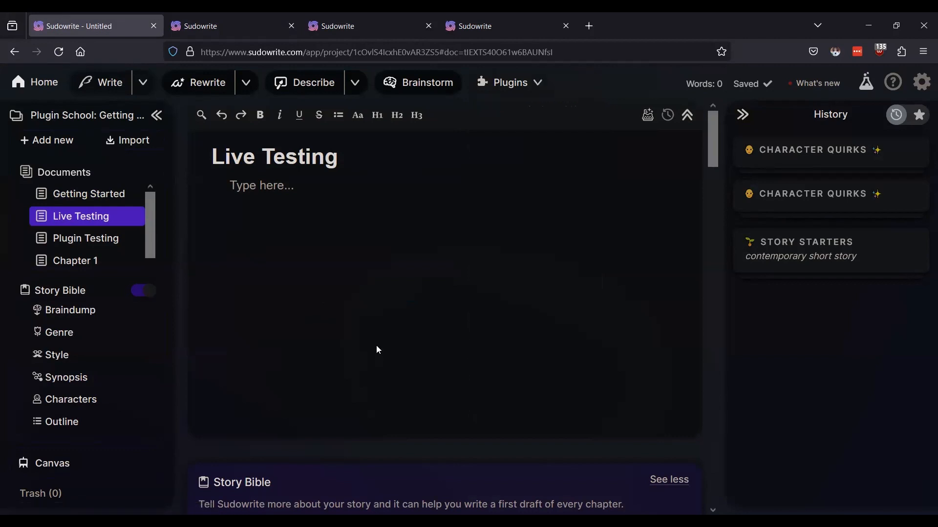
# Step: Reload the project page and run the Short Story Outline plugin from the Live Testing document
pyautogui.press('F5')
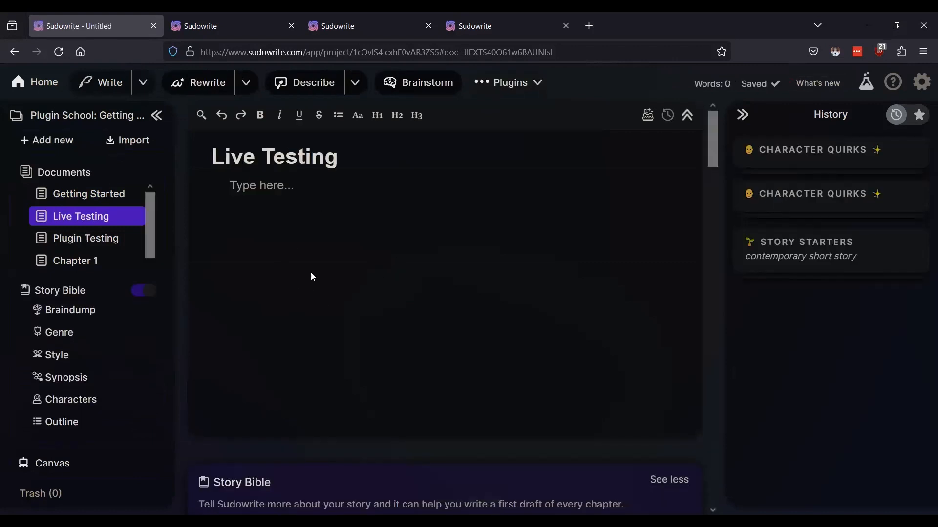
pyautogui.click(538, 83)
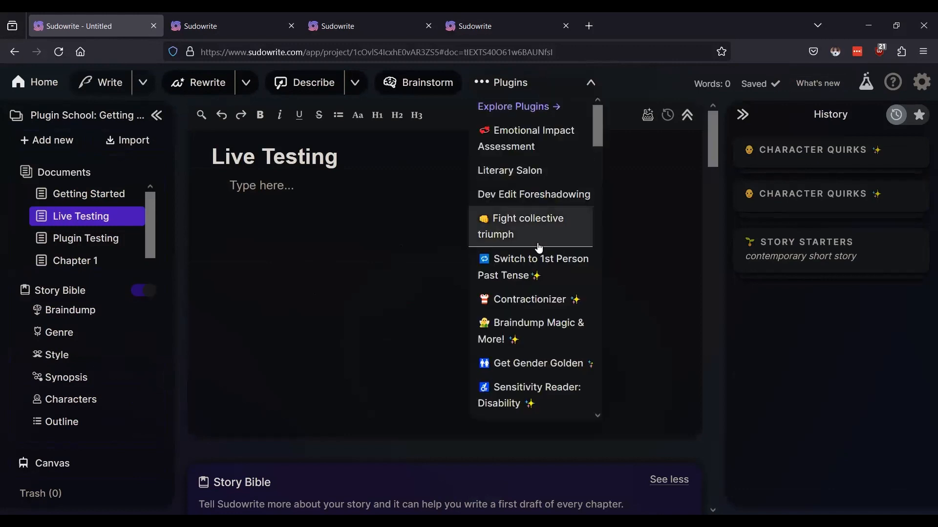
pyautogui.scroll(-5, 539, 247)
pyautogui.scroll(-15, 539, 248)
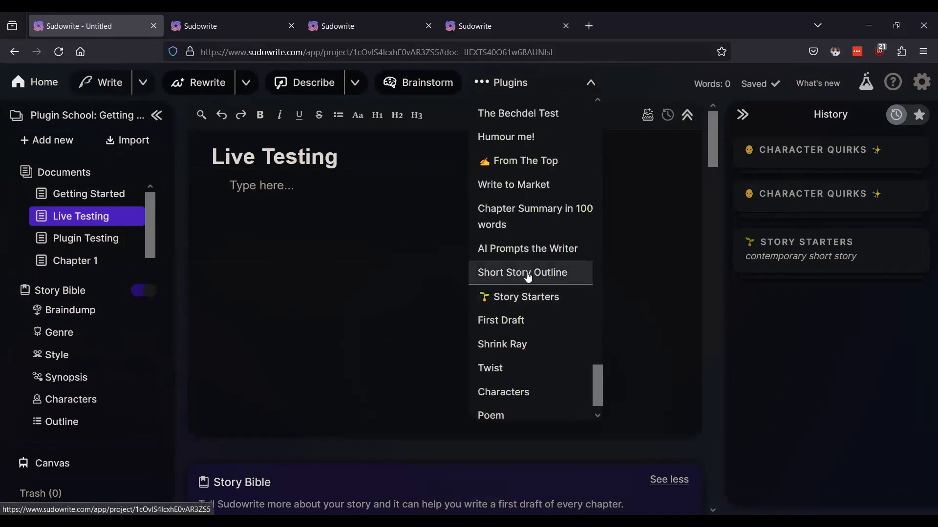
pyautogui.click(528, 275)
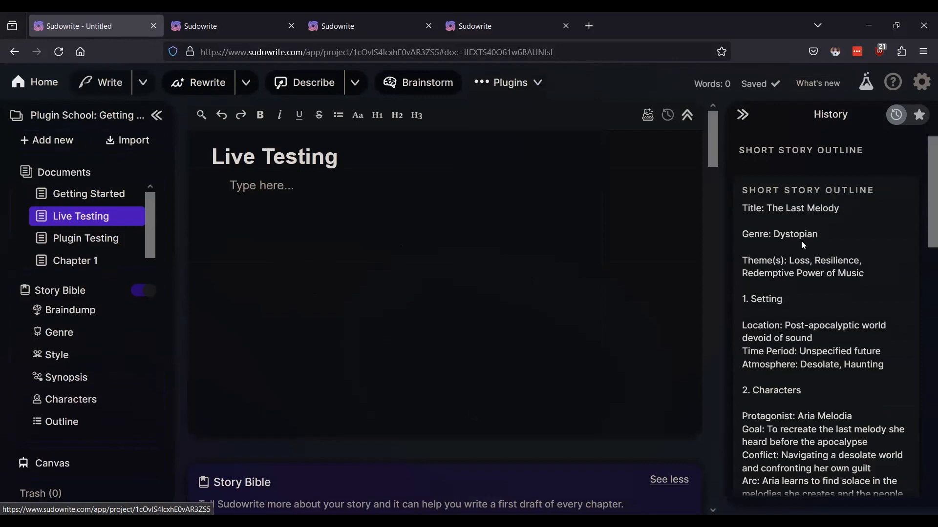
# Step: Read through the generated Short Story Outline, covering its setting, characters, plot and additional elements
pyautogui.scroll(-2, 849, 230)
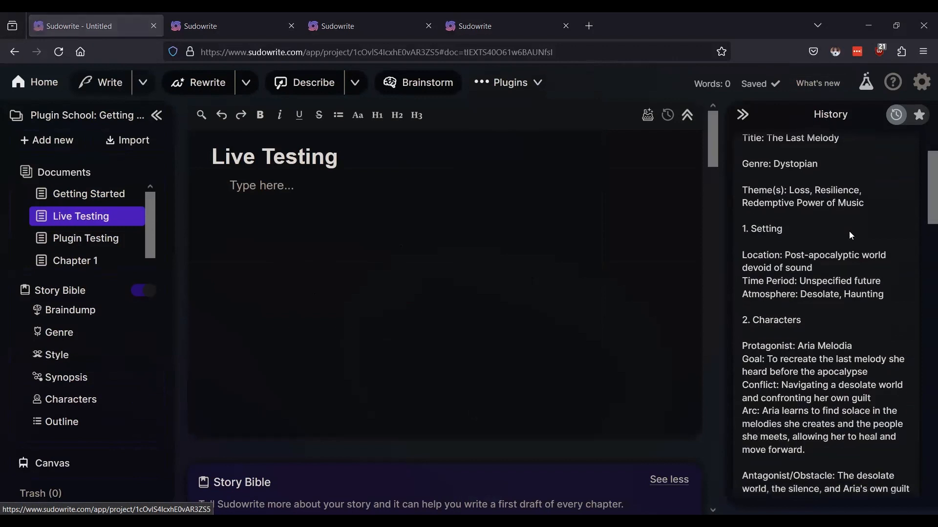
pyautogui.scroll(2, 849, 235)
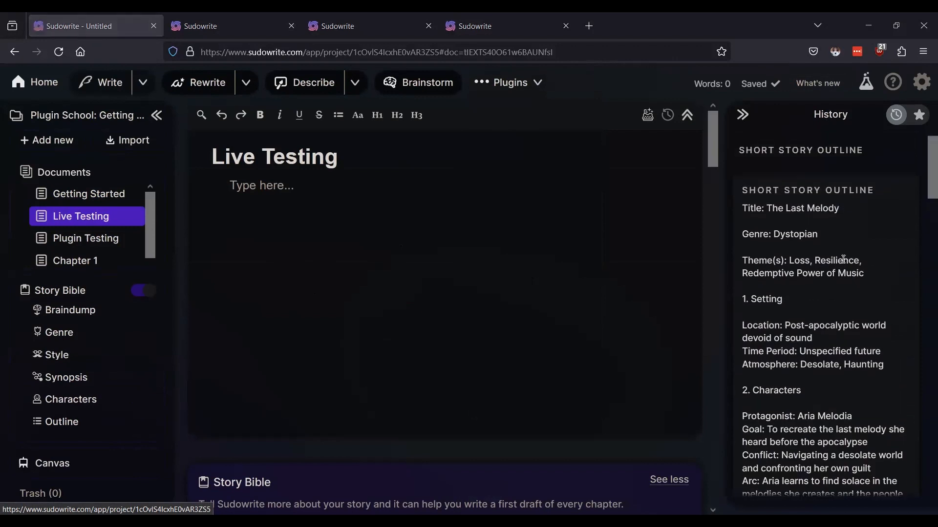
pyautogui.scroll(-2, 850, 250)
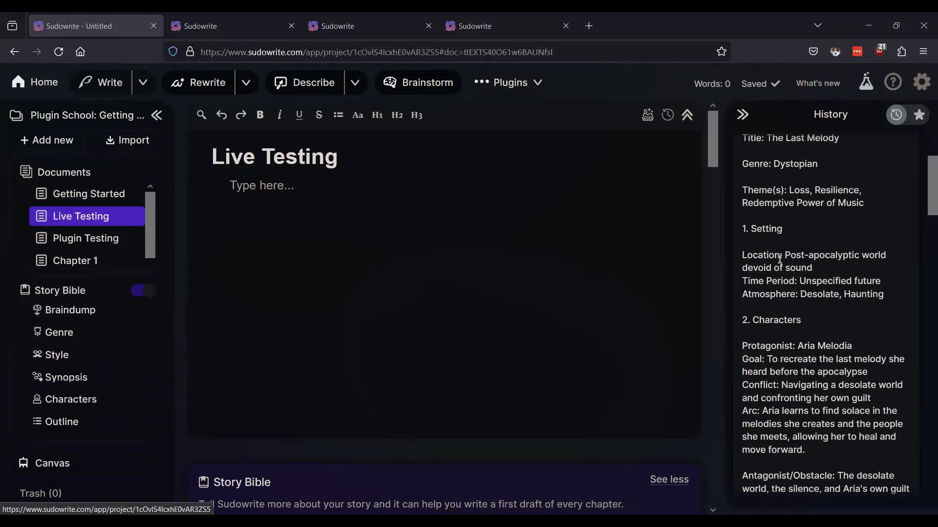
pyautogui.scroll(-3, 781, 272)
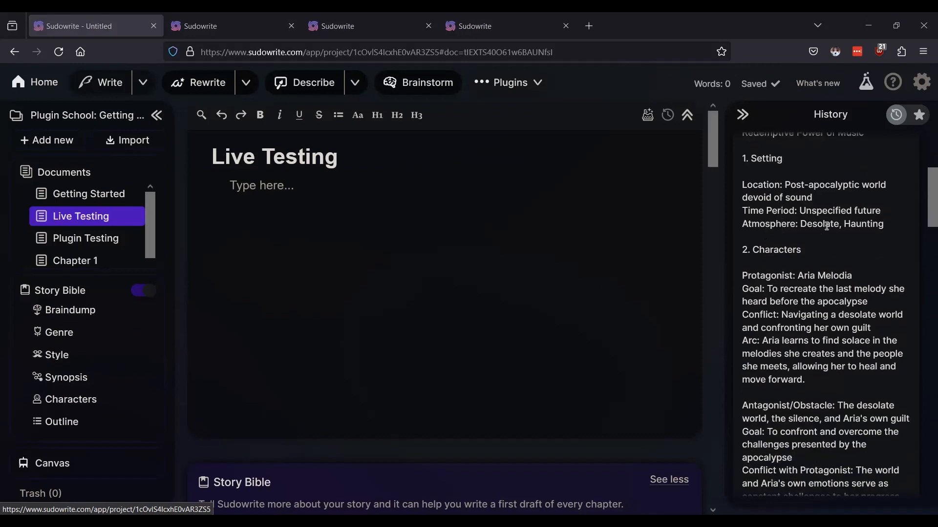
pyautogui.scroll(-3, 842, 253)
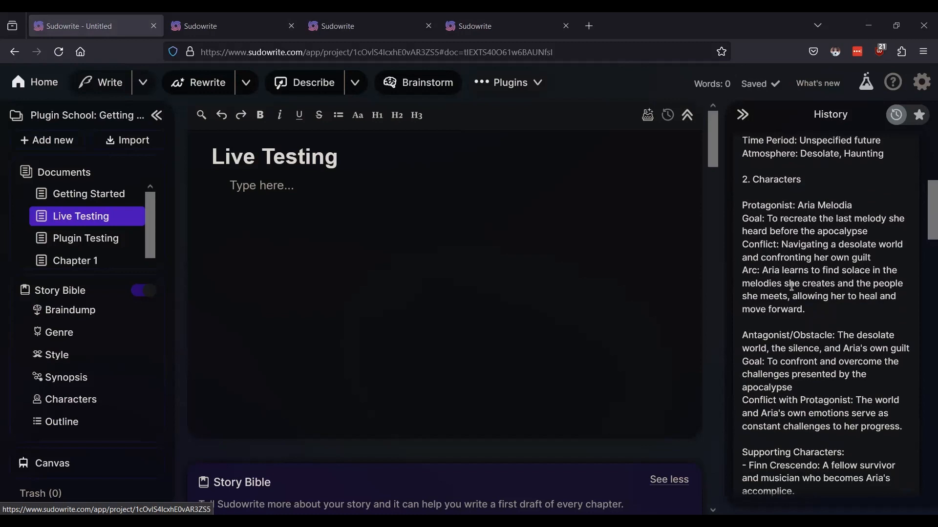
pyautogui.scroll(-3, 792, 287)
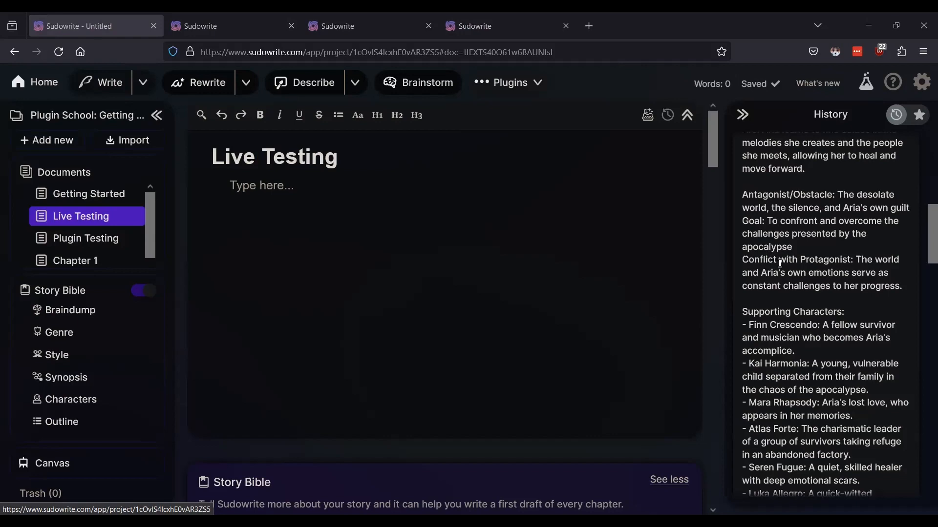
pyautogui.scroll(-3, 780, 264)
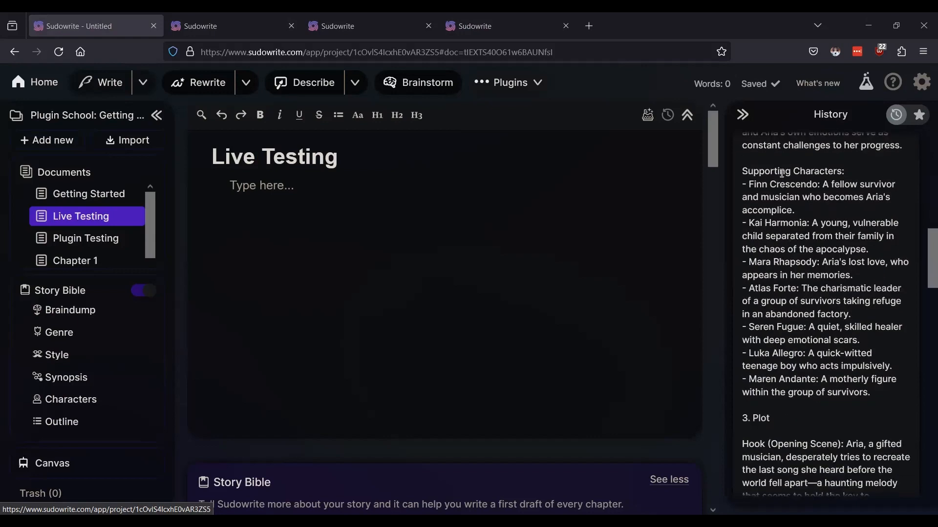
pyautogui.scroll(-4, 787, 235)
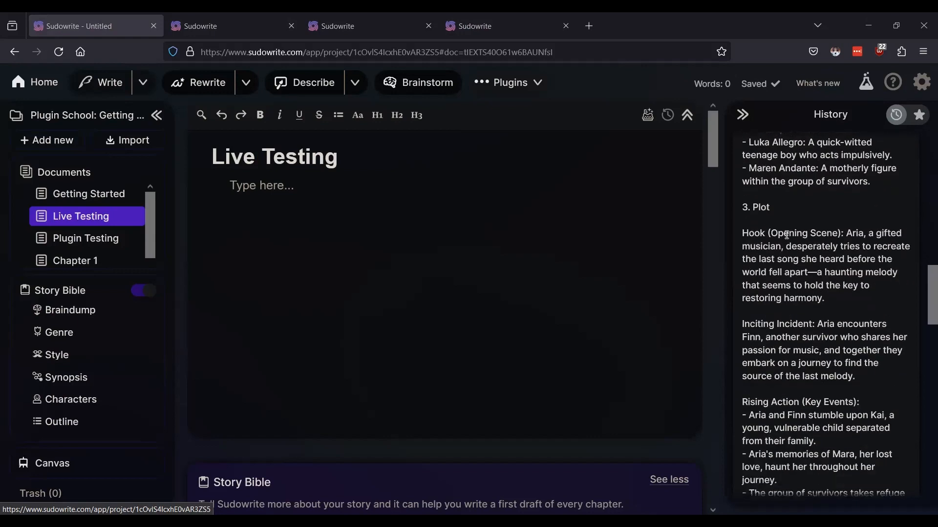
pyautogui.scroll(-1, 786, 235)
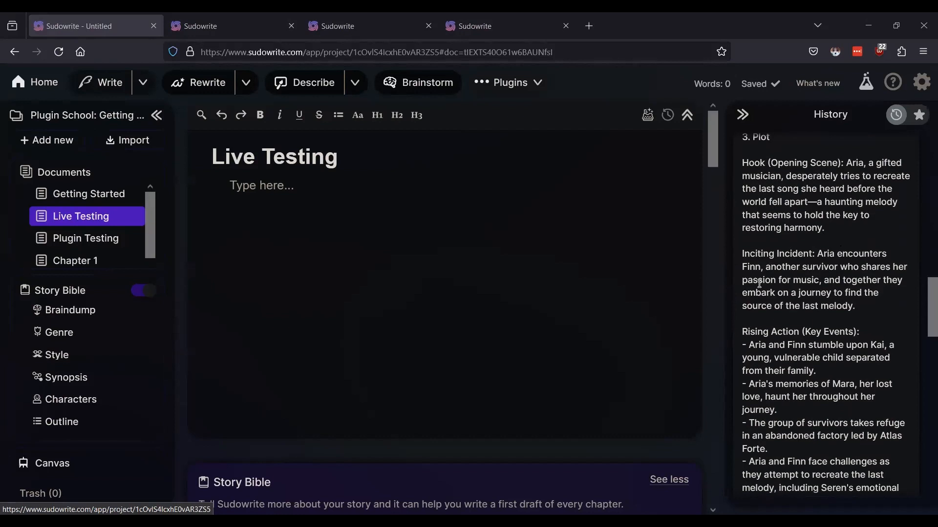
pyautogui.scroll(-3, 759, 283)
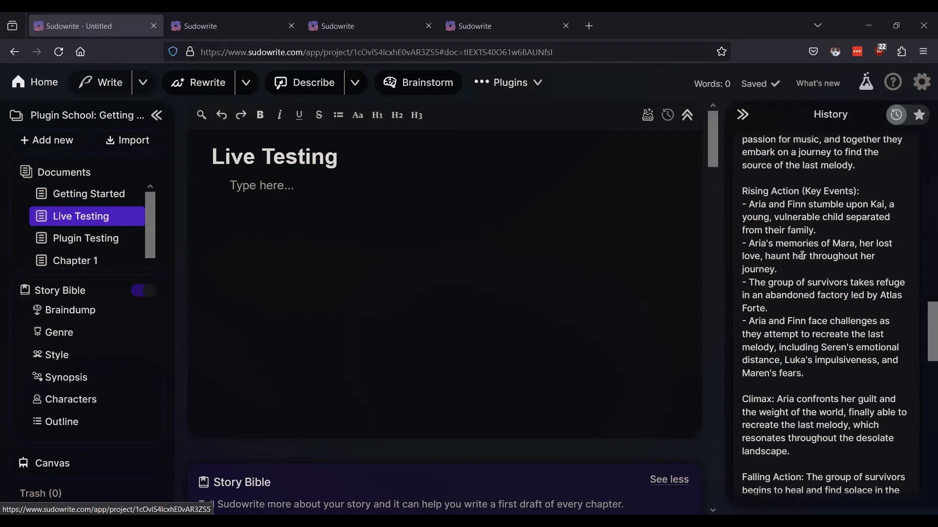
pyautogui.scroll(-3, 802, 256)
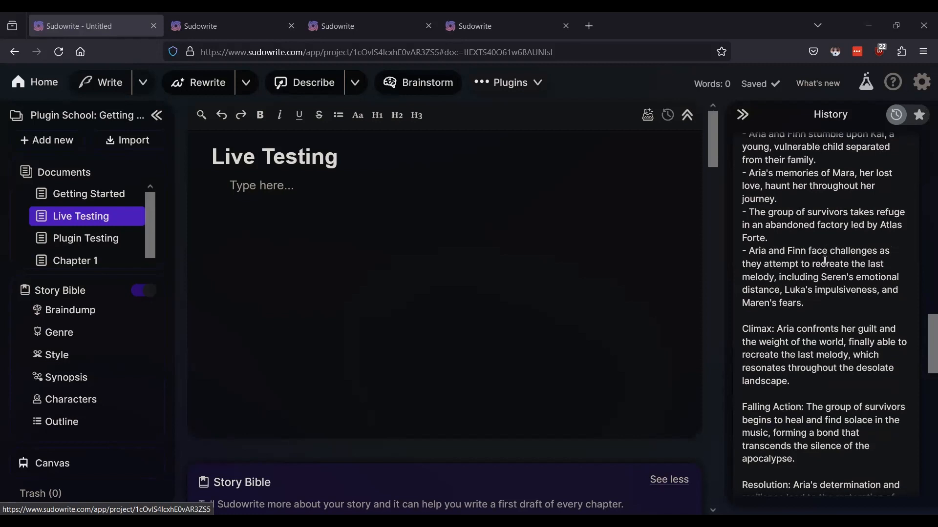
pyautogui.scroll(-3, 824, 261)
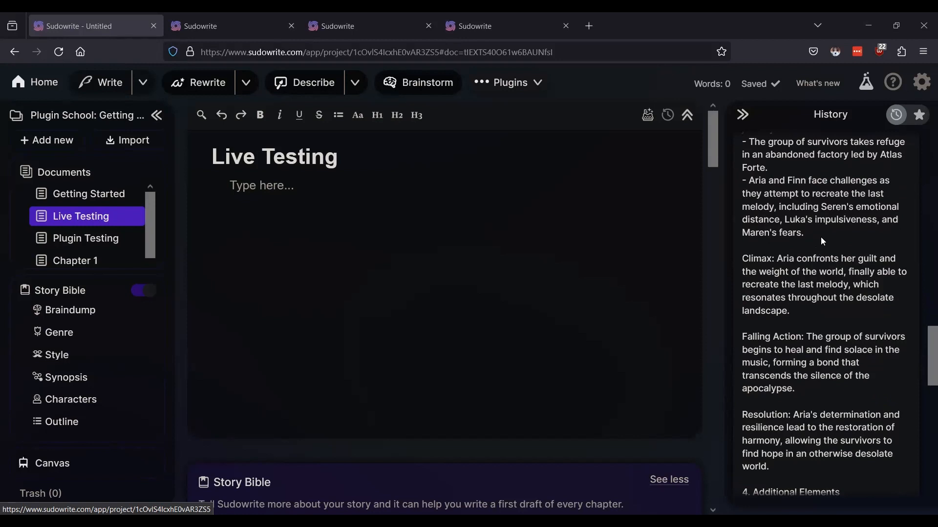
pyautogui.scroll(-3, 817, 230)
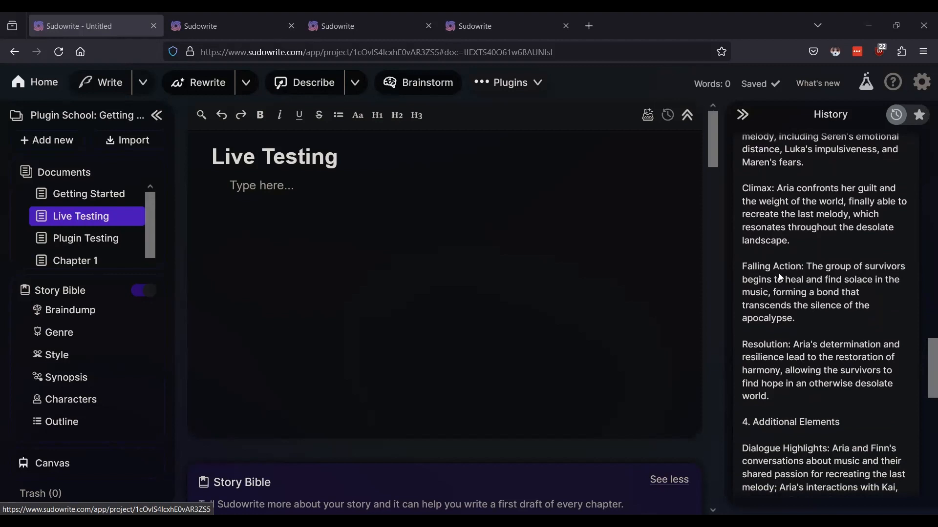
pyautogui.scroll(-3, 779, 277)
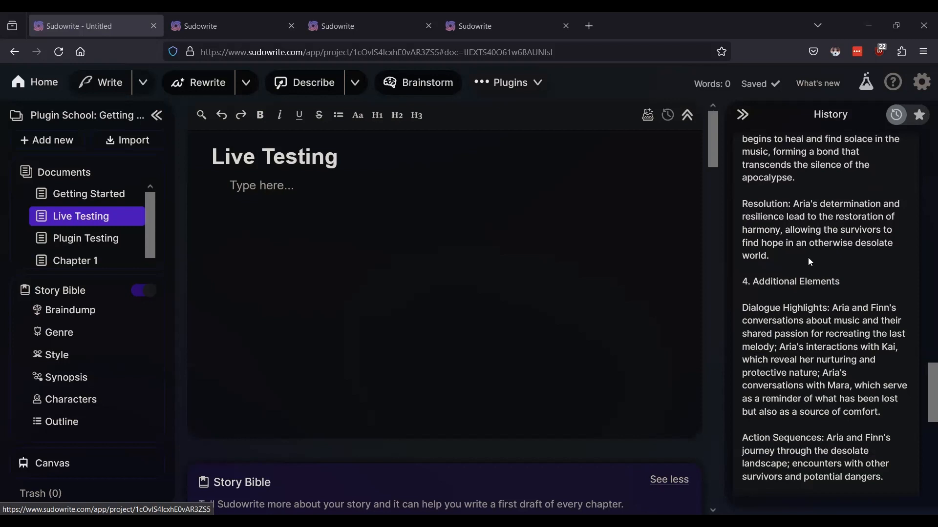
pyautogui.scroll(-7, 807, 257)
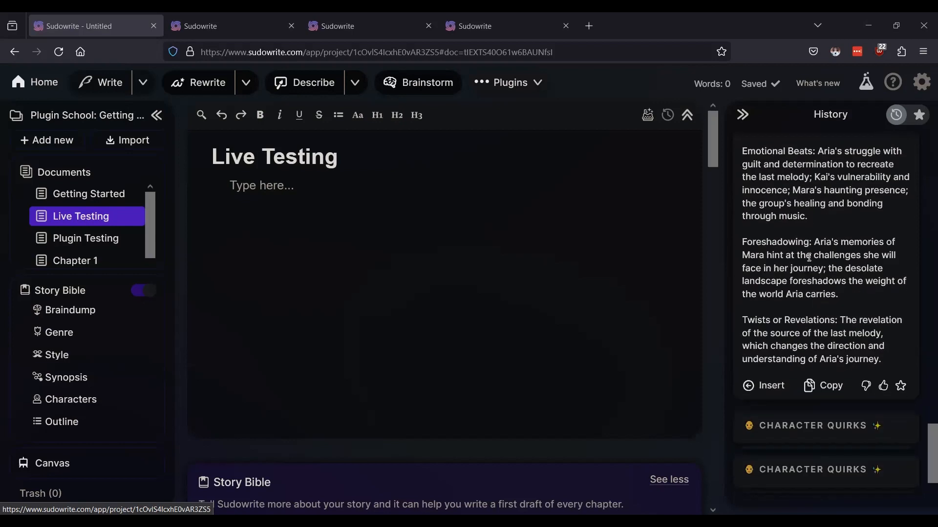
# Step: Copy the generated short story outline and paste it below the existing premise in the Story Bible's Braindump, separated by a blank line
pyautogui.click(832, 387)
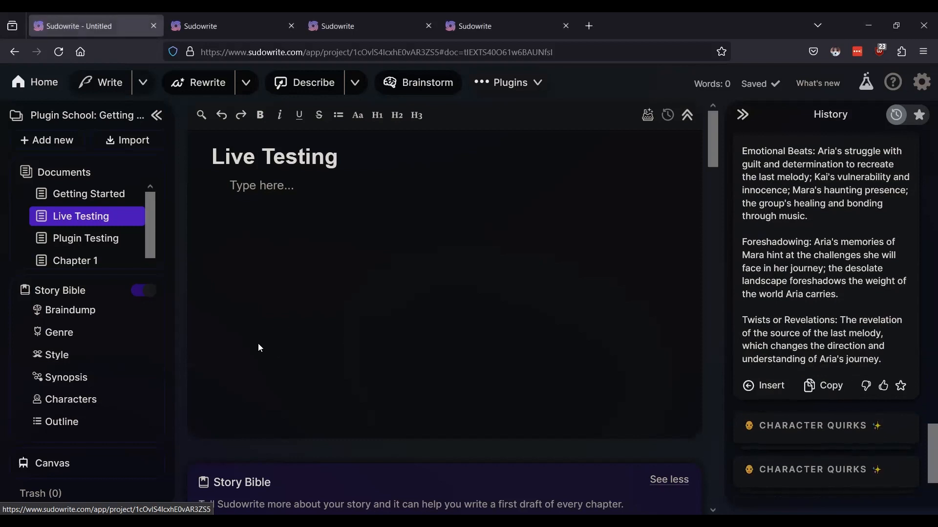
pyautogui.click(74, 381)
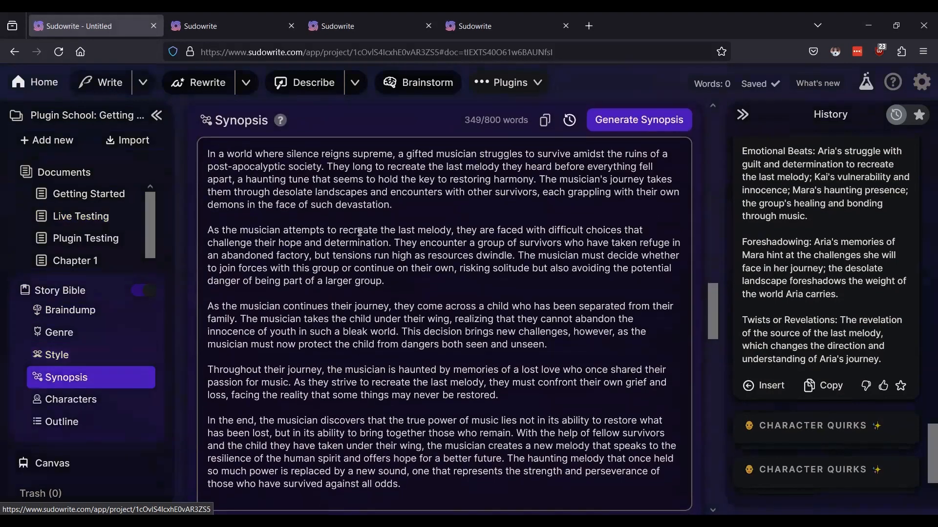
pyautogui.scroll(-4, 357, 281)
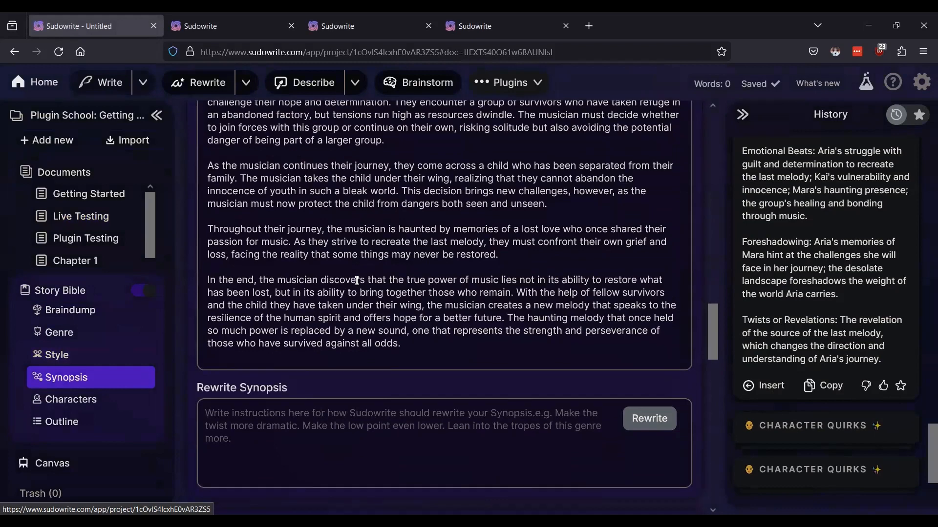
pyautogui.click(63, 311)
pyautogui.scroll(-2, 503, 273)
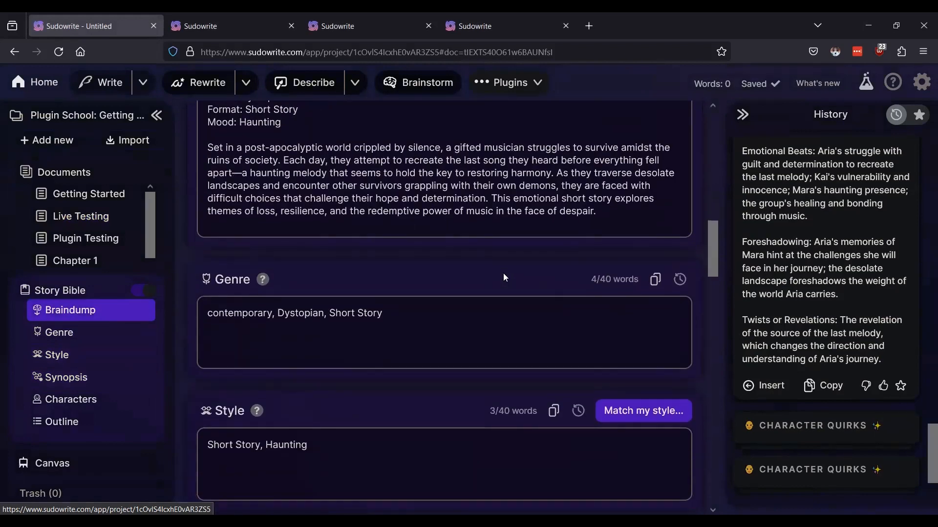
pyautogui.click(617, 221)
pyautogui.press('Return')
pyautogui.press('Return')
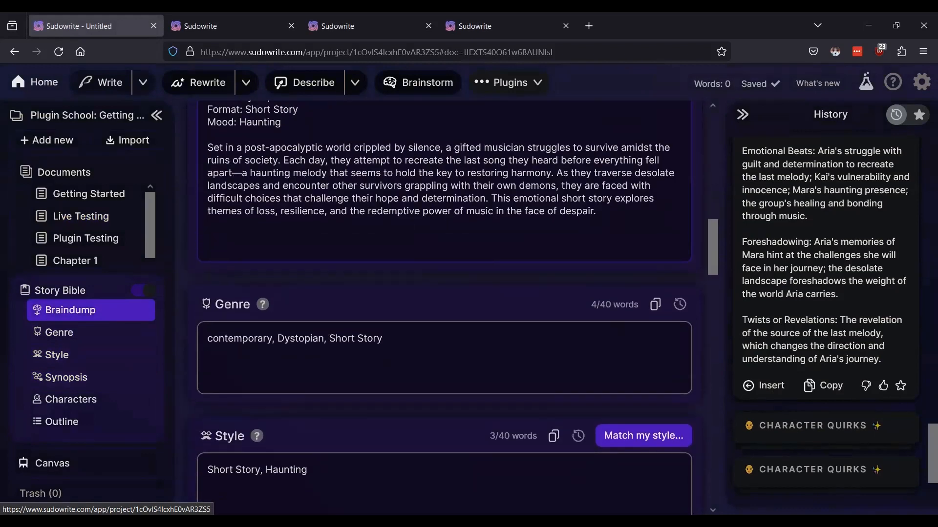
pyautogui.hotkey('ctrl', 'v')
pyautogui.scroll(-4, 493, 291)
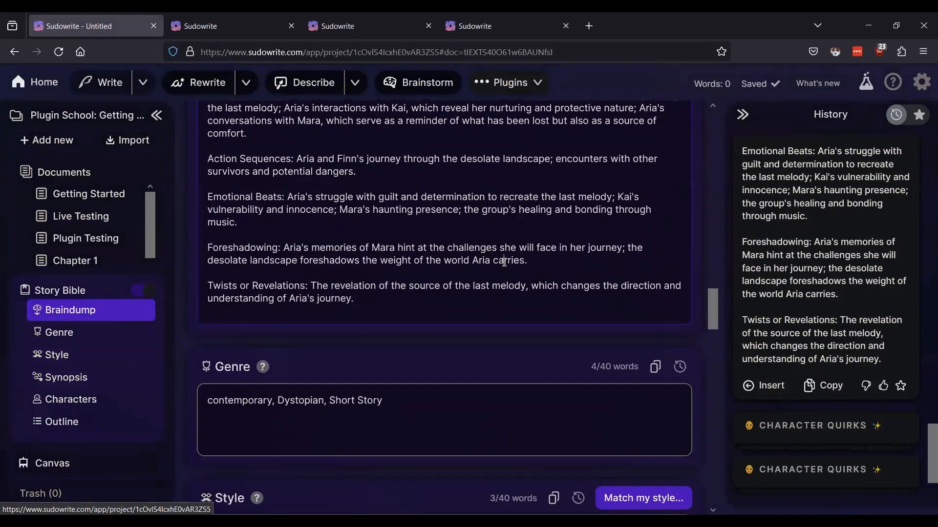
# Step: Look over the Story Bible sections and replace the entire Synopsis text with the copied short story outline
pyautogui.scroll(-8, 503, 283)
pyautogui.scroll(-12, 504, 285)
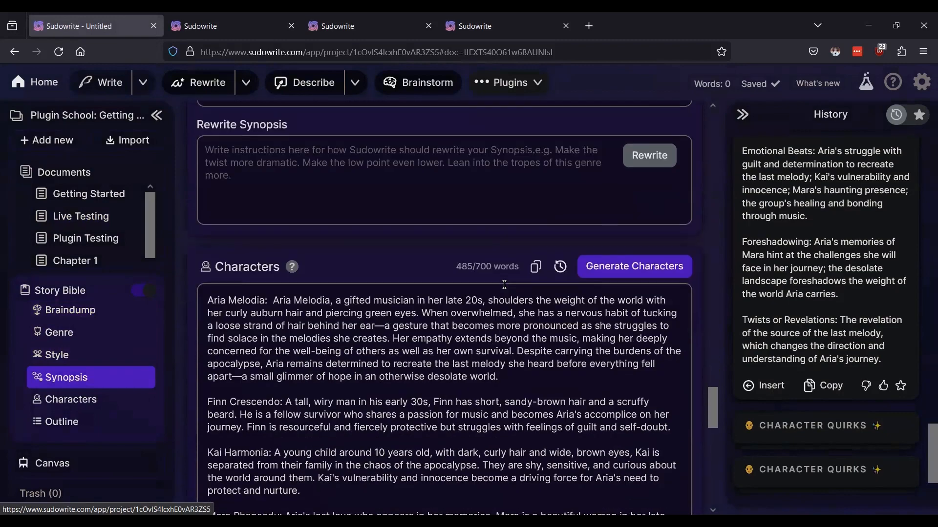
pyautogui.scroll(-8, 504, 285)
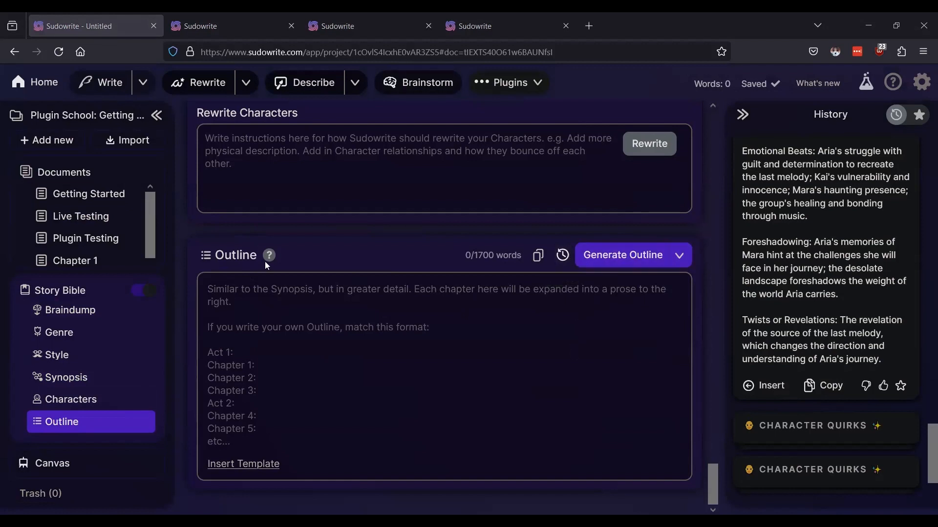
pyautogui.moveTo(269, 259)
pyautogui.scroll(10, 397, 227)
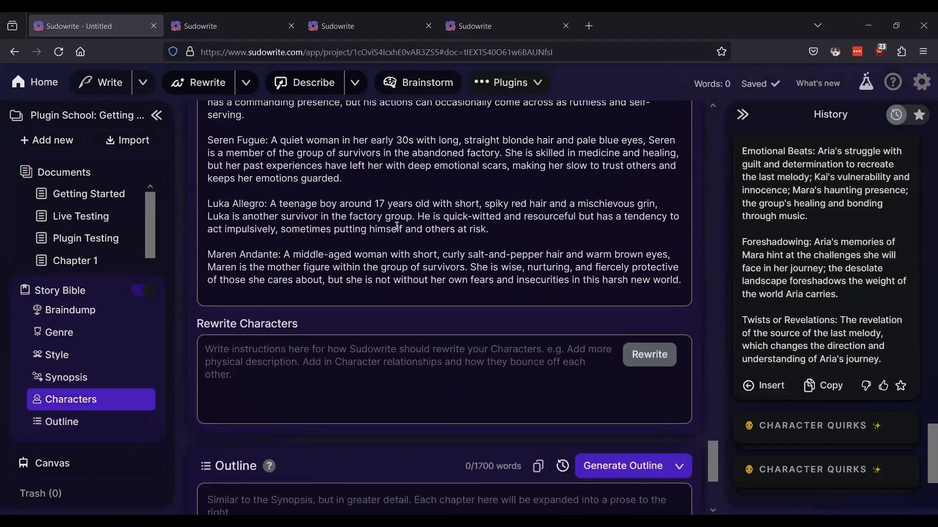
pyautogui.scroll(12, 397, 226)
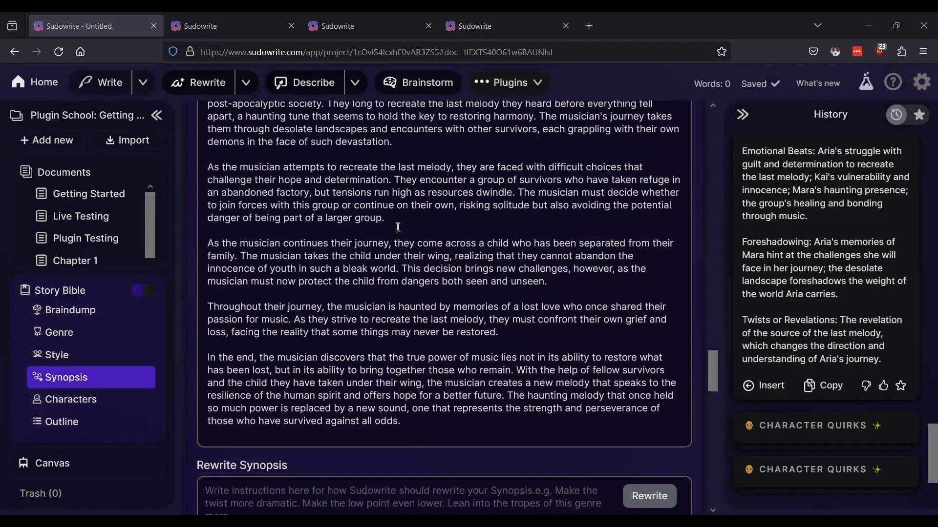
pyautogui.scroll(-4, 403, 243)
pyautogui.hotkey('ctrl', 'a')
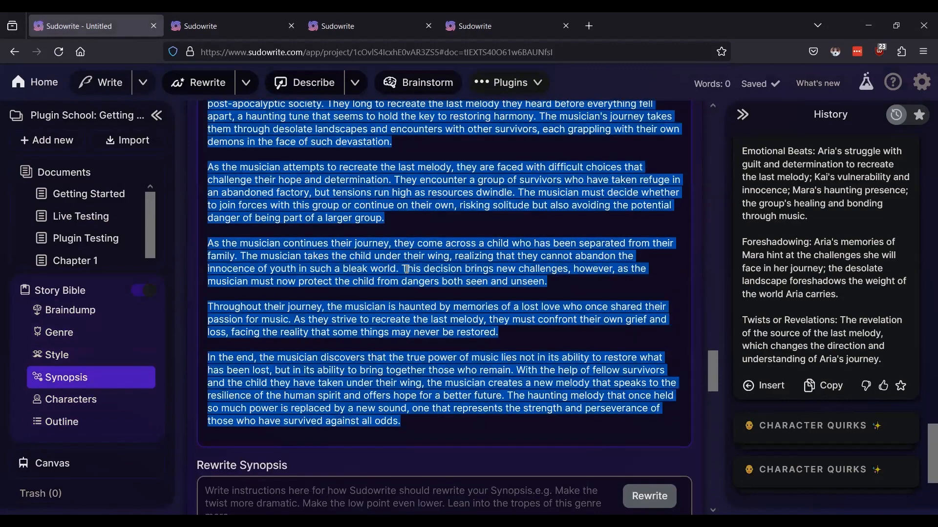
pyautogui.scroll(-6, 407, 269)
pyautogui.scroll(8, 317, 245)
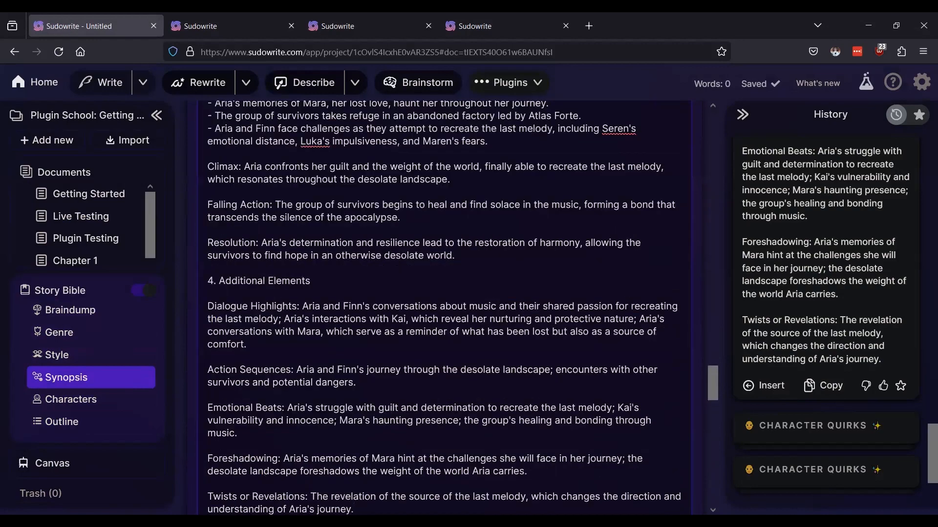
# Step: Check the pasted synopsis from title to twists, and generate the Story Bible's Outline
pyautogui.scroll(3, 317, 245)
pyautogui.scroll(10, 317, 245)
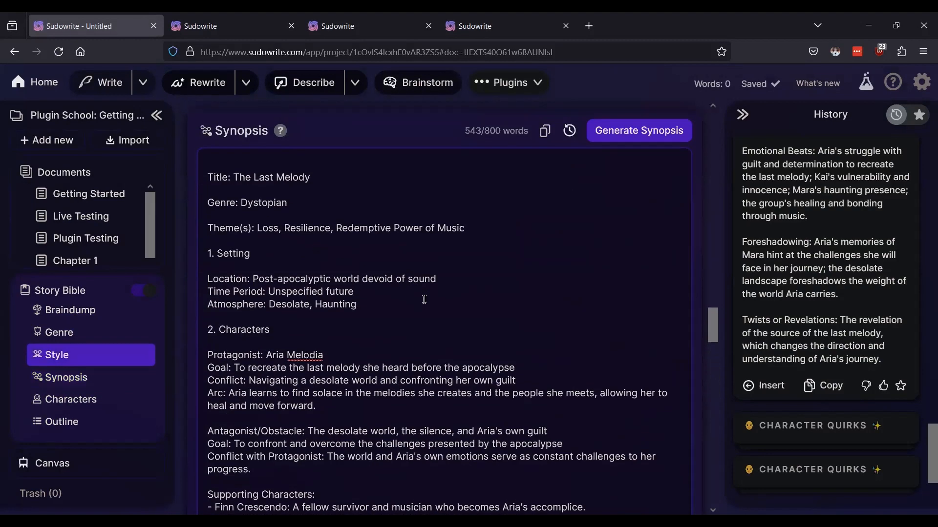
pyautogui.scroll(-15, 424, 299)
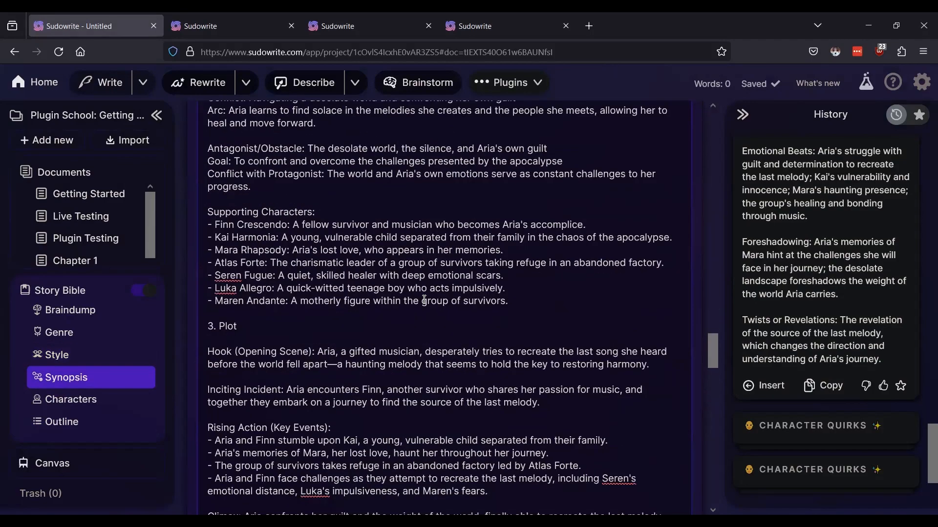
pyautogui.scroll(-12, 424, 300)
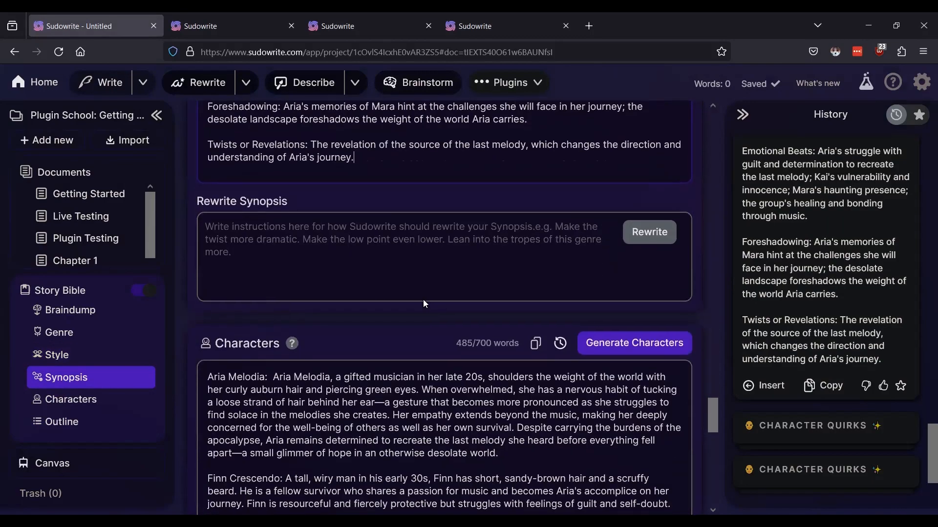
pyautogui.scroll(-8, 424, 299)
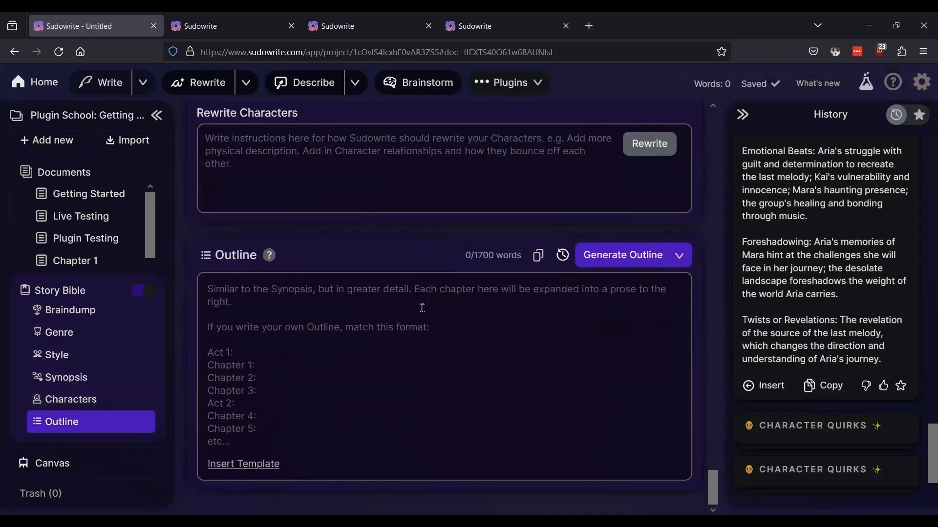
pyautogui.click(640, 258)
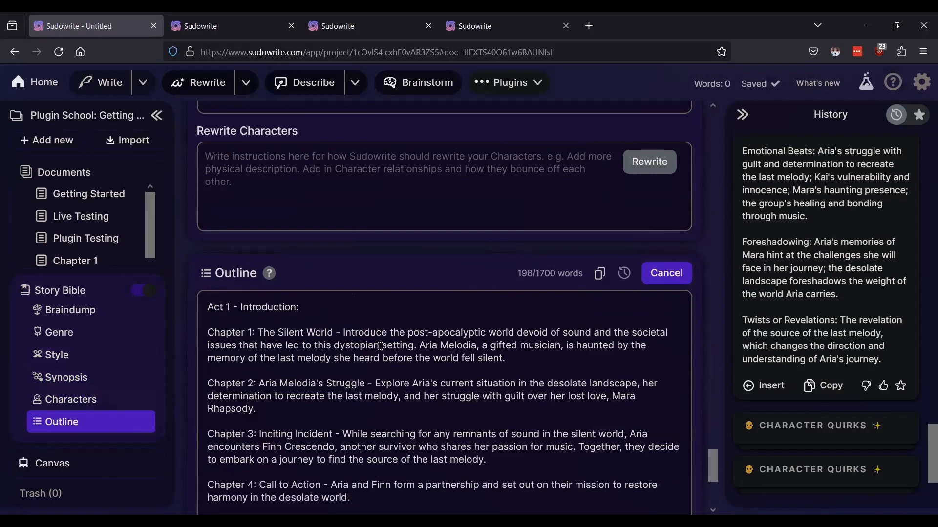
# Step: Read through the generated Outline's acts and chapters, from the introduction to the epilogue
pyautogui.scroll(-3, 380, 346)
pyautogui.scroll(-1, 380, 347)
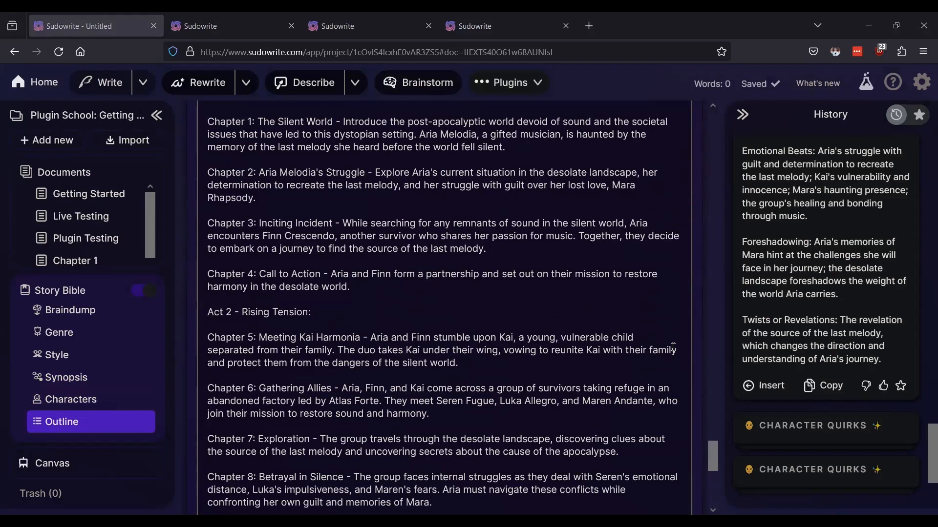
pyautogui.scroll(-10, 541, 326)
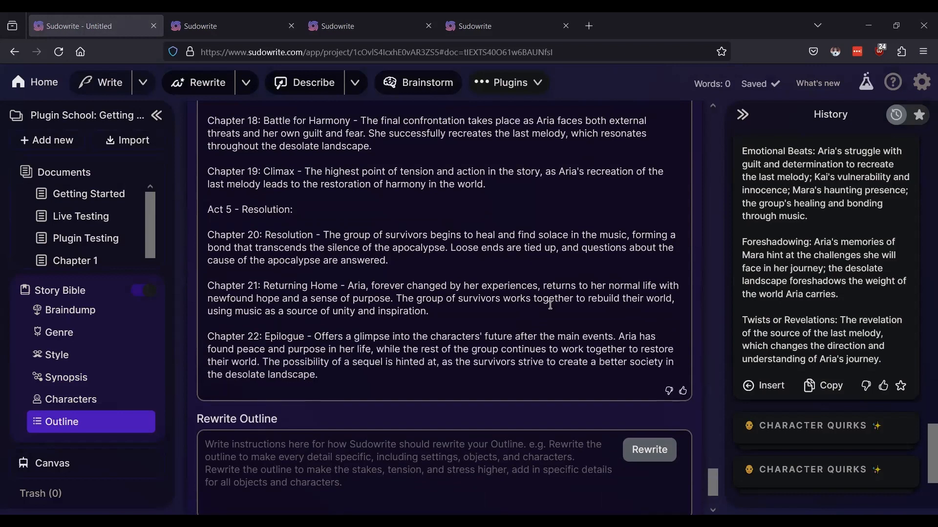
pyautogui.scroll(-2, 550, 305)
pyautogui.scroll(3, 550, 304)
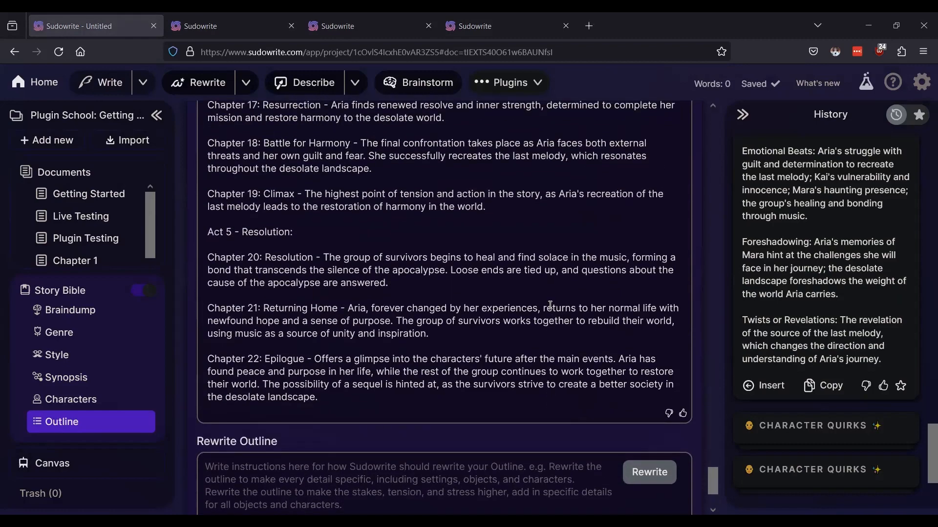
pyautogui.scroll(15, 550, 304)
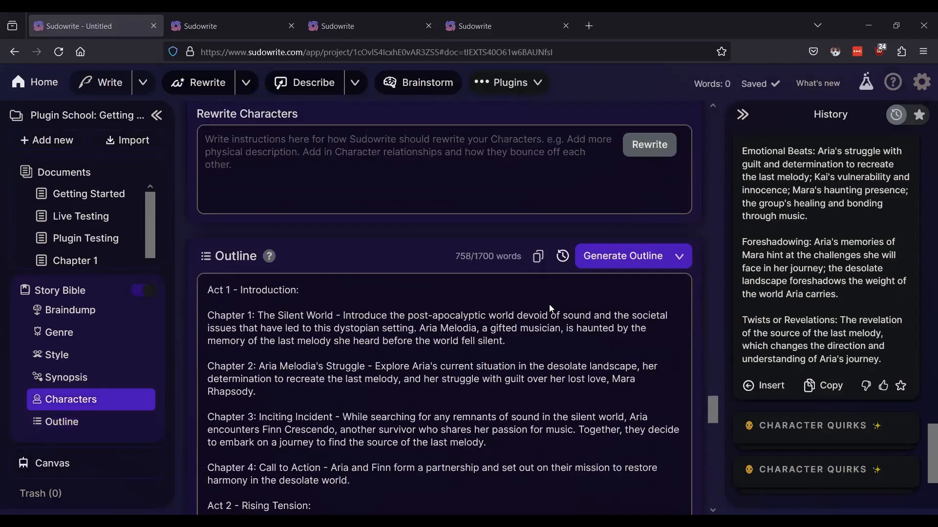
pyautogui.scroll(-15, 550, 305)
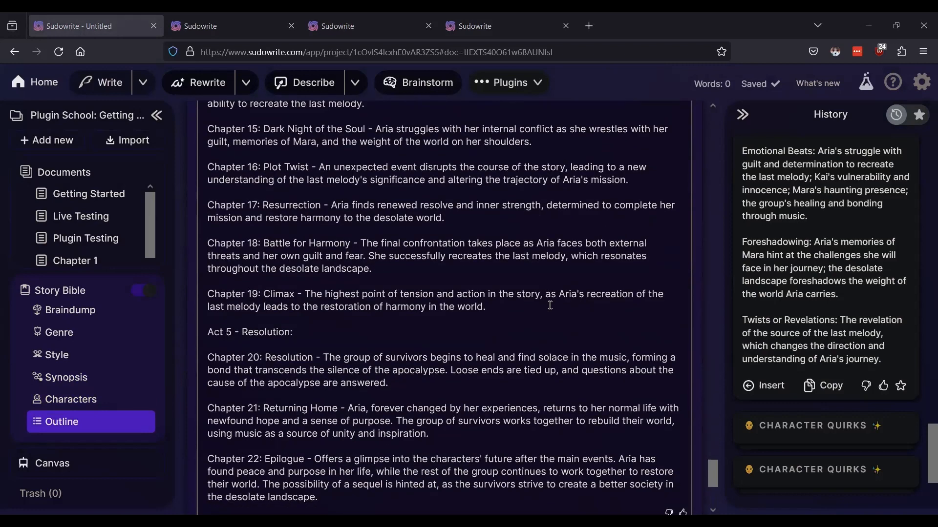
# Step: Rewrite the Outline with the instruction "rewrite outline as a single chapter short story instead" and review the new version
pyautogui.click(383, 360)
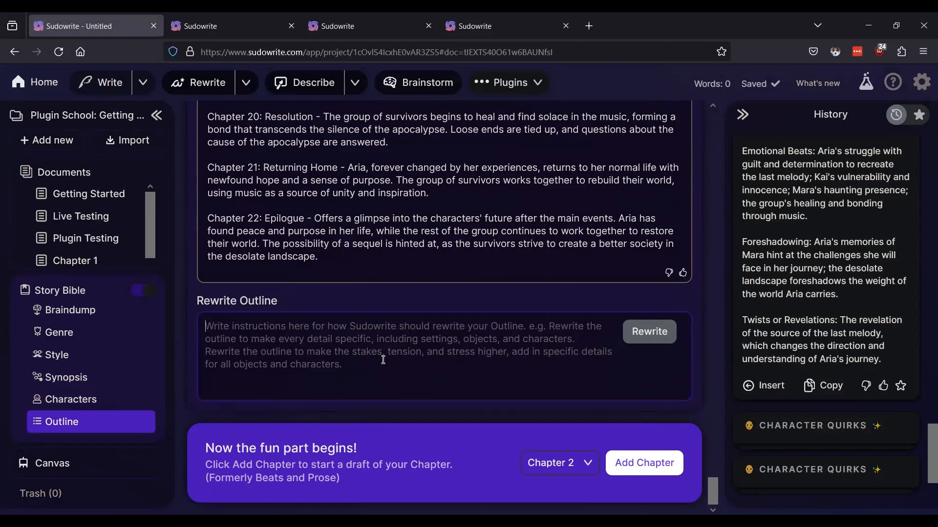
pyautogui.write('rewrite outline')
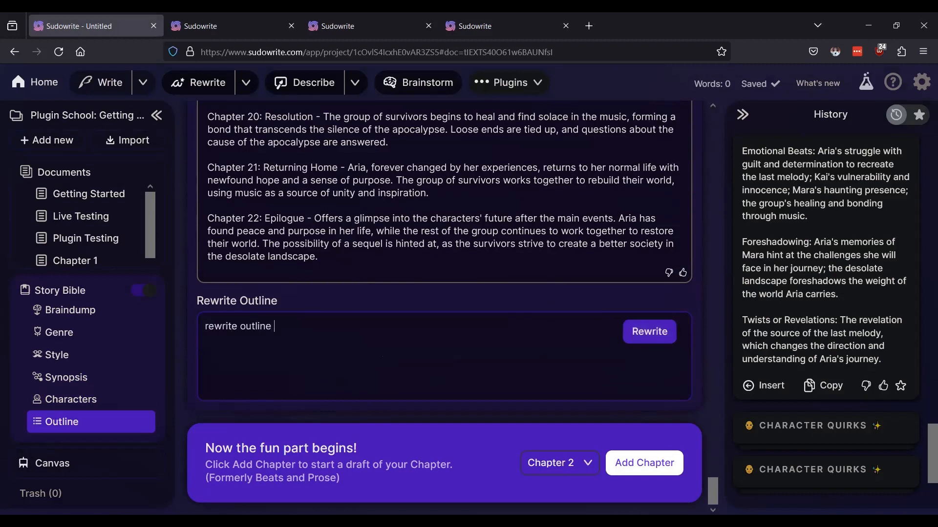
pyautogui.write(' of')
pyautogui.write(' a single')
pyautogui.press('BackSpace')
pyautogui.press('BackSpace')
pyautogui.press('BackSpace')
pyautogui.press('BackSpace')
pyautogui.press('BackSpace')
pyautogui.press('BackSpace')
pyautogui.press('BackSpace')
pyautogui.press('BackSpace')
pyautogui.press('BackSpace')
pyautogui.press('BackSpace')
pyautogui.press('BackSpace')
pyautogui.write('as a single chapter short')
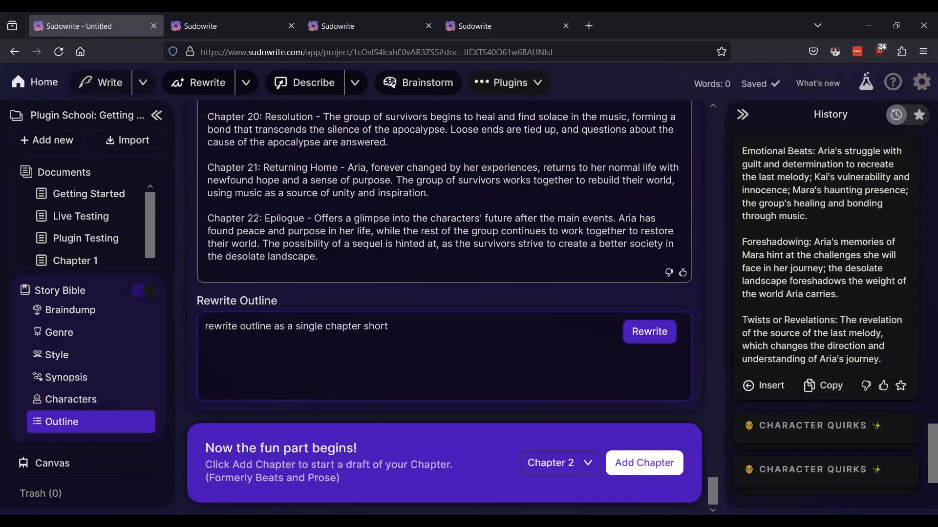
pyautogui.write(' story instead')
pyautogui.click(647, 335)
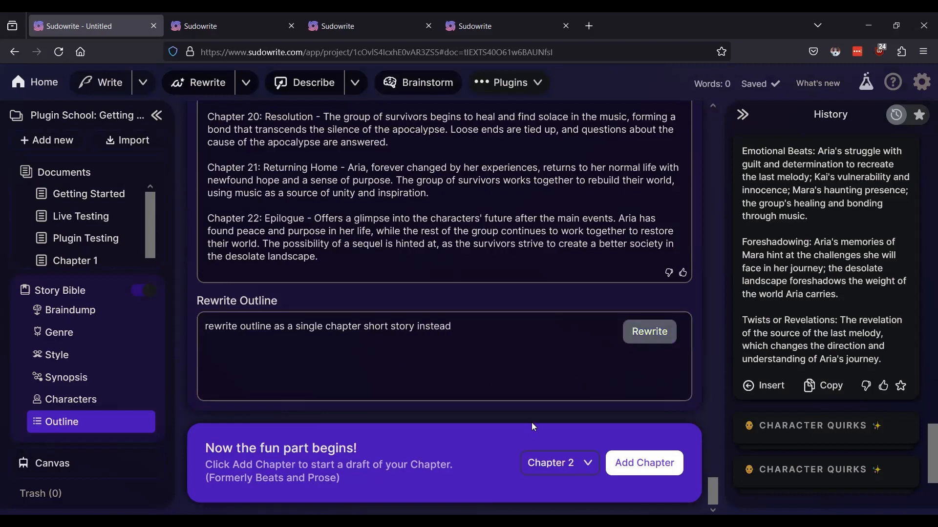
pyautogui.scroll(3, 546, 361)
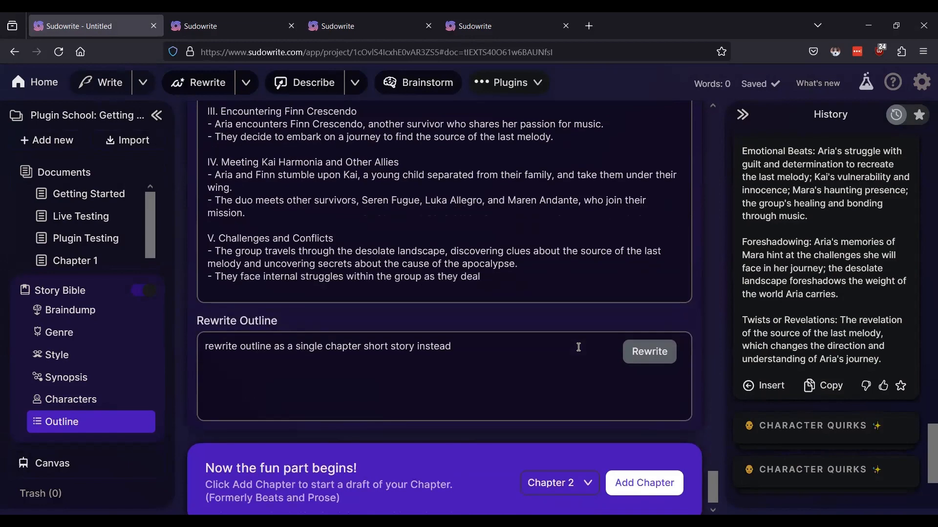
pyautogui.scroll(1, 578, 347)
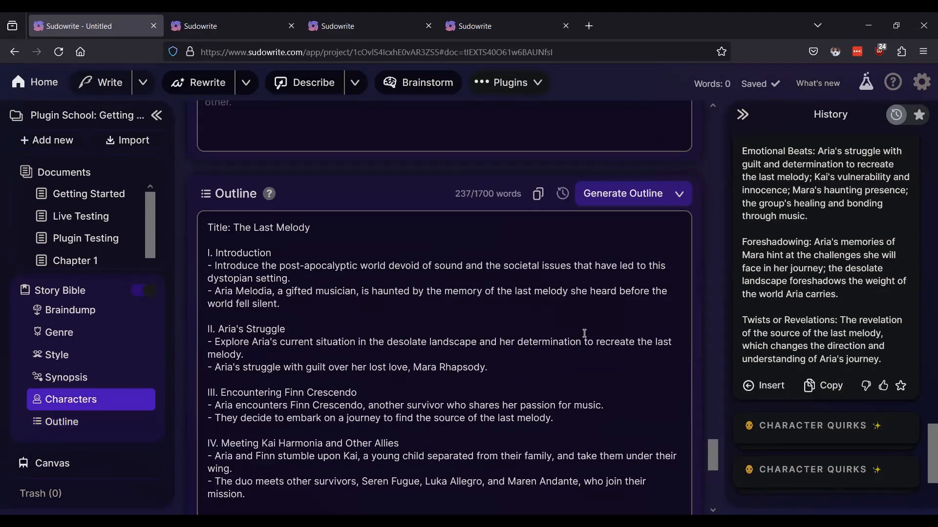
pyautogui.scroll(-6, 584, 334)
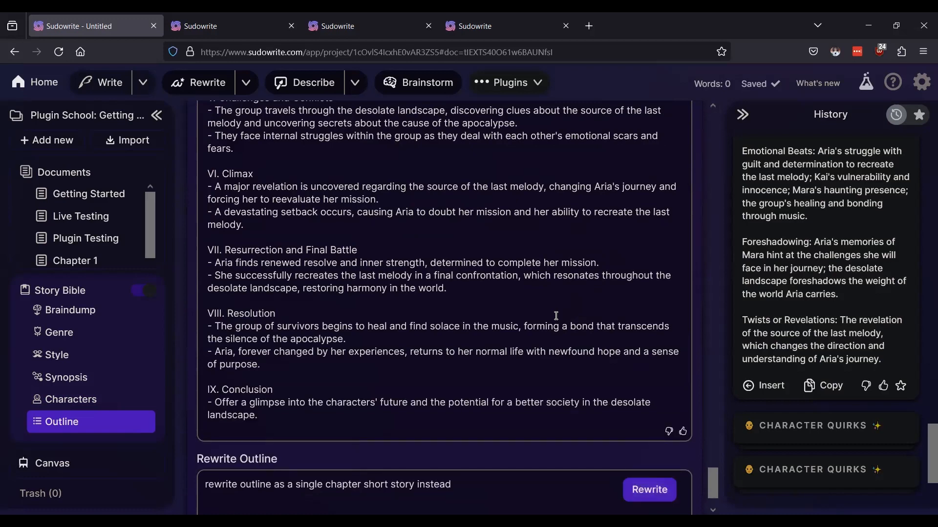
# Step: Set the outline type used for generating the Outline to Story Circle
pyautogui.scroll(10, 555, 316)
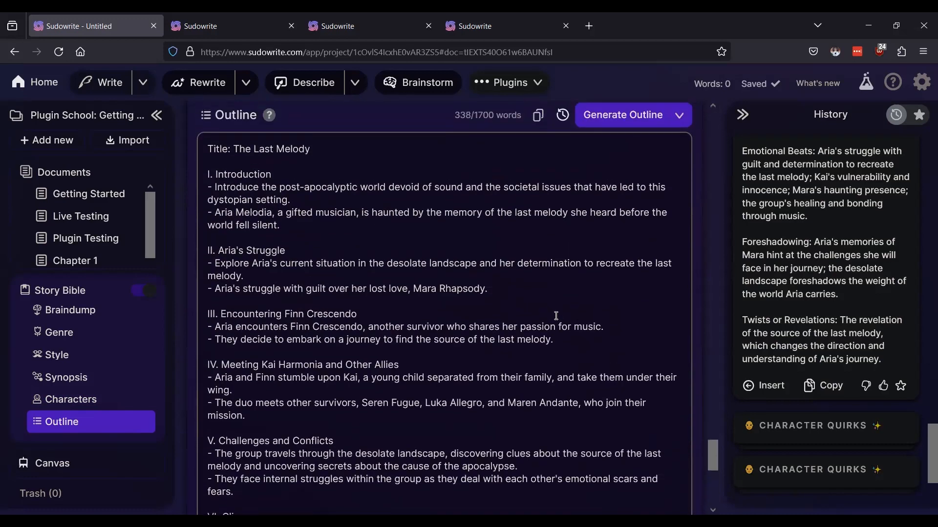
pyautogui.scroll(3, 556, 316)
pyautogui.click(680, 255)
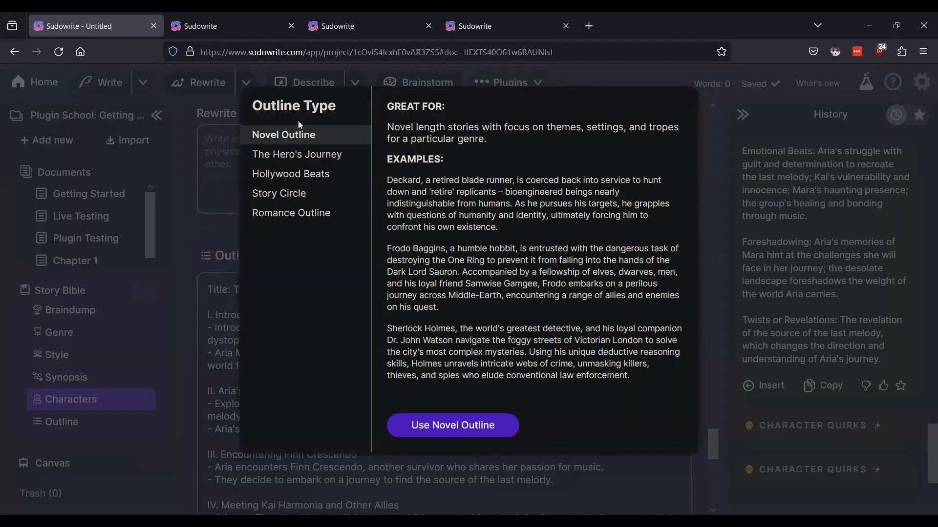
pyautogui.click(283, 198)
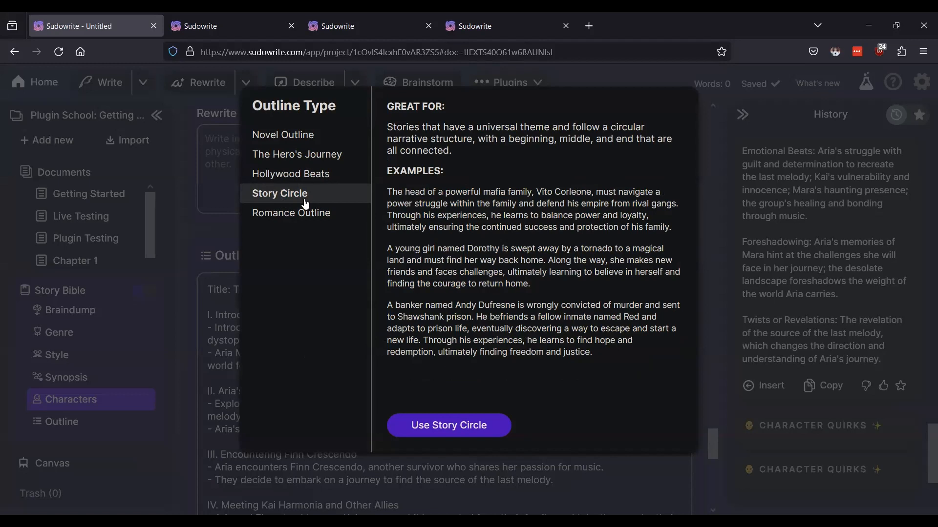
pyautogui.click(460, 429)
pyautogui.scroll(-3, 505, 332)
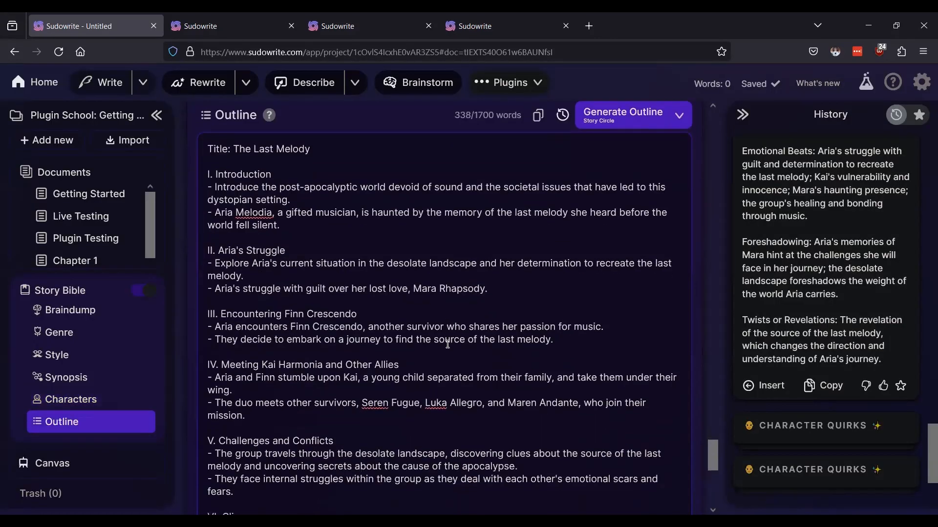
pyautogui.scroll(-8, 447, 344)
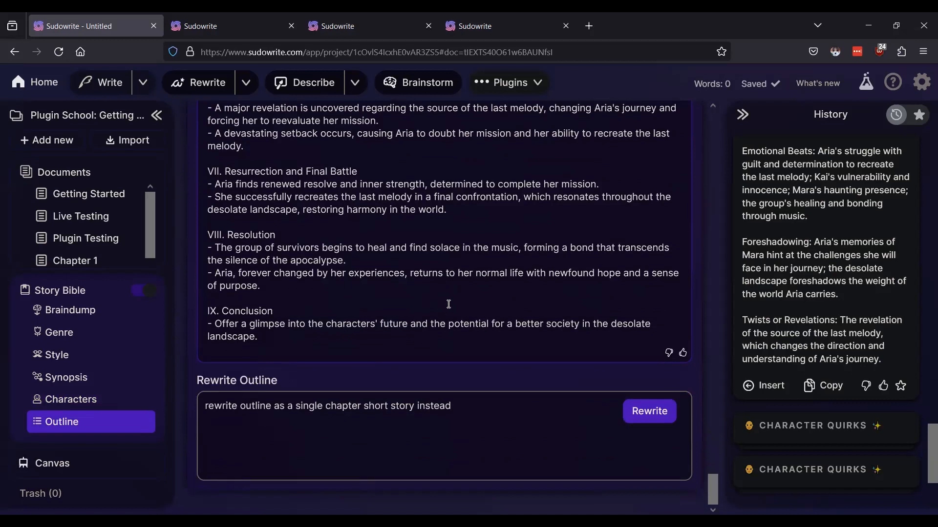
# Step: Open the Getting Started document and review its linked plugins for narrative, character development and editing
pyautogui.click(529, 409)
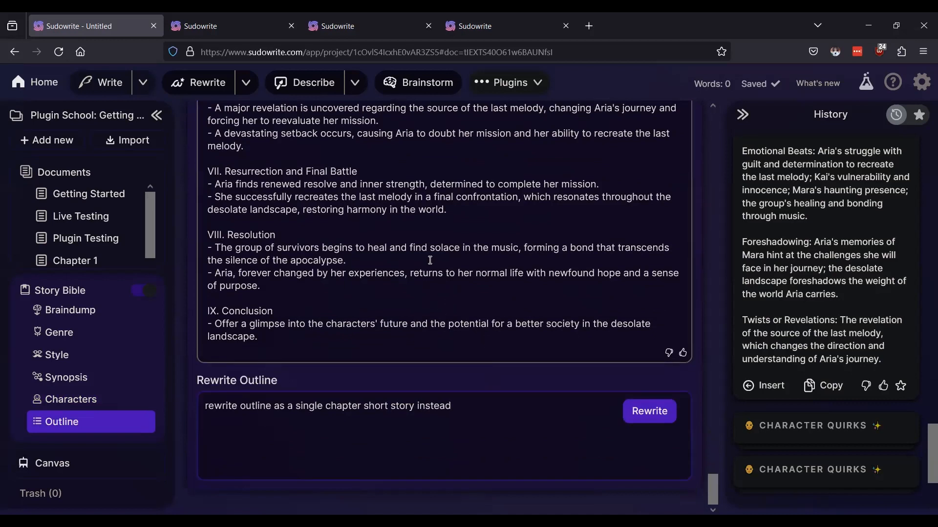
pyautogui.click(85, 194)
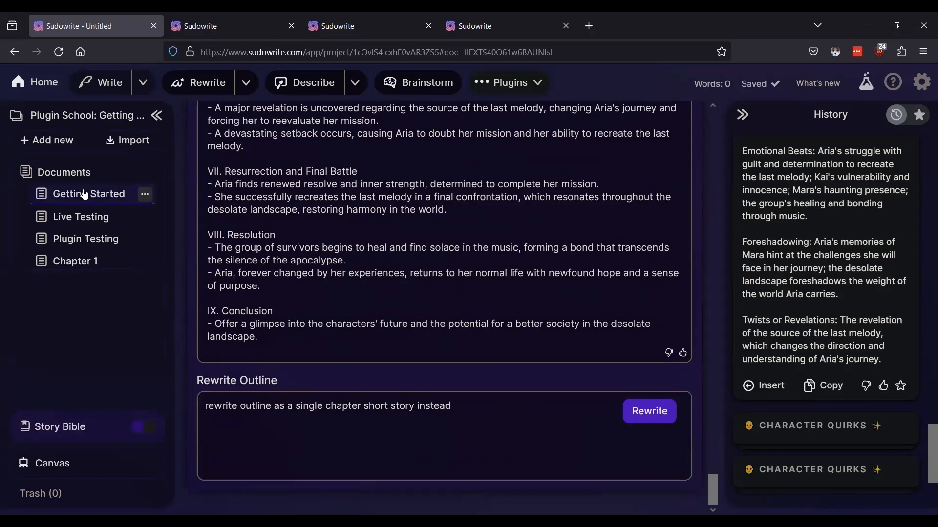
pyautogui.scroll(-2, 420, 274)
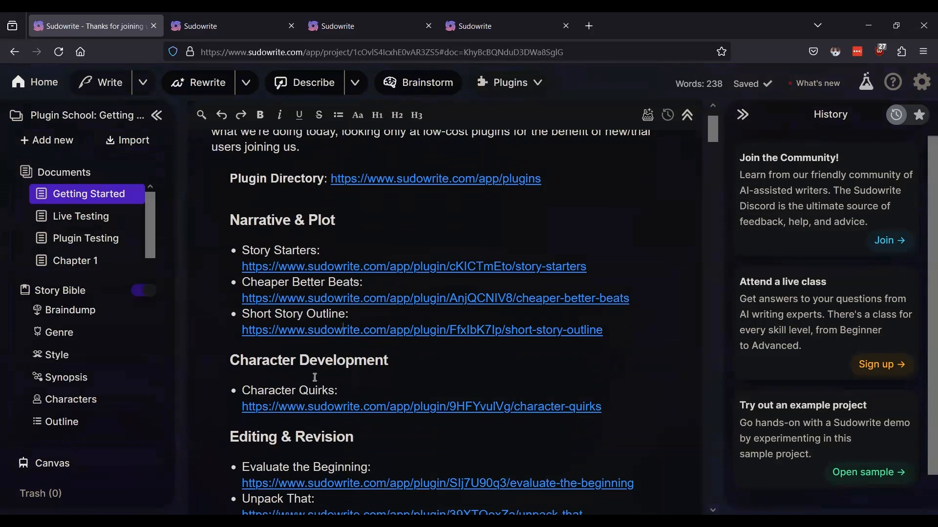
# Step: Open the Live Testing document and review the short-story Outline in its Story Bible
pyautogui.click(74, 217)
pyautogui.click(98, 425)
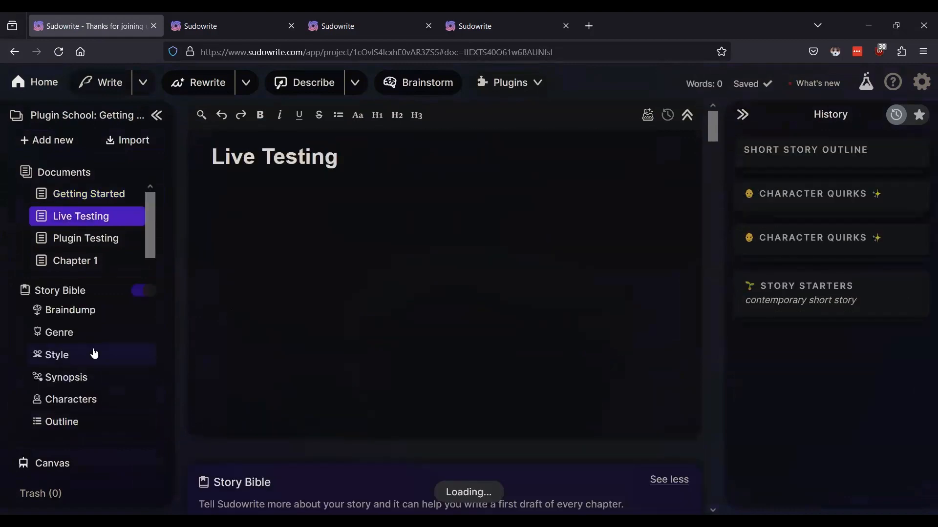
pyautogui.click(63, 419)
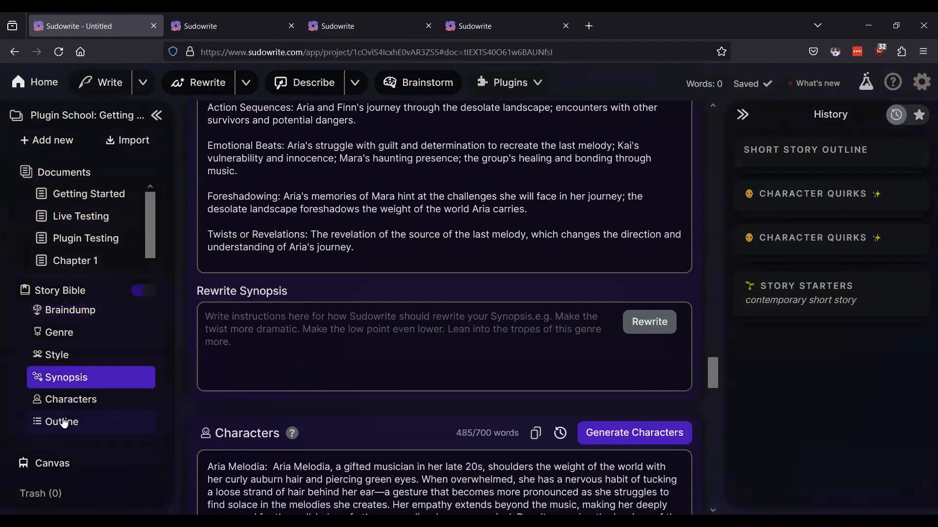
pyautogui.scroll(-10, 371, 298)
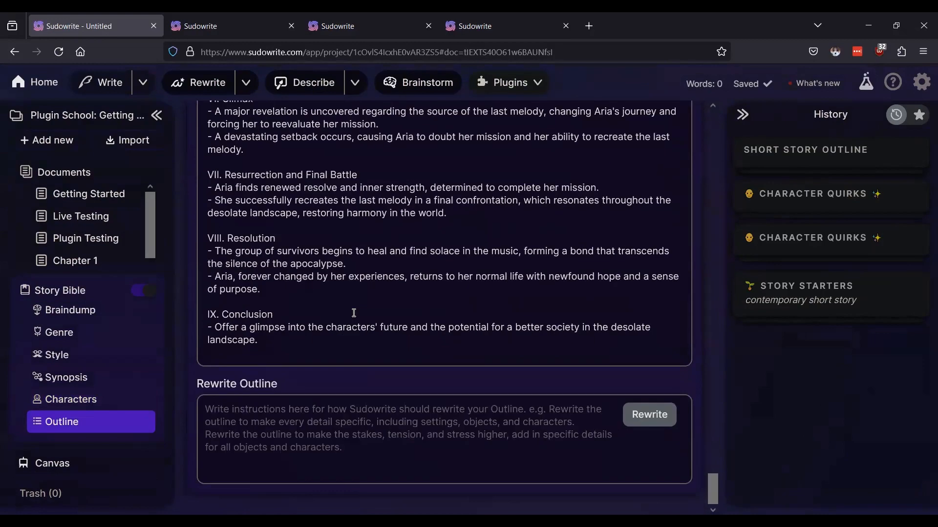
pyautogui.click(369, 405)
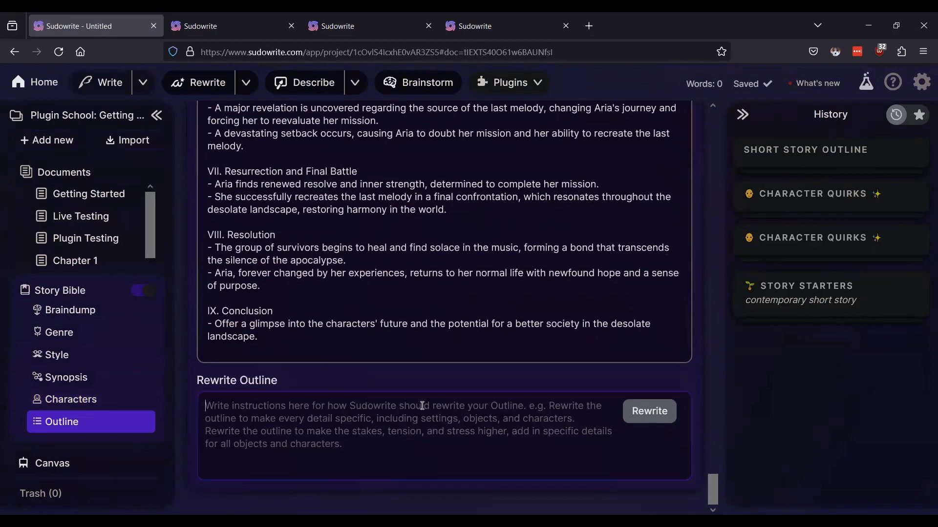
pyautogui.scroll(15, 425, 405)
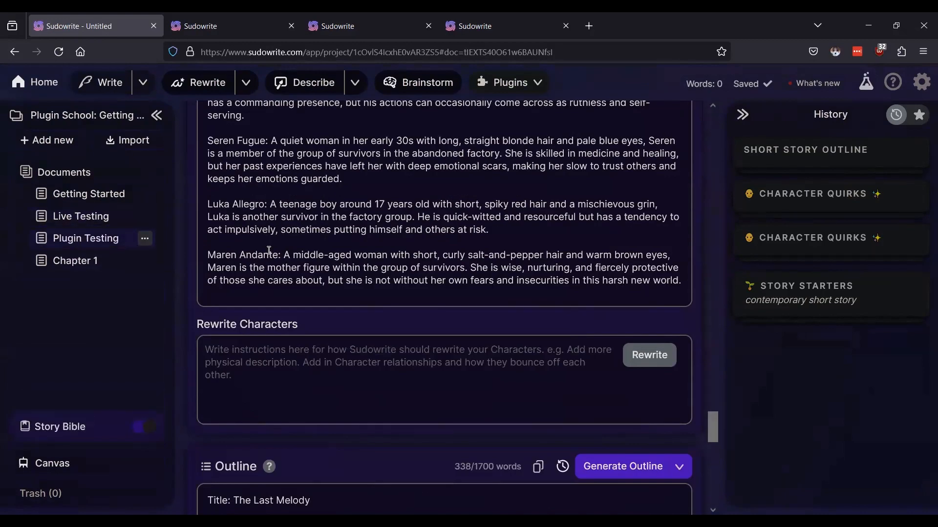
pyautogui.scroll(15, 366, 254)
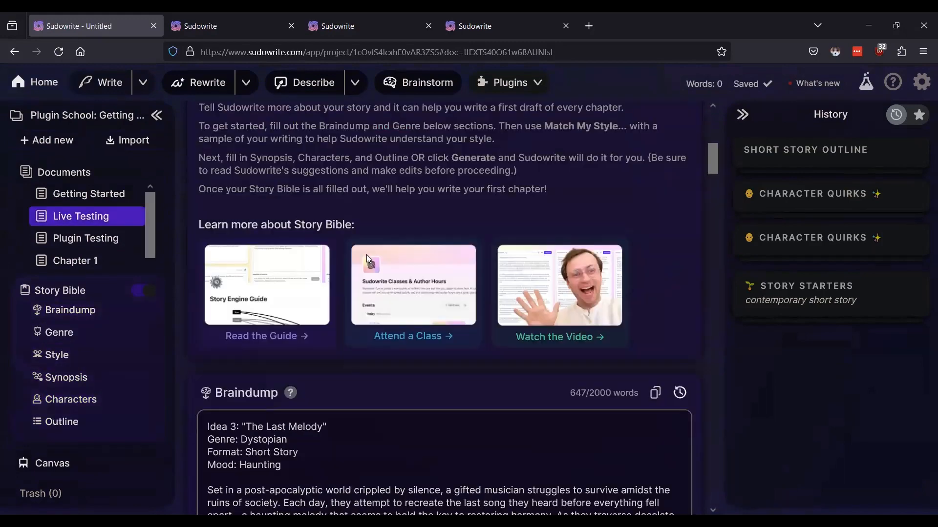
# Step: Open the Chapter Generator in the Live Testing document and examine its empty Beats field and beat generation option
pyautogui.click(326, 193)
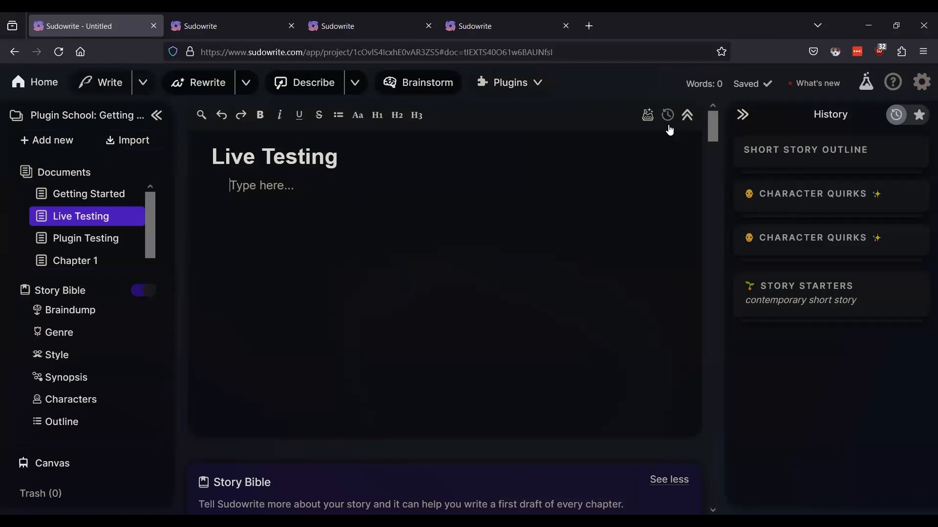
pyautogui.click(649, 117)
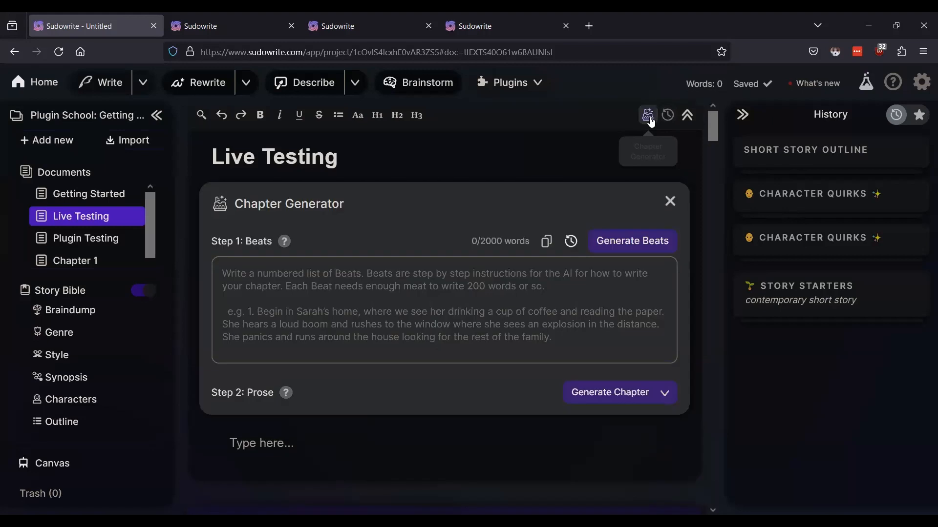
pyautogui.click(439, 297)
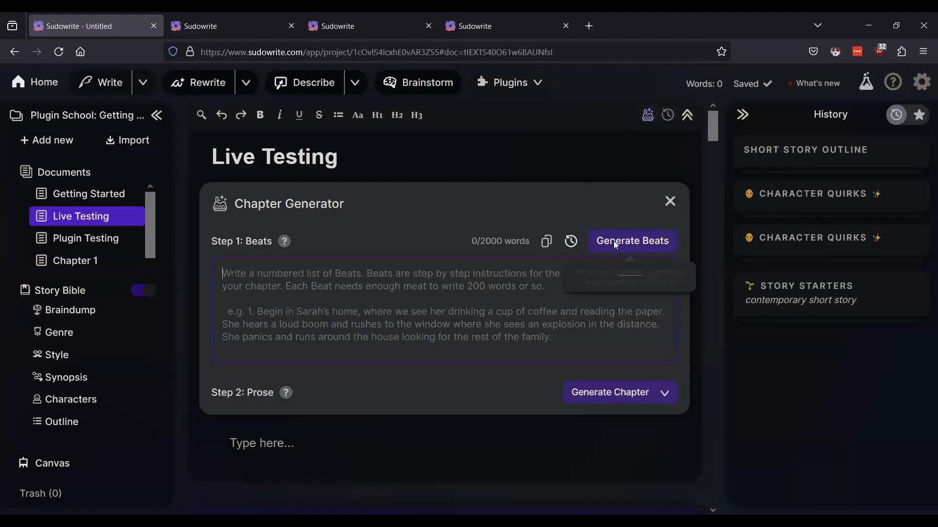
pyautogui.click(646, 242)
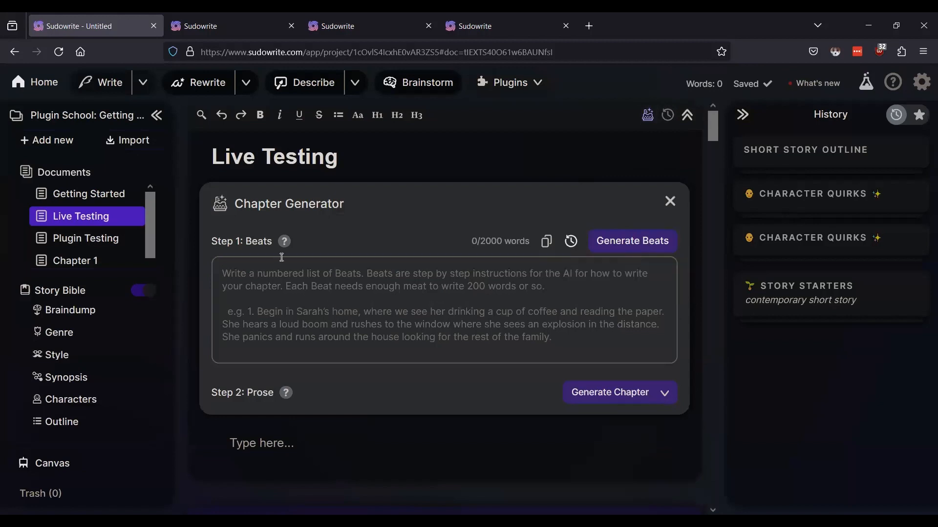
pyautogui.moveTo(285, 249)
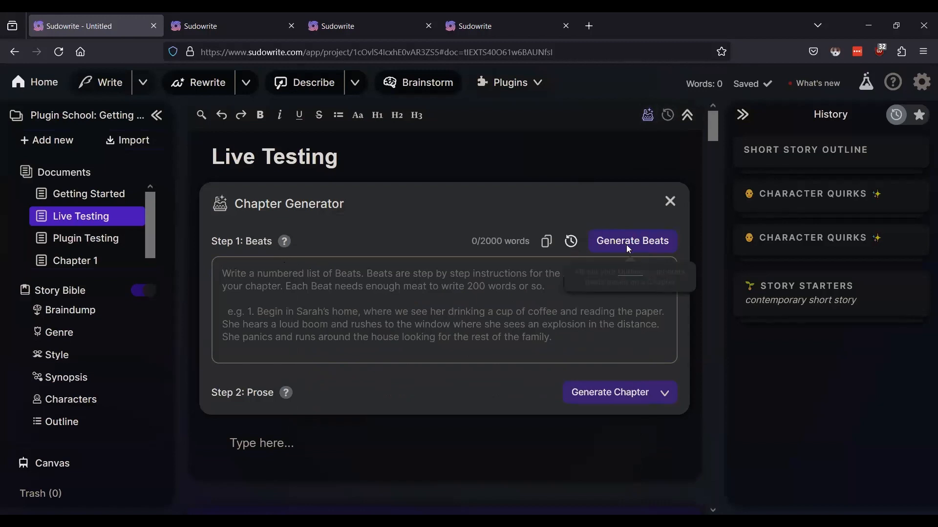
pyautogui.click(496, 304)
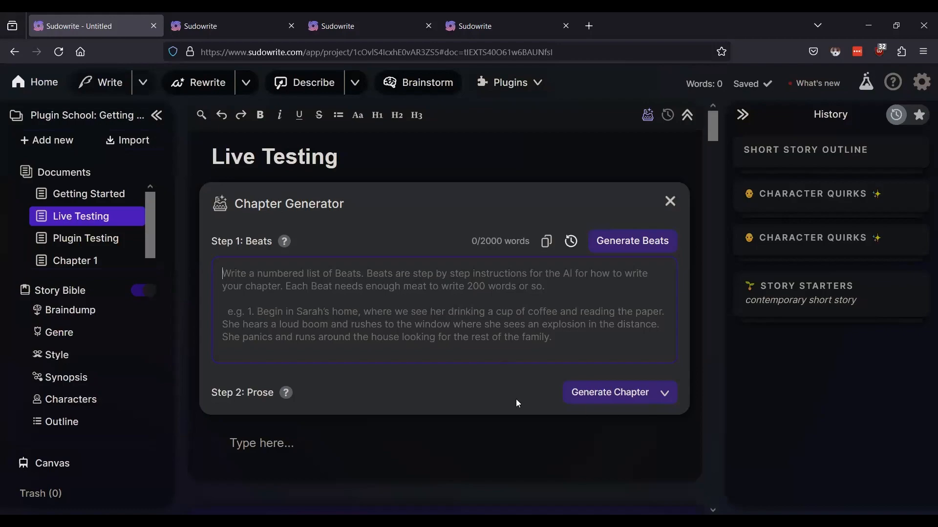
# Step: Copy the whole Story Bible Outline into the Chapter Generator's Beats field
pyautogui.scroll(-10, 517, 400)
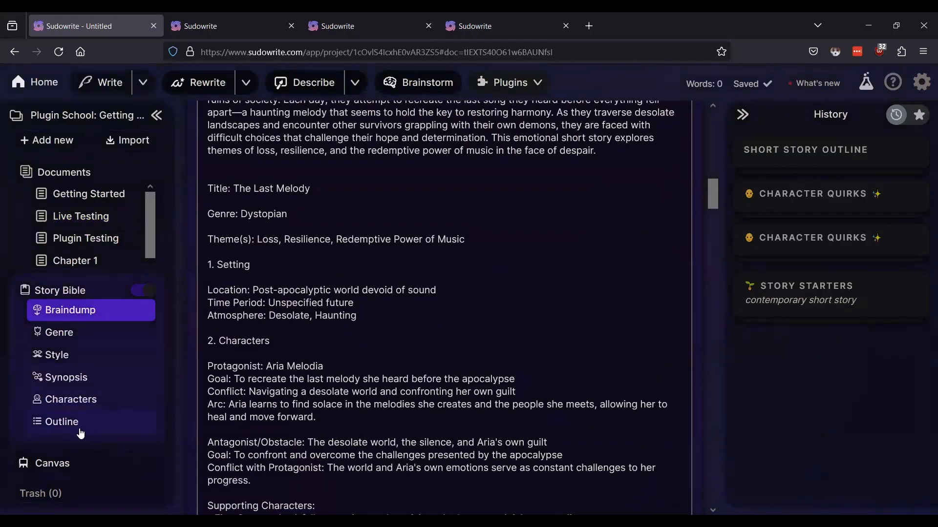
pyautogui.click(78, 428)
pyautogui.click(425, 282)
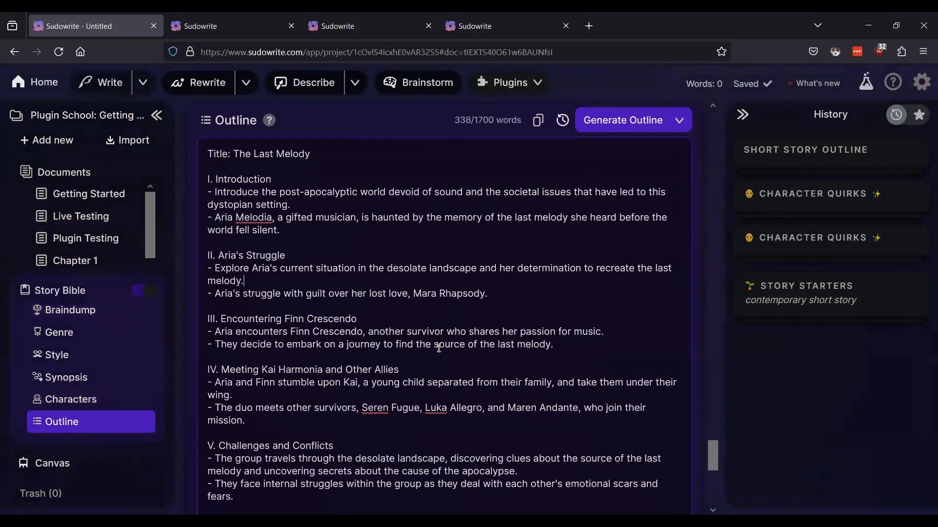
pyautogui.hotkey('ctrl', 'a')
pyautogui.scroll(15, 475, 344)
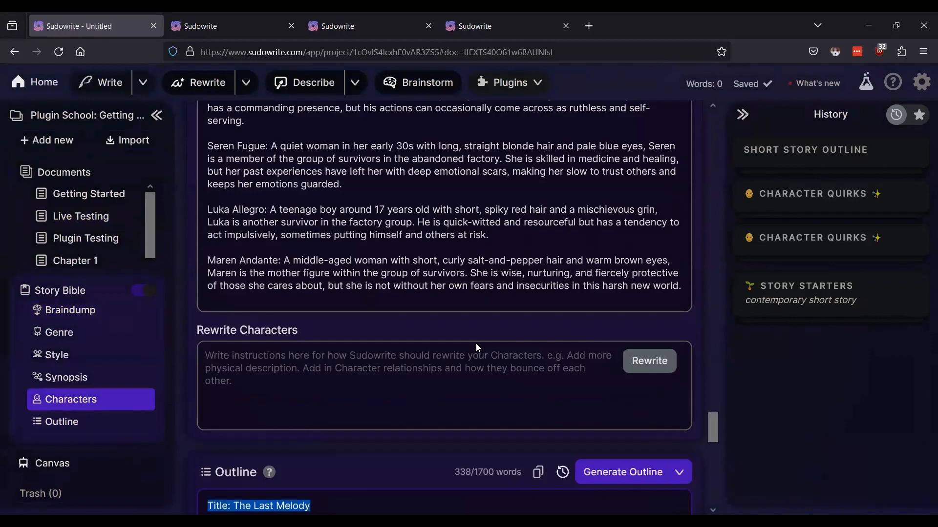
pyautogui.scroll(10, 477, 344)
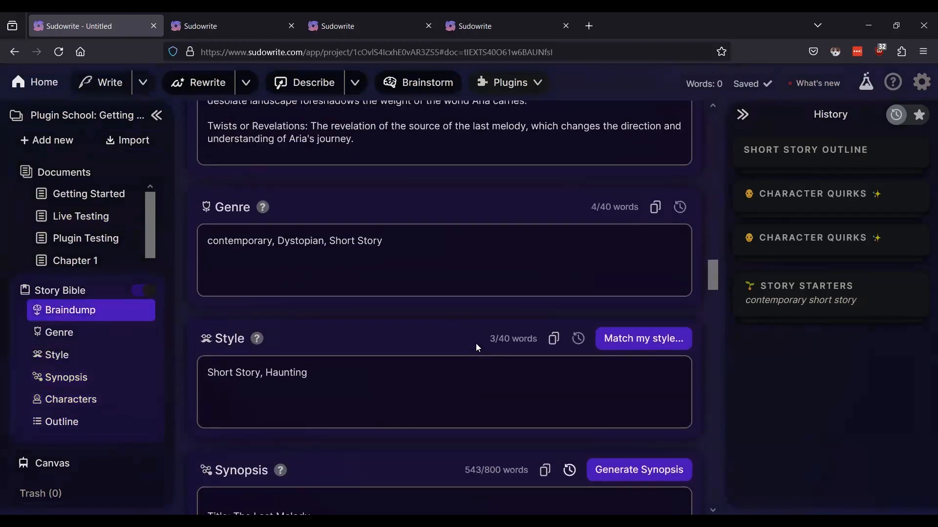
pyautogui.scroll(5, 413, 293)
pyautogui.scroll(10, 413, 293)
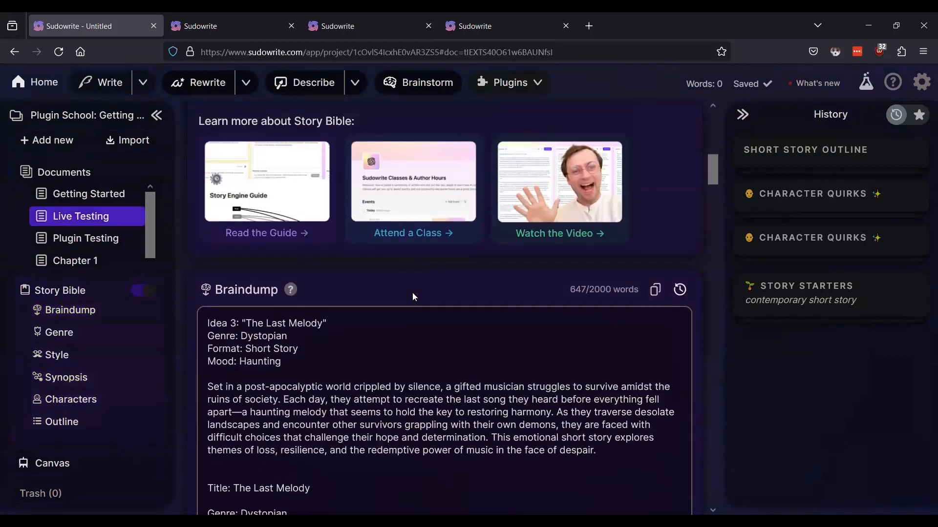
pyautogui.scroll(4, 405, 241)
pyautogui.scroll(-1, 381, 302)
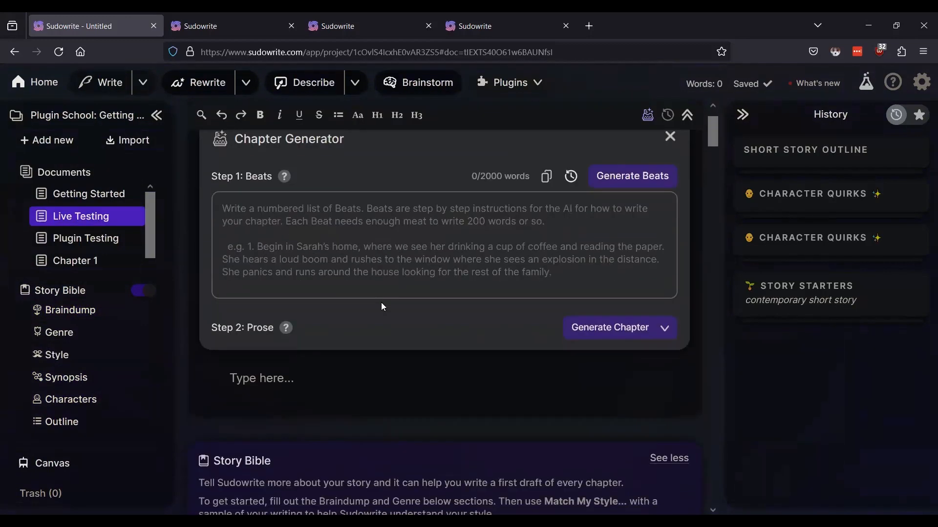
pyautogui.click(383, 217)
pyautogui.hotkey('ctrl', 'v')
# Step: Check how the pasted outline is split into numbered beats and review the word and credit estimates
pyautogui.scroll(-5, 513, 282)
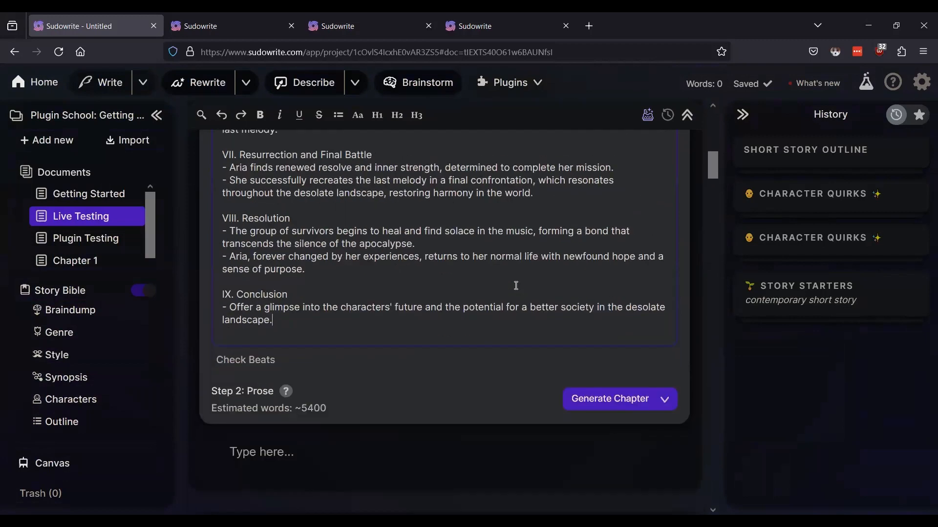
pyautogui.click(245, 267)
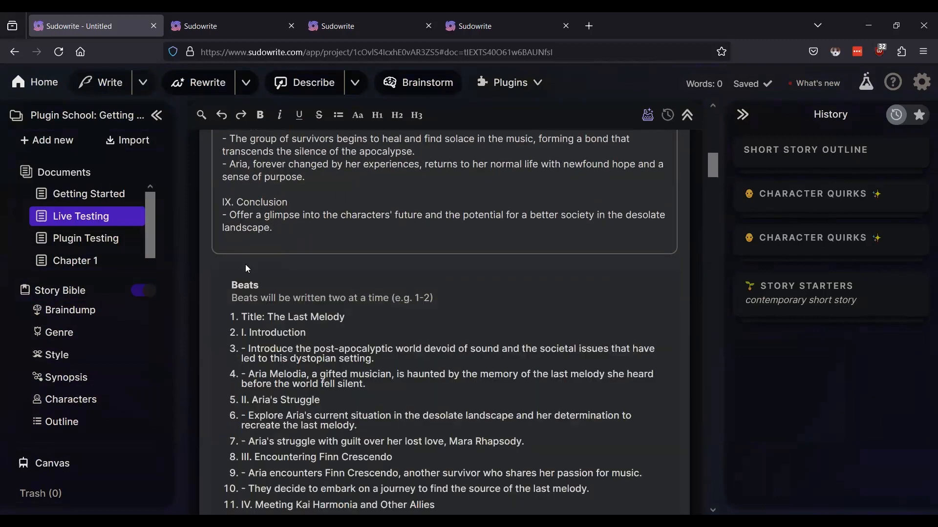
pyautogui.scroll(-5, 518, 324)
pyautogui.scroll(-4, 519, 328)
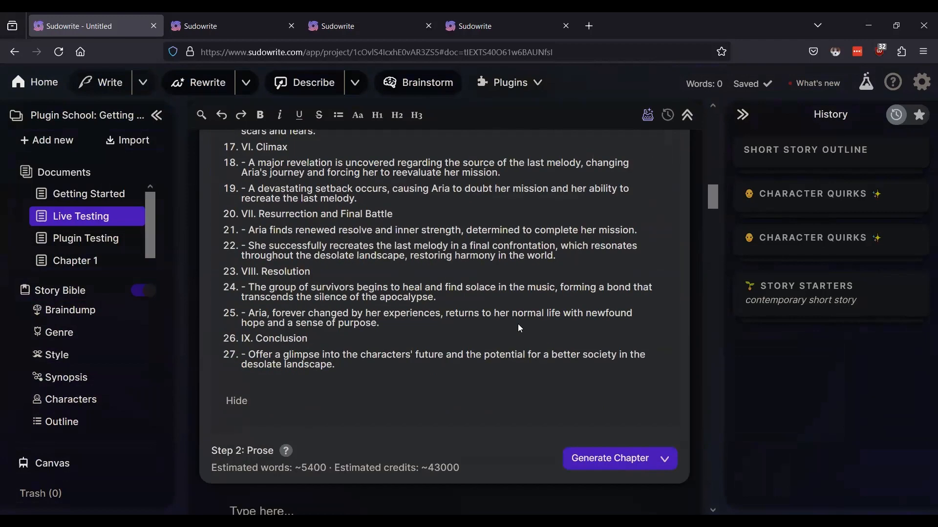
pyautogui.scroll(10, 519, 328)
pyautogui.scroll(-5, 519, 328)
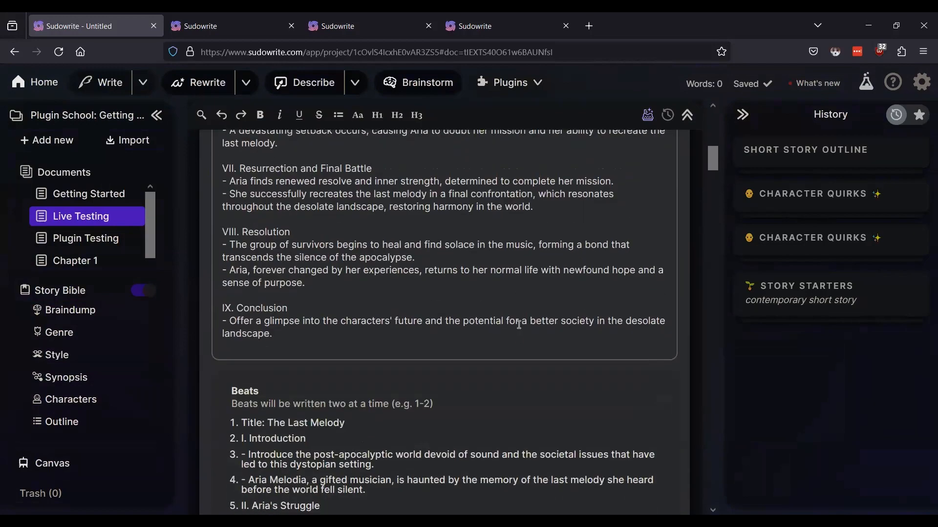
pyautogui.scroll(10, 517, 324)
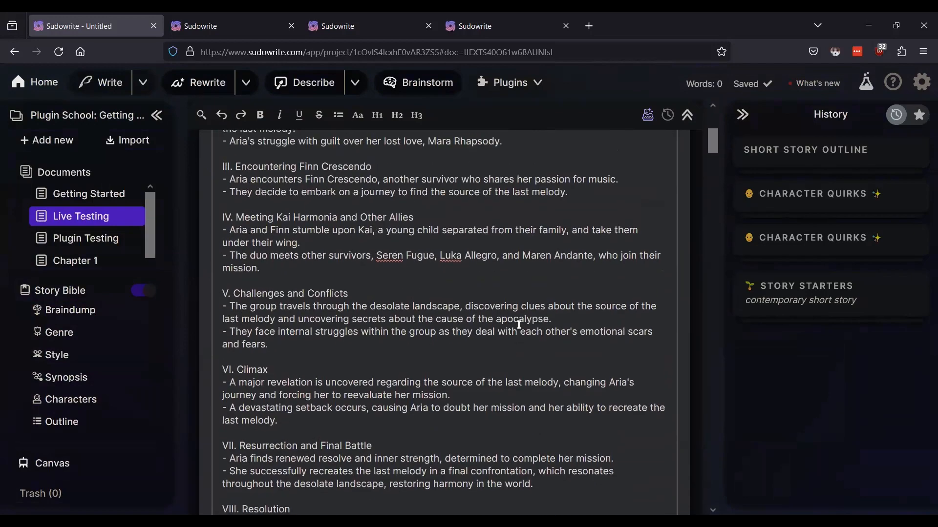
# Step: Open the full plugin directory and search it for "cheaper better beats"
pyautogui.click(185, 20)
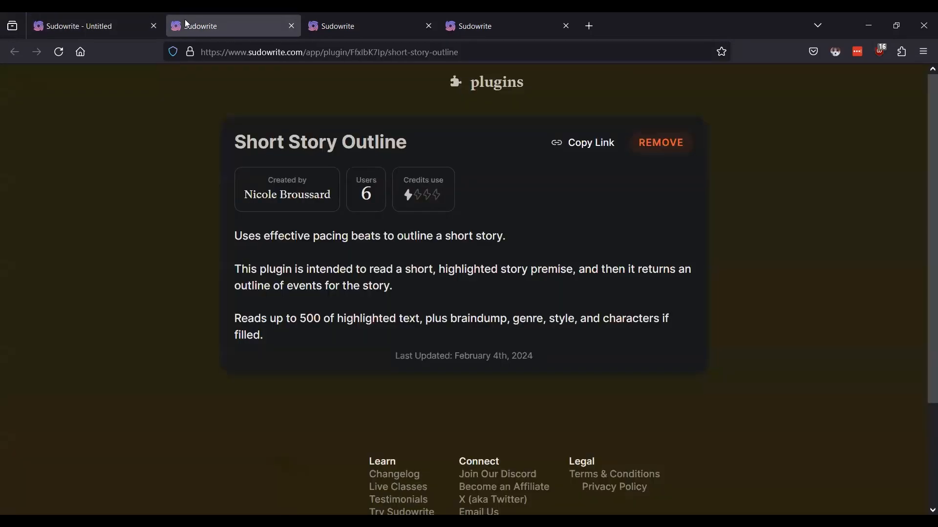
pyautogui.click(505, 100)
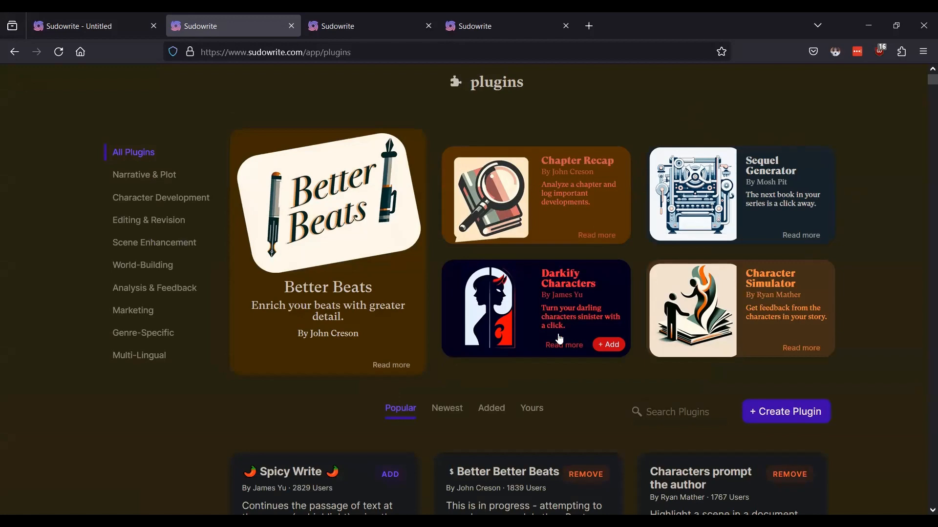
pyautogui.scroll(-4, 565, 326)
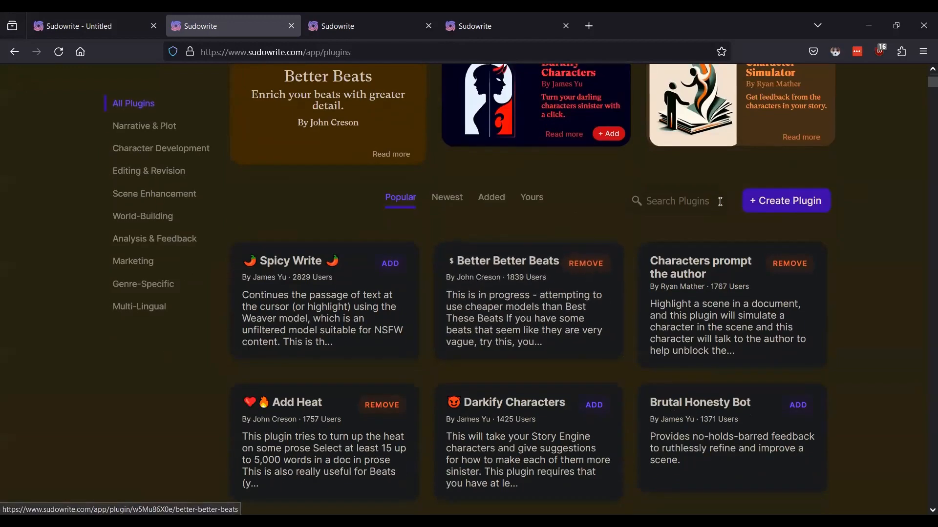
pyautogui.click(682, 202)
pyautogui.write('chara')
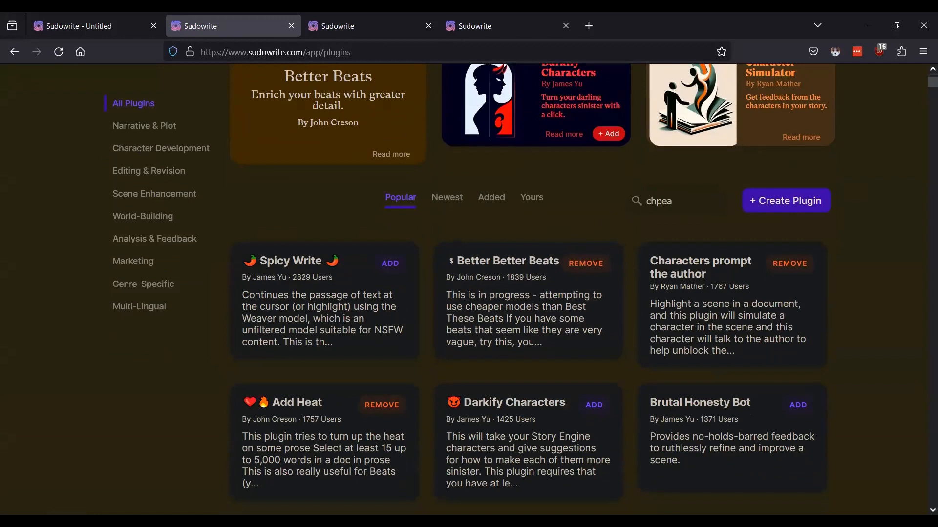
pyautogui.press('BackSpace')
pyautogui.press('BackSpace')
pyautogui.press('BackSpace')
pyautogui.write('eaper better beats')
pyautogui.press('Return')
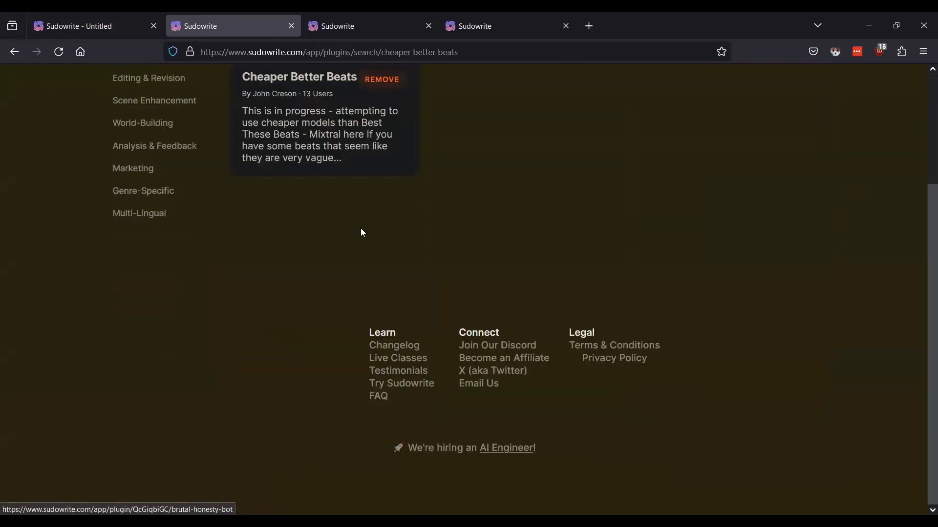
# Step: Open the Cheaper Better Beats plugin page and read its description, credit use and instructions
pyautogui.scroll(2, 362, 232)
pyautogui.click(295, 210)
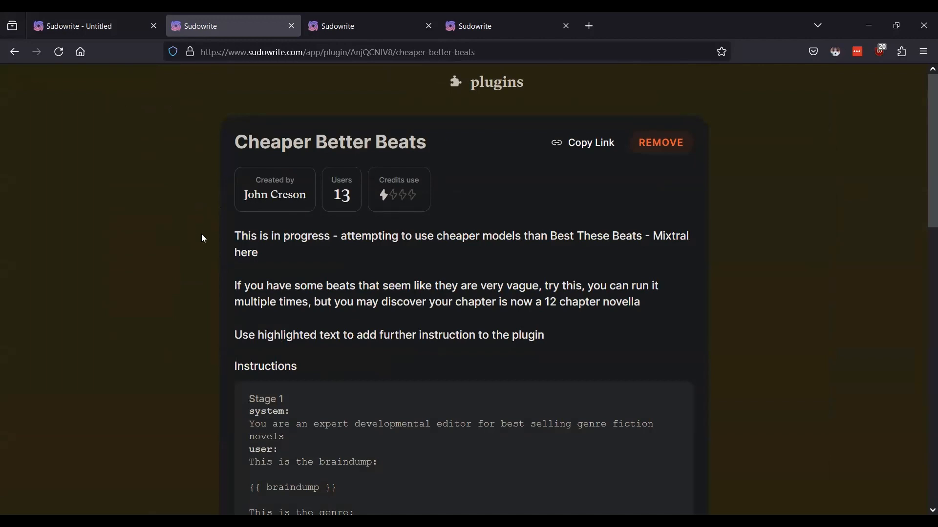
pyautogui.scroll(-2, 360, 254)
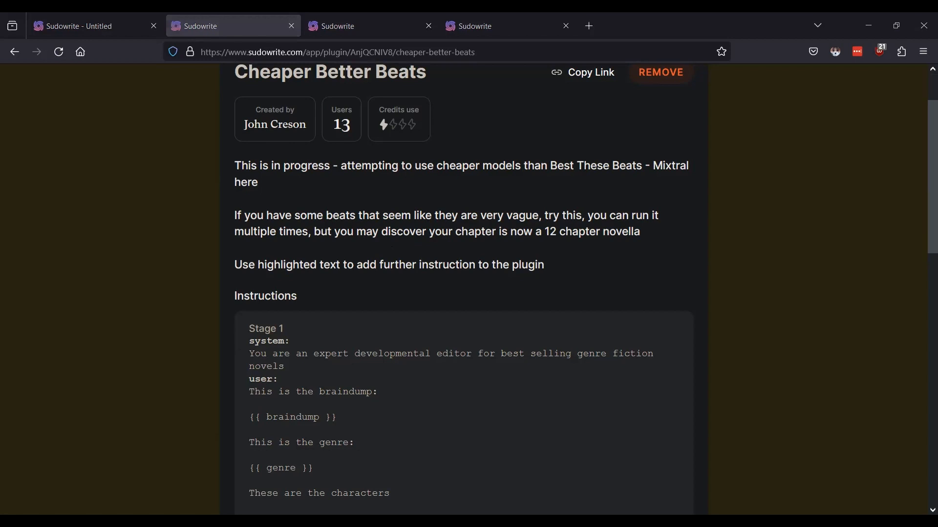
# Step: Return to the Live Testing document and review the outline pasted in the Beats field, through to the Conclusion
pyautogui.click(92, 24)
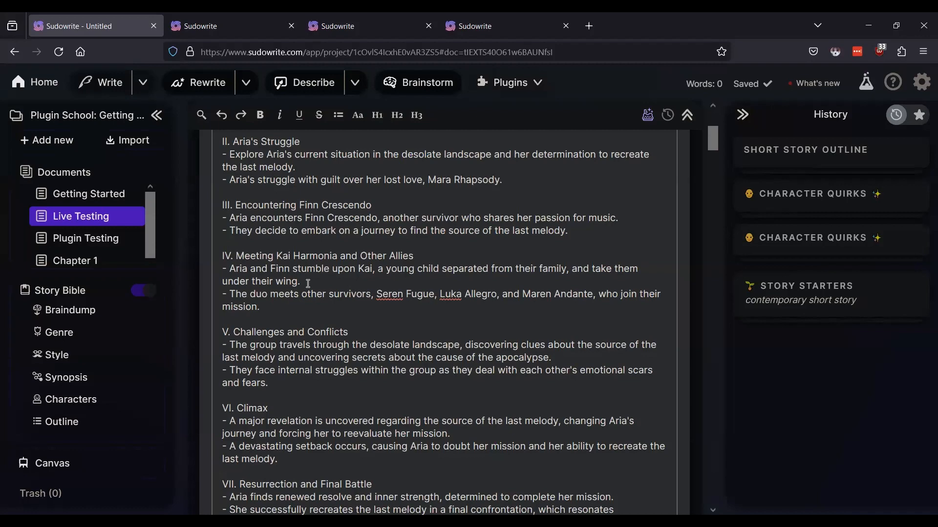
pyautogui.scroll(2, 388, 279)
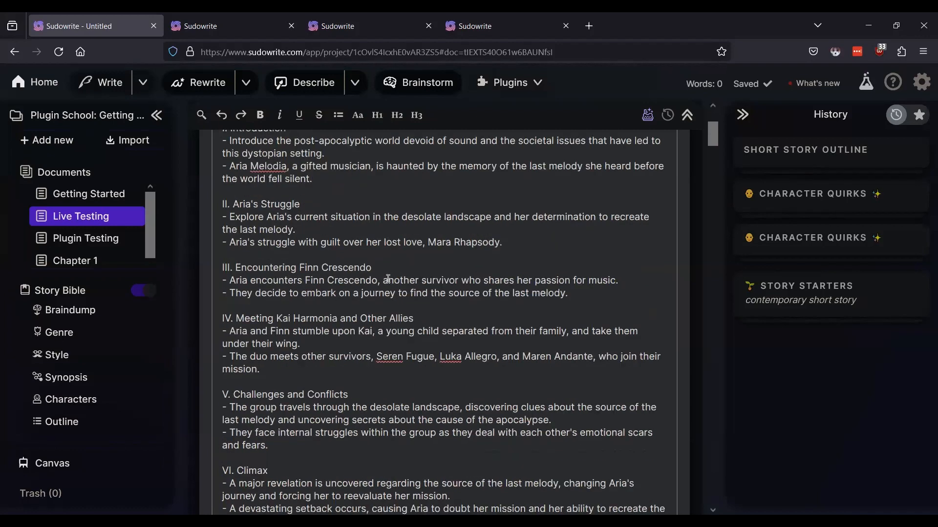
pyautogui.scroll(2, 388, 279)
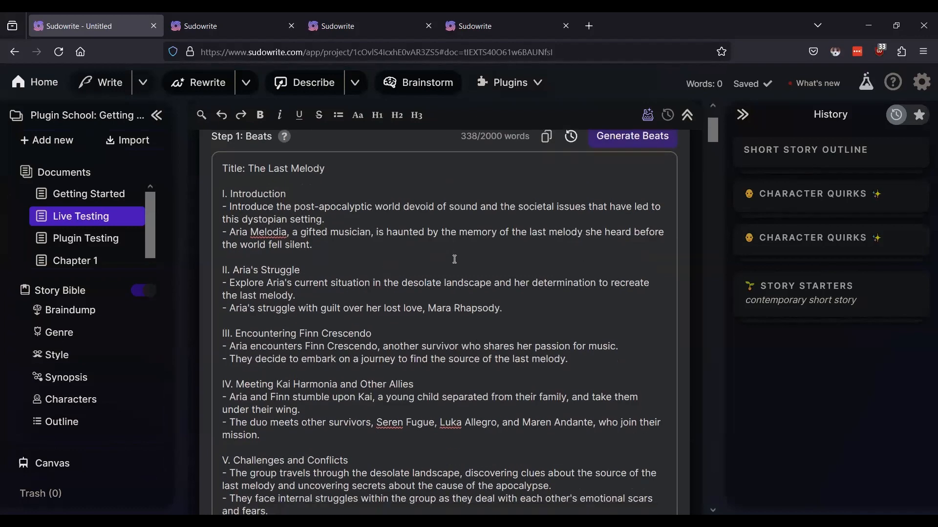
pyautogui.scroll(-10, 454, 258)
pyautogui.click(351, 368)
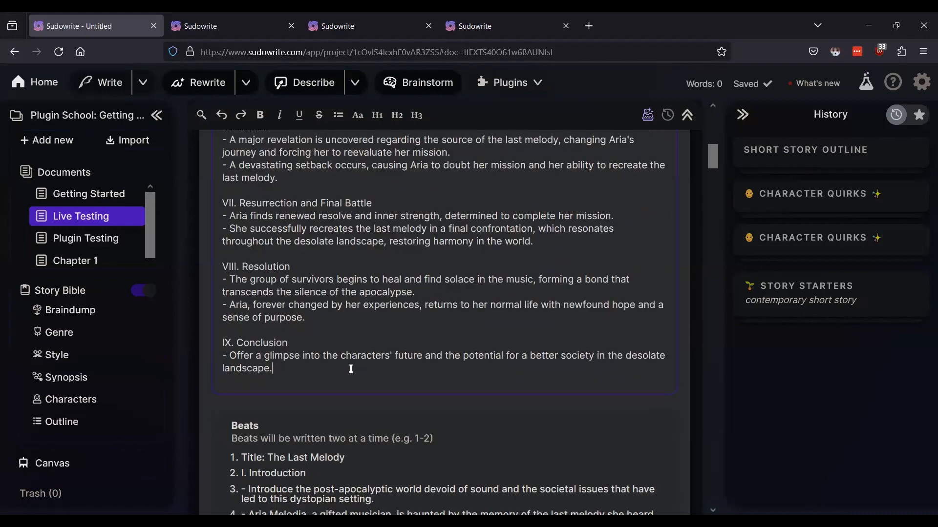
# Step: Look through the installed plugins and check the Getting Started document's plugin overview for Cheaper Better Beats
pyautogui.click(537, 84)
pyautogui.scroll(-15, 547, 184)
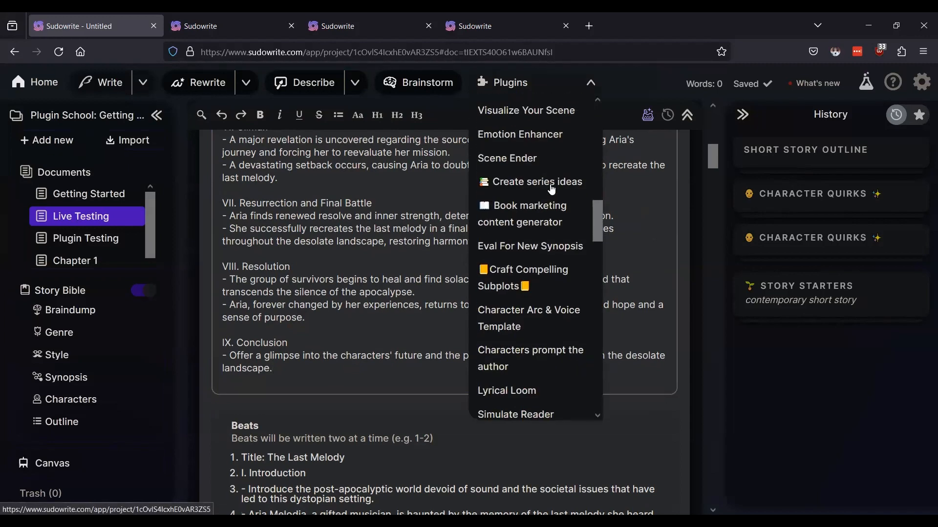
pyautogui.scroll(-4, 551, 189)
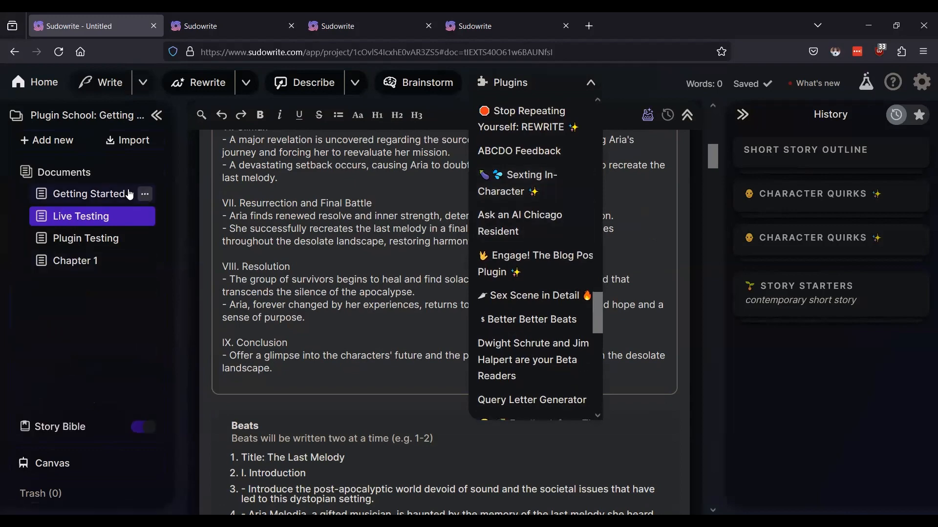
pyautogui.click(96, 203)
pyautogui.click(97, 202)
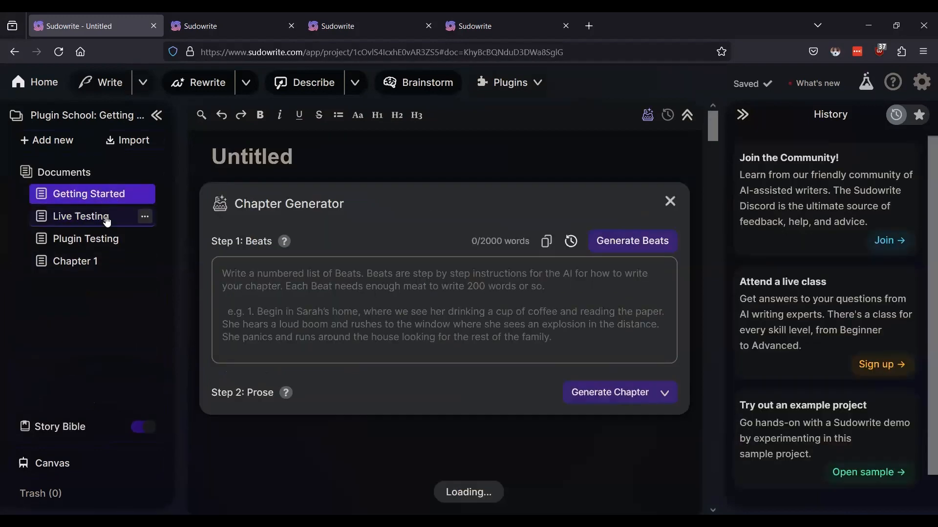
pyautogui.scroll(-3, 322, 289)
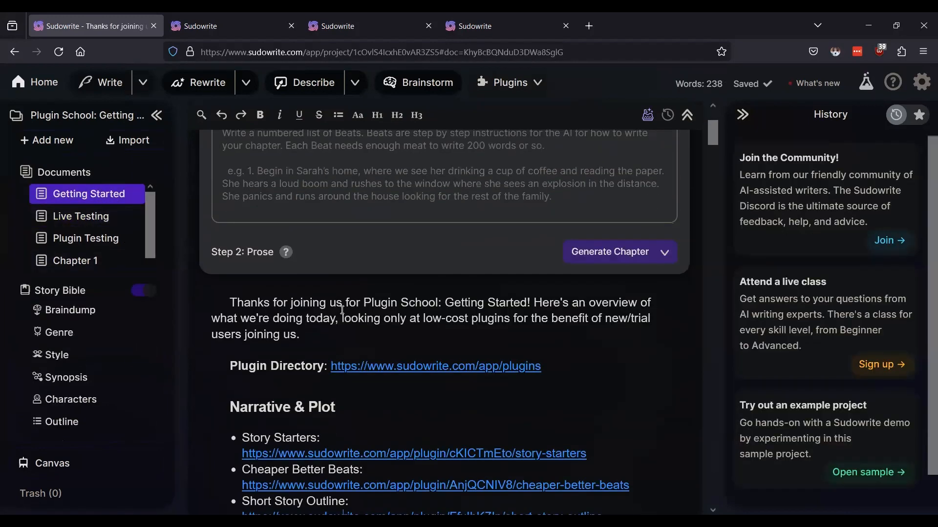
# Step: Run the Cheaper Better Beats plugin in the Live Testing document
pyautogui.click(102, 225)
pyautogui.scroll(-10, 344, 305)
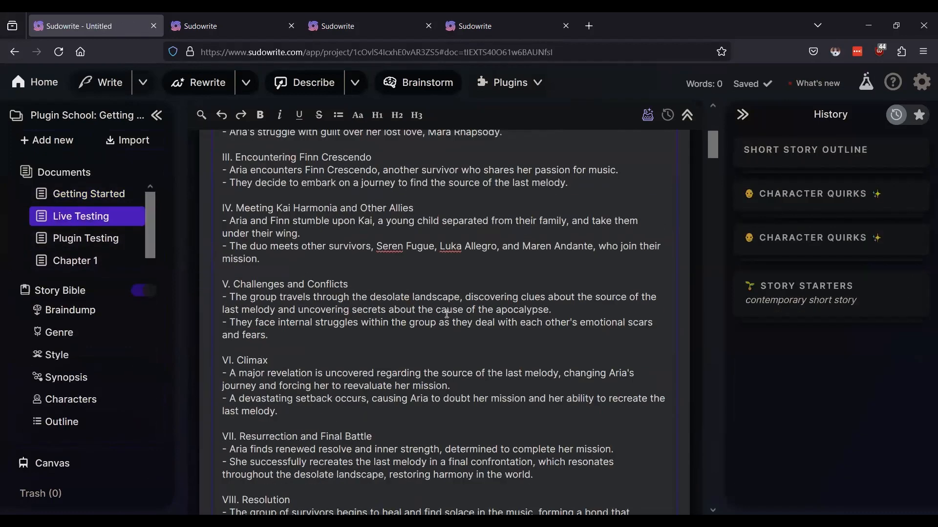
pyautogui.scroll(-3, 380, 379)
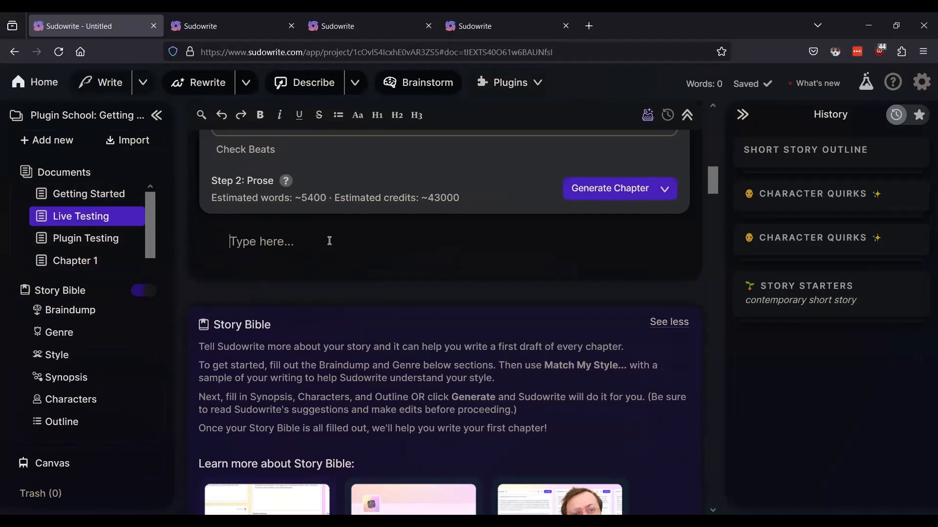
pyautogui.click(539, 87)
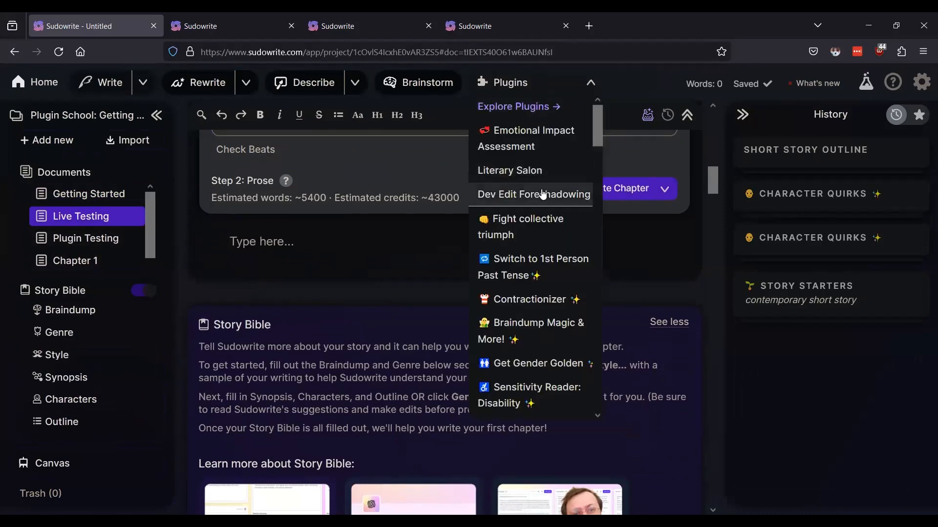
pyautogui.scroll(-4, 541, 193)
pyautogui.scroll(-15, 542, 193)
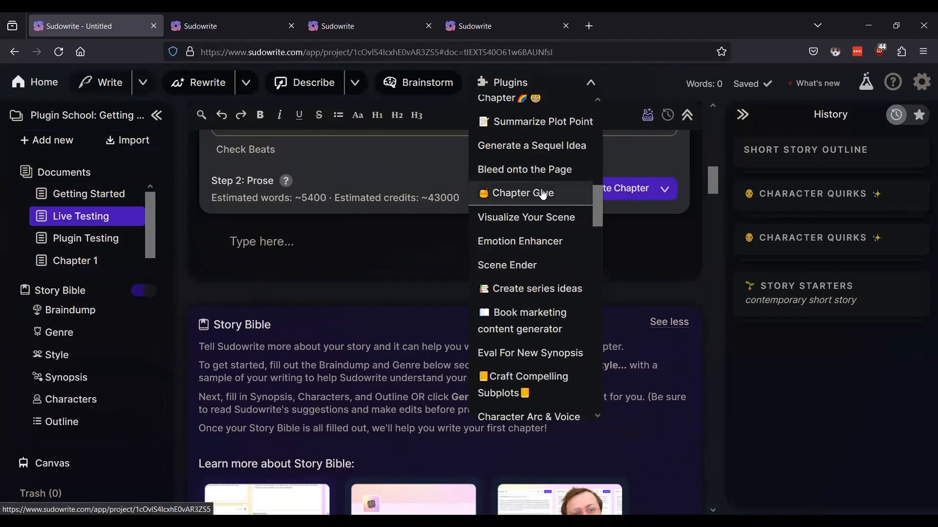
pyautogui.scroll(-10, 542, 194)
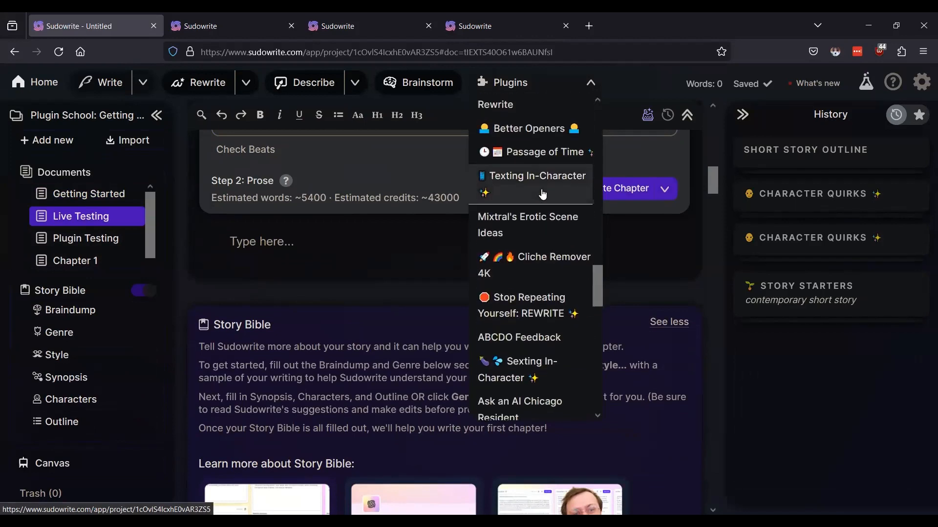
pyautogui.scroll(-6, 541, 186)
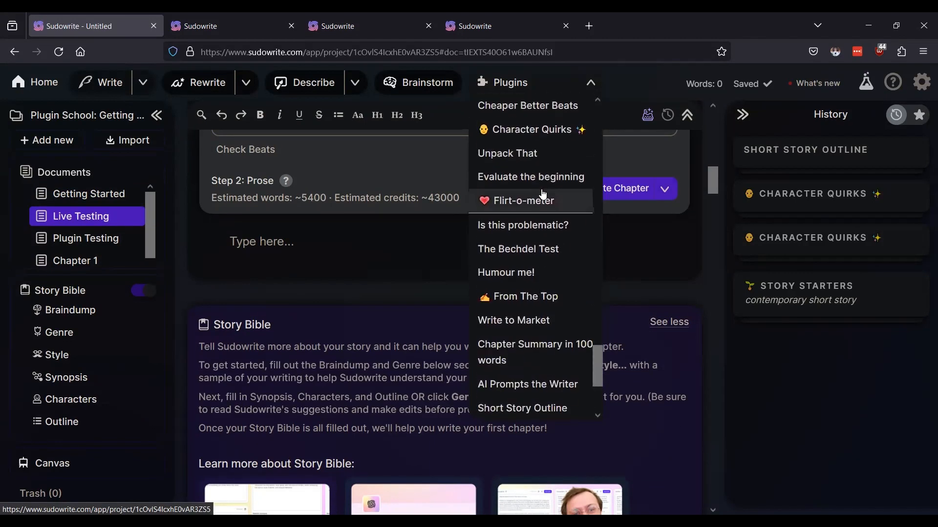
pyautogui.click(520, 108)
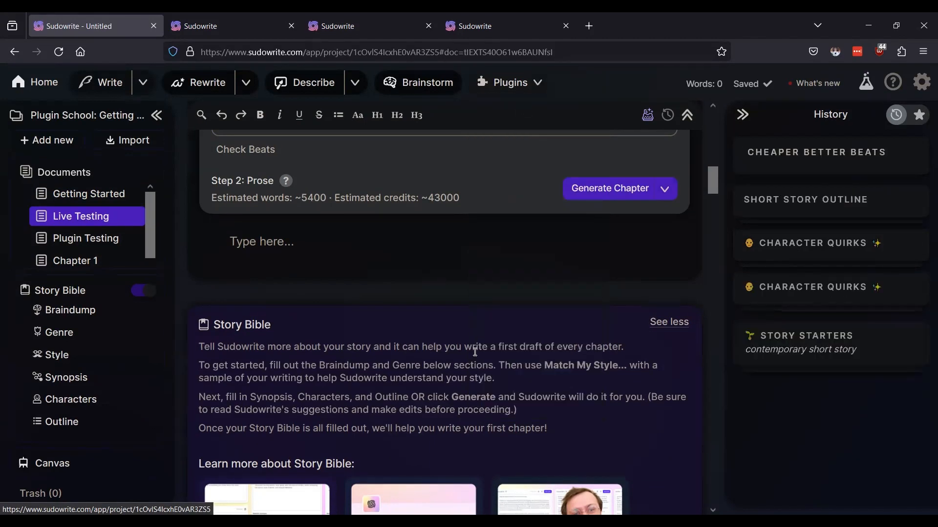
# Step: Expand the Cheaper Better Beats result and read its detailed beats from Introduction through Conclusion
pyautogui.scroll(5, 437, 259)
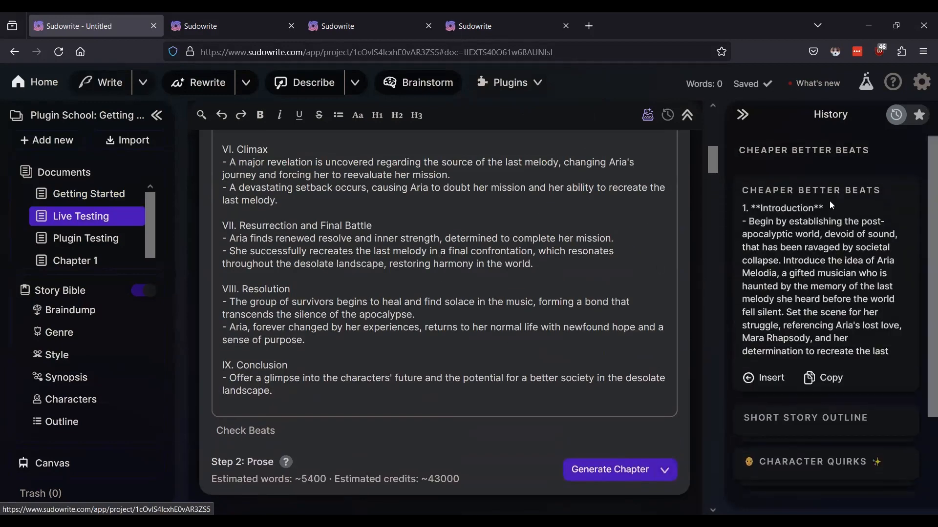
pyautogui.click(829, 201)
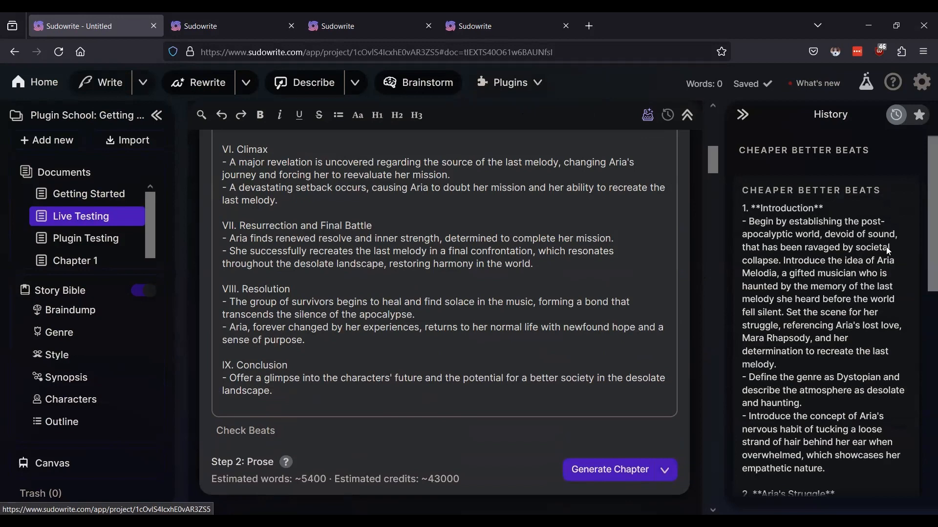
pyautogui.scroll(-10, 886, 247)
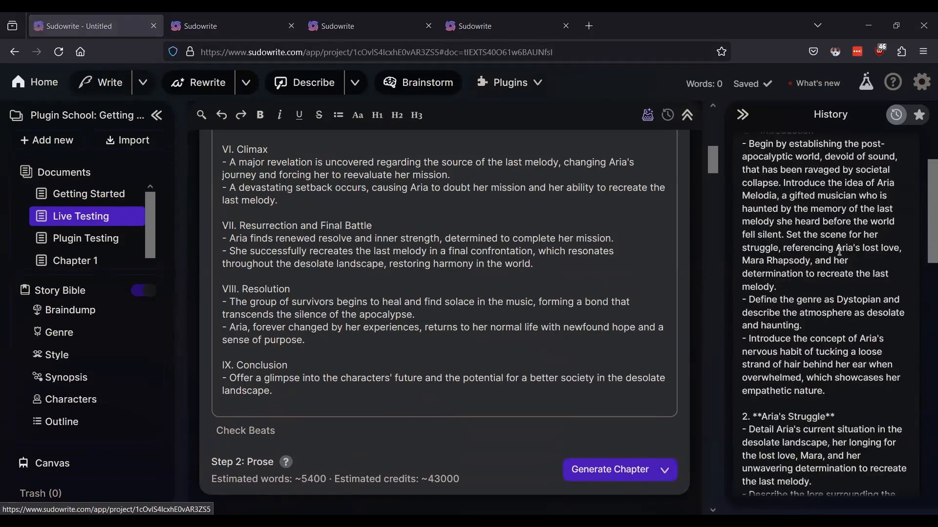
pyautogui.scroll(-10, 839, 252)
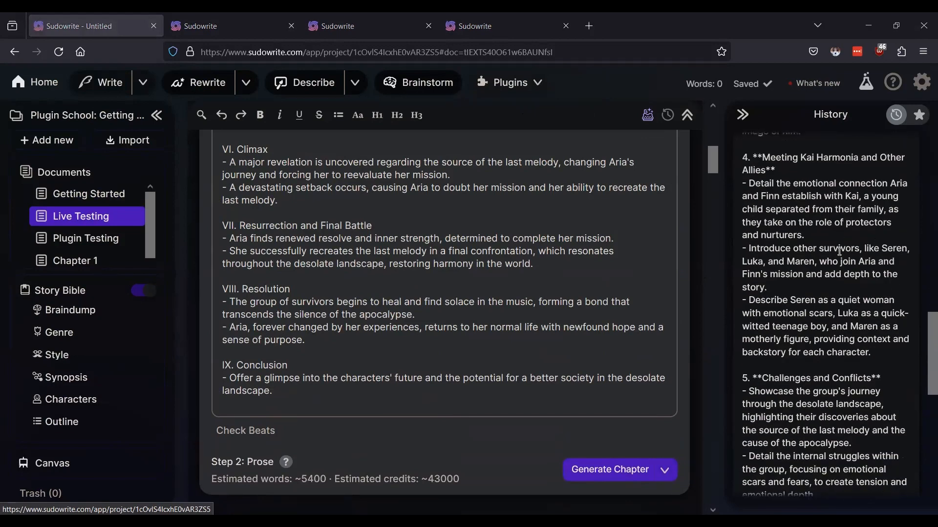
pyautogui.scroll(-6, 838, 251)
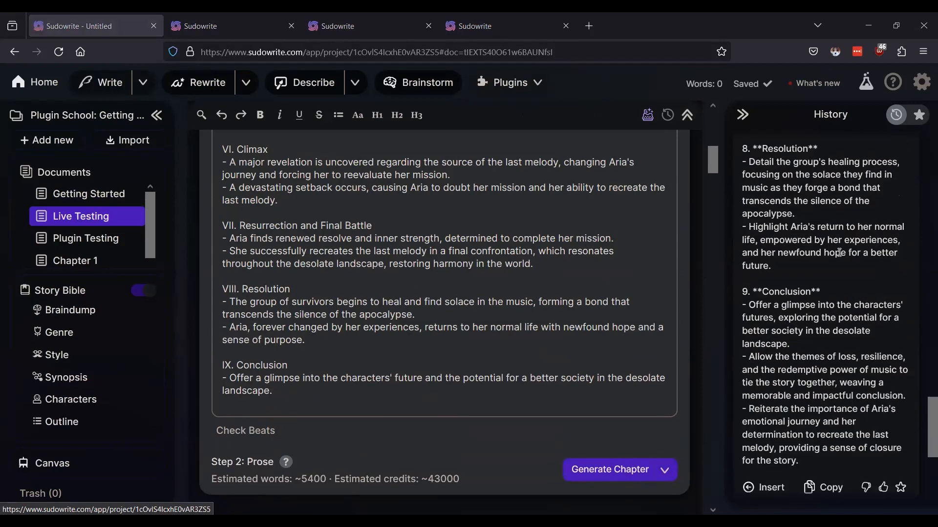
pyautogui.scroll(-4, 826, 259)
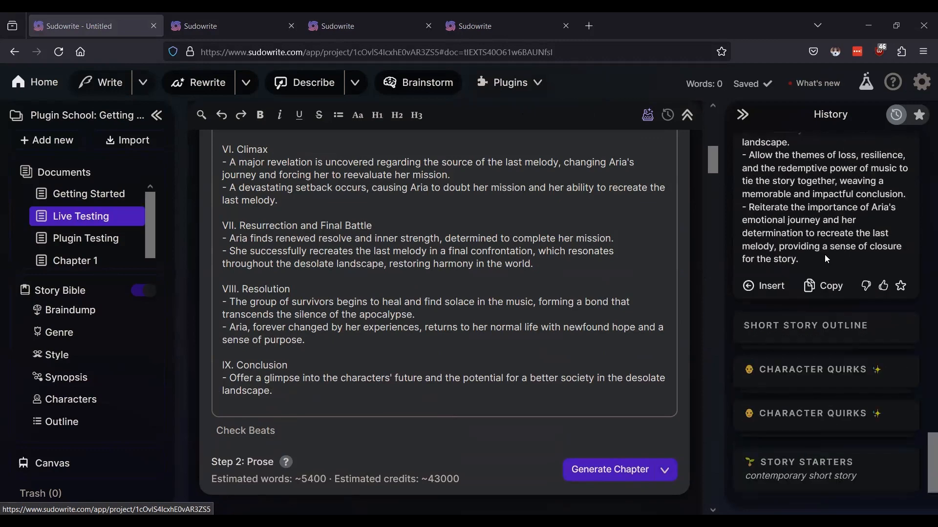
pyautogui.scroll(1, 825, 258)
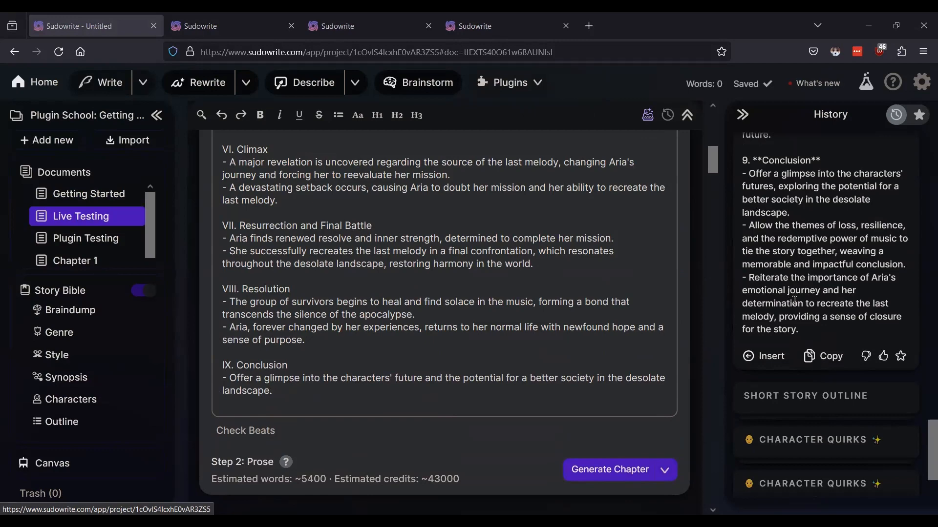
# Step: Clear the old outline from the Chapter Generator's Beats field
pyautogui.click(459, 381)
pyautogui.hotkey('ctrl', 'a')
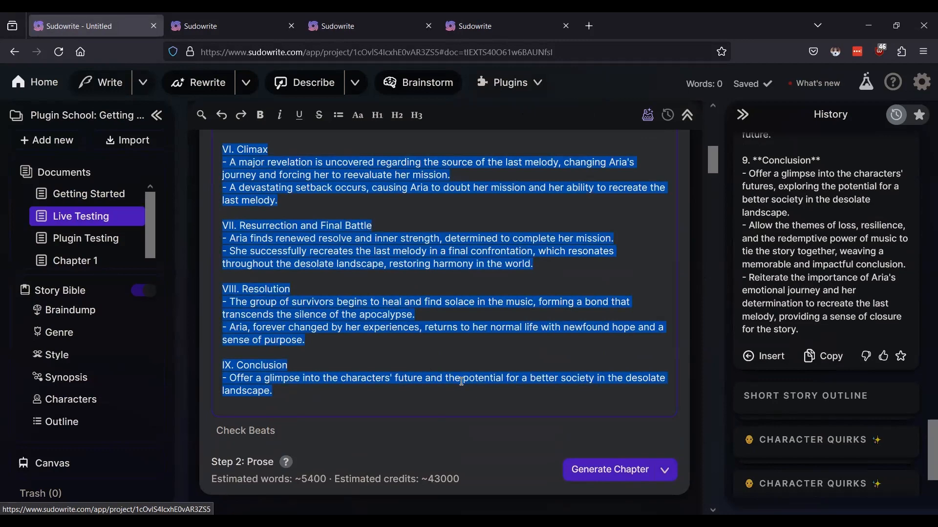
pyautogui.press('BackSpace')
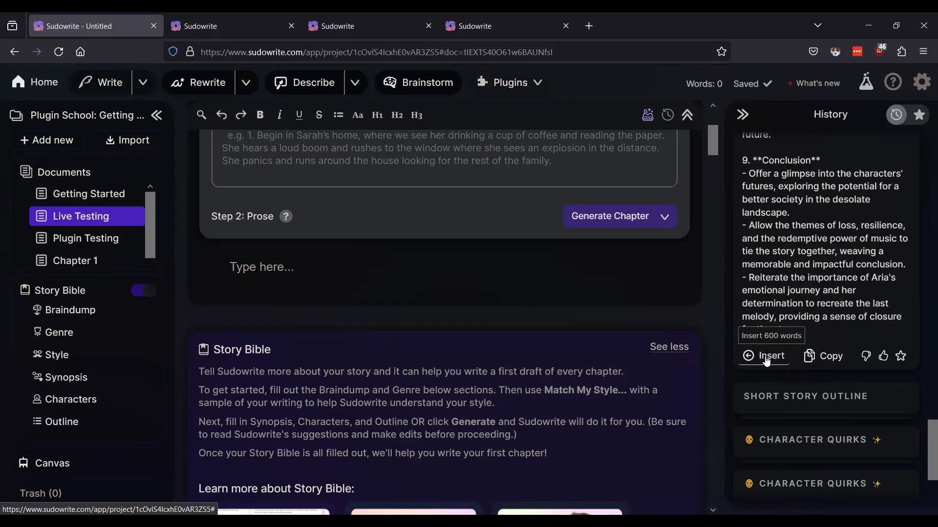
# Step: Insert the Cheaper Better Beats result into the document body and move all of it into the empty Beats field
pyautogui.click(766, 361)
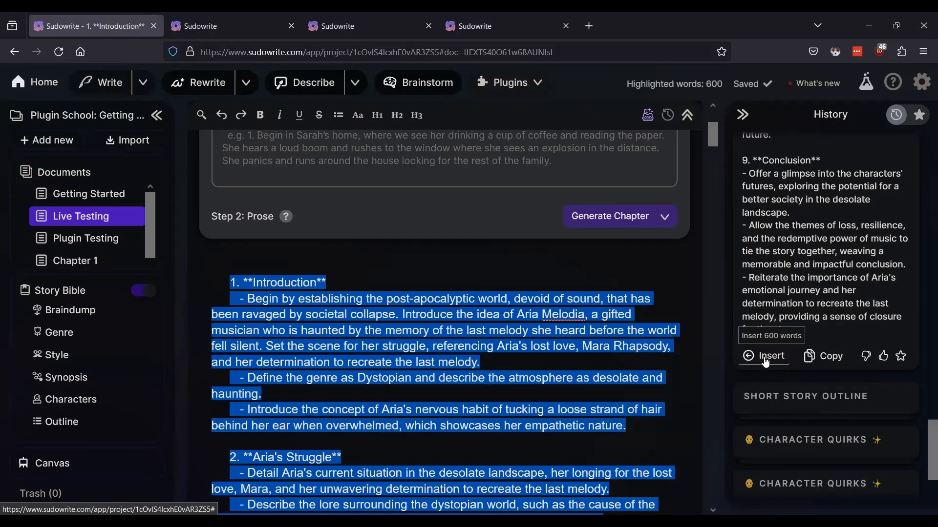
pyautogui.click(336, 376)
pyautogui.hotkey('ctrl', 'a')
pyautogui.press('BackSpace')
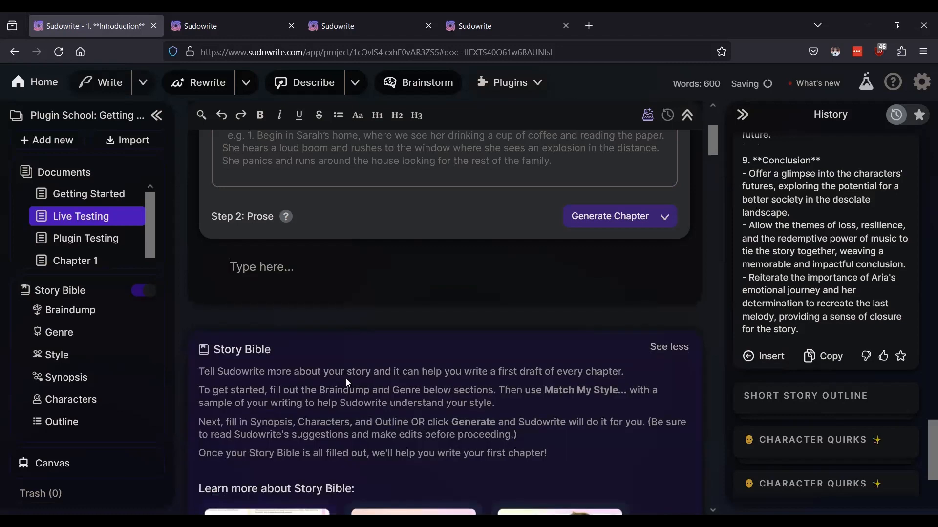
pyautogui.scroll(4, 404, 165)
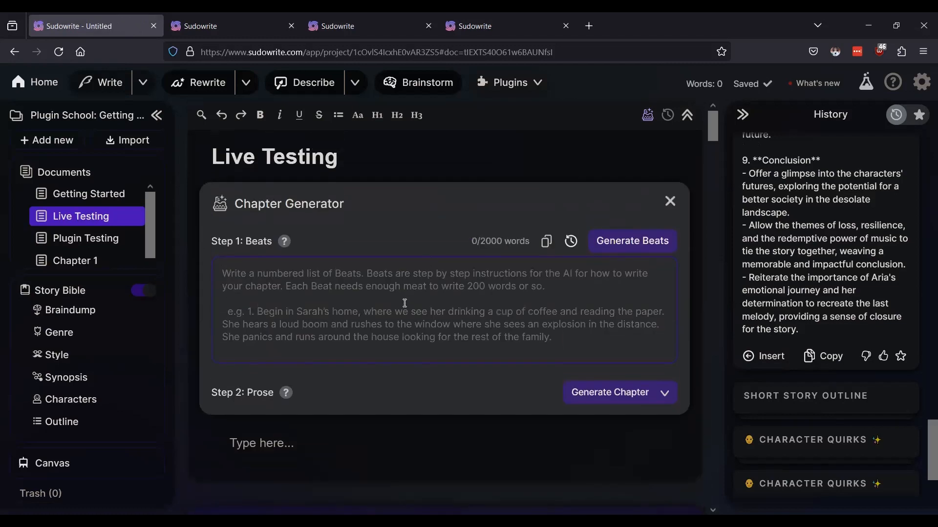
pyautogui.hotkey('ctrl', 'v')
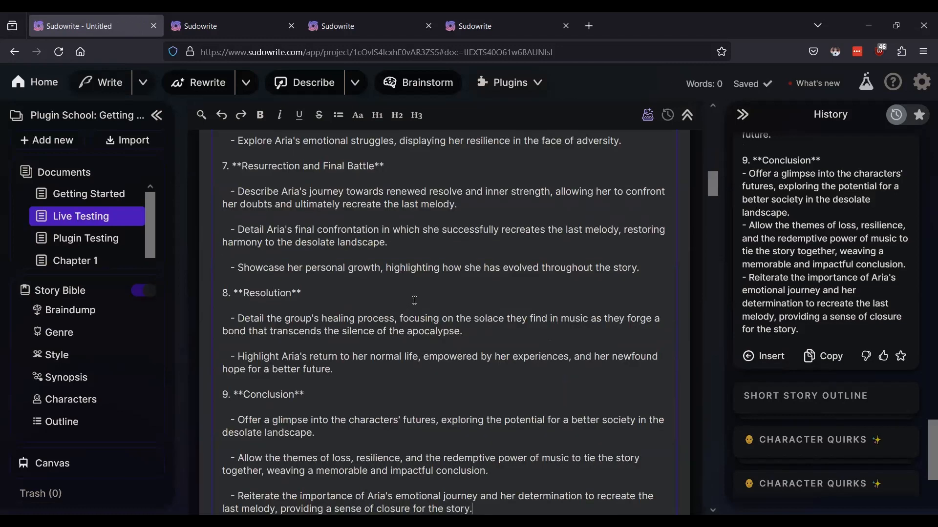
# Step: Set the chapter generation mode to the experimental Mythomax 13B model
pyautogui.scroll(-2, 400, 317)
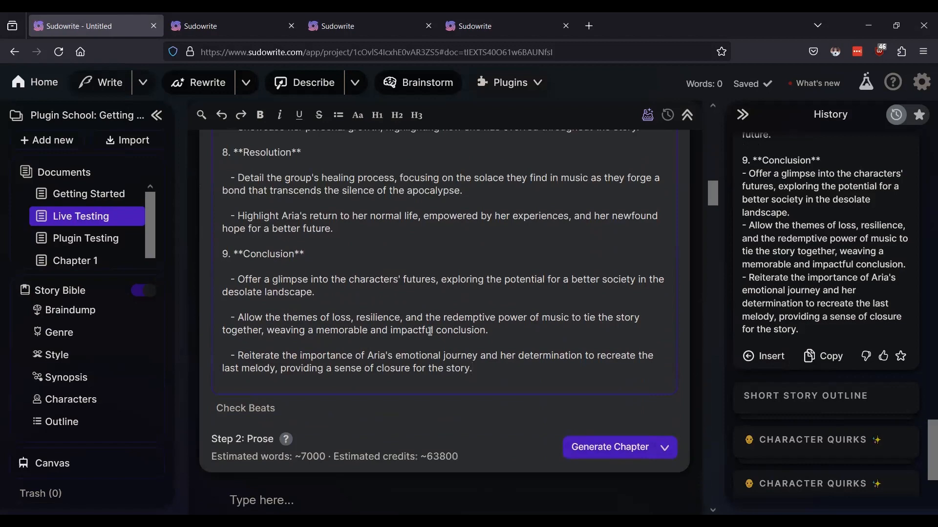
pyautogui.click(671, 457)
pyautogui.scroll(-2, 565, 383)
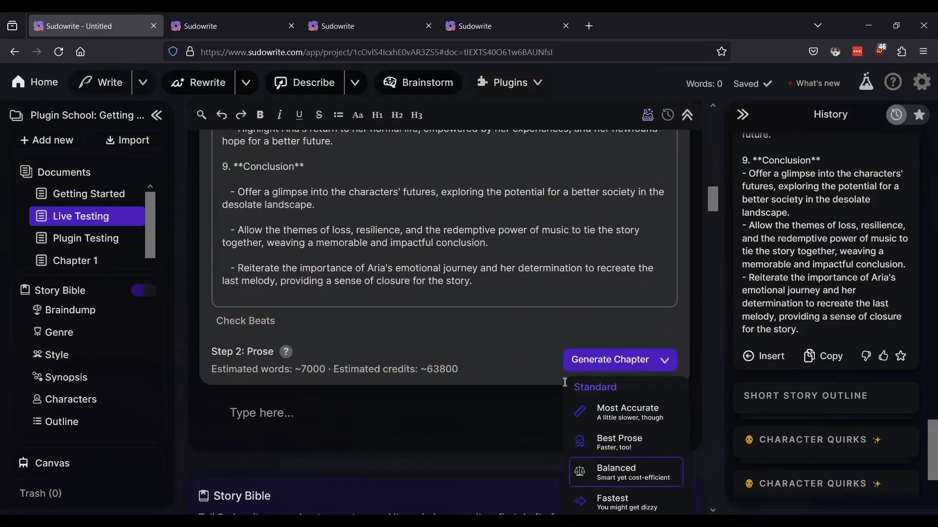
pyautogui.scroll(-5, 670, 327)
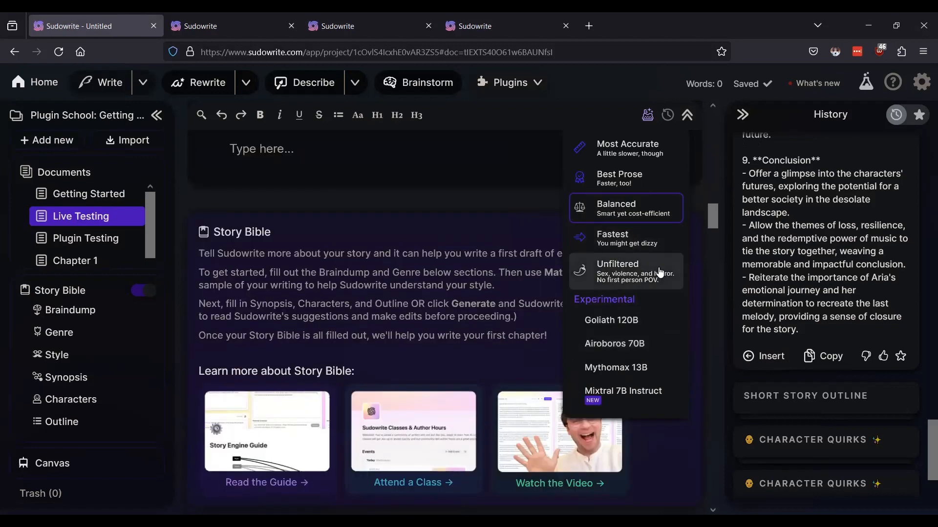
pyautogui.click(635, 369)
pyautogui.scroll(3, 517, 166)
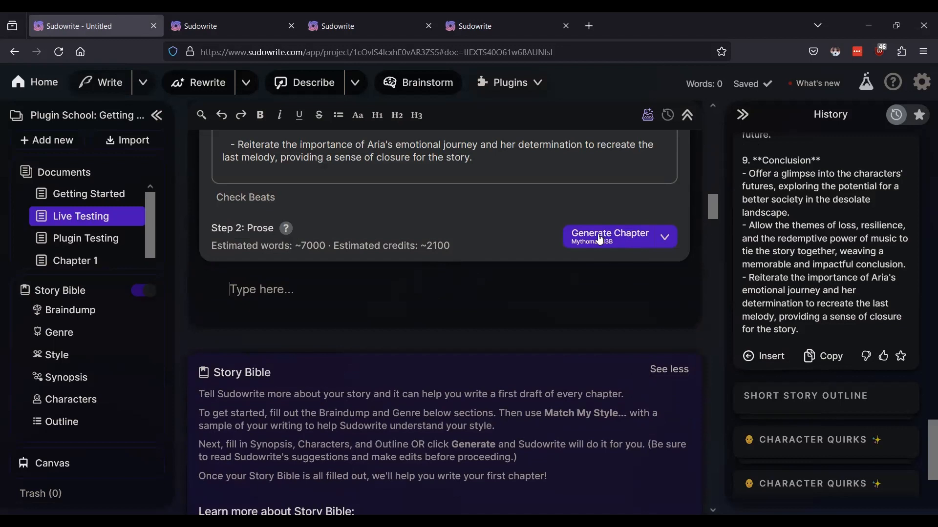
# Step: Generate the chapter prose from the enriched beats and pause the writing during Beats 5 and 6
pyautogui.click(618, 238)
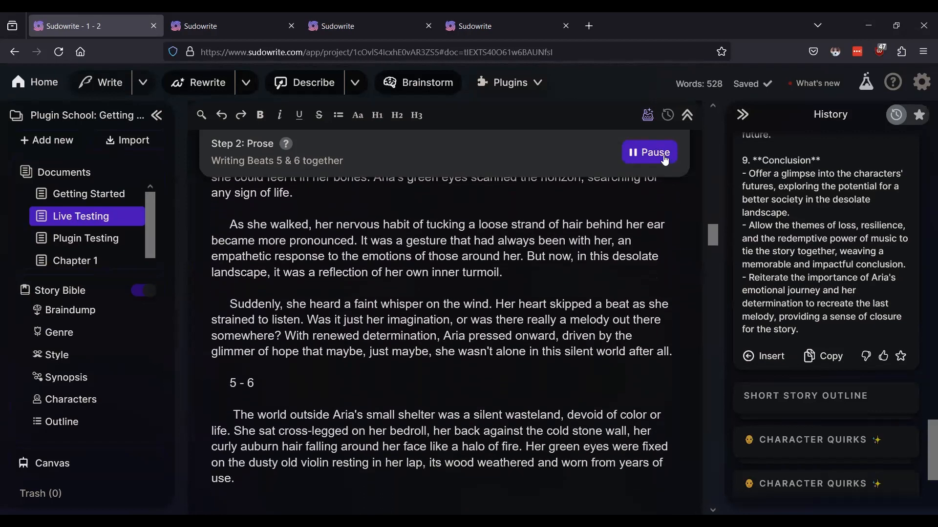
pyautogui.click(648, 154)
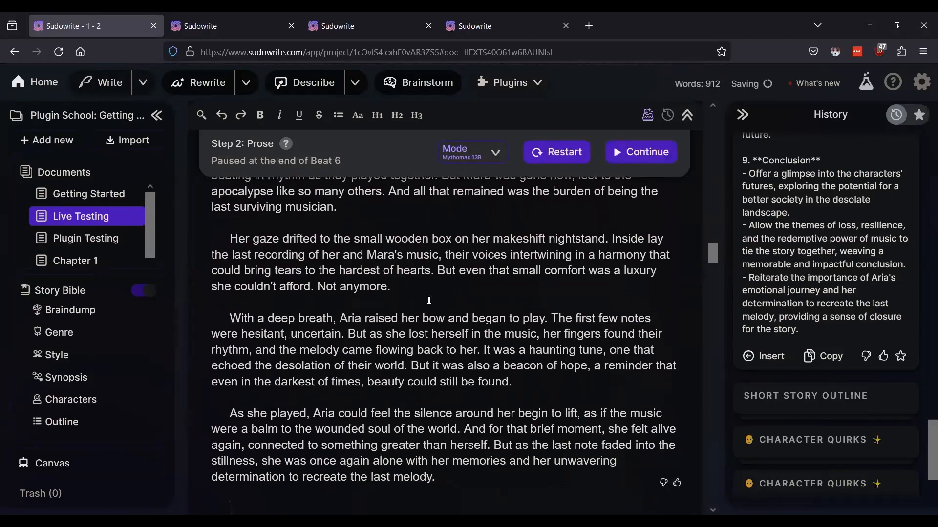
pyautogui.scroll(20, 429, 301)
pyautogui.scroll(3, 430, 301)
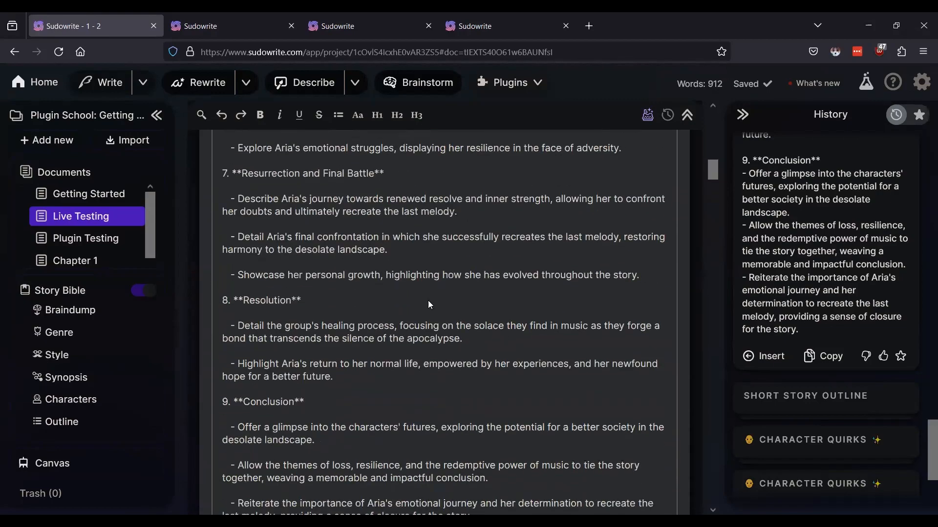
# Step: Delete the 1 - 2 section's prose from "Her empathy extended beyond the music" through its last paragraph, along with the "3 - 4" label below it
pyautogui.scroll(-14, 429, 301)
pyautogui.scroll(7, 429, 301)
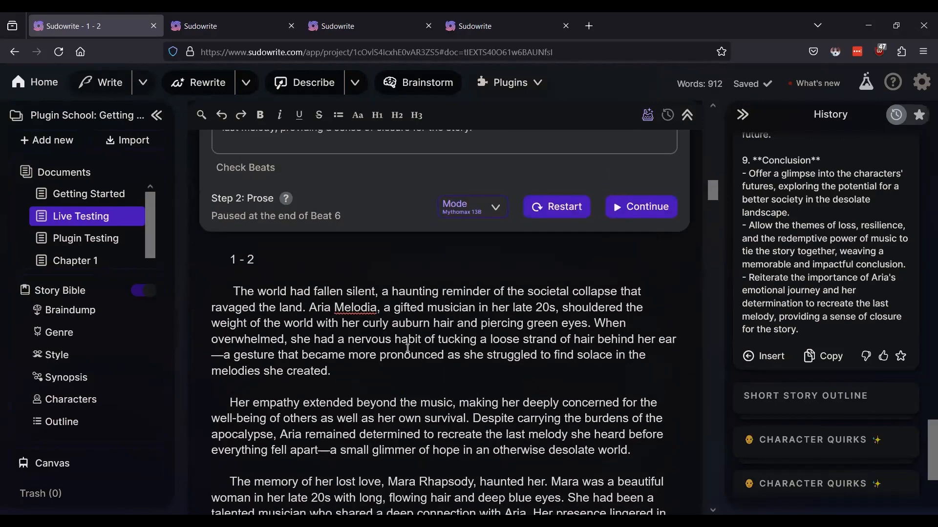
pyautogui.scroll(-2, 414, 335)
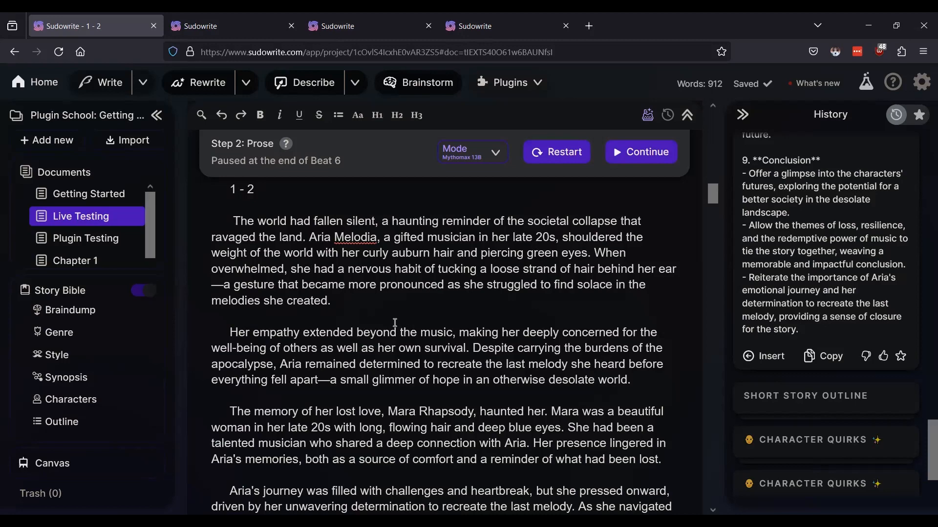
pyautogui.scroll(-6, 394, 322)
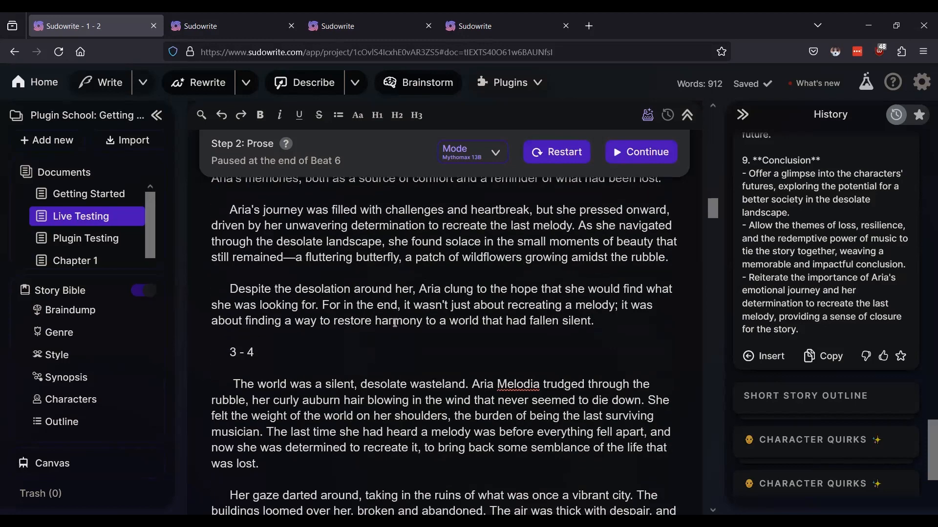
pyautogui.scroll(-2, 394, 322)
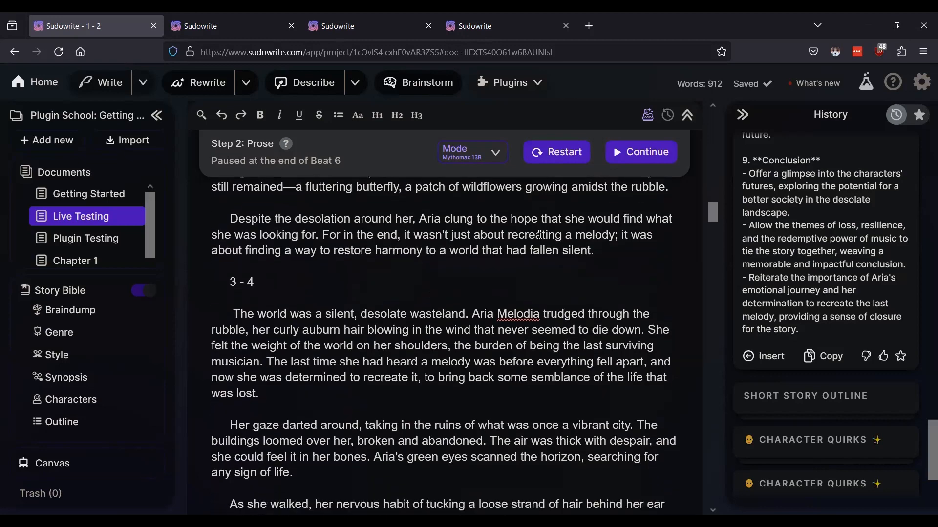
pyautogui.scroll(4, 575, 246)
pyautogui.moveTo(607, 390); pyautogui.dragTo(592, 375)
pyautogui.moveTo(529, 351); pyautogui.dragTo(198, 176)
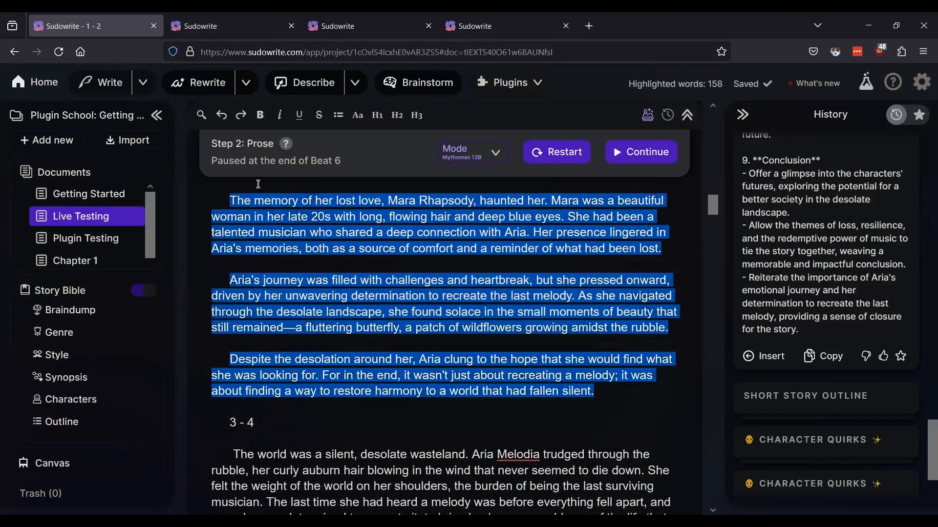
pyautogui.scroll(4, 327, 365)
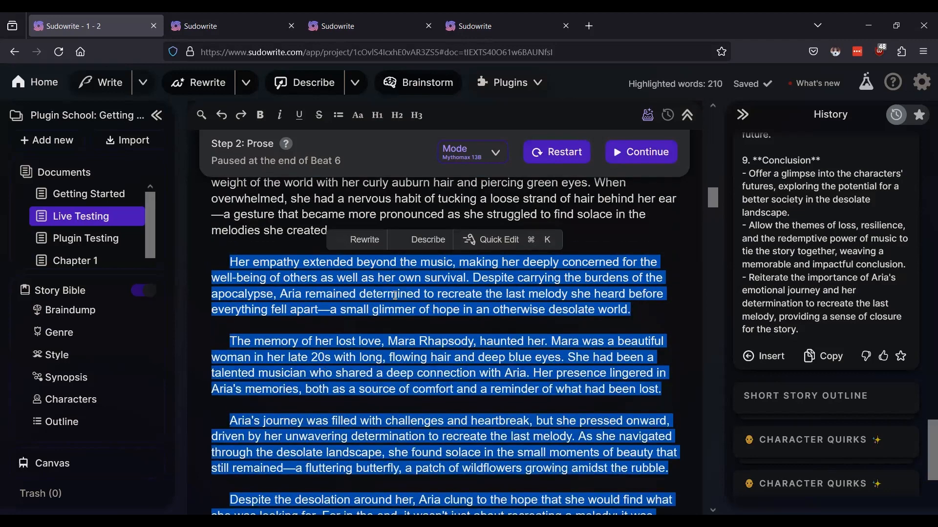
pyautogui.write('3 - 4')
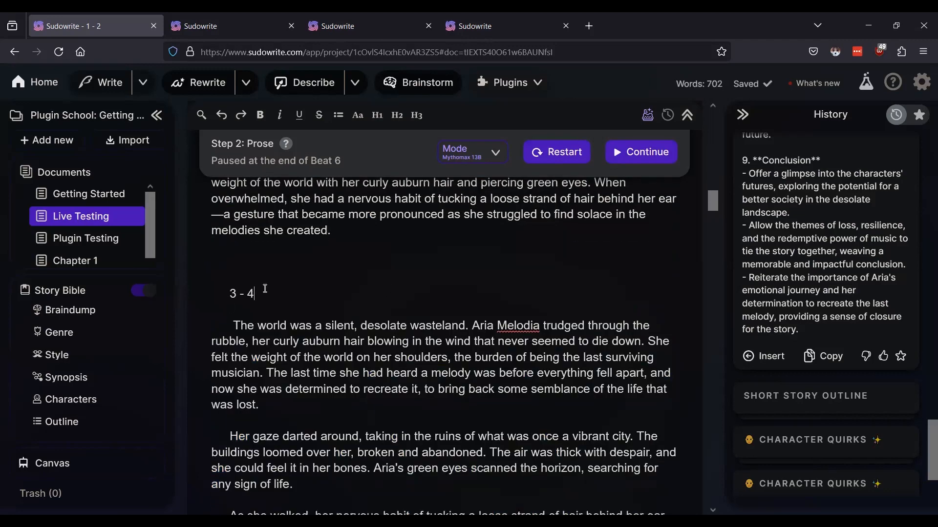
pyautogui.tripleClick(265, 288)
pyautogui.press('BackSpace')
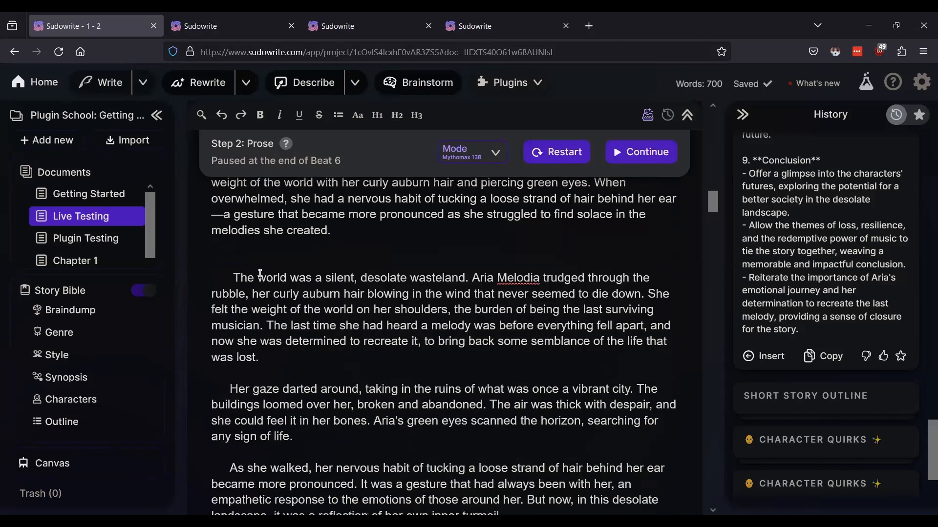
# Step: Hide the Chapter Generator so only the prose shows, and return to the beginning of the Live Testing document
pyautogui.scroll(10, 579, 239)
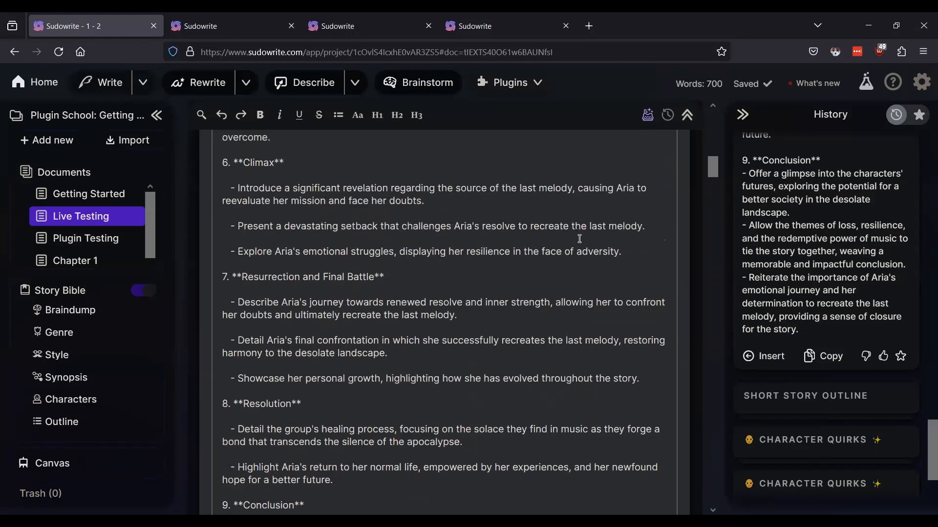
pyautogui.scroll(5, 580, 239)
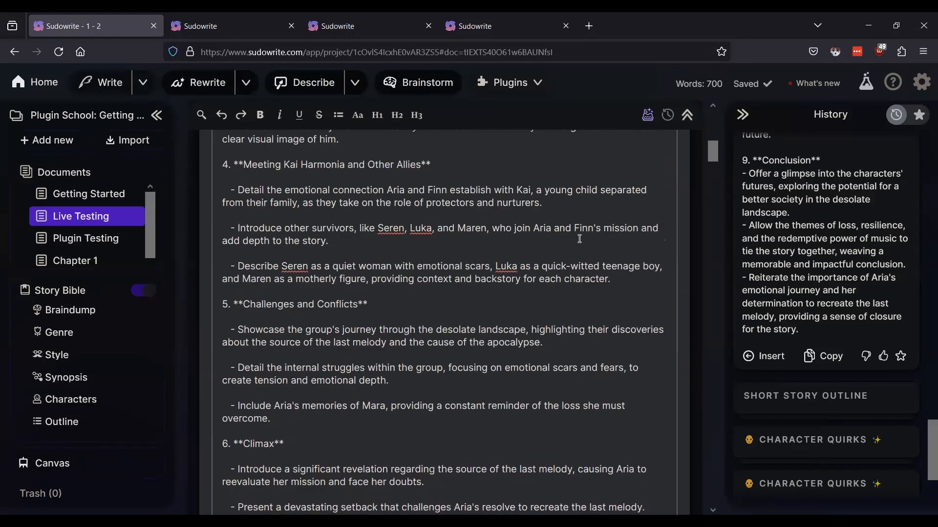
pyautogui.click(647, 121)
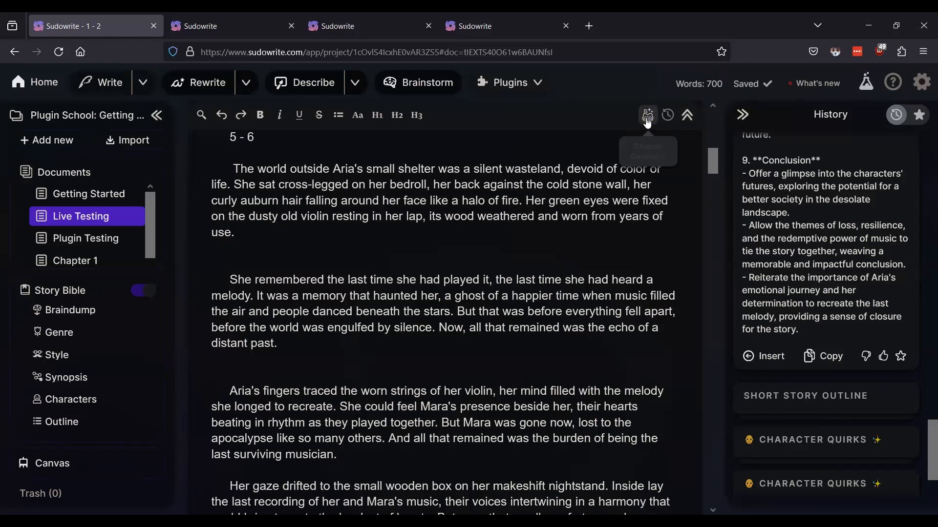
pyautogui.click(647, 120)
pyautogui.click(648, 120)
pyautogui.scroll(10, 442, 342)
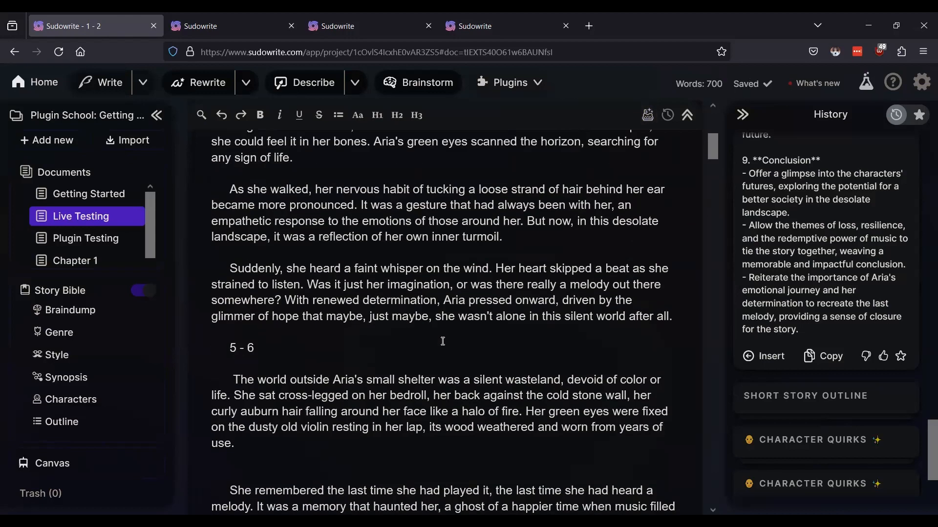
pyautogui.scroll(1, 443, 341)
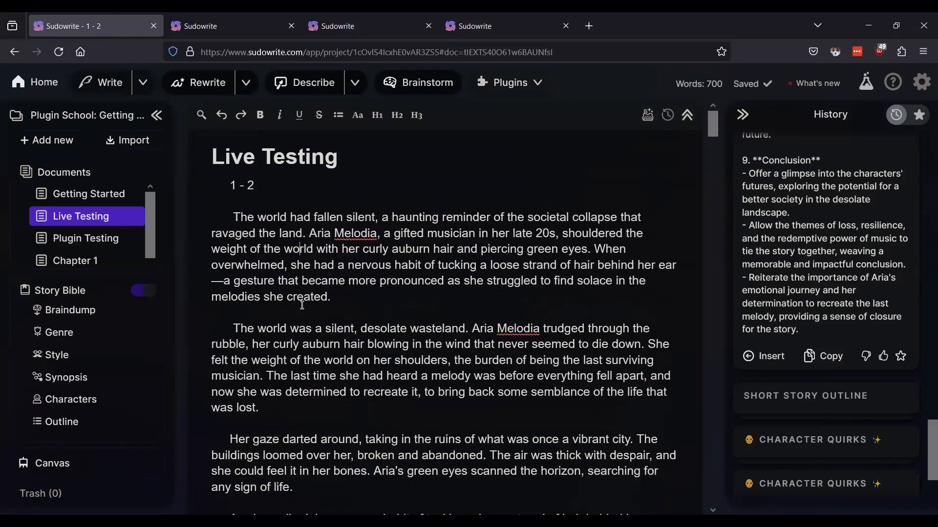
# Step: Delete the "1 - 2" label, the opening paragraph and the leftover blank line from the start of the Live Testing document
pyautogui.scroll(-10, 313, 312)
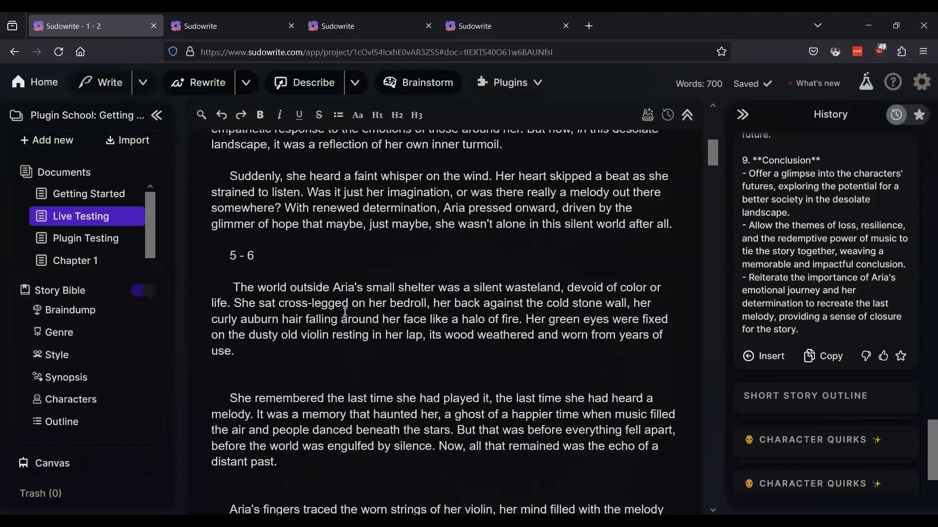
pyautogui.scroll(7, 345, 311)
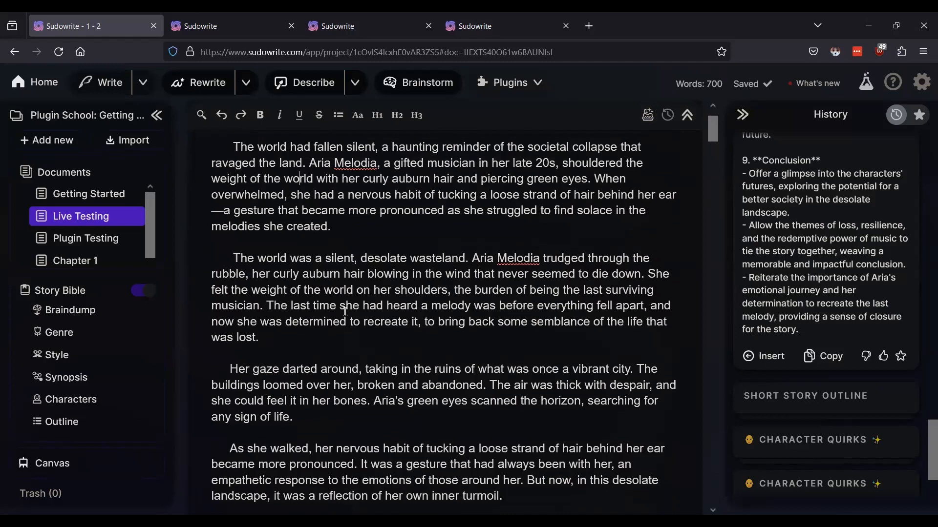
pyautogui.scroll(2, 345, 312)
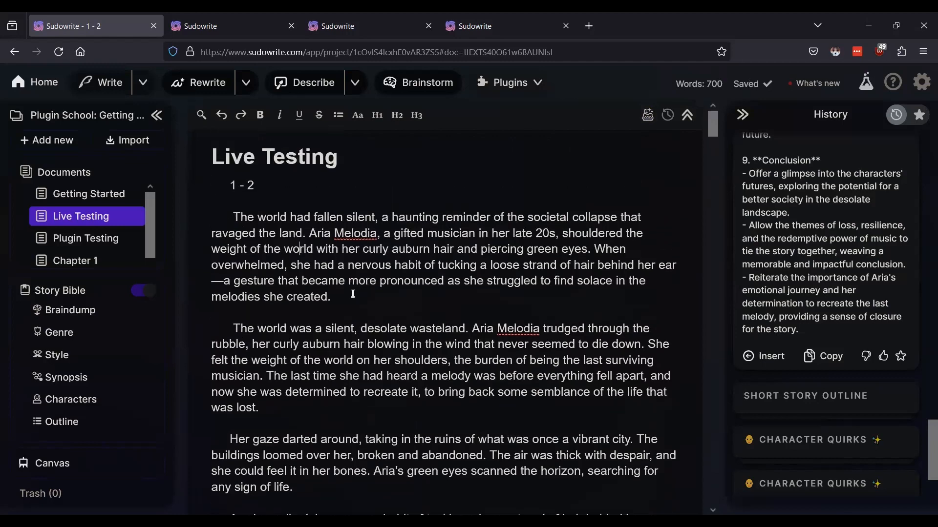
pyautogui.moveTo(356, 293); pyautogui.dragTo(206, 180)
pyautogui.press('BackSpace')
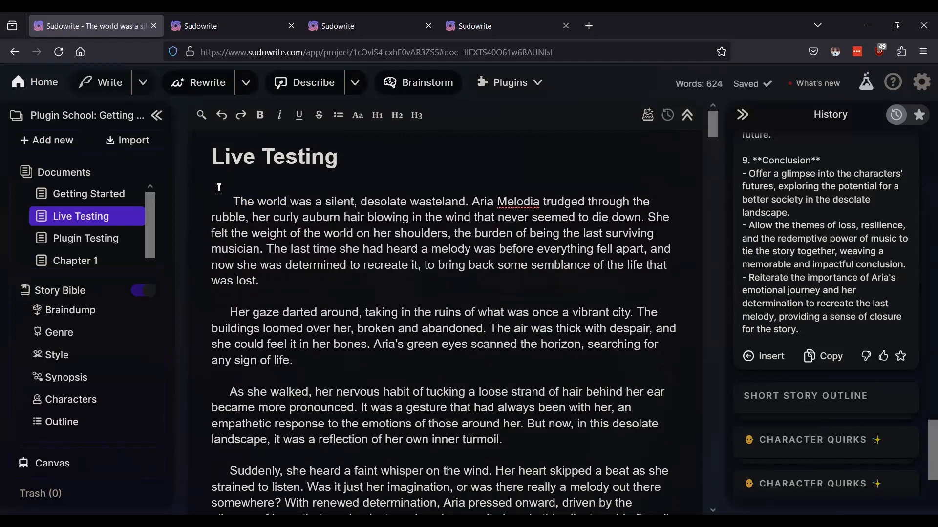
pyautogui.press('Delete')
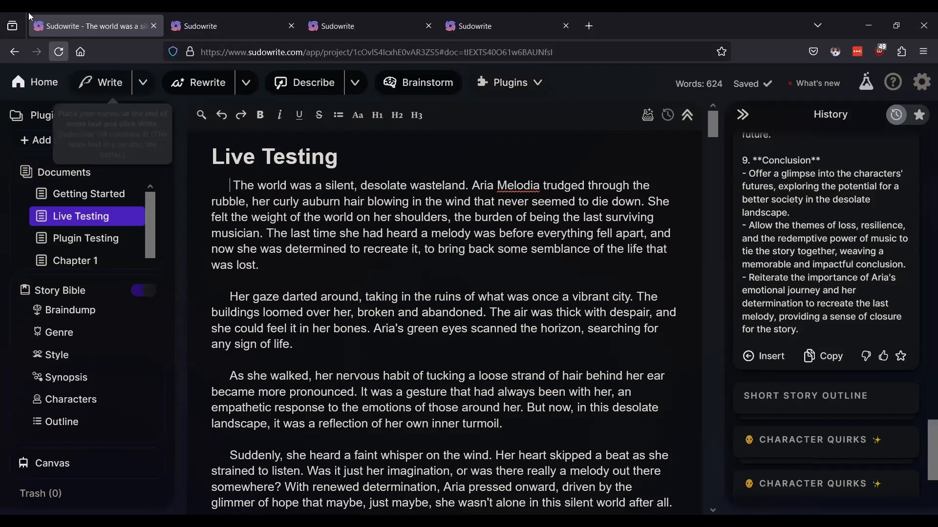
# Step: Open the Getting Started document and review its categorised plugin list down to the Editing & Revision section
pyautogui.click(52, 168)
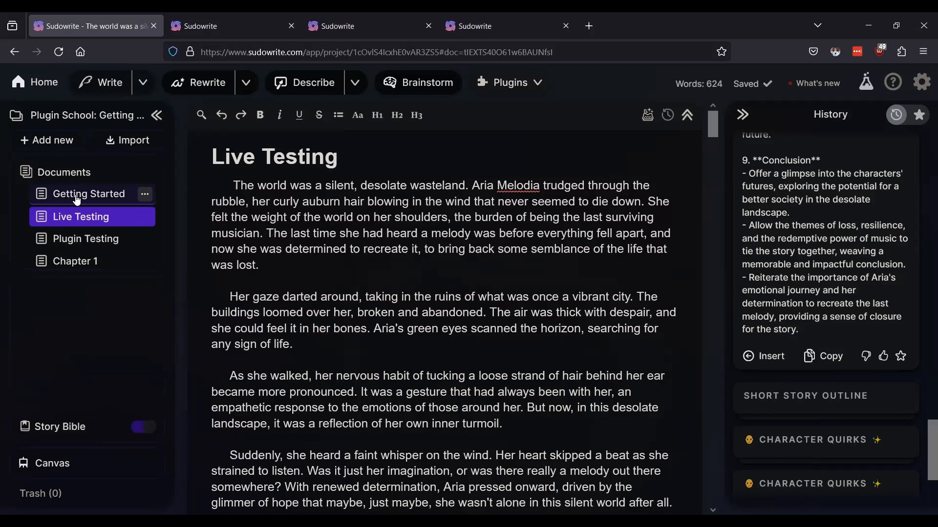
pyautogui.click(76, 196)
pyautogui.scroll(-5, 360, 251)
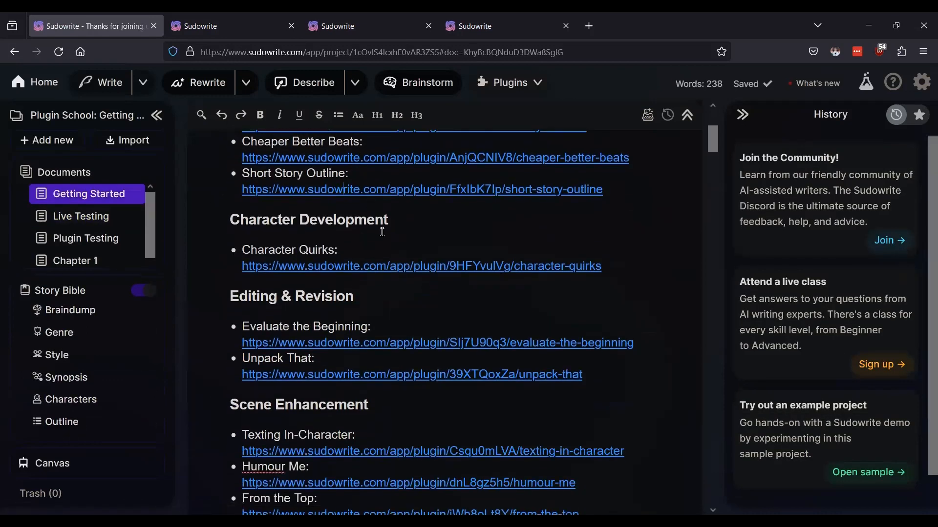
pyautogui.scroll(3, 383, 232)
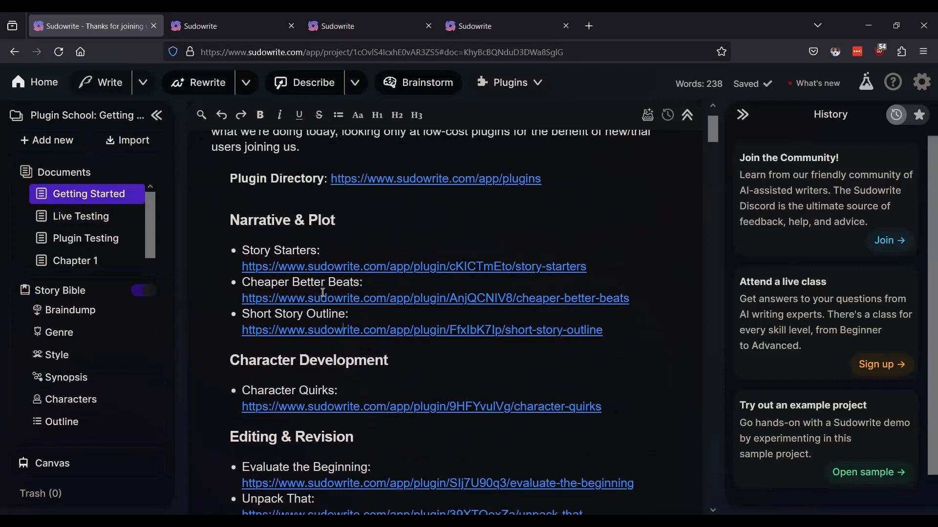
pyautogui.scroll(-2, 322, 292)
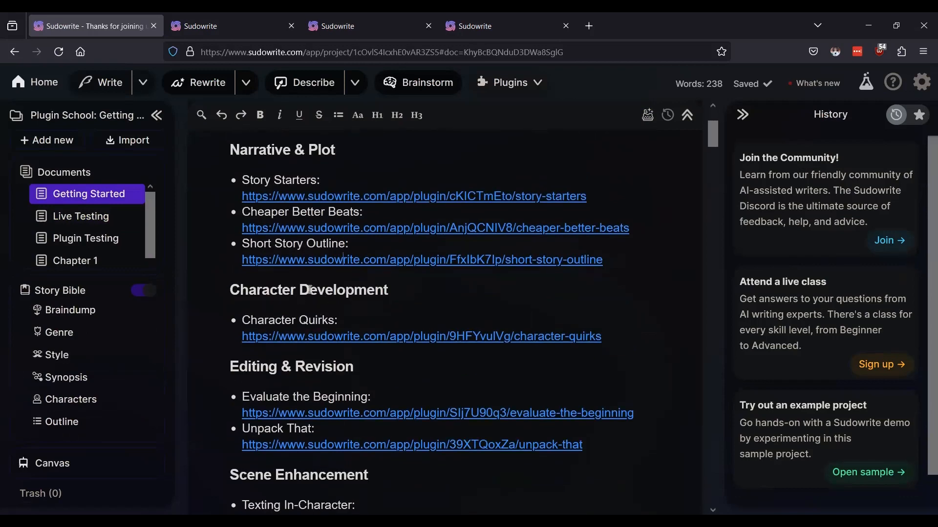
pyautogui.scroll(-4, 333, 293)
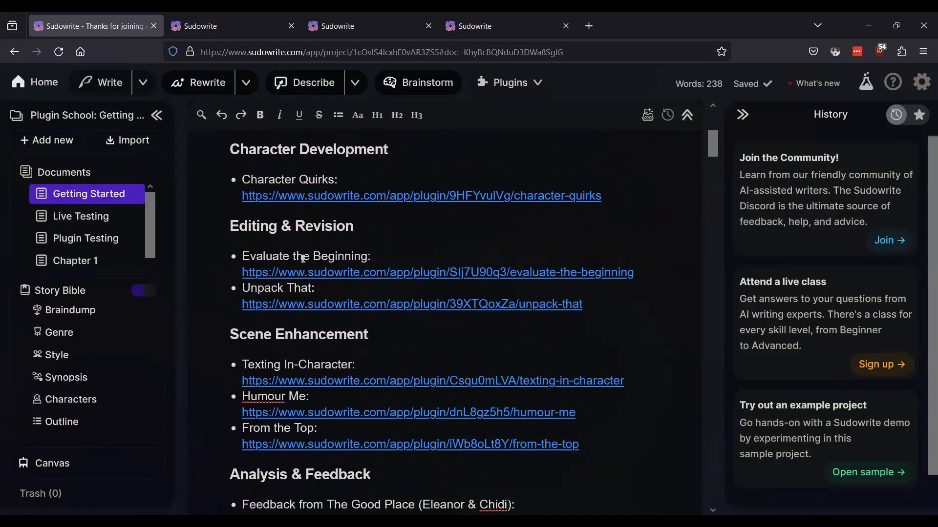
# Step: Switch from the Cheaper Better Beats plugin page to the main plugin directory
pyautogui.hotkey('ctrl', 'Tab')
pyautogui.scroll(2, 362, 280)
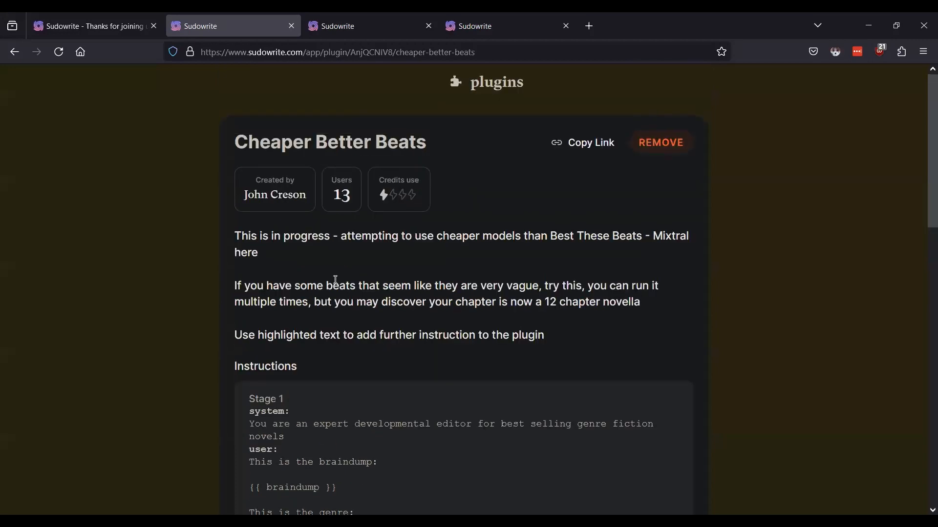
pyautogui.click(471, 94)
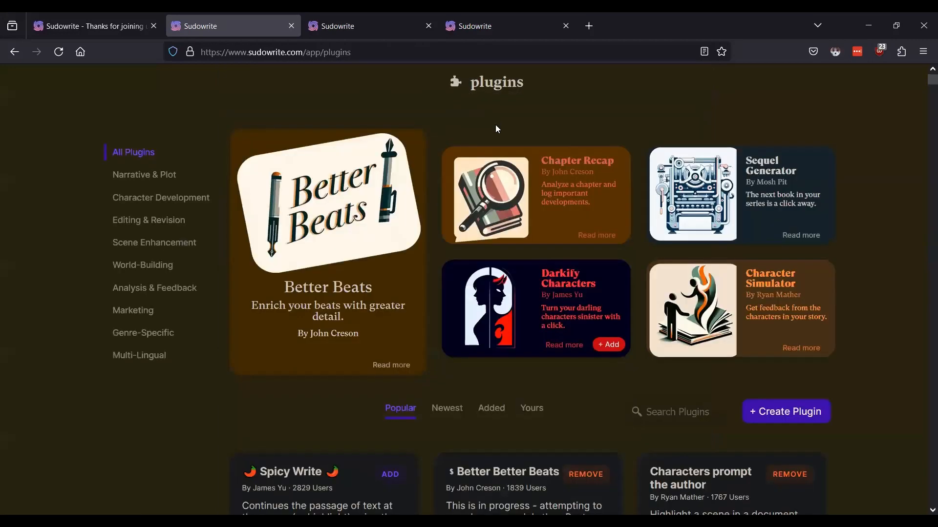
# Step: Search the plugin directory for "evaluate the beginning" and open the Evaluate the beginning plugin's page to read its description
pyautogui.click(669, 410)
pyautogui.write('evaluate tge beg')
pyautogui.press('BackSpace')
pyautogui.press('BackSpace')
pyautogui.press('BackSpace')
pyautogui.press('BackSpace')
pyautogui.press('BackSpace')
pyautogui.write('he beginning')
pyautogui.press('Return')
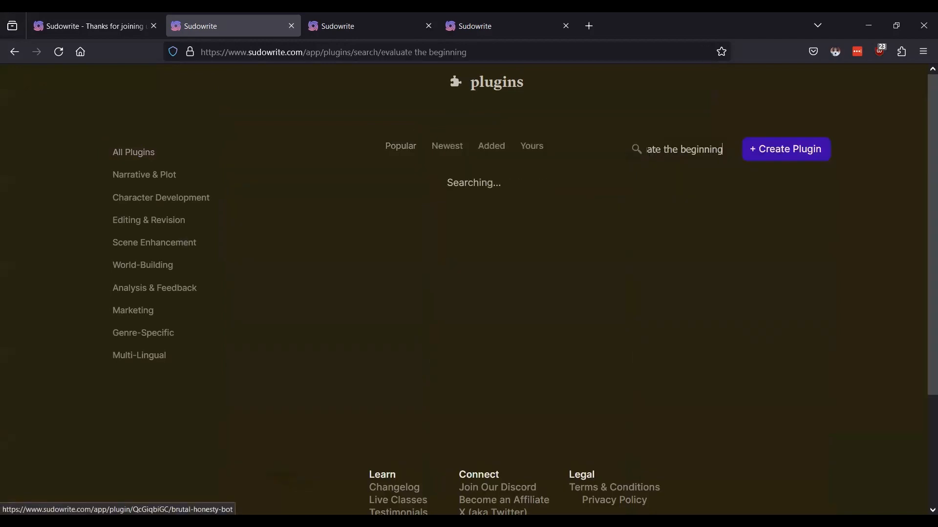
pyautogui.click(357, 265)
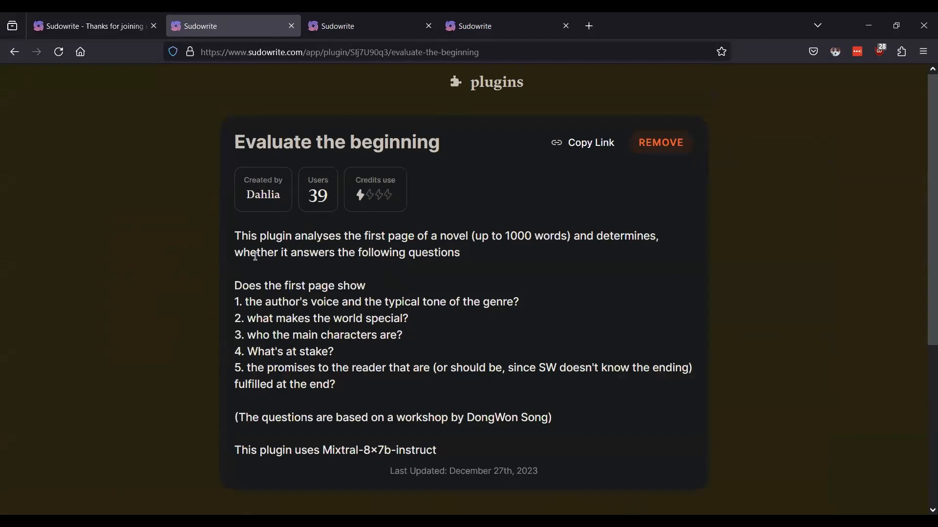
pyautogui.scroll(-2, 270, 249)
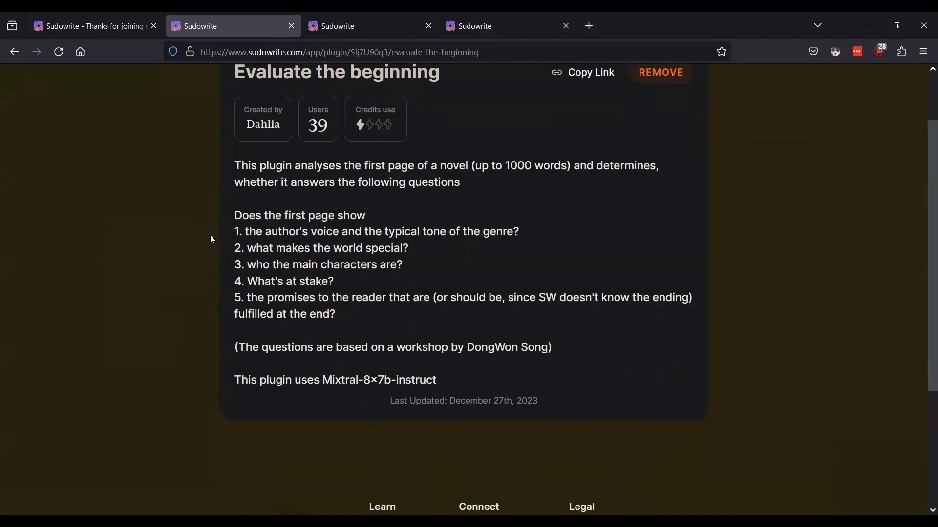
# Step: Open the Live Testing document, recheck the plugin description, and look through the story text from its beginning to its end
pyautogui.click(93, 29)
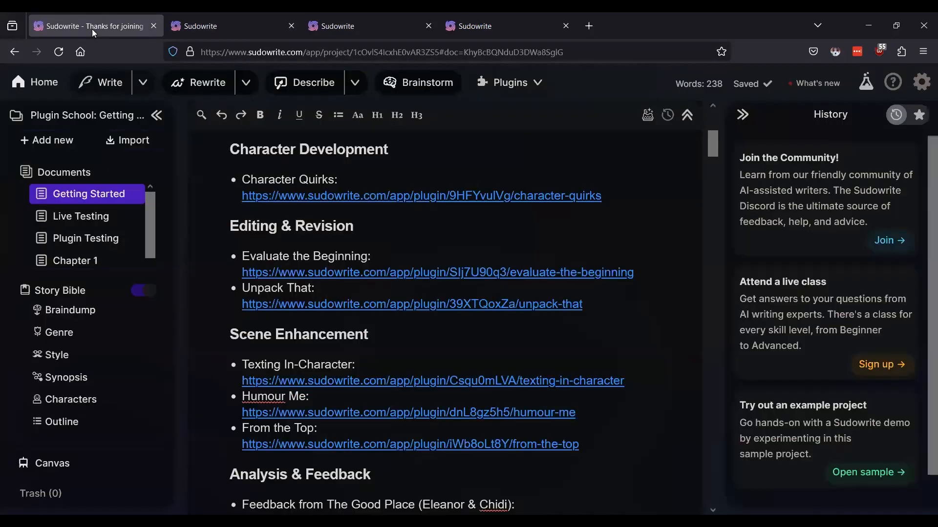
pyautogui.click(80, 217)
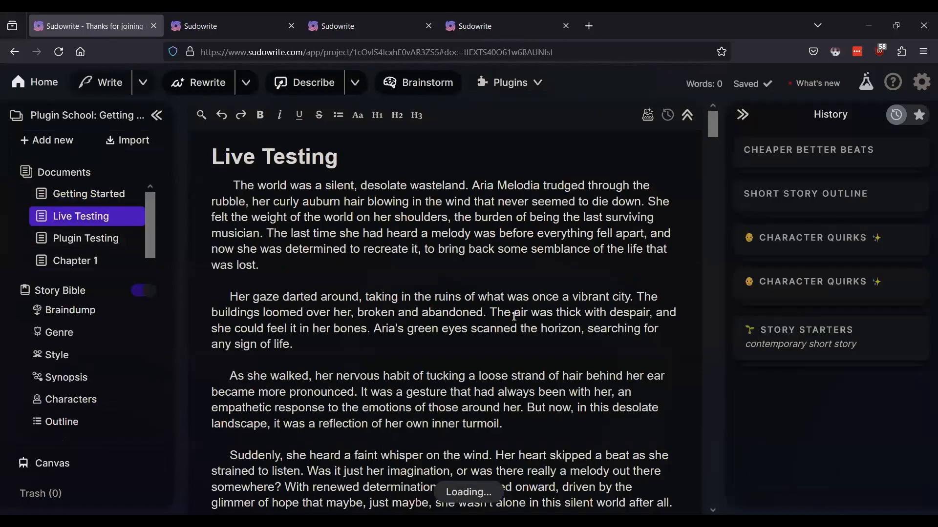
pyautogui.click(177, 20)
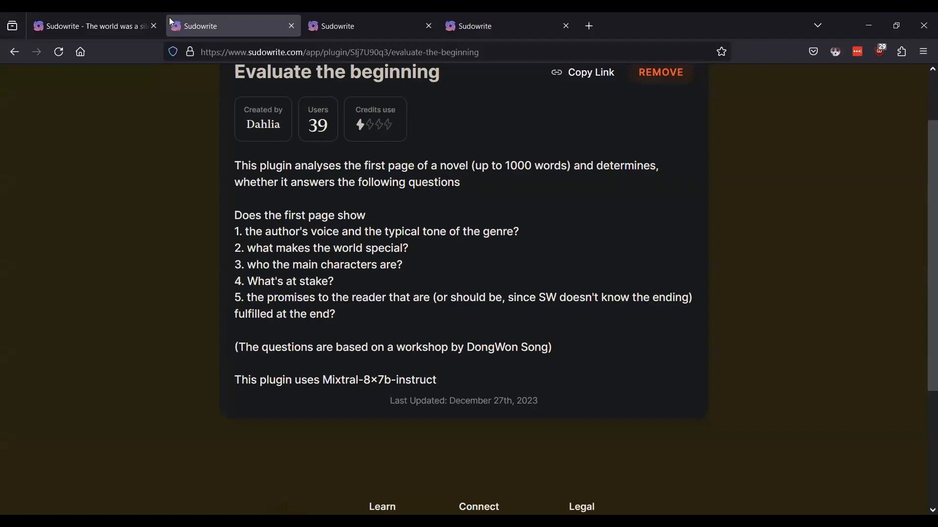
pyautogui.click(93, 29)
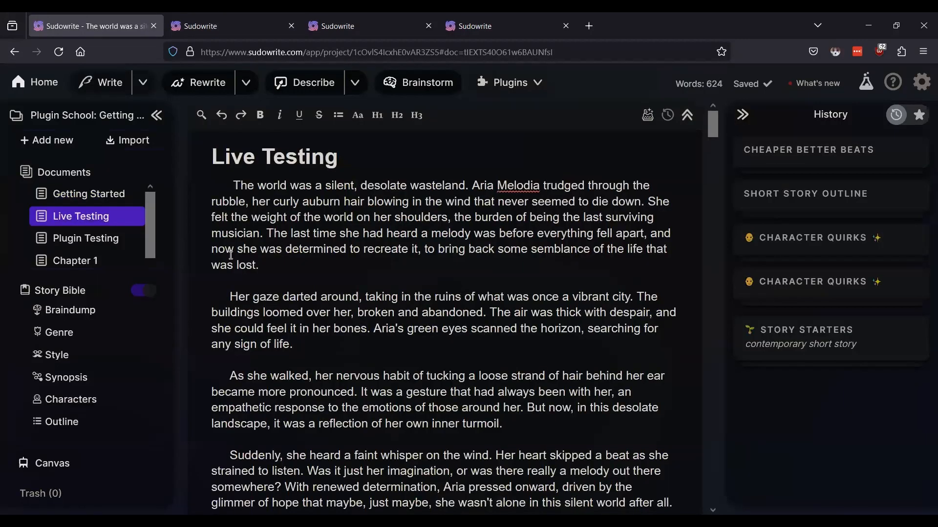
pyautogui.click(226, 186)
pyautogui.scroll(-15, 318, 274)
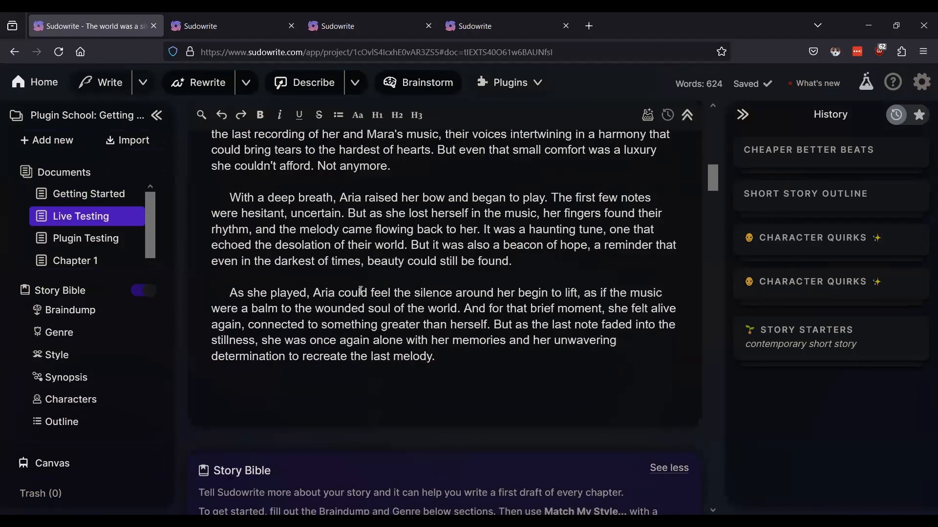
pyautogui.scroll(-5, 360, 292)
pyautogui.scroll(5, 360, 291)
pyautogui.scroll(-2, 483, 271)
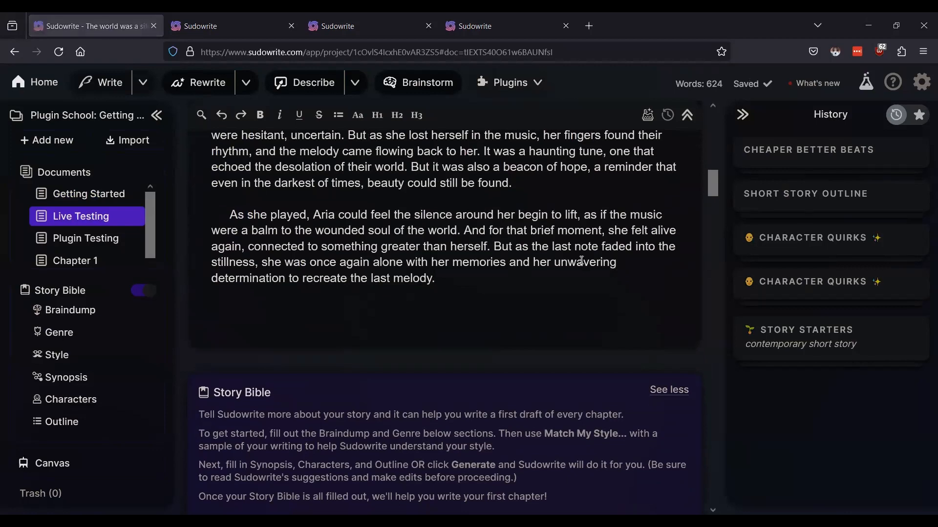
# Step: Run the Evaluate the beginning plugin on the Live Testing document
pyautogui.click(539, 83)
pyautogui.scroll(-15, 556, 260)
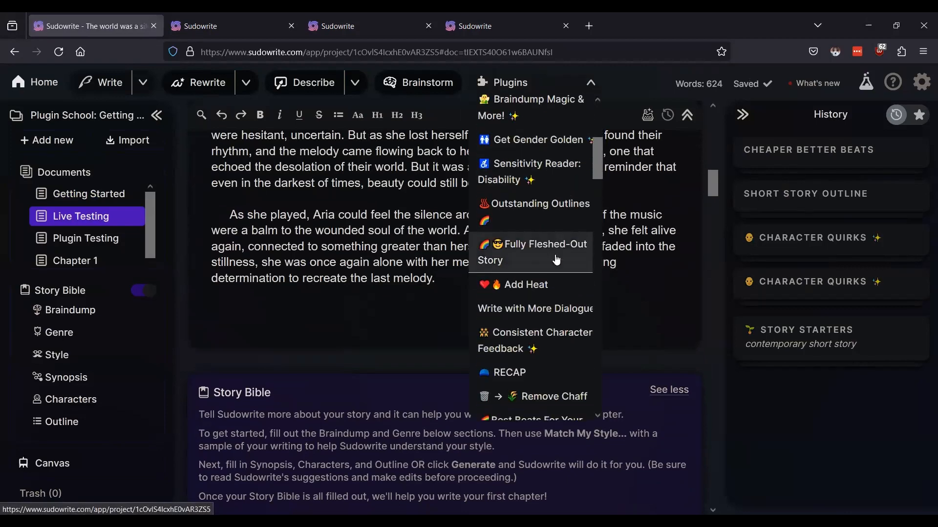
pyautogui.scroll(-5, 557, 259)
pyautogui.scroll(1, 556, 259)
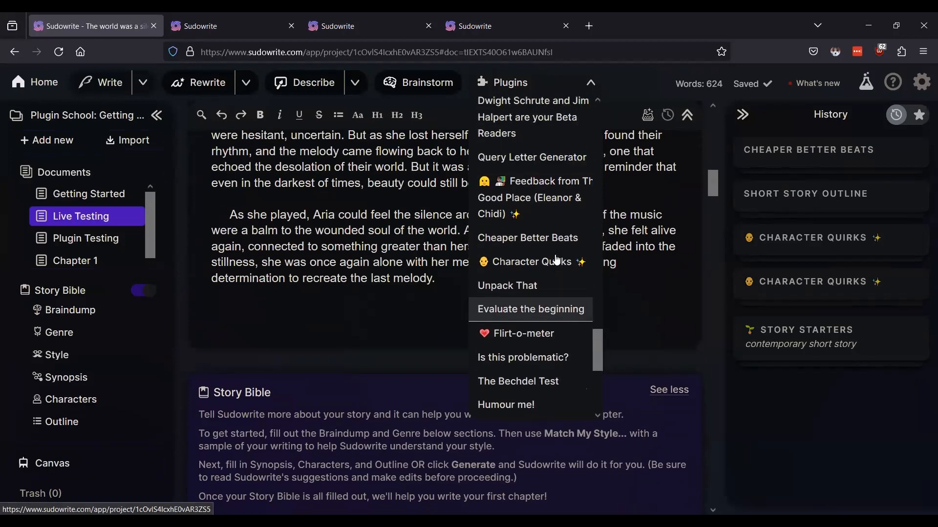
pyautogui.scroll(-4, 556, 259)
pyautogui.scroll(-1, 557, 260)
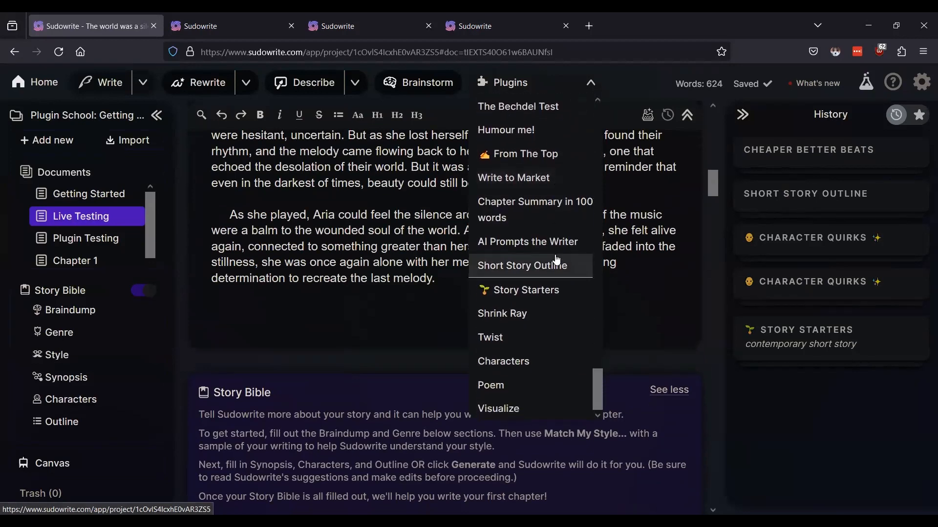
pyautogui.scroll(6, 557, 259)
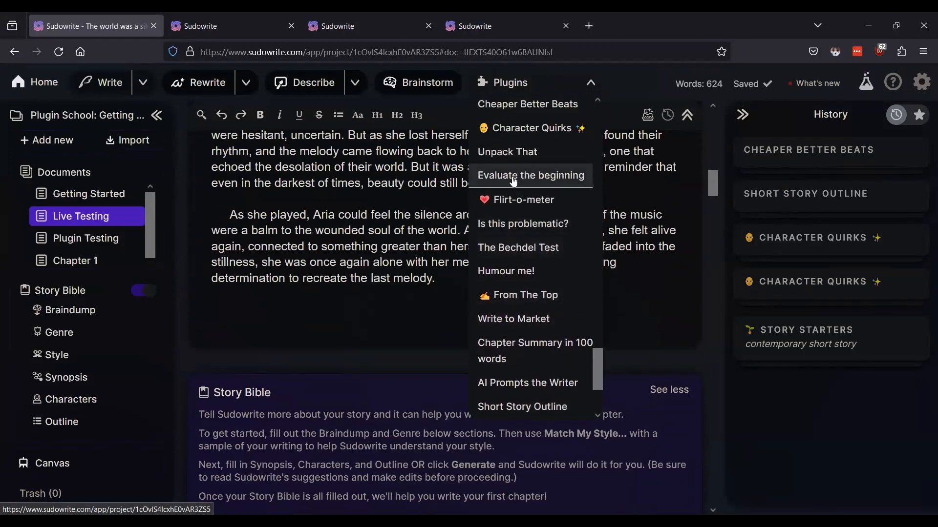
pyautogui.click(514, 179)
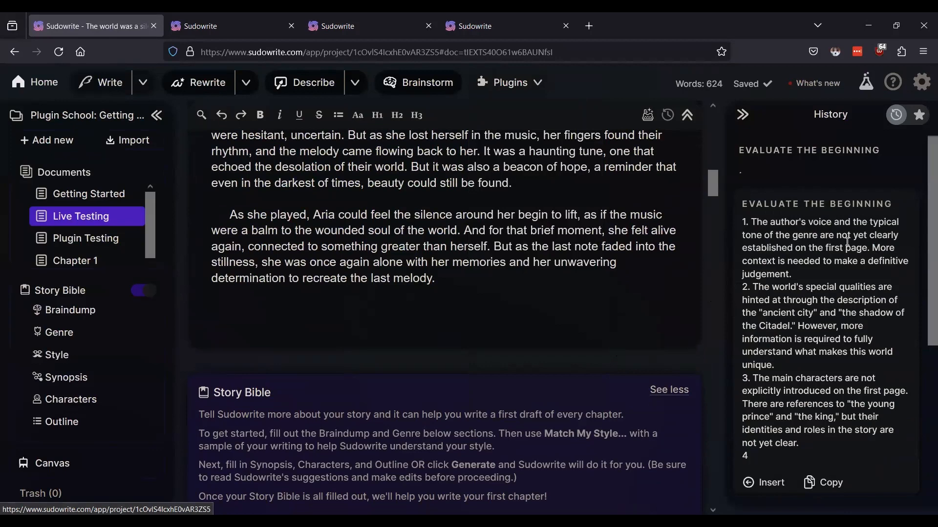
# Step: Read the plugin's five-point evaluation and compare it with the Live Testing story text and the Story Bible's Braindump
pyautogui.scroll(-3, 829, 287)
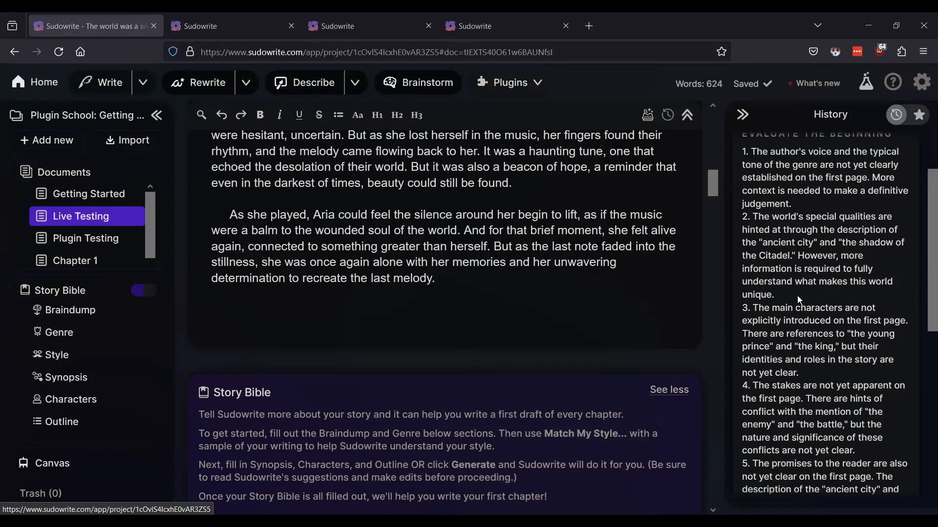
pyautogui.scroll(-3, 798, 298)
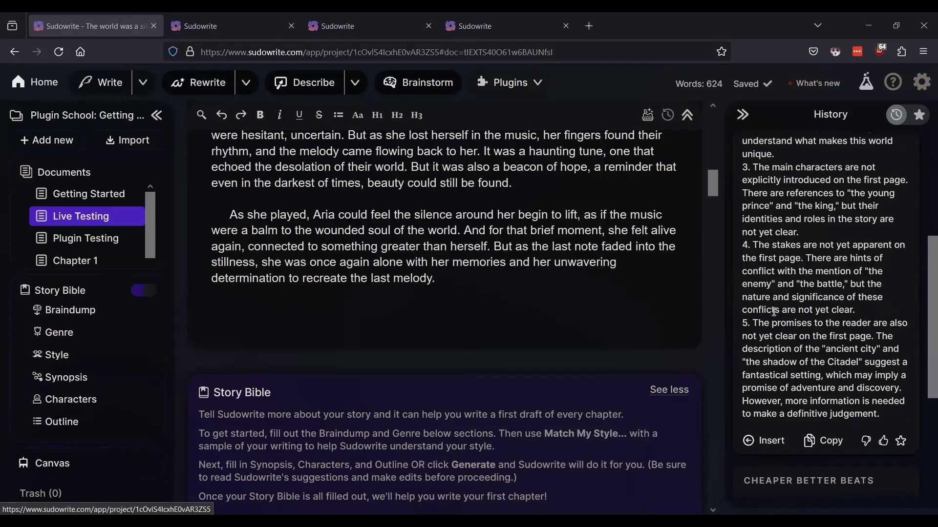
pyautogui.scroll(-3, 773, 312)
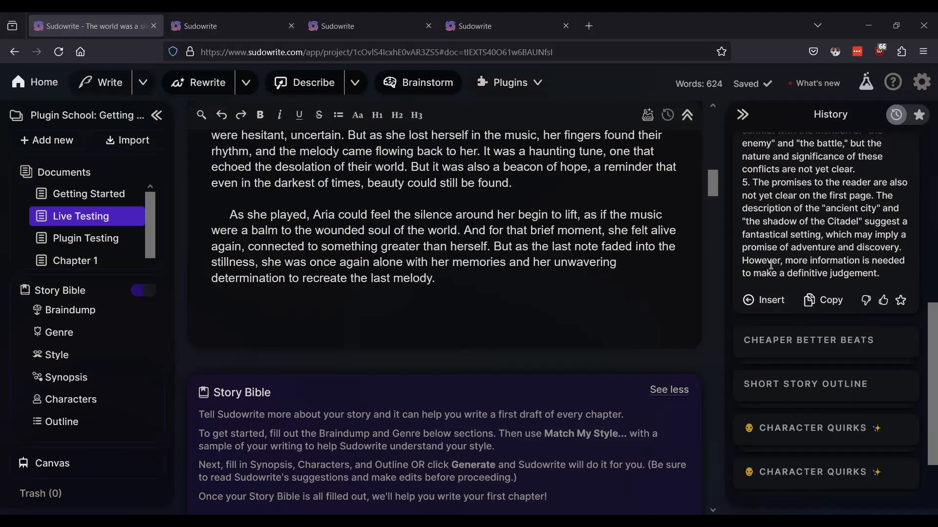
pyautogui.scroll(8, 771, 265)
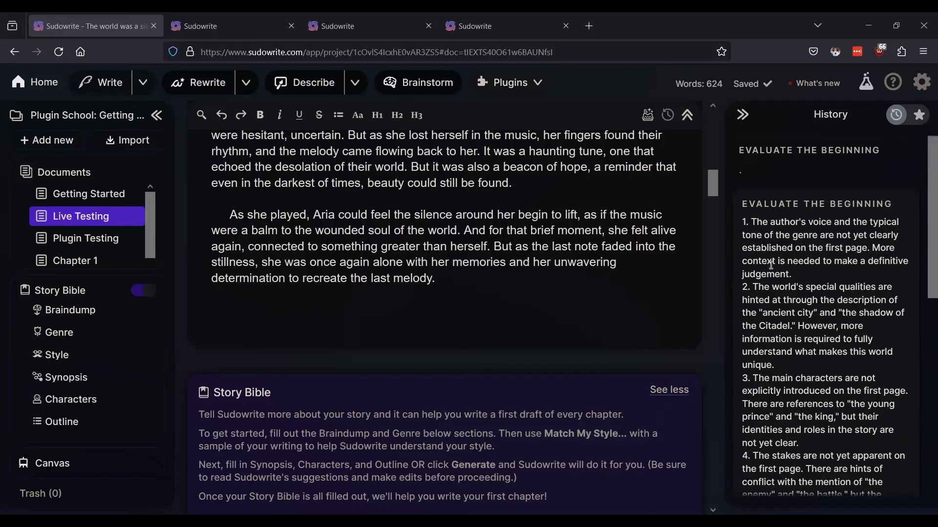
pyautogui.scroll(10, 545, 168)
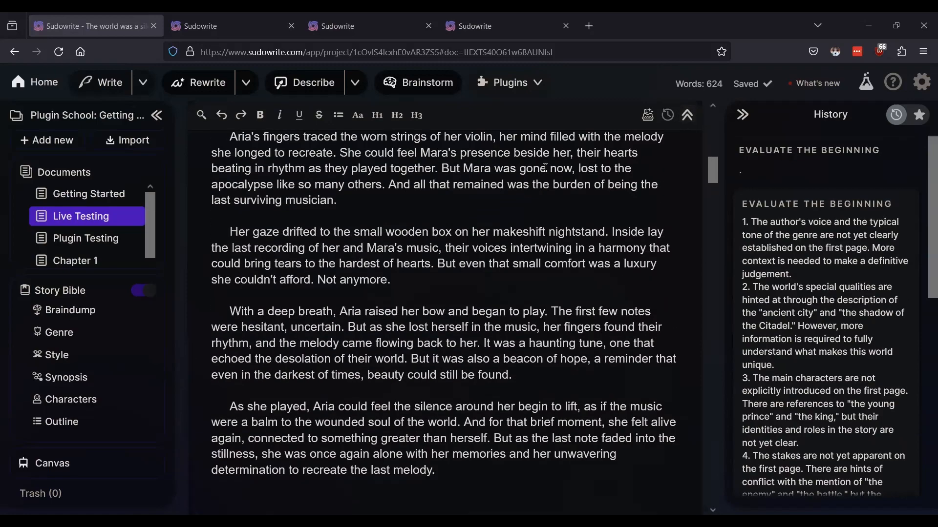
pyautogui.scroll(5, 545, 168)
pyautogui.scroll(-3, 545, 169)
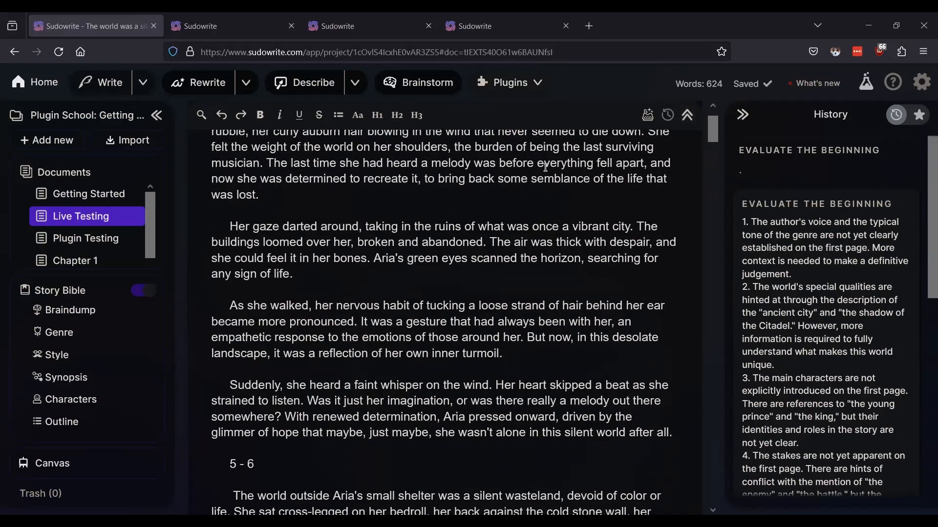
pyautogui.scroll(3, 545, 170)
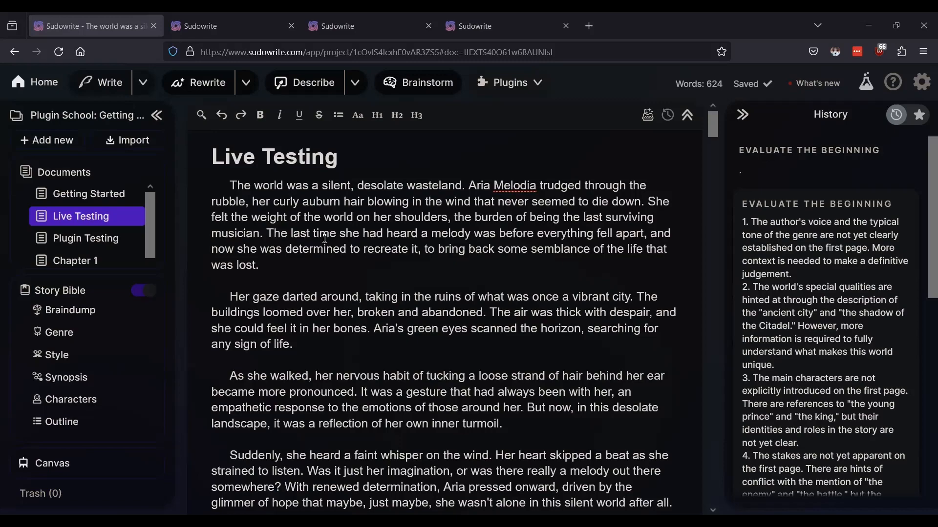
pyautogui.scroll(-20, 325, 238)
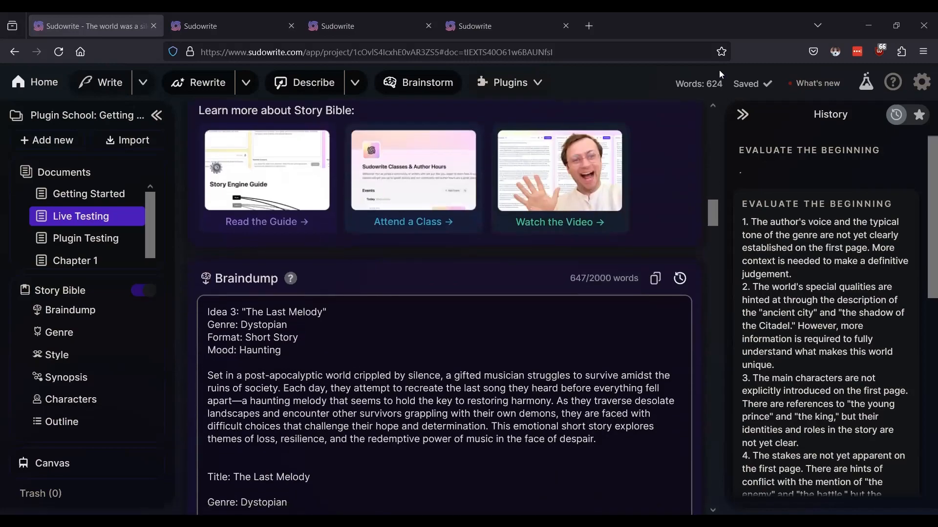
pyautogui.scroll(8, 422, 266)
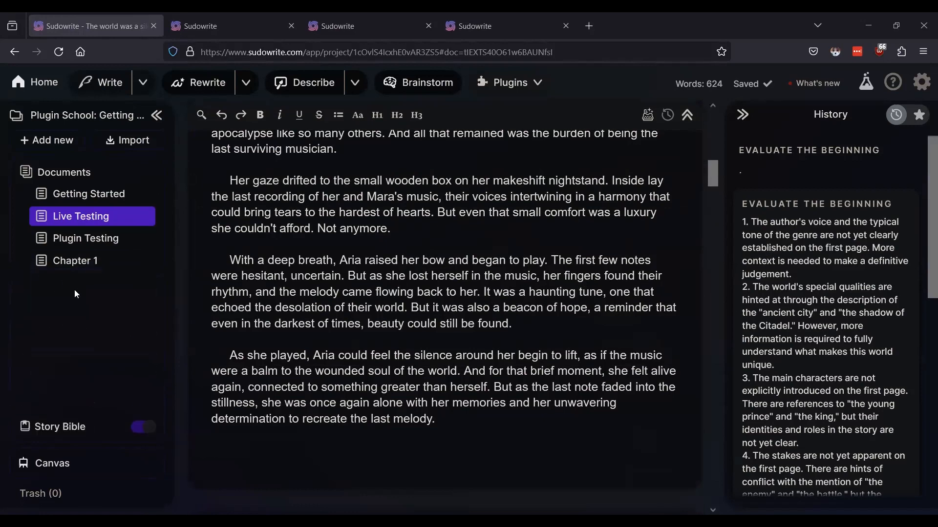
# Step: Open the Getting Started document and look up the next plugin in its Editing & Revision list
pyautogui.click(86, 174)
pyautogui.click(68, 196)
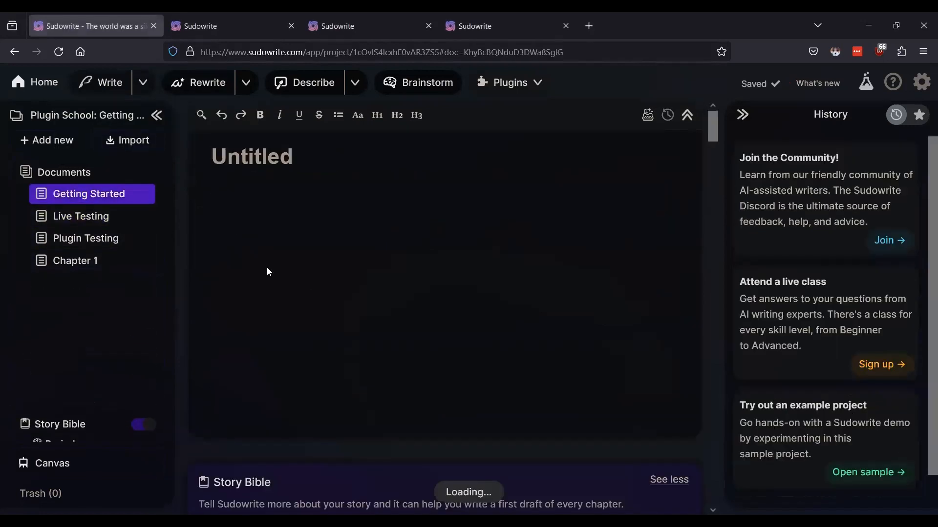
pyautogui.scroll(-5, 350, 266)
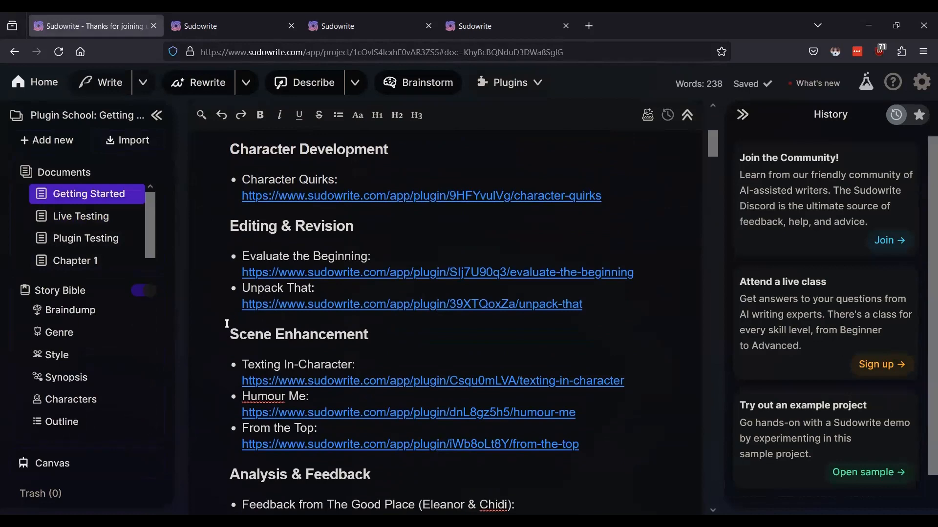
# Step: Search the plugin directory for "unpack that" and open the Unpack That plugin's page to read its description
pyautogui.click(178, 31)
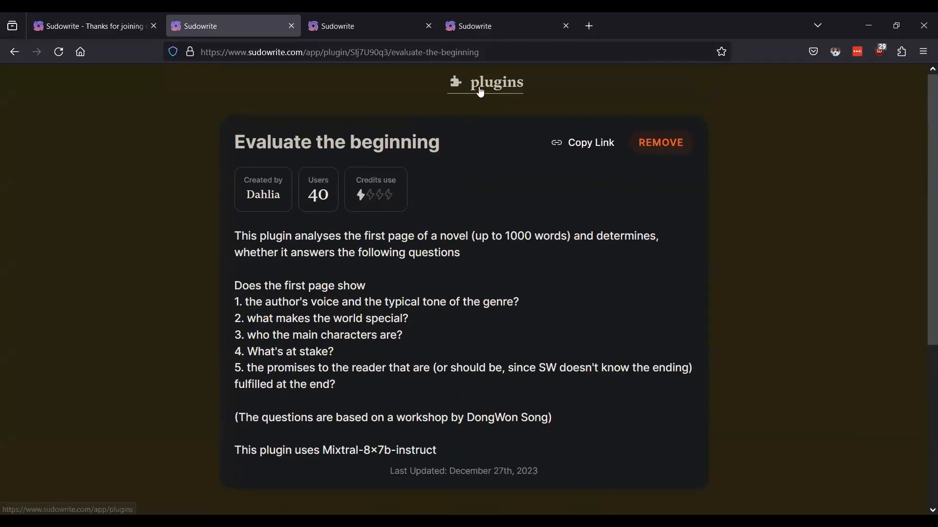
pyautogui.click(481, 90)
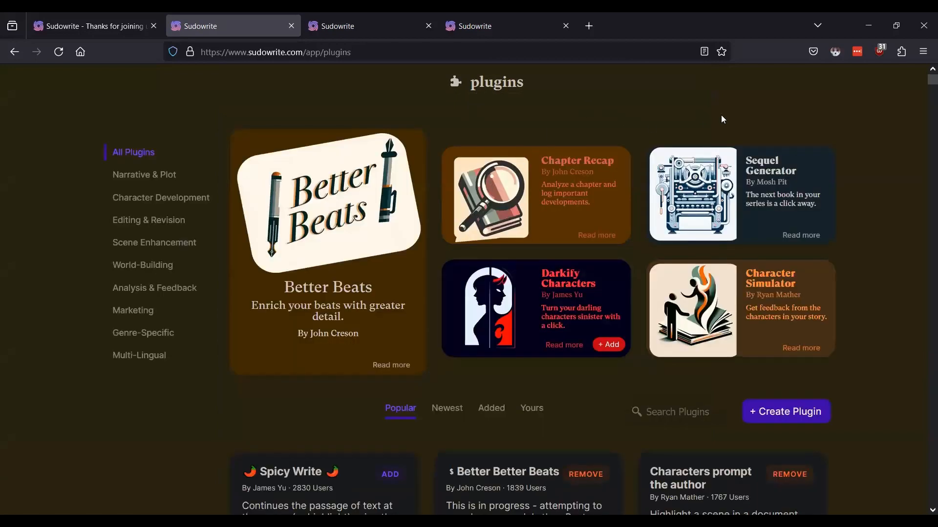
pyautogui.scroll(-2, 684, 234)
pyautogui.click(662, 342)
pyautogui.write('up')
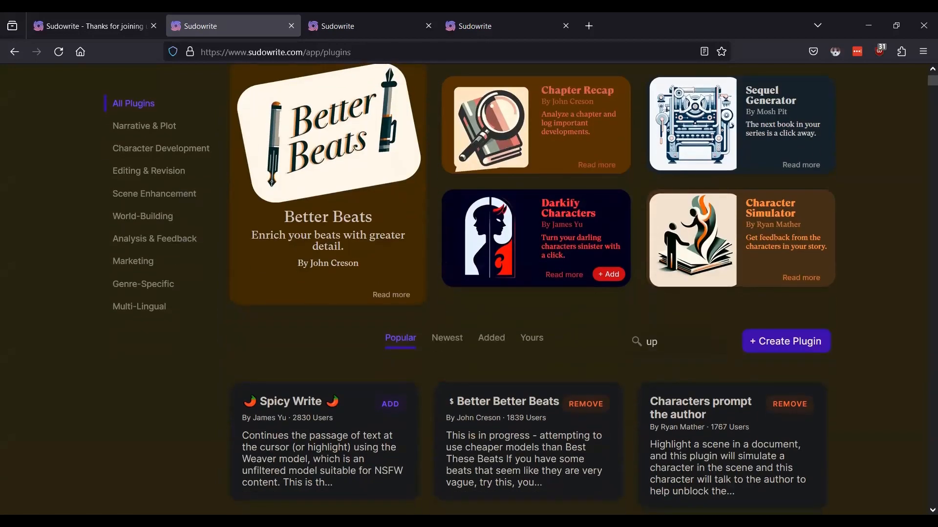
pyautogui.press('BackSpace')
pyautogui.write('npack that')
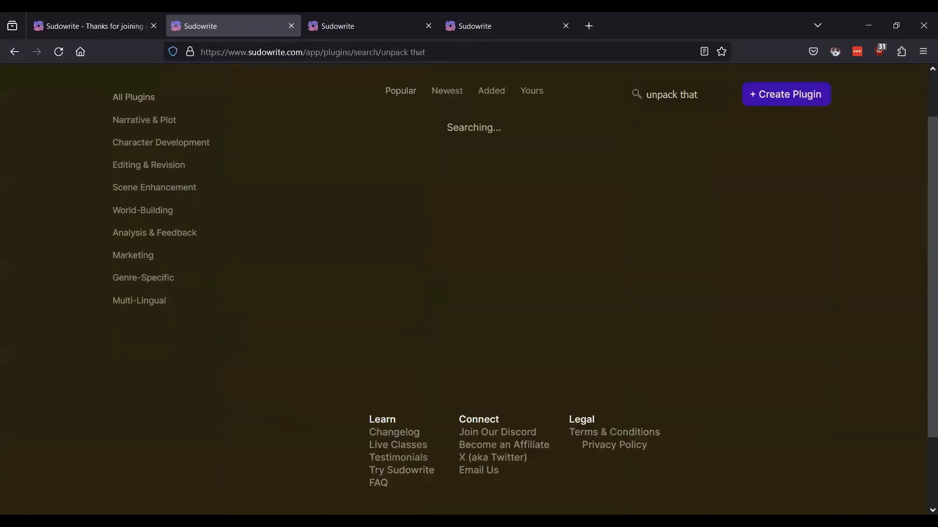
pyautogui.click(303, 204)
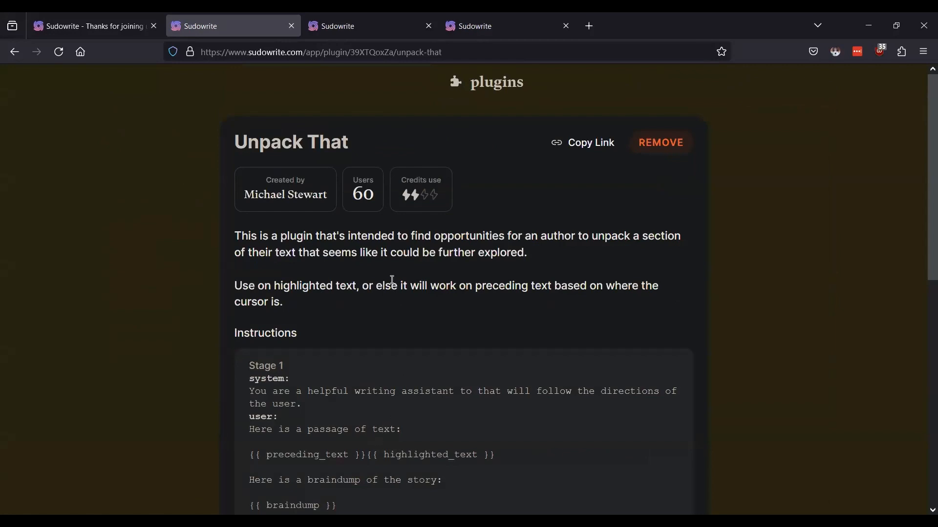
# Step: Open the Live Testing document and look through the story for a passage to unpack in the section marked 5 - 6
pyautogui.click(95, 26)
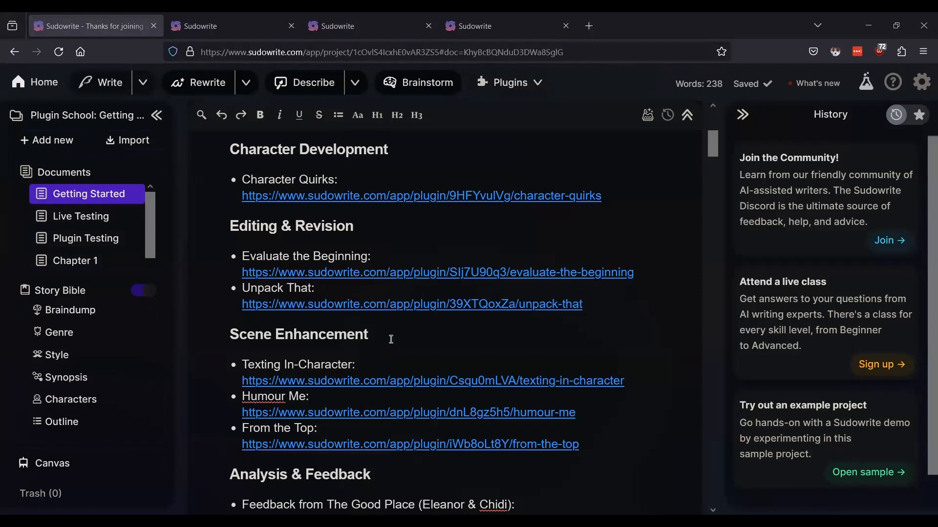
pyautogui.click(28, 291)
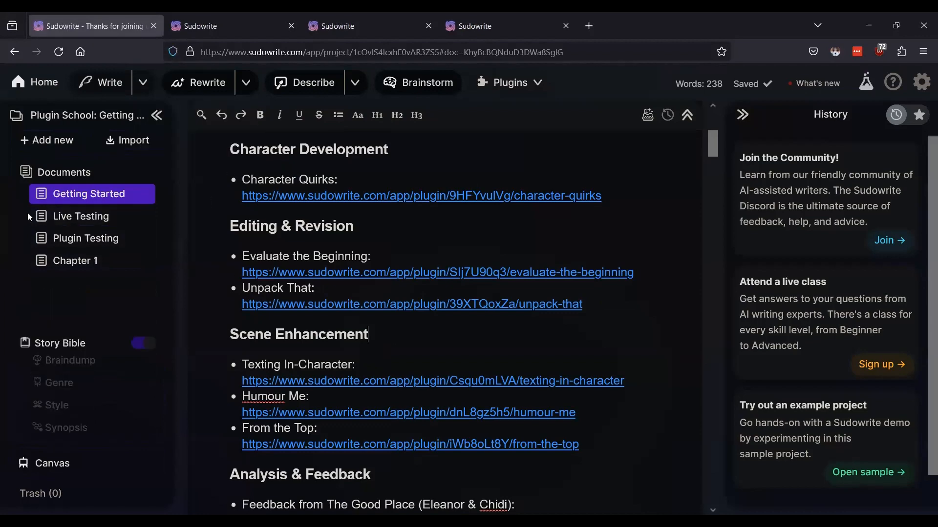
pyautogui.click(76, 221)
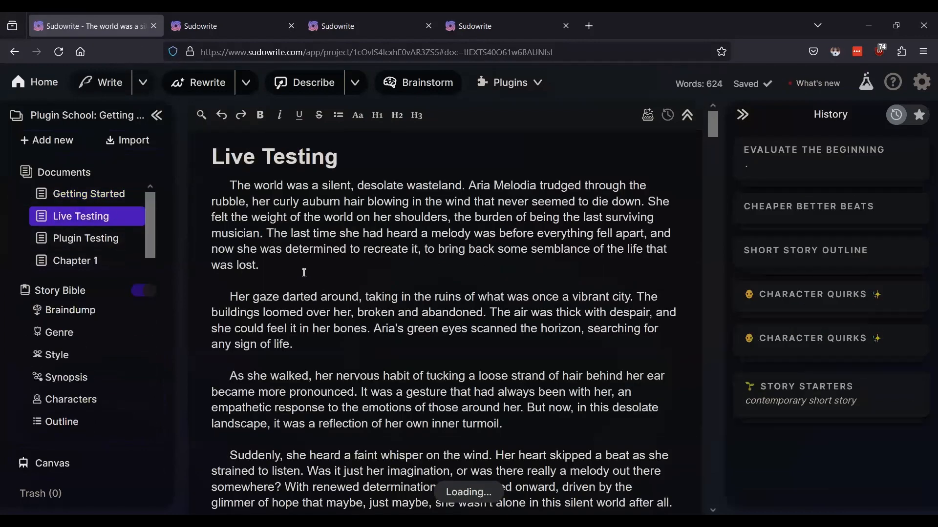
pyautogui.scroll(-3, 304, 273)
pyautogui.scroll(2, 304, 272)
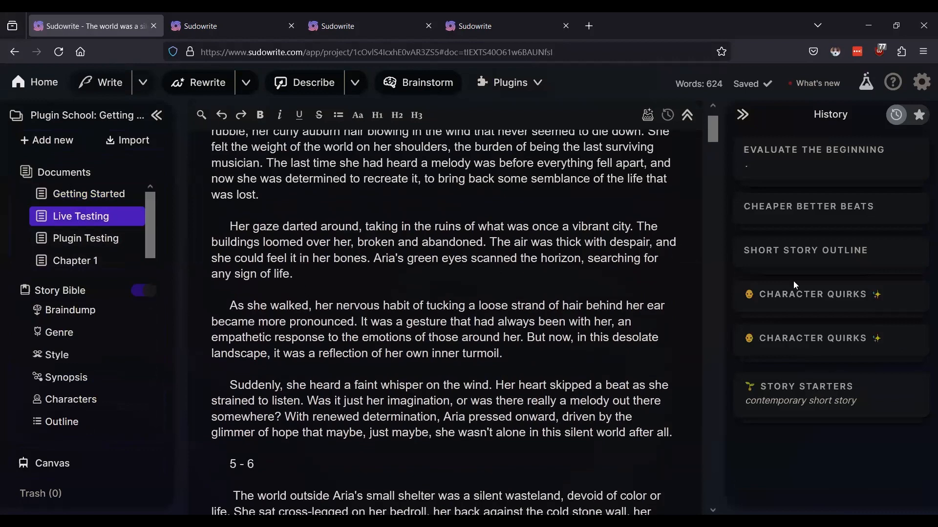
pyautogui.scroll(-5, 451, 269)
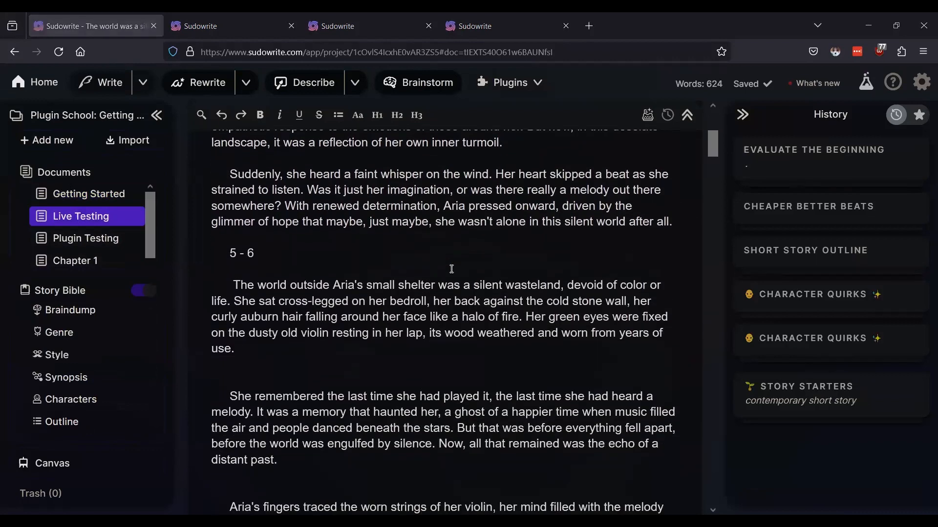
pyautogui.scroll(-2, 455, 240)
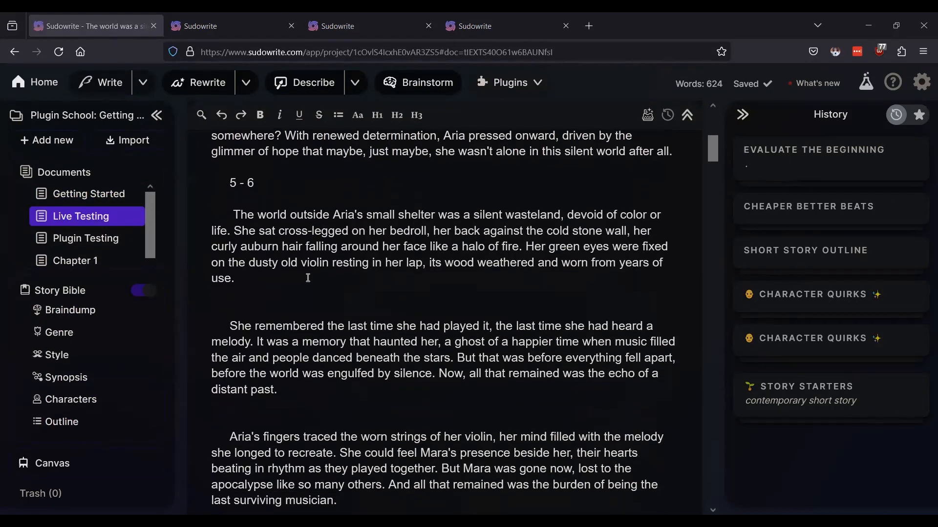
pyautogui.scroll(-2, 301, 302)
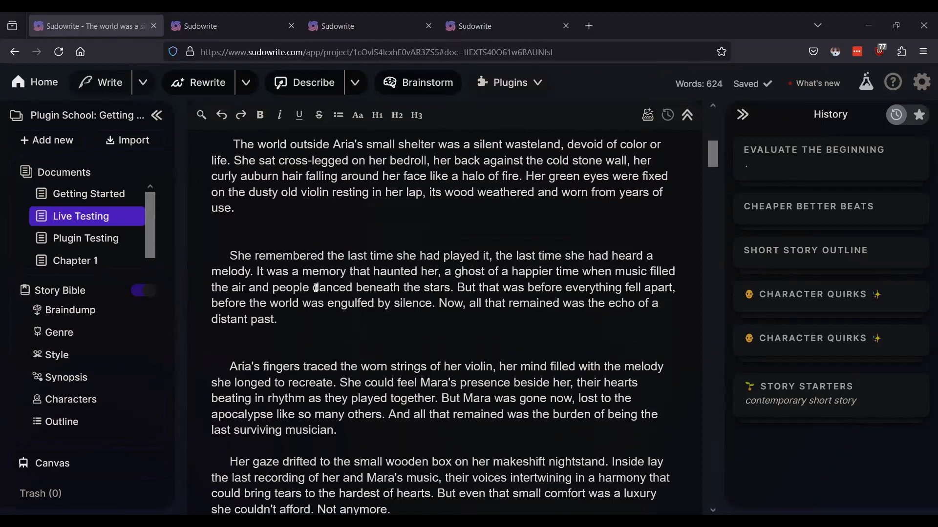
# Step: Try to run the Unpack That plugin on the first three paragraphs of the section marked 5 - 6
pyautogui.moveTo(358, 431); pyautogui.dragTo(218, 133)
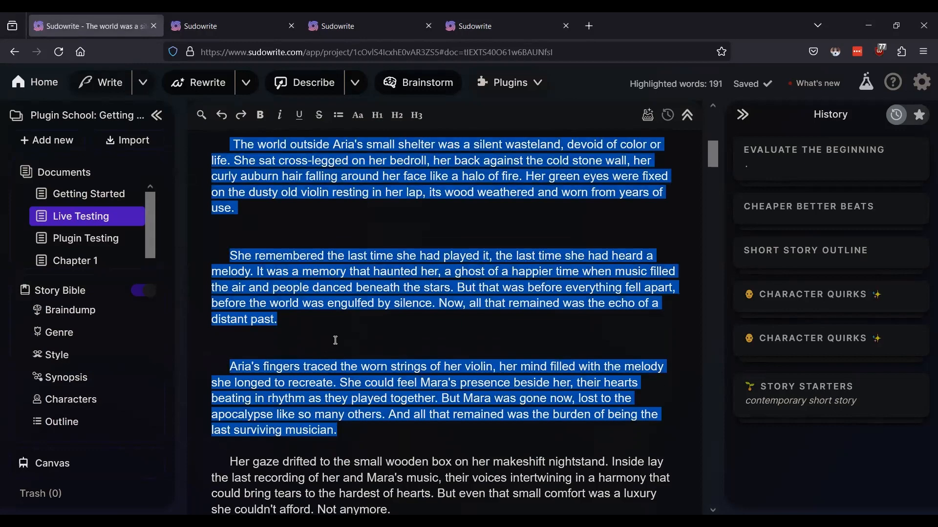
pyautogui.click(532, 84)
pyautogui.scroll(-10, 537, 241)
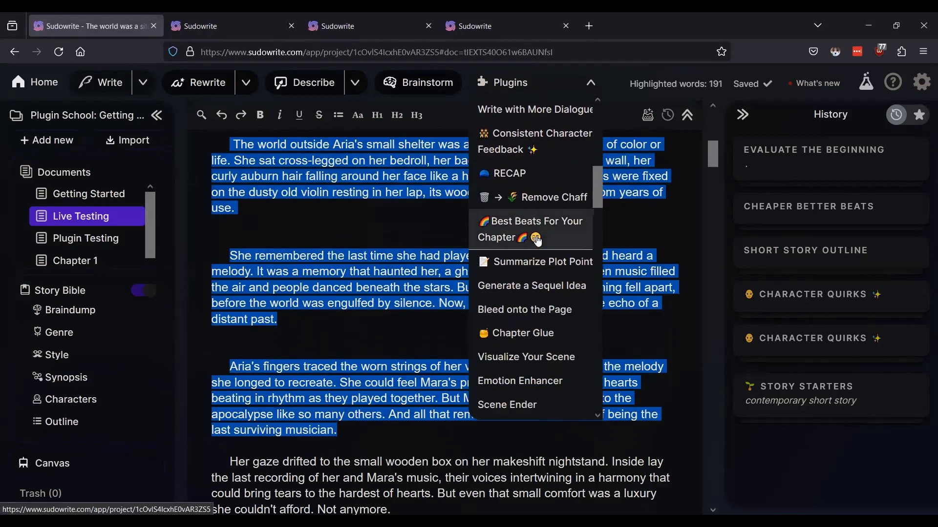
pyautogui.scroll(-8, 538, 242)
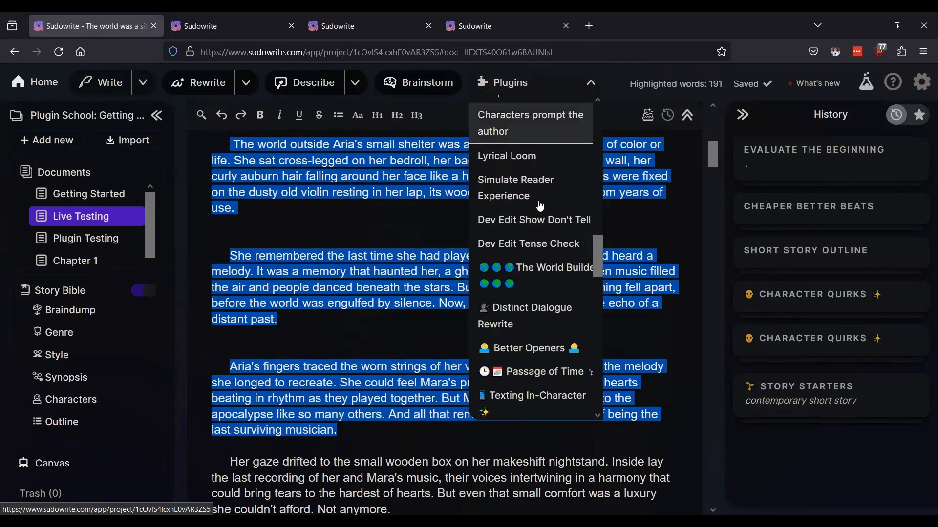
pyautogui.scroll(-10, 539, 207)
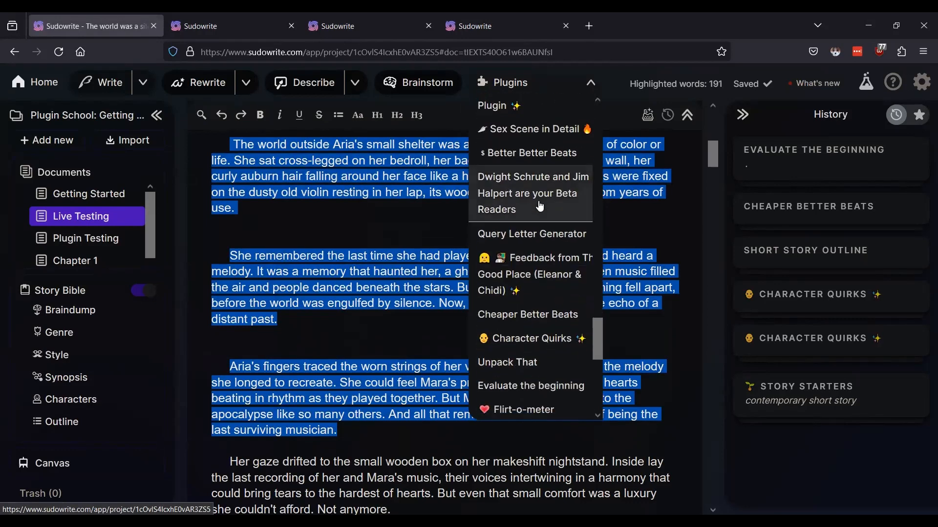
pyautogui.scroll(-9, 539, 207)
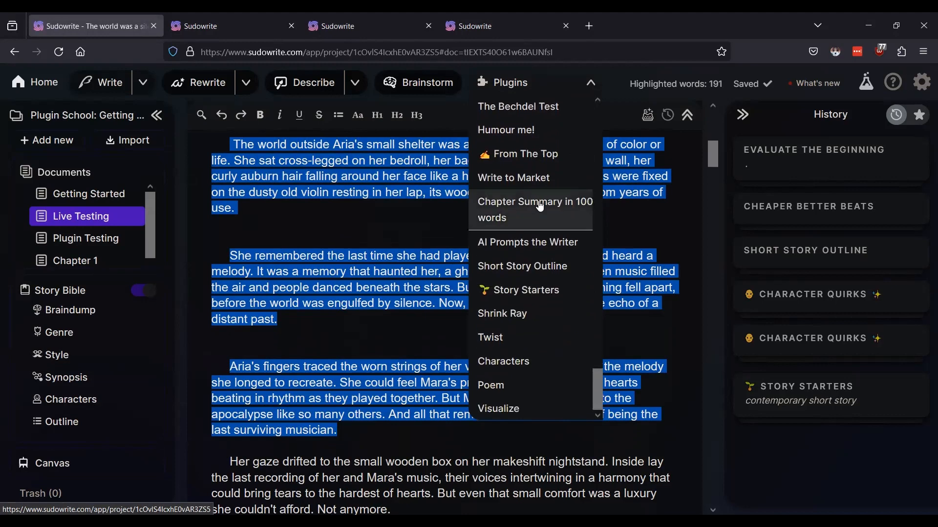
pyautogui.scroll(5, 553, 286)
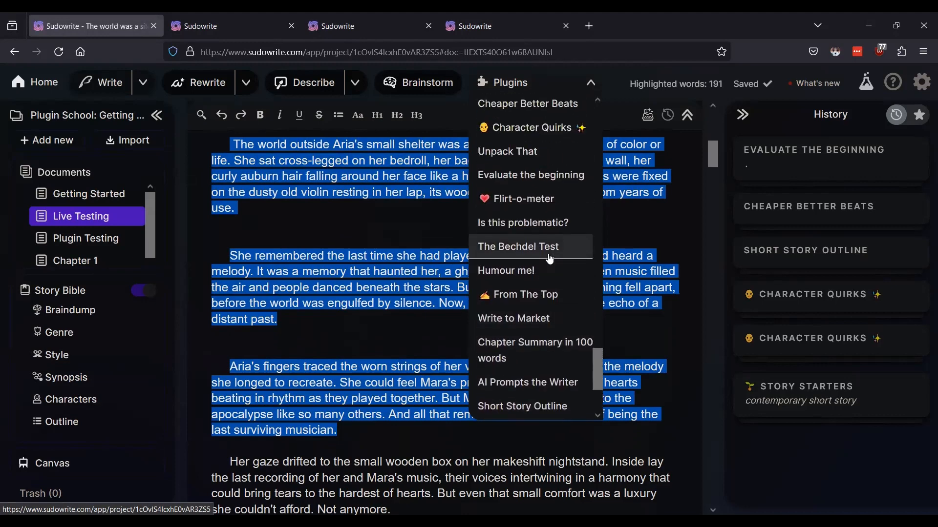
pyautogui.scroll(2, 551, 259)
pyautogui.click(505, 223)
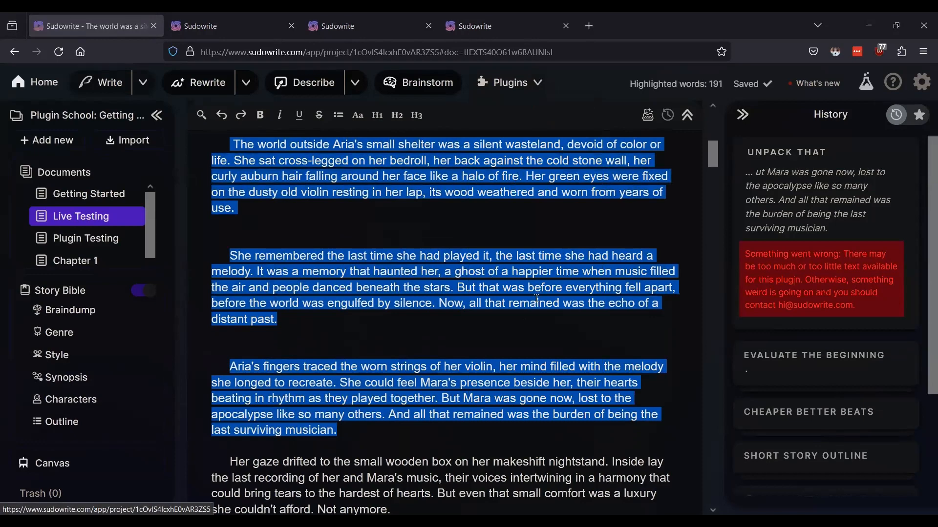
# Step: Try to run the Unpack That plugin on only the paragraph beginning "Aria's fingers traced the worn strings"
pyautogui.click(586, 284)
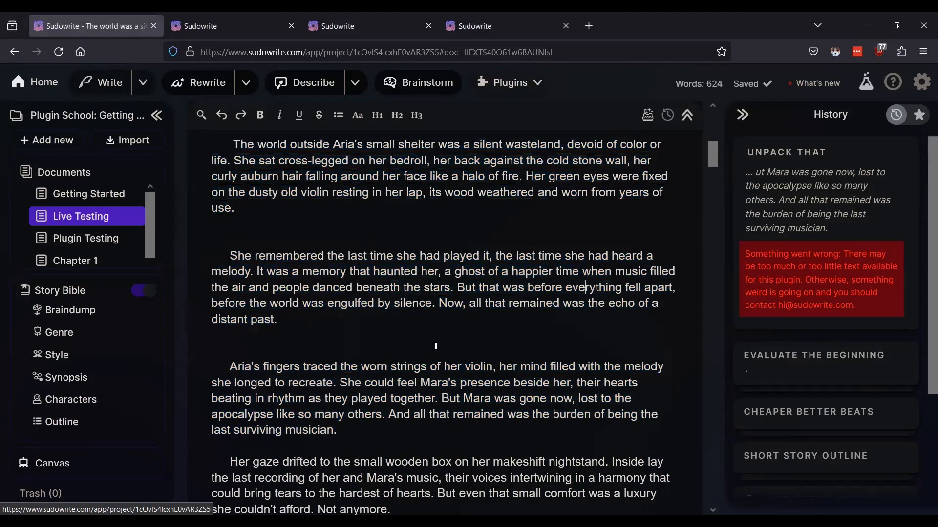
pyautogui.scroll(2, 435, 345)
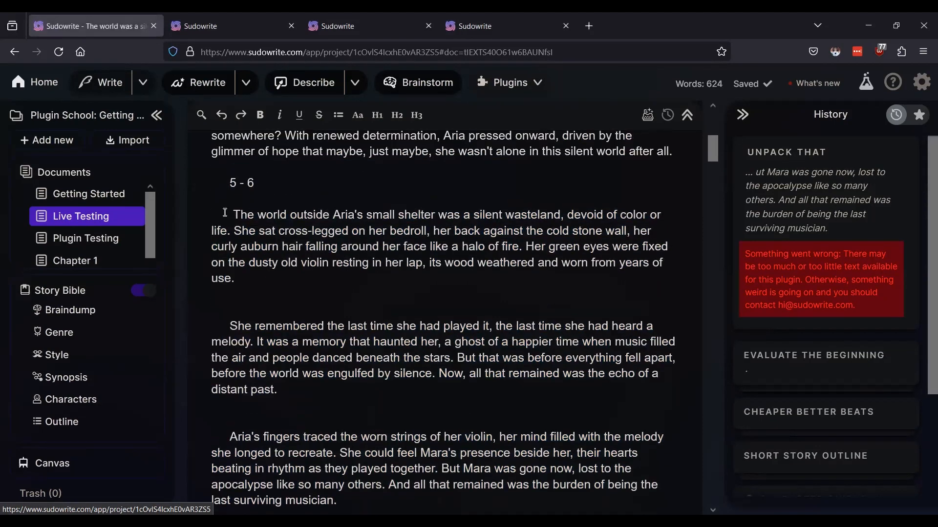
pyautogui.moveTo(224, 212); pyautogui.dragTo(314, 182)
pyautogui.scroll(4, 383, 262)
pyautogui.click(380, 324)
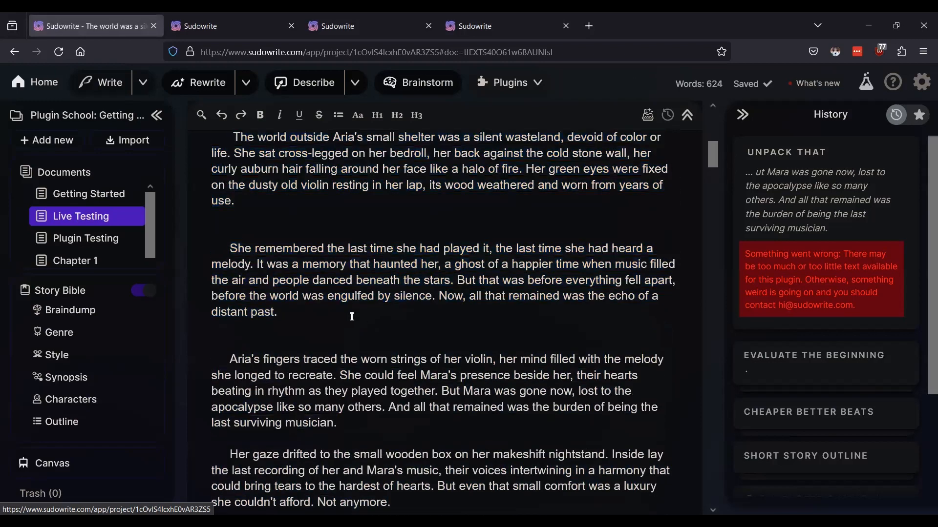
pyautogui.scroll(-2, 342, 316)
pyautogui.moveTo(359, 357); pyautogui.dragTo(187, 282)
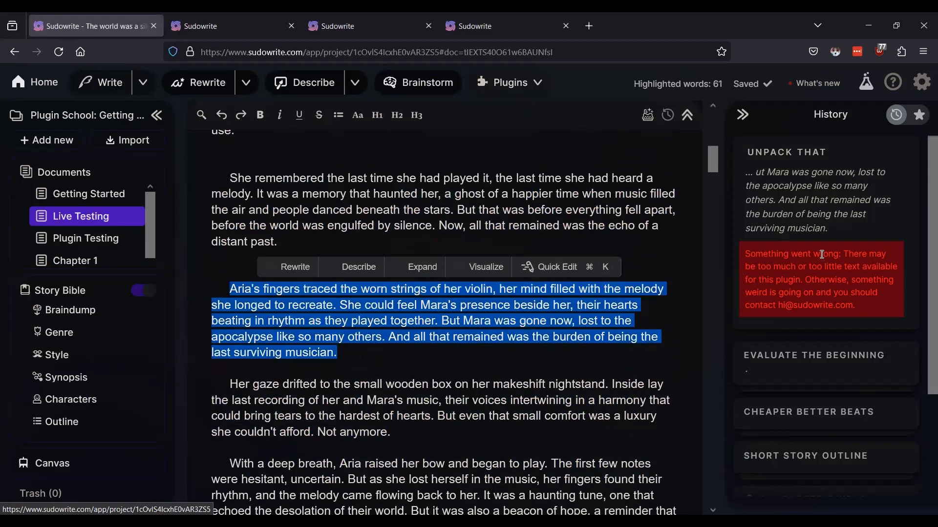
pyautogui.click(526, 87)
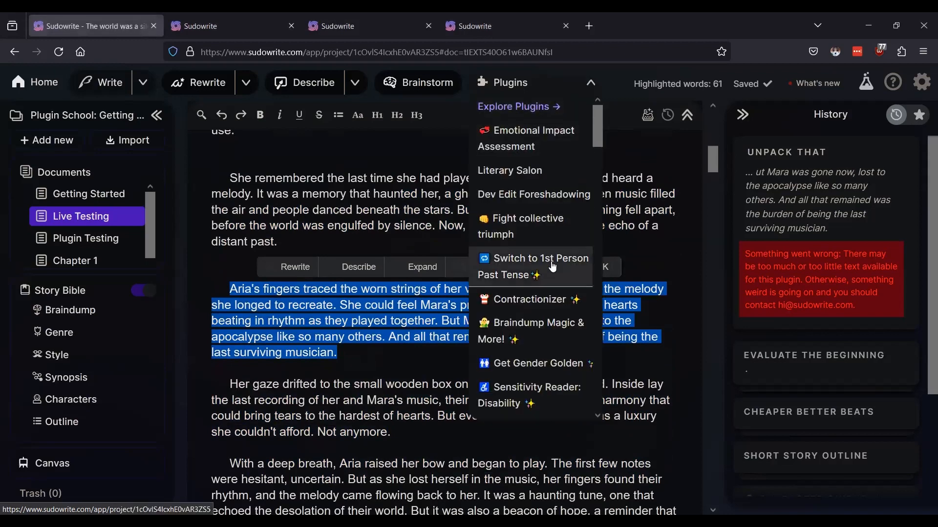
pyautogui.scroll(-5, 551, 229)
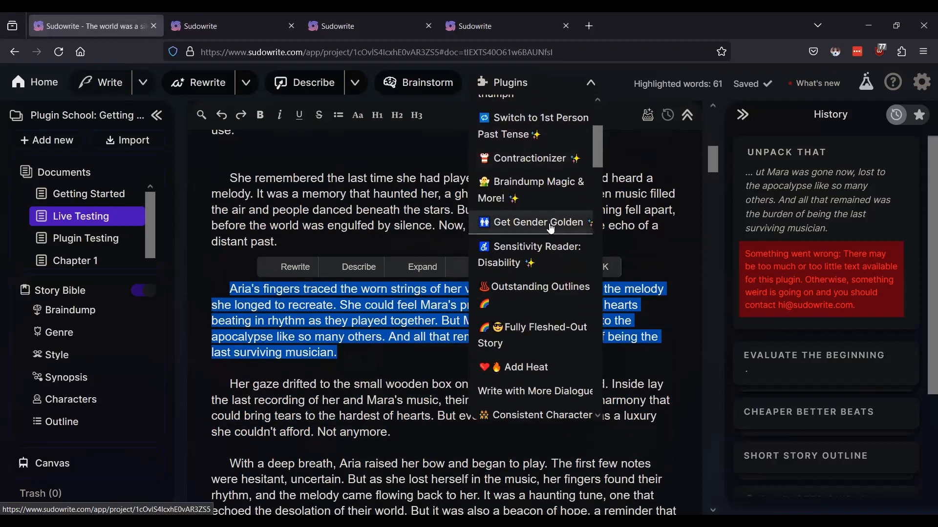
pyautogui.scroll(-10, 550, 228)
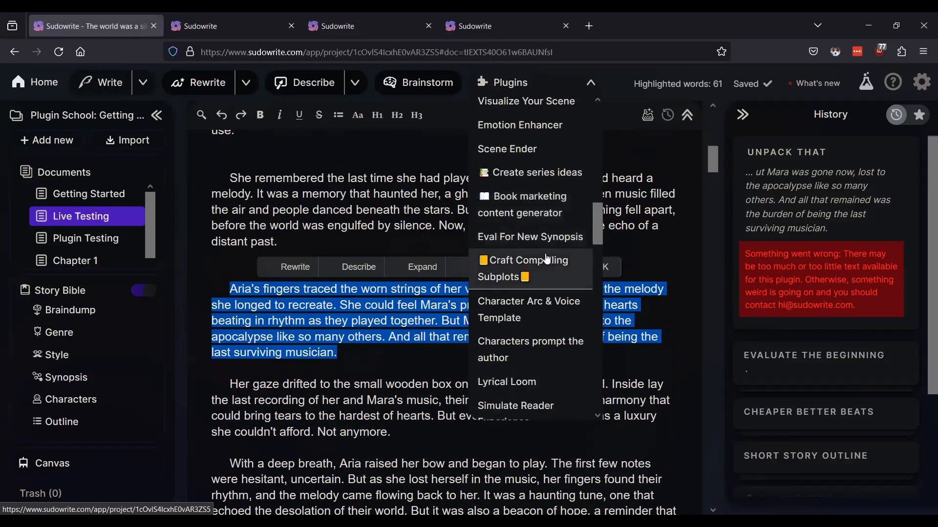
pyautogui.scroll(-14, 547, 258)
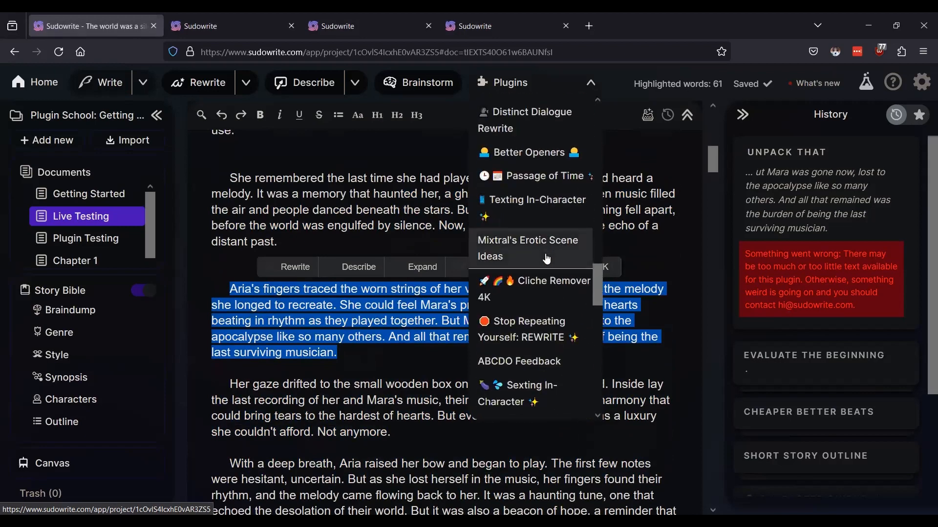
pyautogui.scroll(-10, 547, 258)
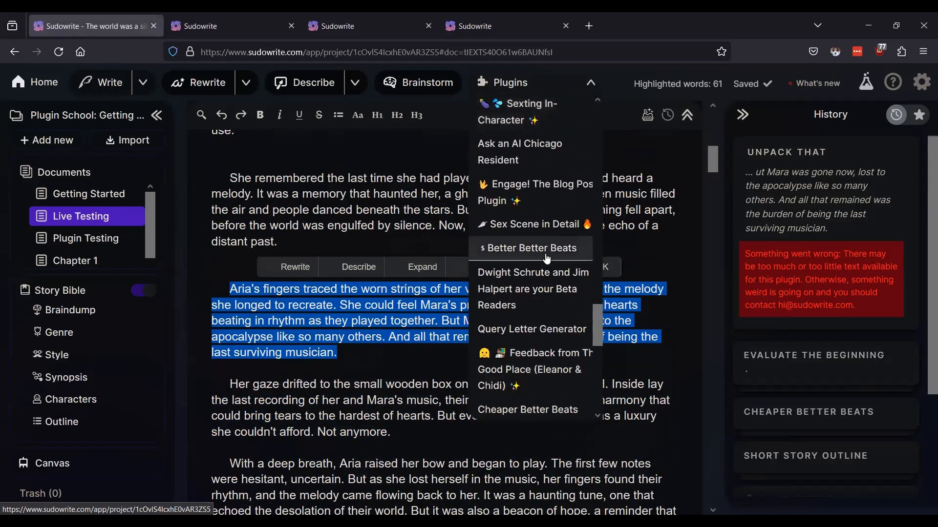
pyautogui.scroll(-10, 547, 259)
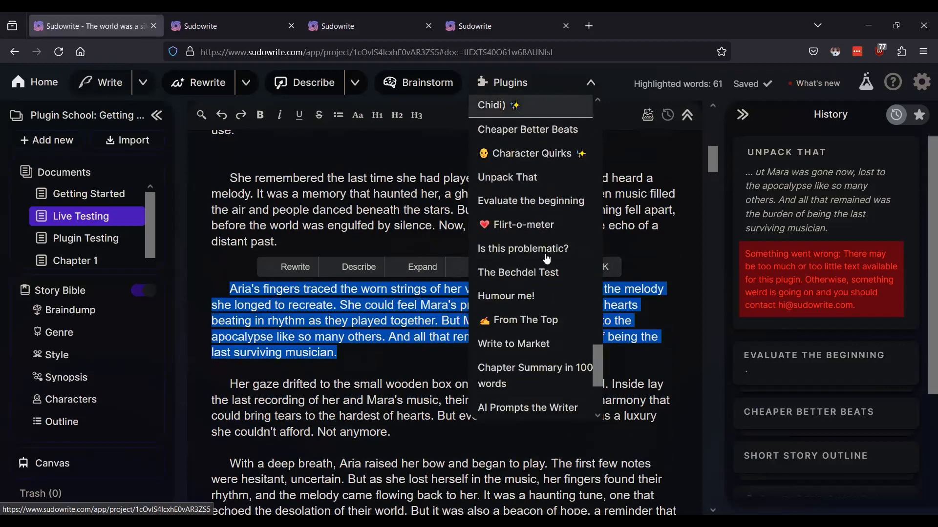
pyautogui.click(513, 180)
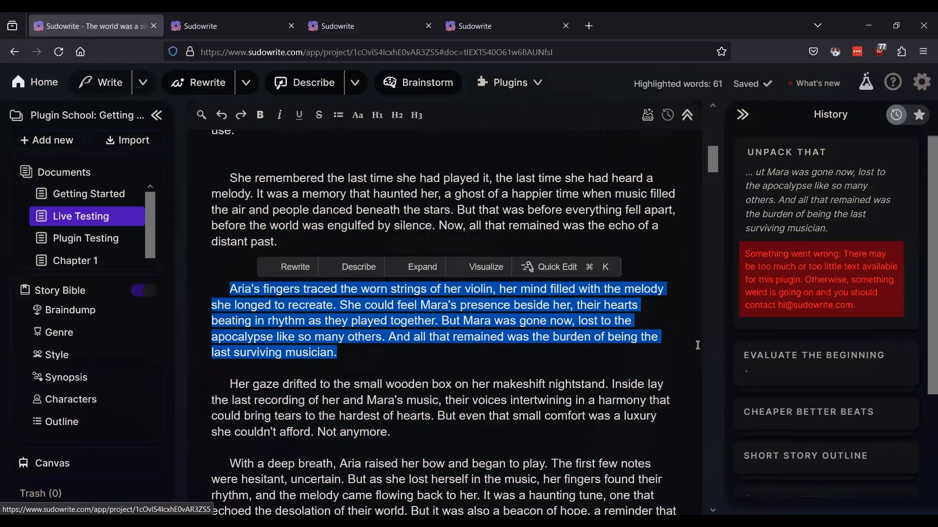
# Step: Reload the Live Testing document's page and return to the section marked 5 - 6
pyautogui.click(606, 332)
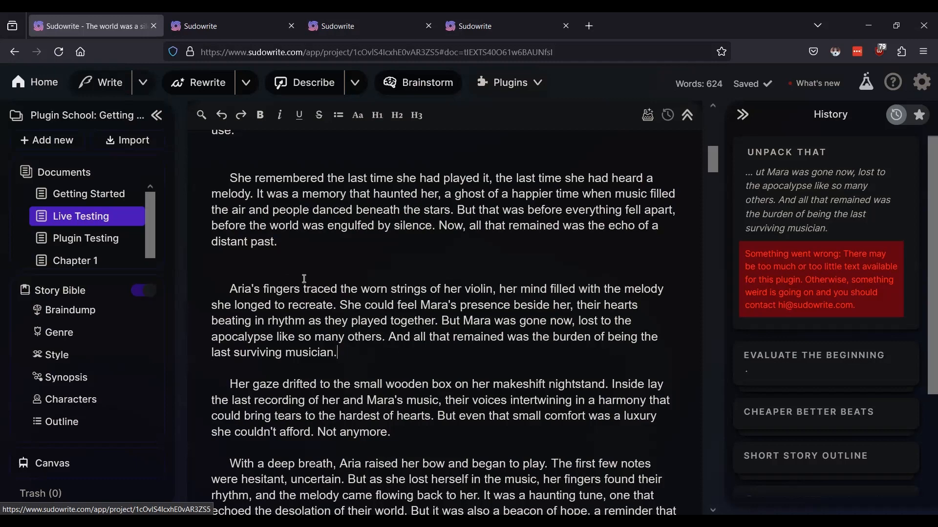
pyautogui.press('F5')
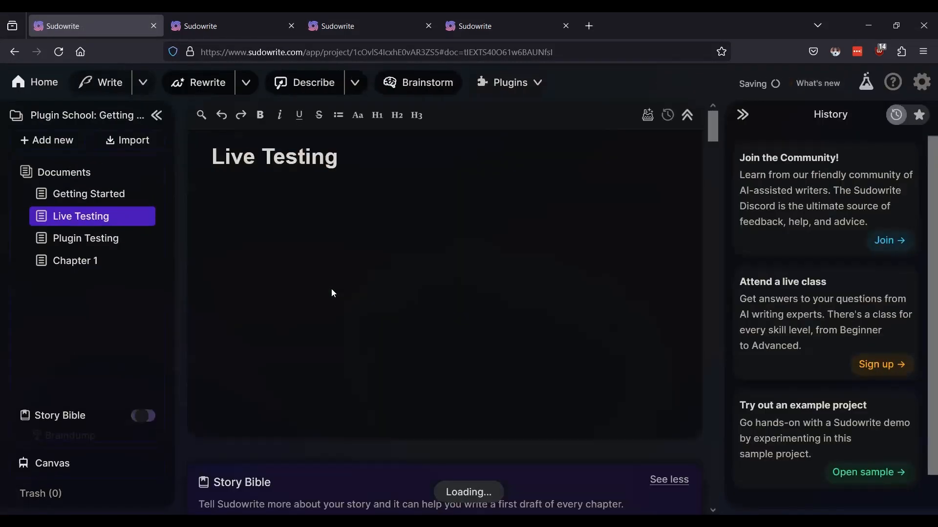
pyautogui.scroll(-3, 332, 289)
pyautogui.scroll(-8, 332, 289)
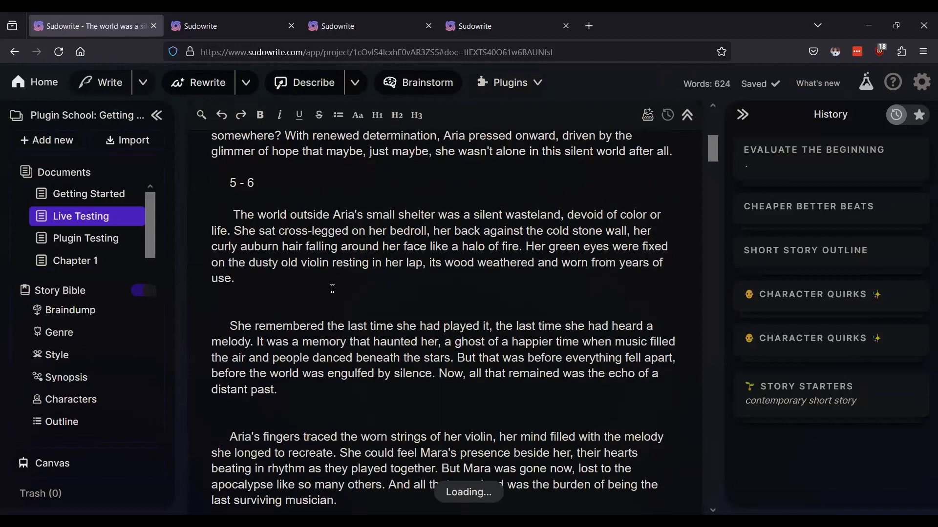
# Step: Run the Unpack That plugin on the two paragraphs from "Aria's fingers traced the worn strings" through "Not anymore."
pyautogui.scroll(2, 332, 289)
pyautogui.scroll(-2, 332, 288)
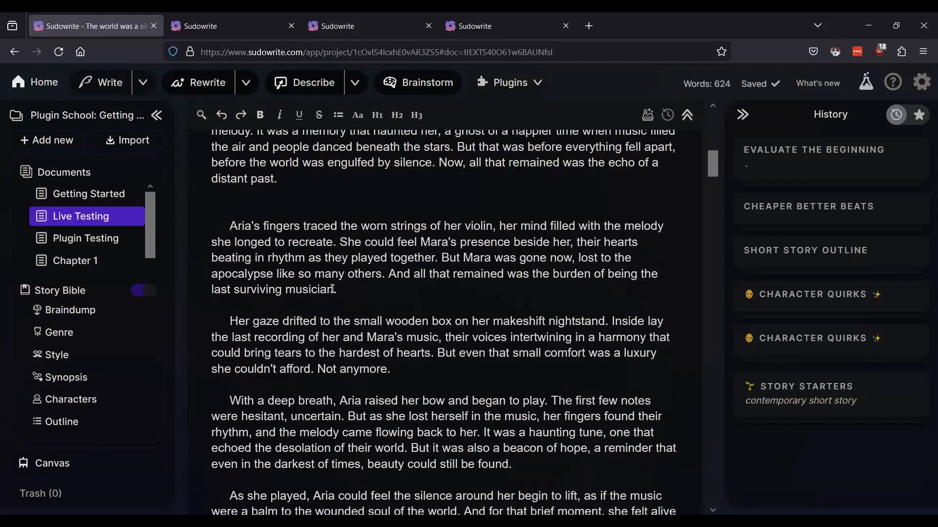
pyautogui.scroll(1, 332, 289)
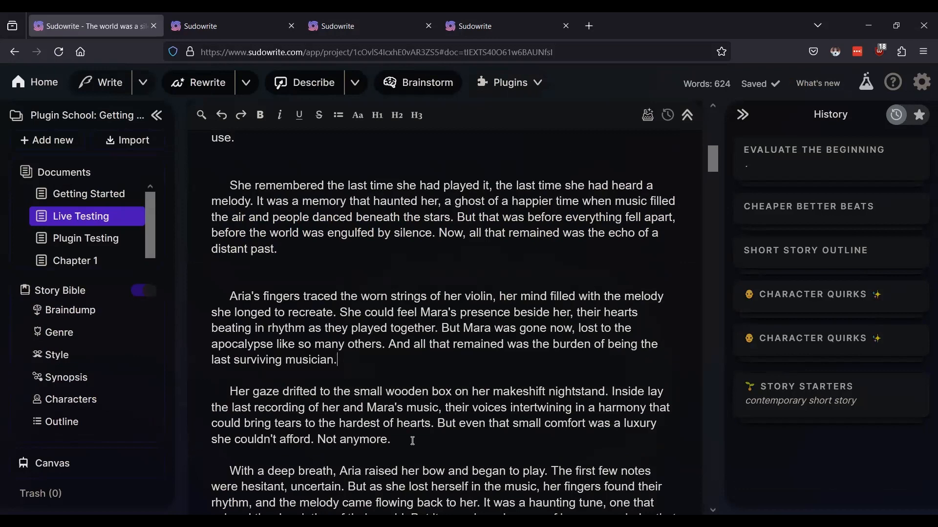
pyautogui.scroll(-1, 412, 441)
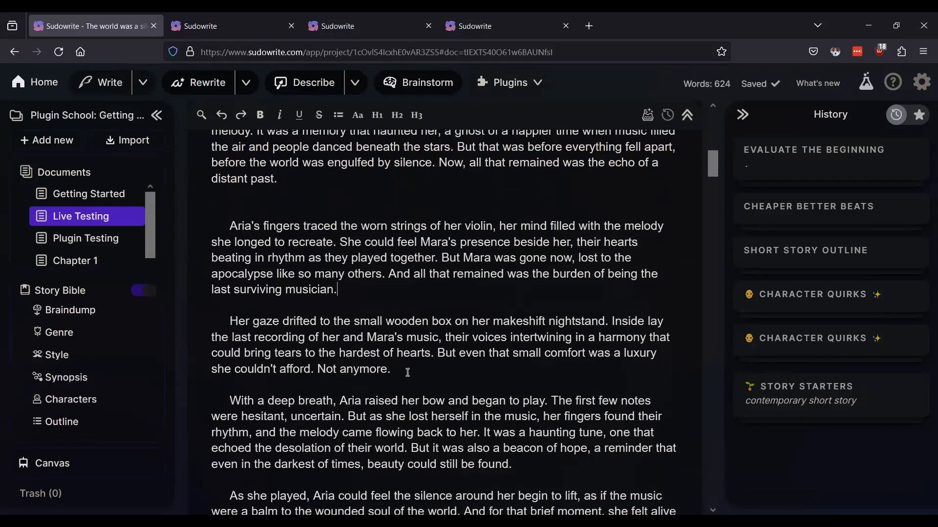
pyautogui.moveTo(396, 368); pyautogui.dragTo(203, 219)
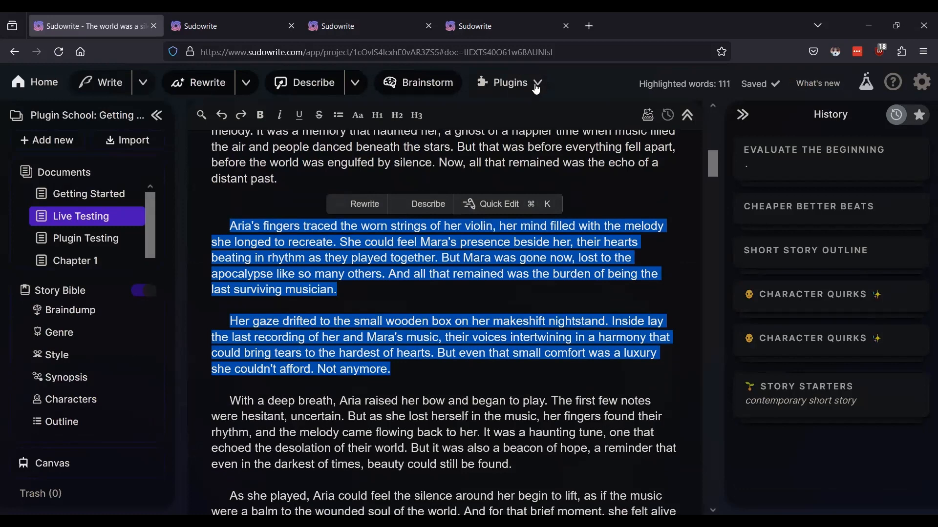
pyautogui.click(536, 84)
pyautogui.scroll(-5, 543, 288)
pyautogui.scroll(-10, 543, 288)
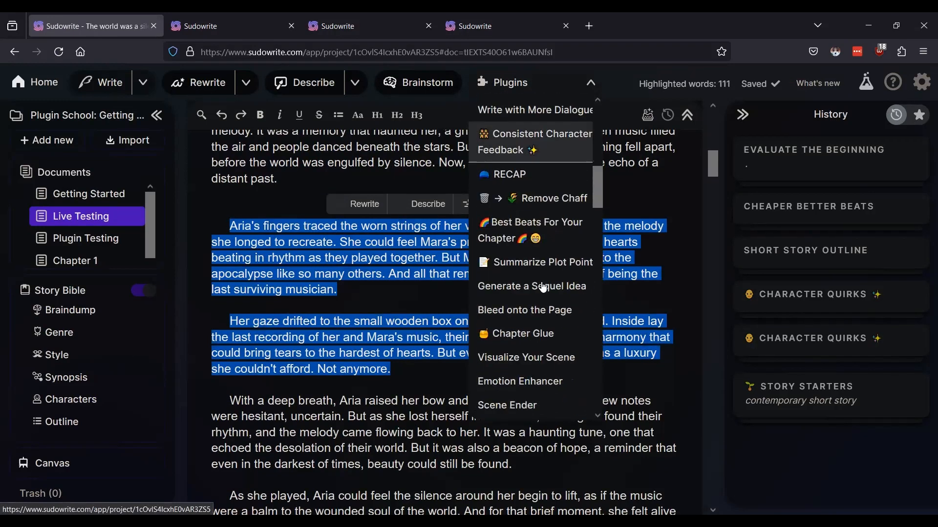
pyautogui.scroll(-10, 543, 288)
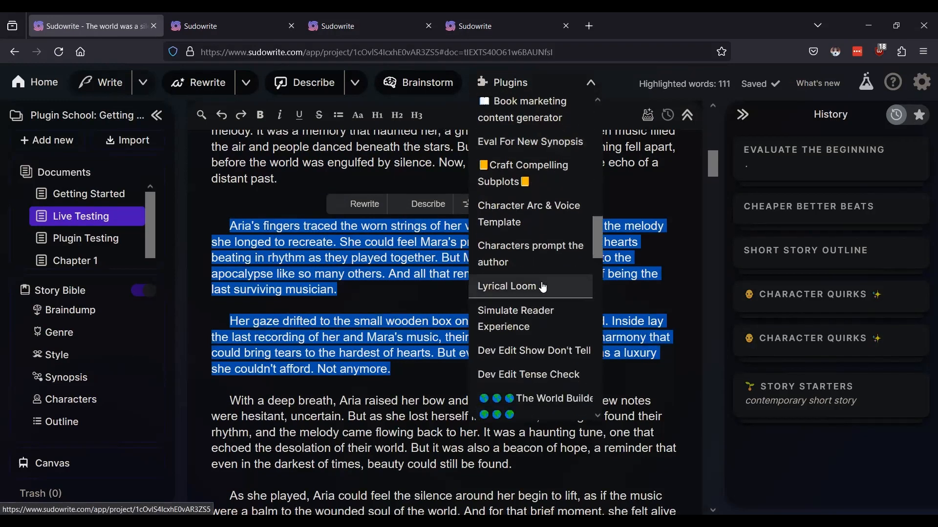
pyautogui.scroll(-10, 543, 288)
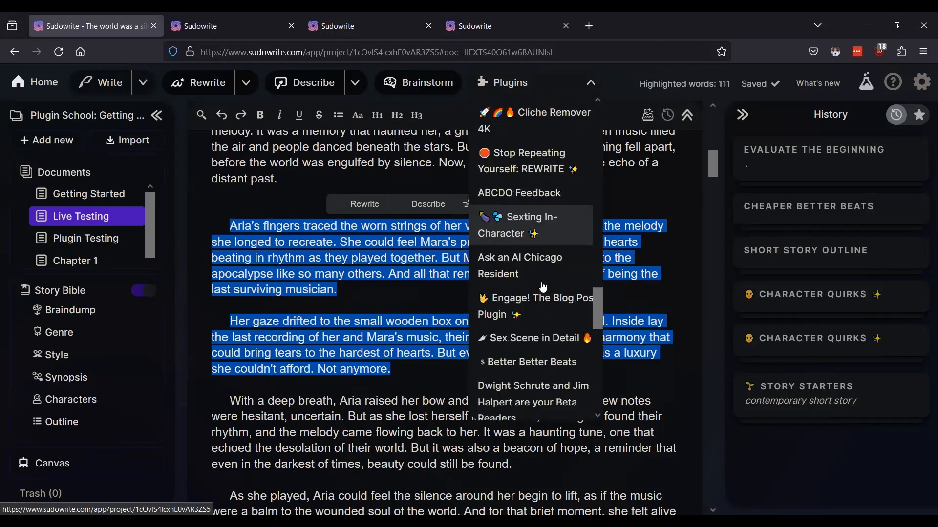
pyautogui.scroll(-3, 543, 288)
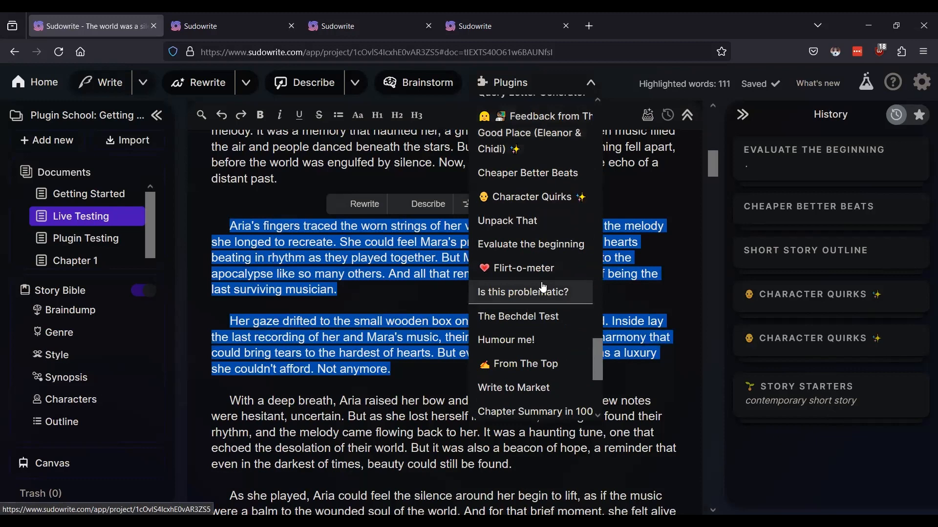
pyautogui.scroll(-4, 544, 288)
pyautogui.scroll(6, 544, 287)
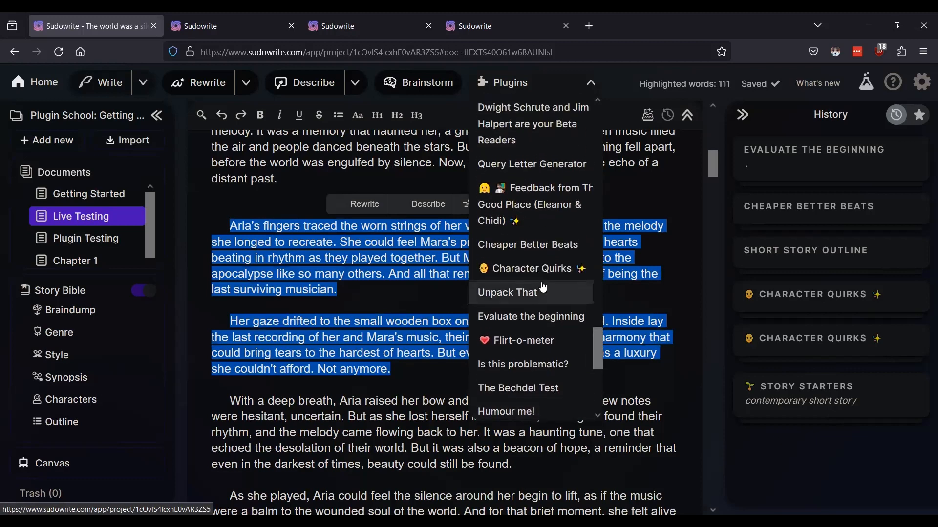
pyautogui.scroll(5, 543, 287)
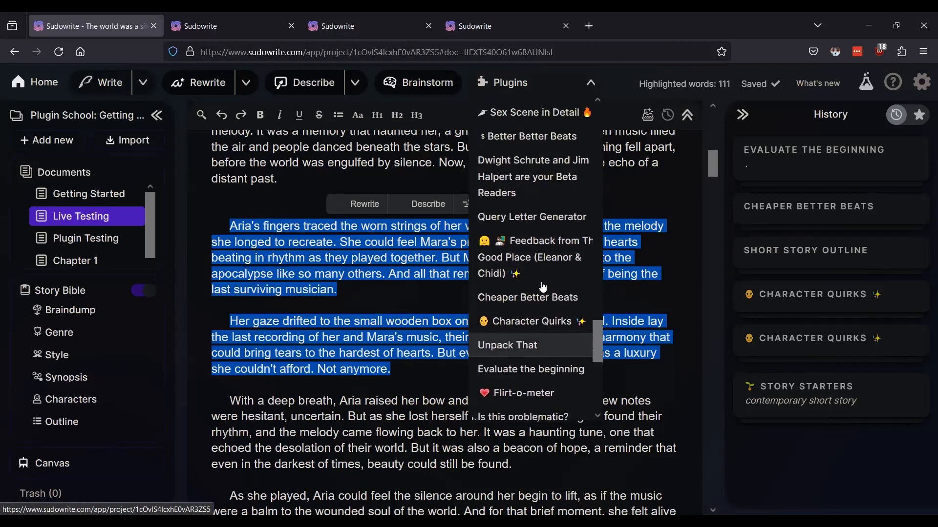
pyautogui.scroll(-3, 543, 287)
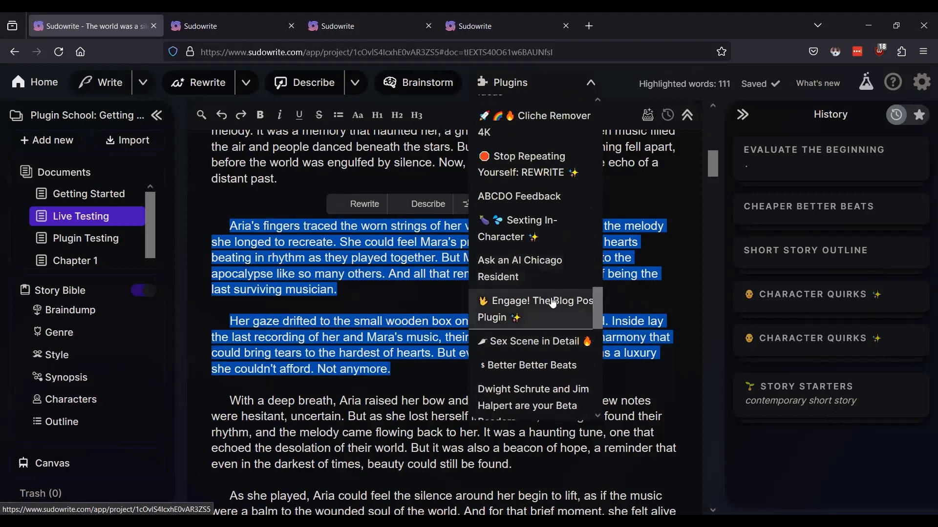
pyautogui.scroll(-4, 545, 290)
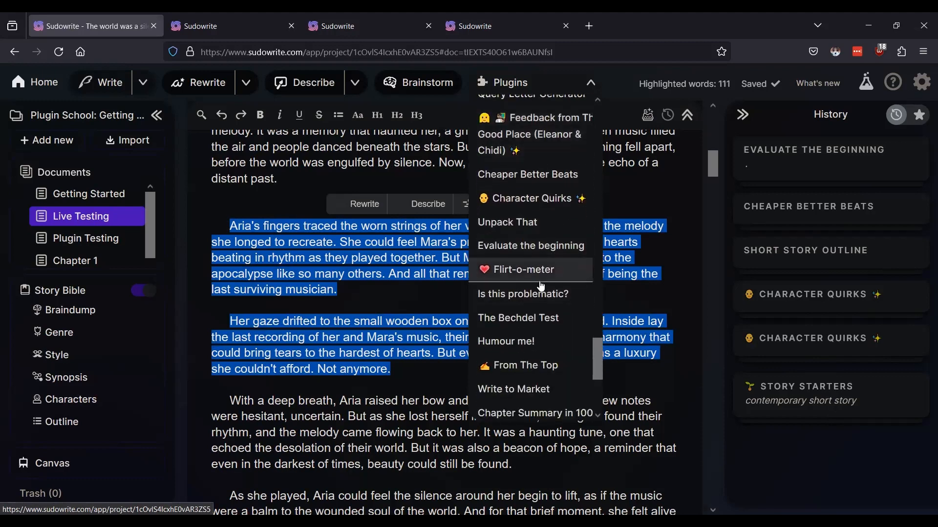
pyautogui.click(512, 231)
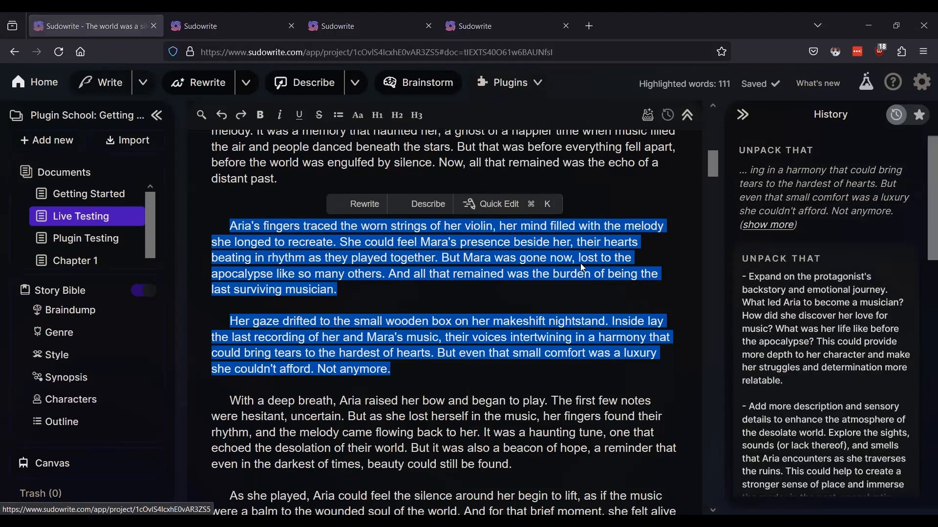
# Step: Read through all the suggestions in the Unpack That result, from the protagonist's backstory to the story's resolution
pyautogui.scroll(-2, 857, 318)
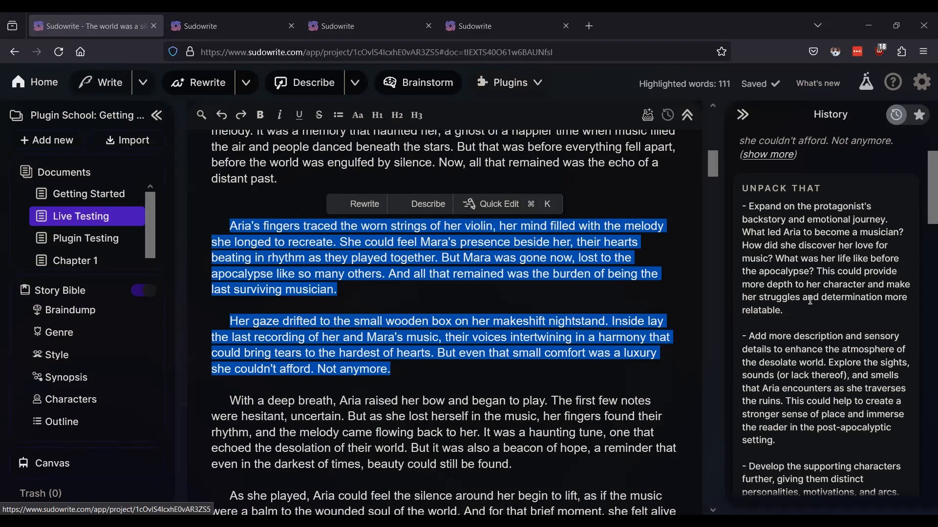
pyautogui.scroll(-5, 811, 301)
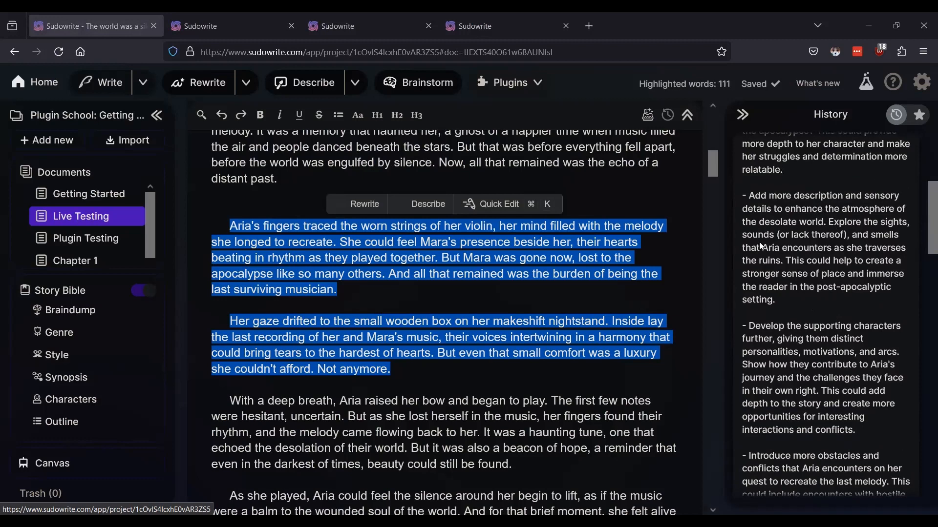
pyautogui.scroll(-5, 829, 243)
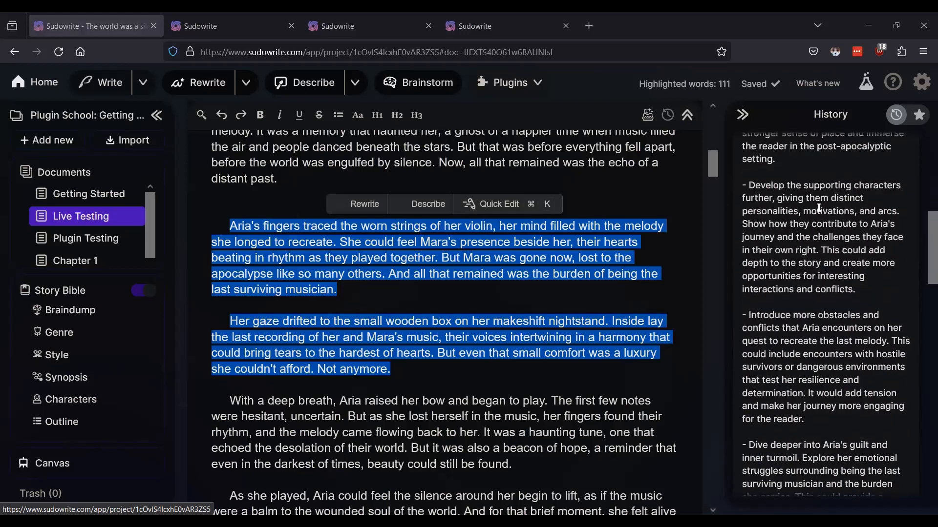
pyautogui.scroll(-1, 800, 330)
pyautogui.scroll(-3, 800, 330)
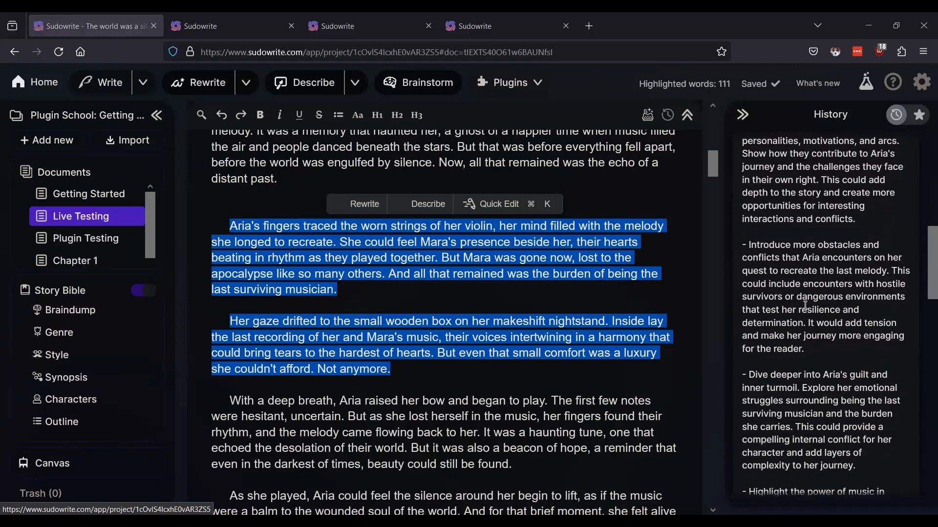
pyautogui.scroll(-2, 791, 276)
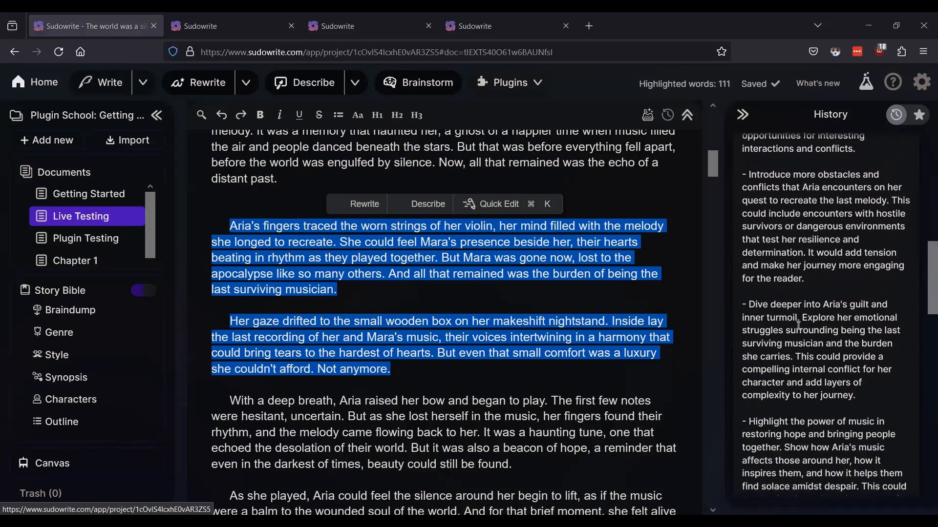
pyautogui.scroll(-3, 798, 322)
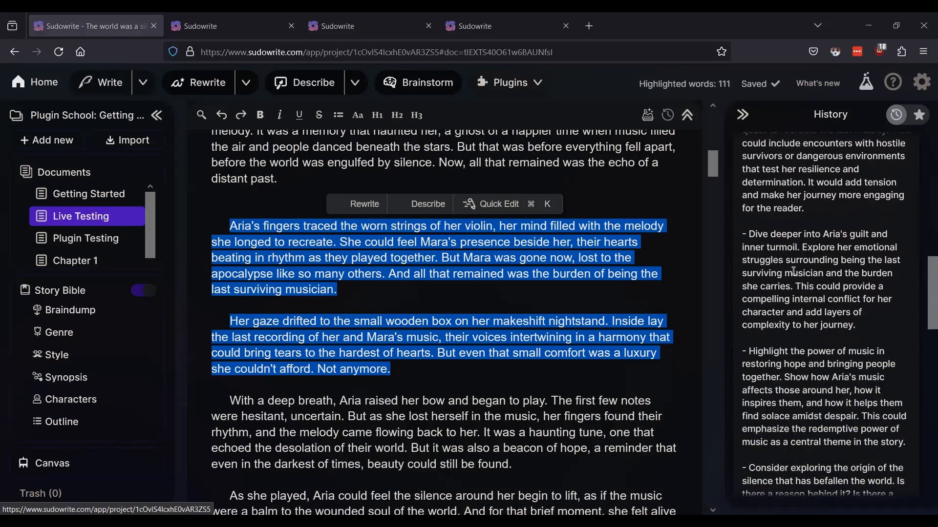
pyautogui.scroll(-6, 794, 271)
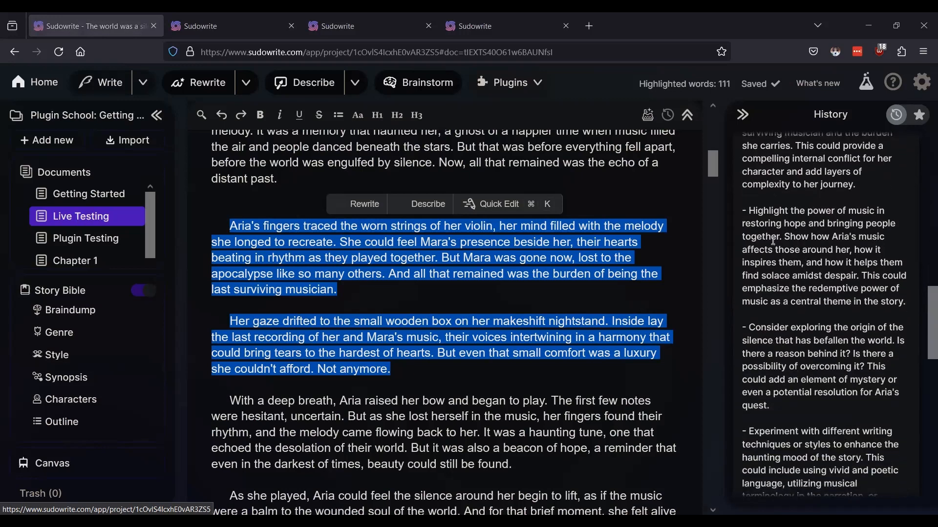
pyautogui.scroll(-3, 794, 337)
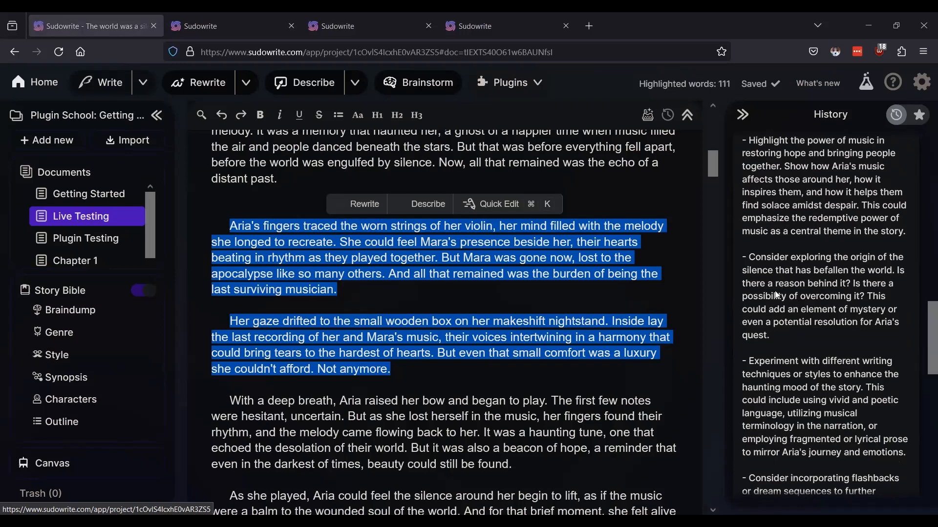
pyautogui.scroll(-5, 776, 295)
pyautogui.scroll(-5, 782, 291)
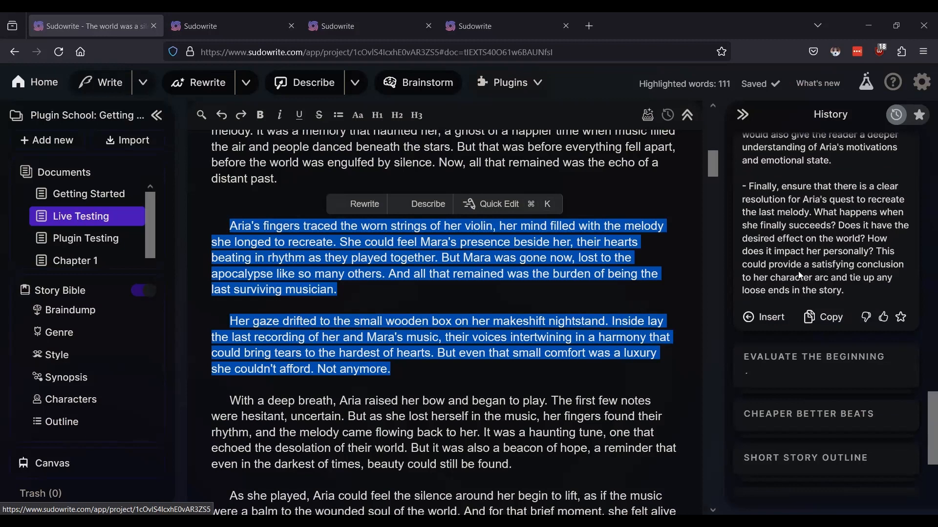
pyautogui.scroll(2, 799, 272)
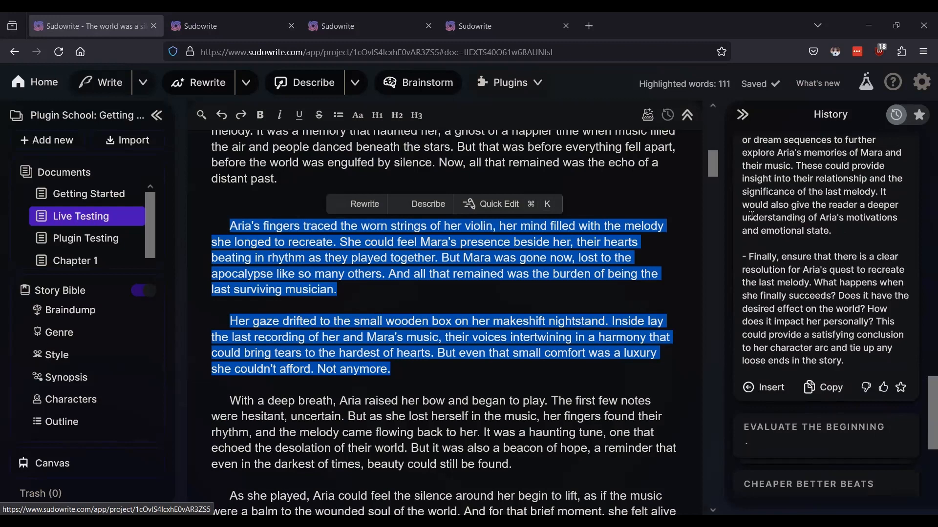
# Step: Check how many credits the Unpack That run used in the account's recent activity, and return to the document
pyautogui.click(925, 85)
pyautogui.click(692, 272)
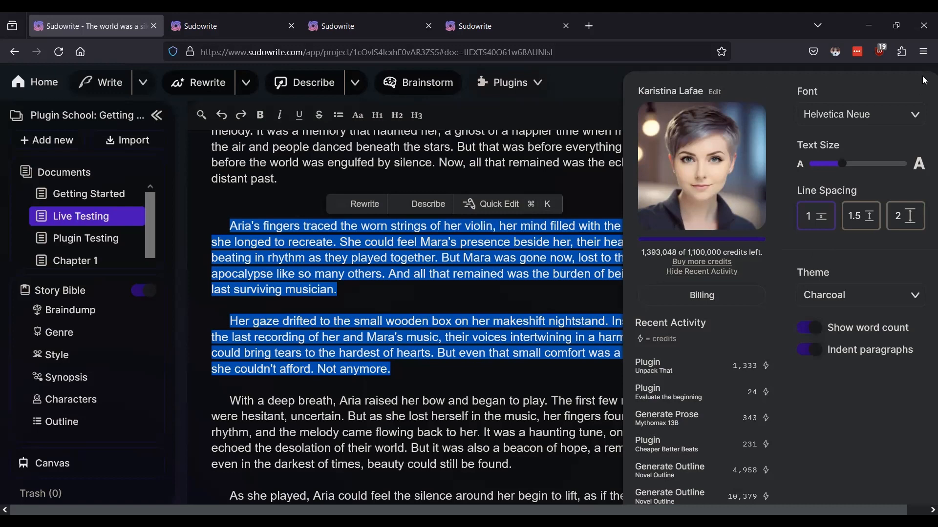
pyautogui.click(596, 181)
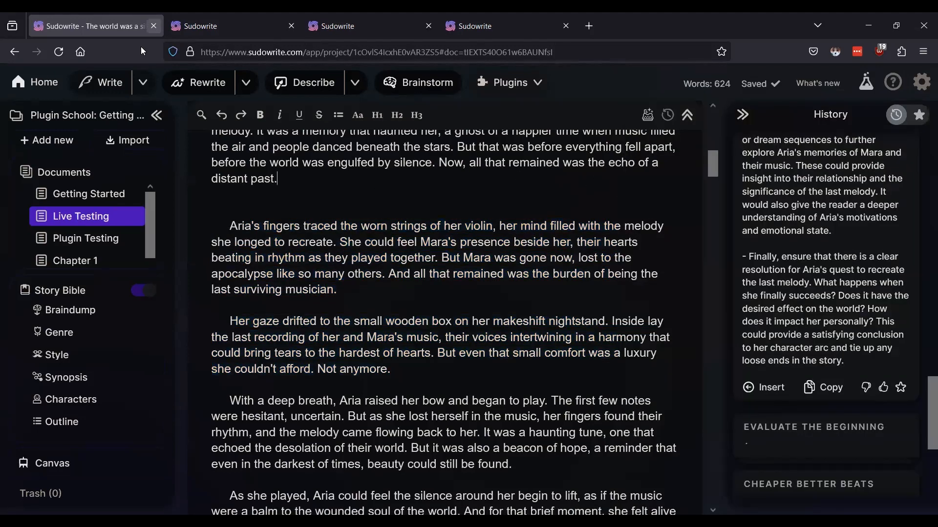
# Step: Open the Texting In-Character plugin's page from the Scene Enhancement list in the Getting Started document and review its description
pyautogui.click(78, 194)
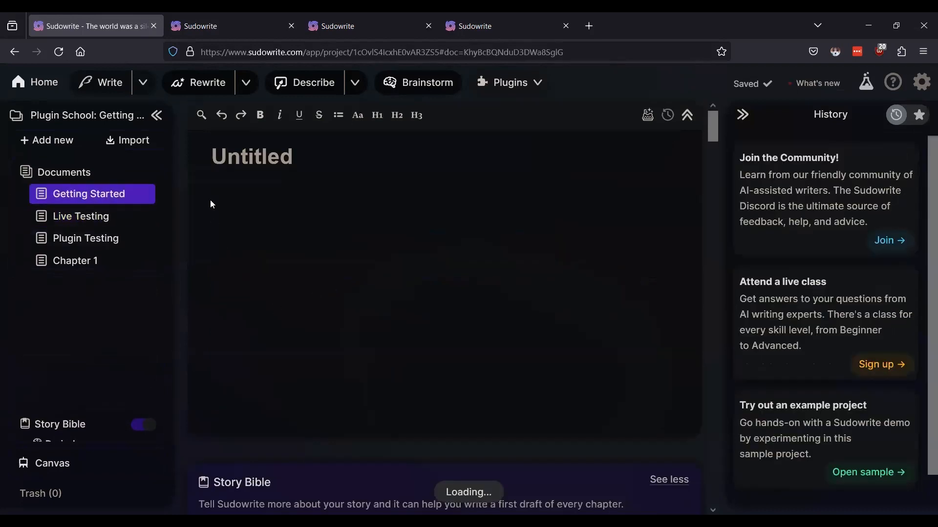
pyautogui.scroll(-5, 315, 292)
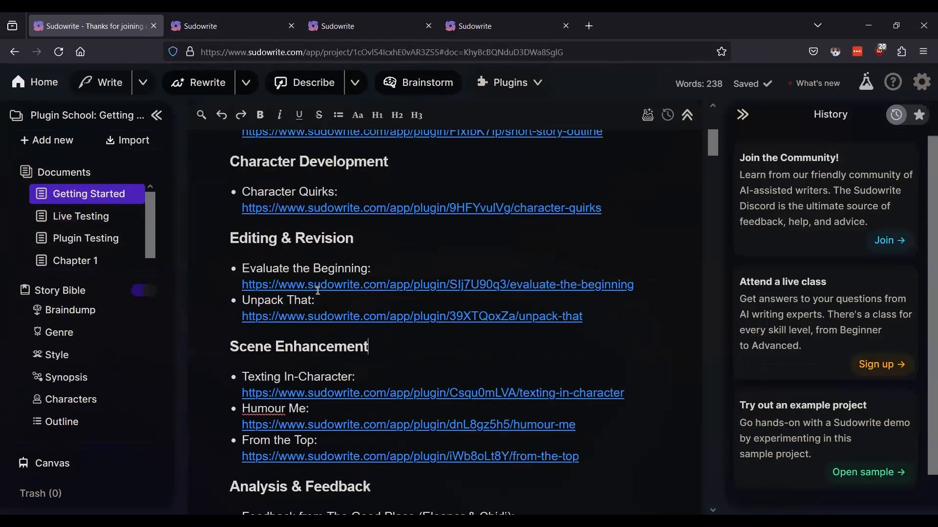
pyautogui.scroll(-2, 318, 291)
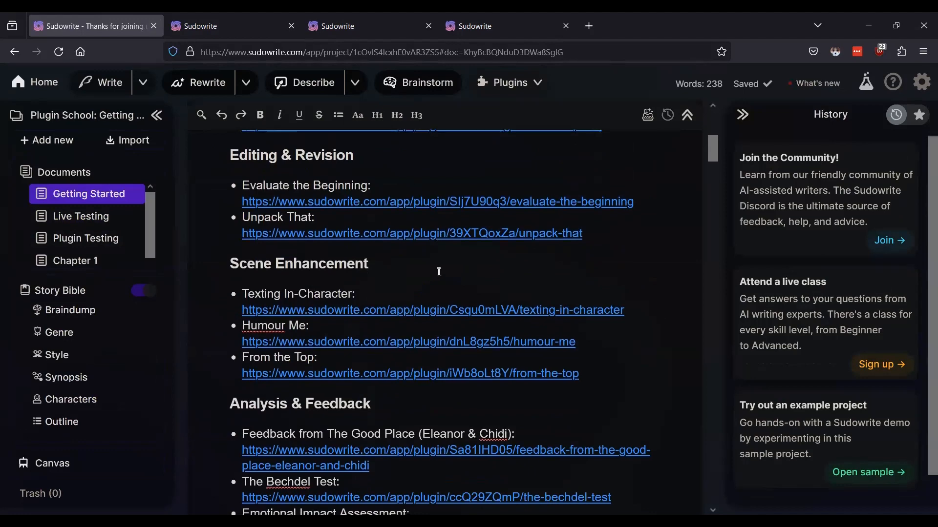
pyautogui.scroll(-3, 437, 272)
pyautogui.scroll(2, 437, 272)
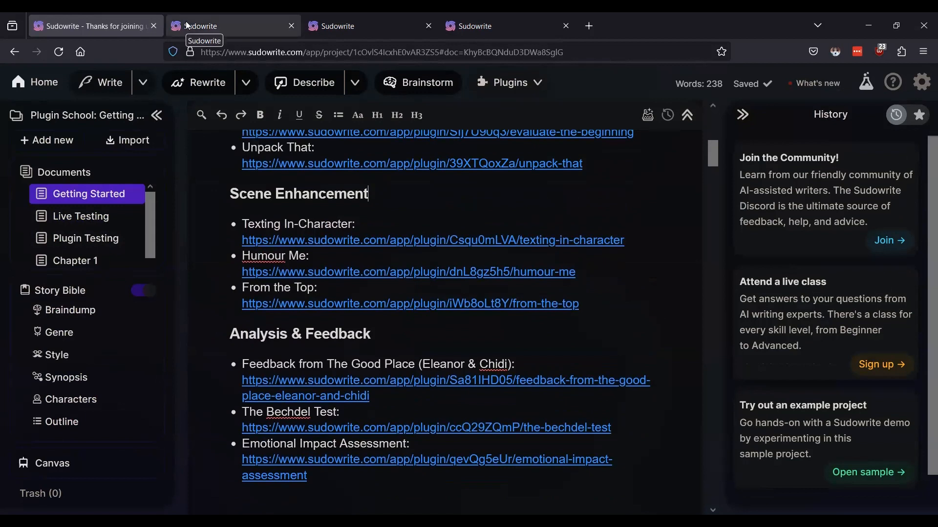
pyautogui.click(301, 240)
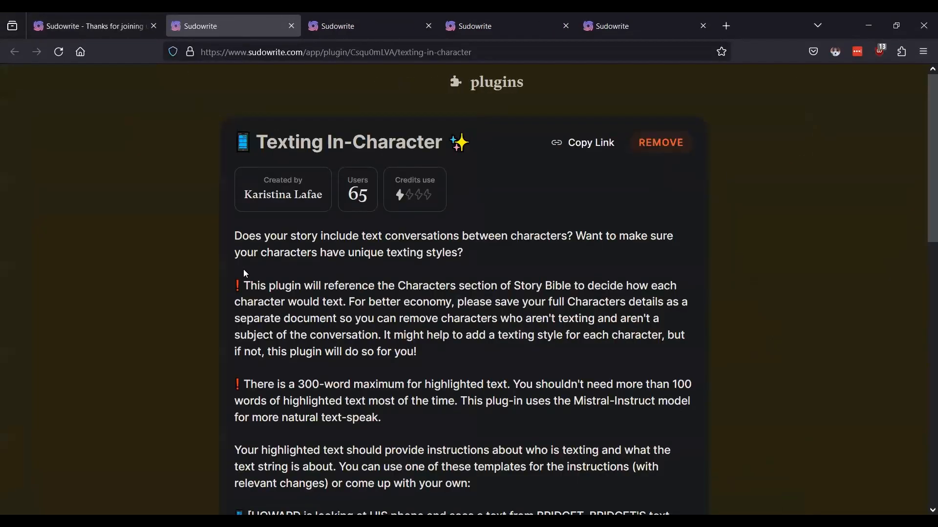
pyautogui.scroll(-3, 246, 273)
pyautogui.scroll(3, 245, 273)
# Step: Return to the project, open the Live Testing document and go to the end of the story, just above the Story Bible
pyautogui.click(106, 21)
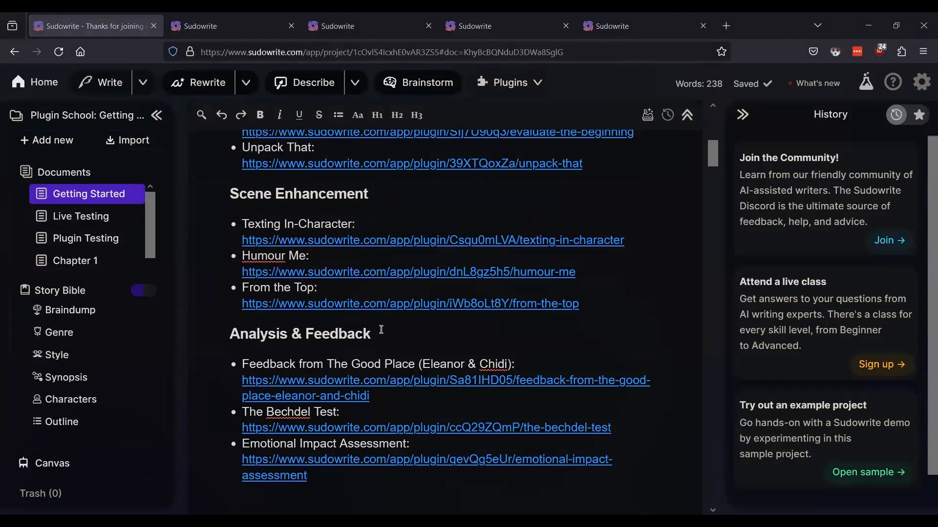
pyautogui.click(94, 216)
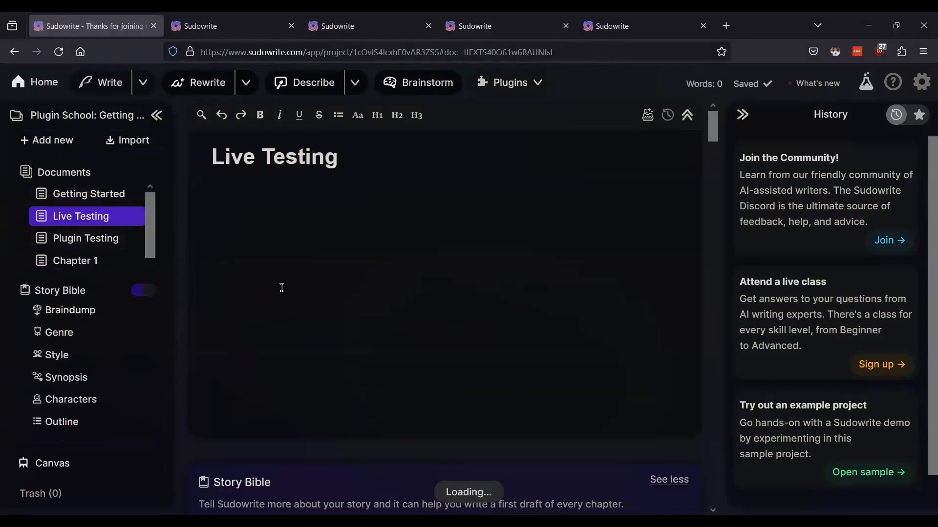
pyautogui.scroll(-15, 281, 287)
pyautogui.scroll(15, 281, 288)
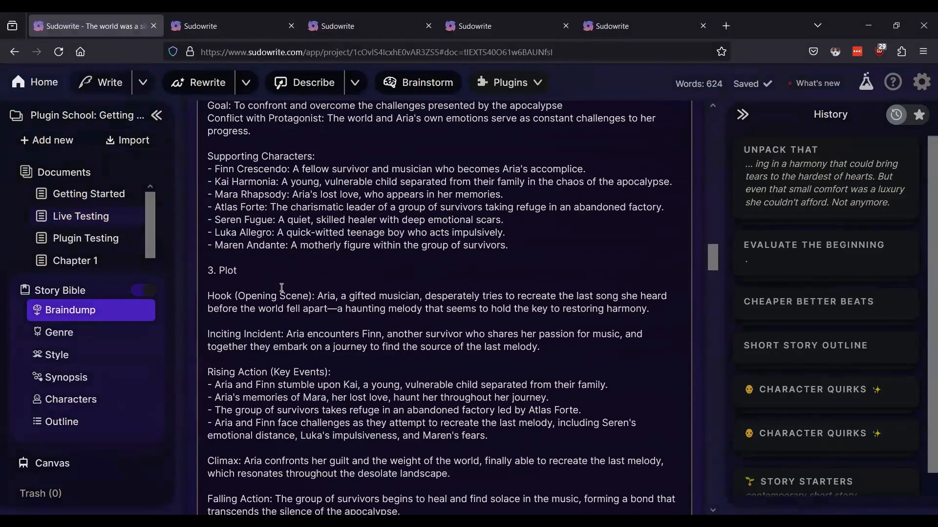
pyautogui.scroll(3, 281, 287)
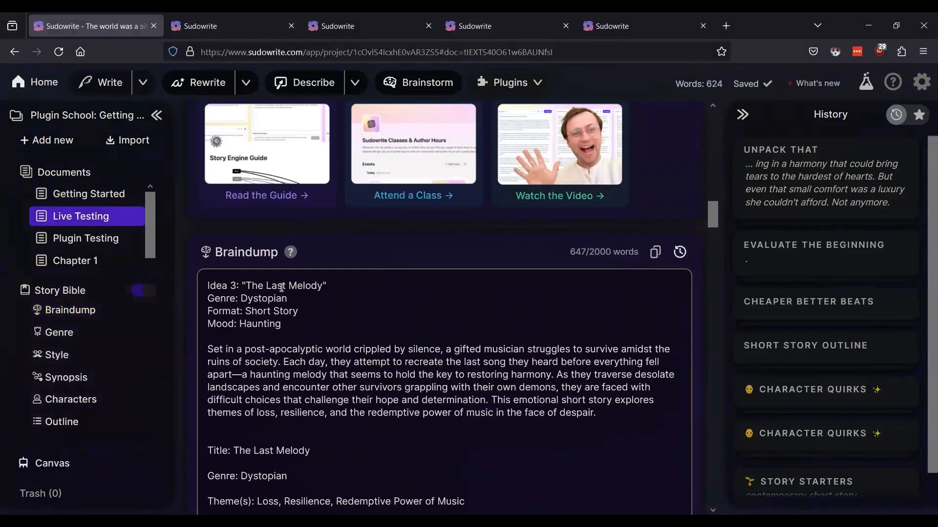
pyautogui.scroll(-6, 281, 287)
pyautogui.scroll(12, 281, 288)
pyautogui.scroll(3, 281, 288)
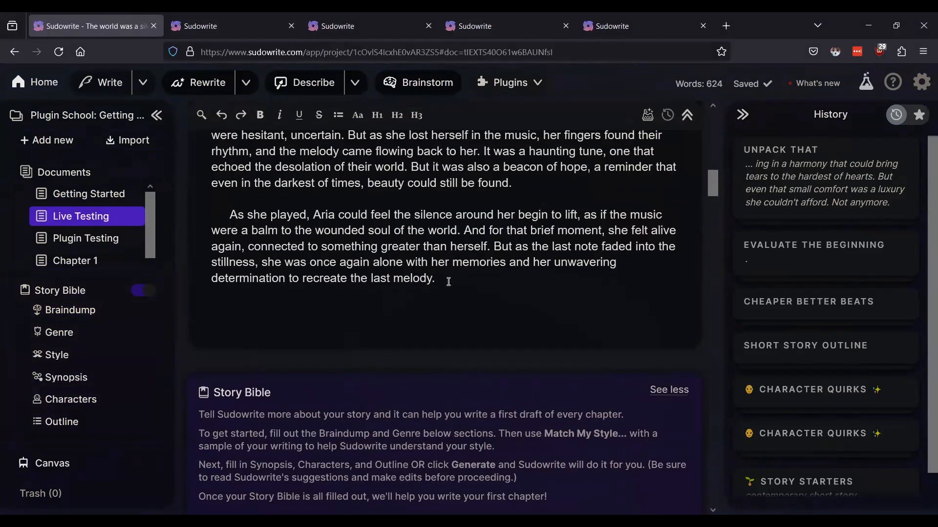
# Step: Start a new paragraph at the end of the Live Testing story reading "Aria thinks back to the last time she spoke with"
pyautogui.press('Return')
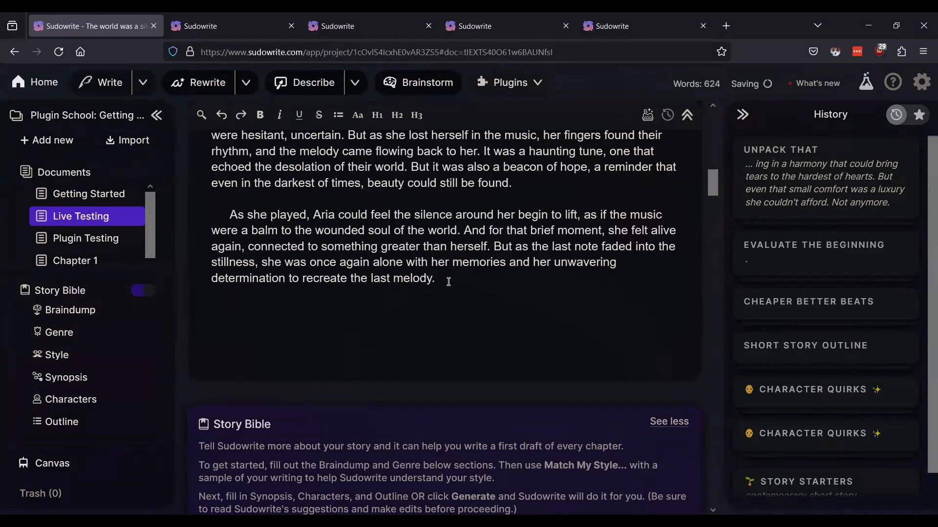
pyautogui.write('Arkka')
pyautogui.press('BackSpace')
pyautogui.press('BackSpace')
pyautogui.press('BackSpace')
pyautogui.write('ia thinks back to the')
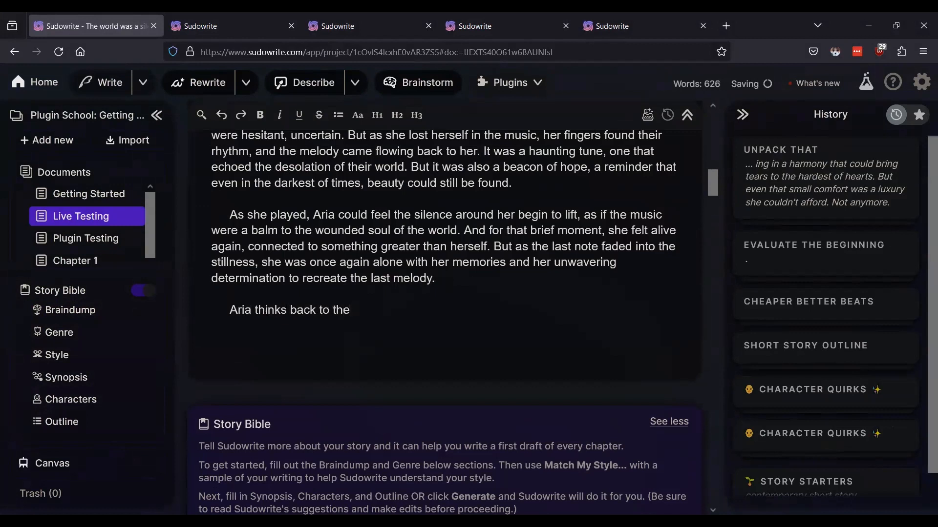
pyautogui.write(' last time she')
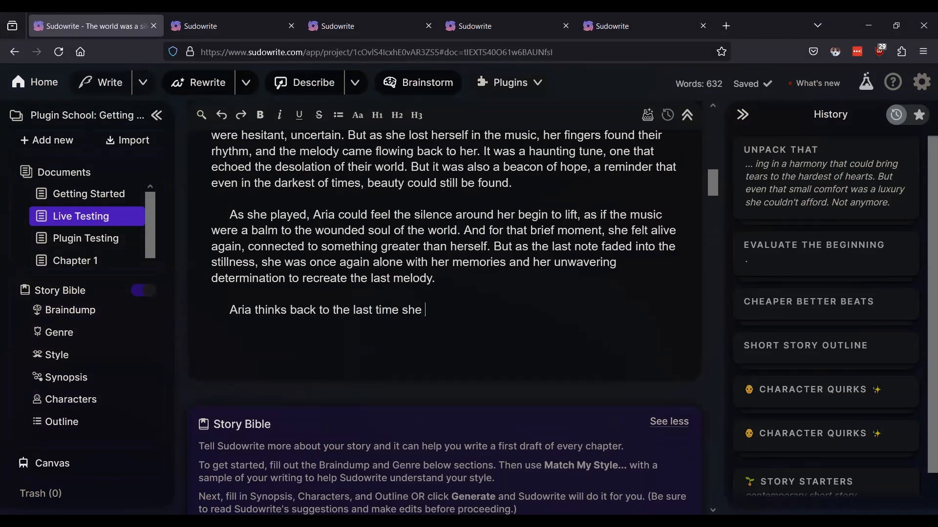
pyautogui.write(' spoke with')
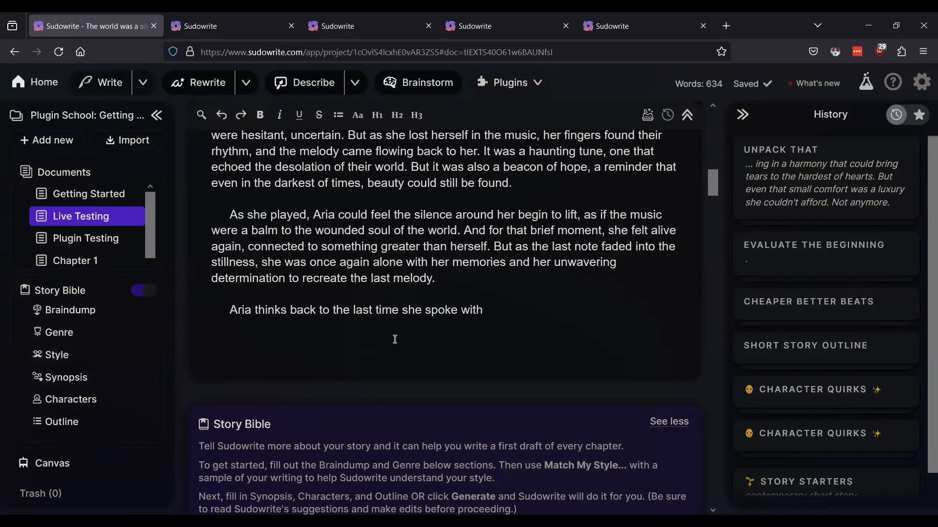
# Step: Look through the Story Bible's Characters section for whom Aria could have spoken with, and return to the unfinished sentence
pyautogui.click(71, 404)
pyautogui.click(70, 400)
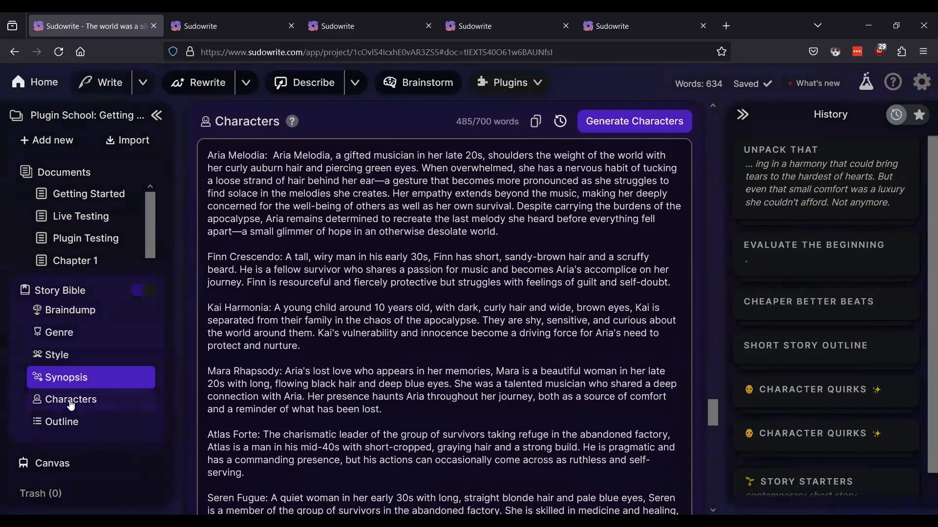
pyautogui.scroll(-5, 303, 322)
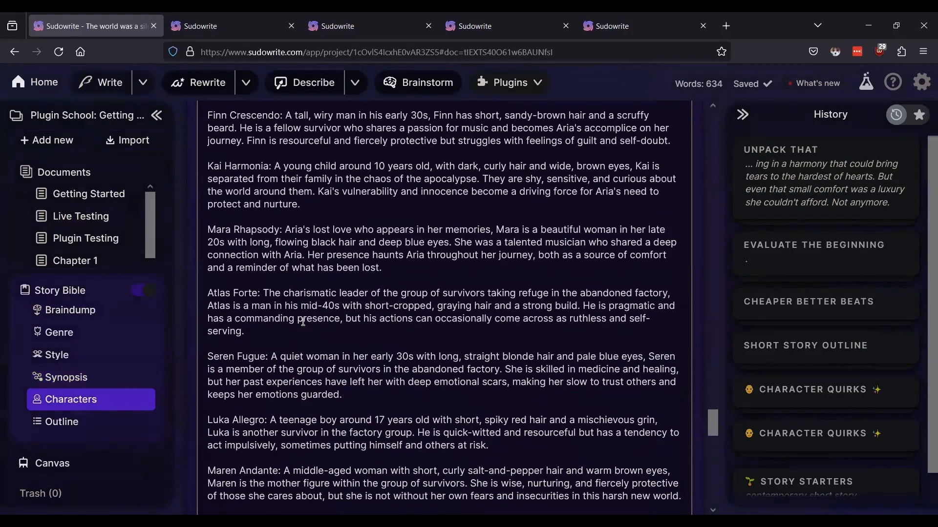
pyautogui.scroll(8, 303, 322)
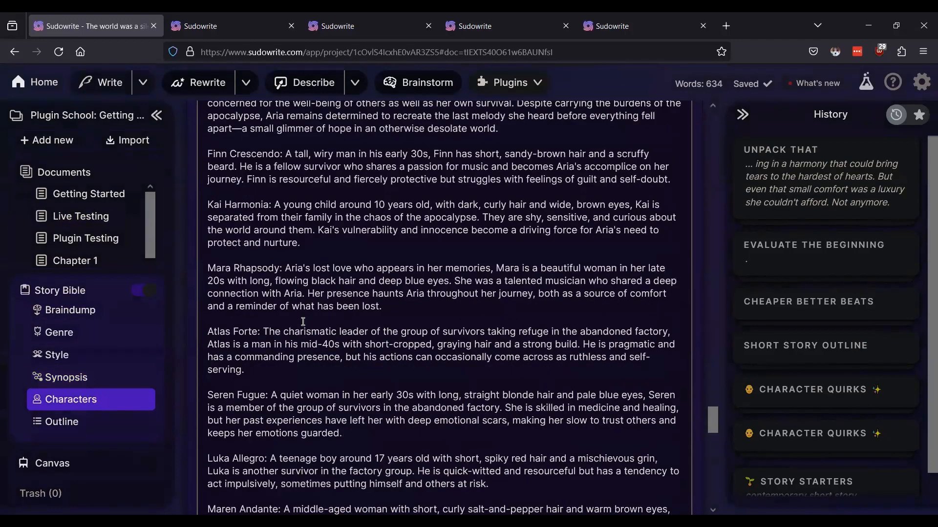
pyautogui.scroll(15, 365, 316)
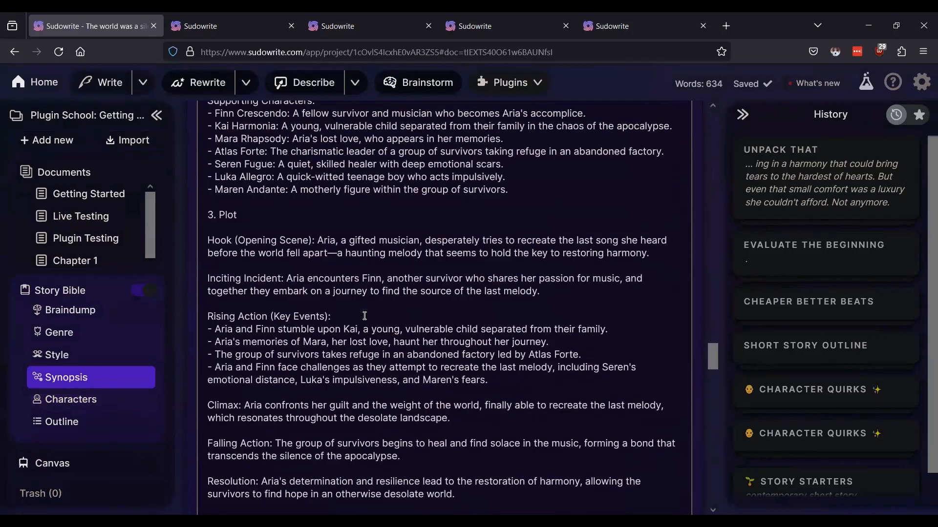
pyautogui.scroll(10, 363, 320)
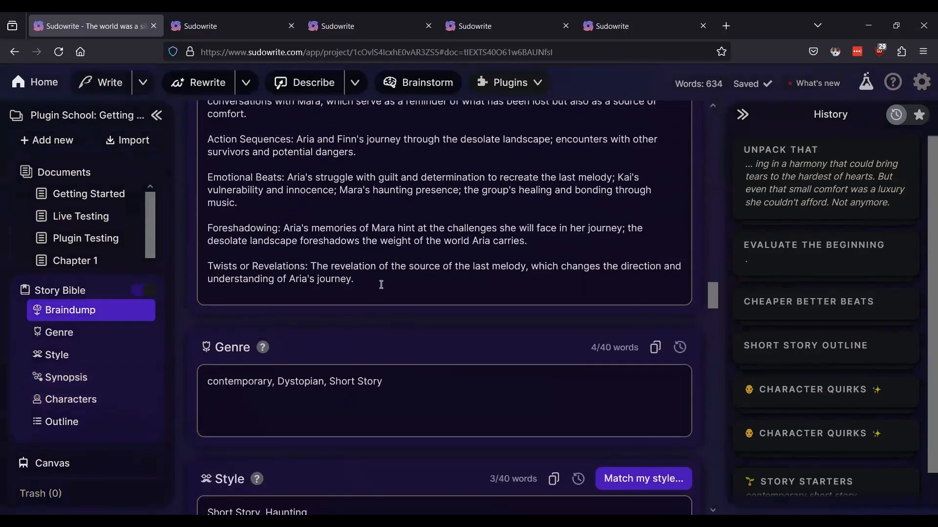
pyautogui.scroll(15, 392, 218)
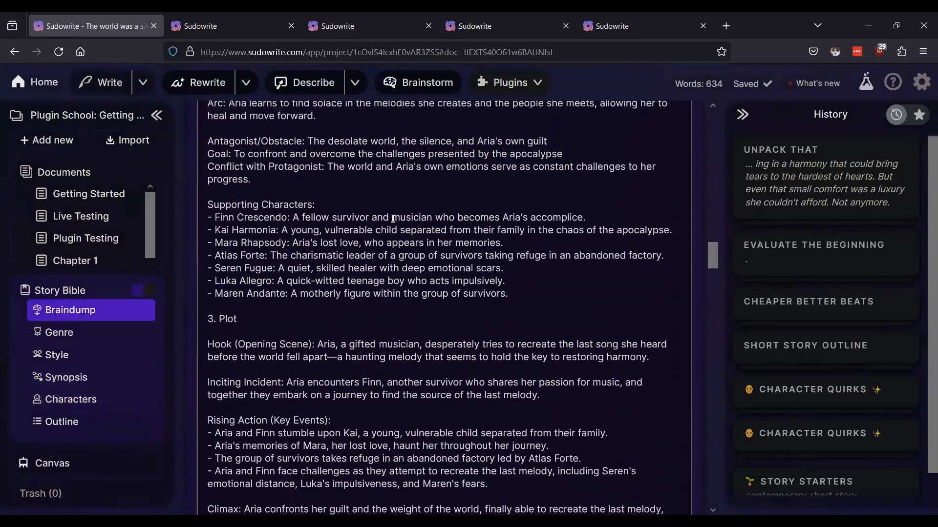
pyautogui.scroll(5, 392, 218)
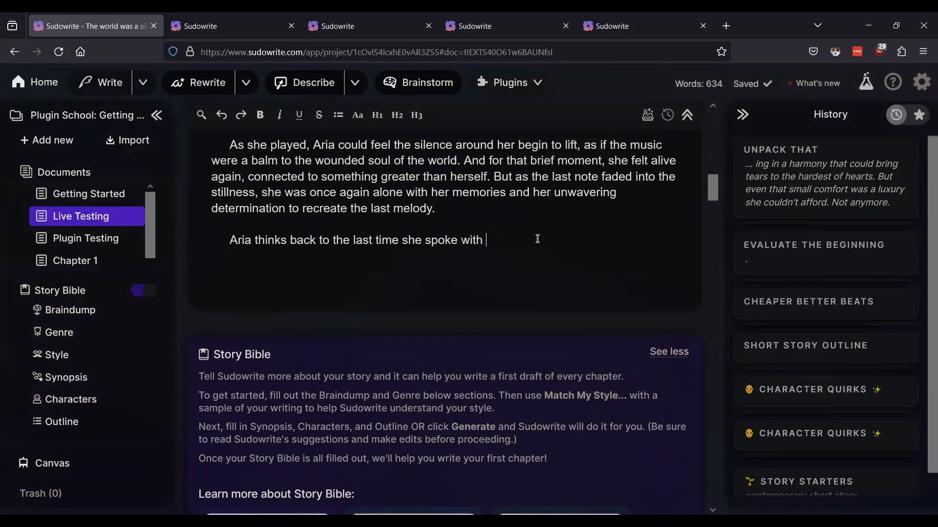
# Step: Complete the unfinished sentence with "Mara, and the text conversation they had right before the world fell apart."
pyautogui.write('Mara, and the')
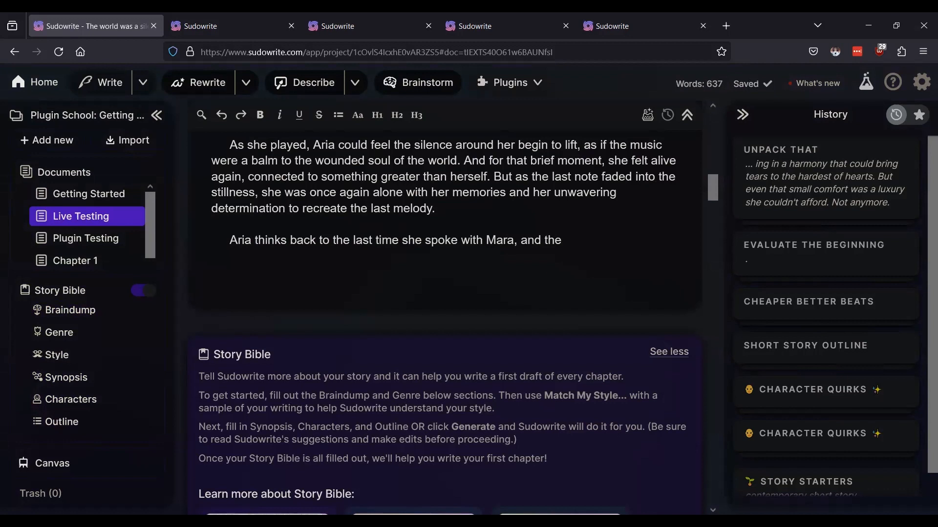
pyautogui.write(' tex')
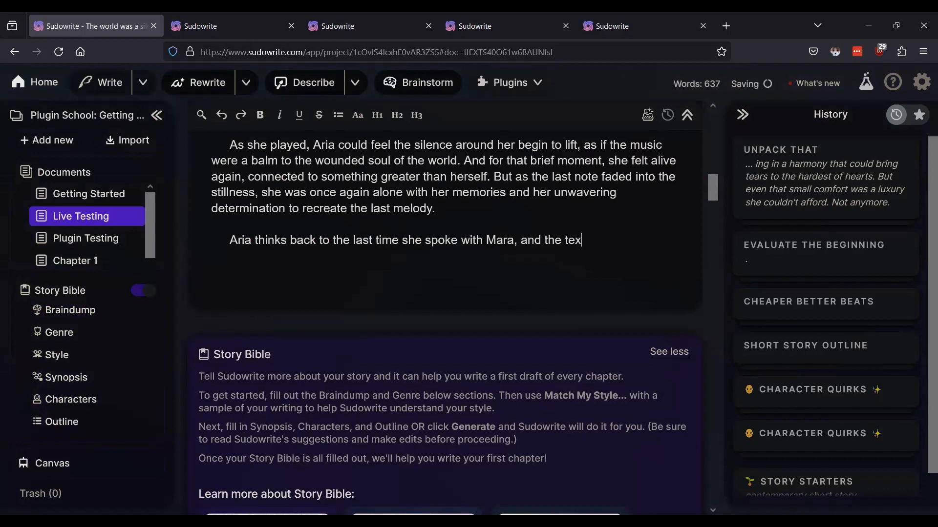
pyautogui.write('t conver')
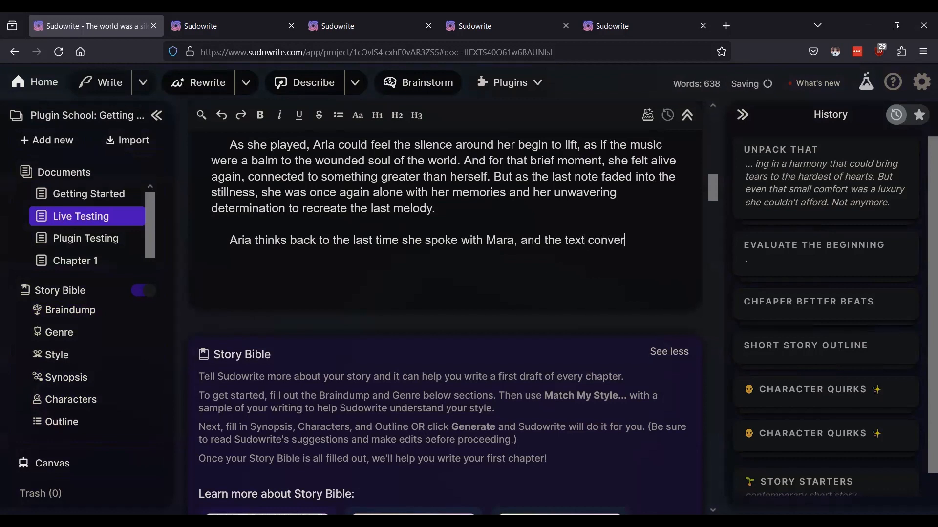
pyautogui.write('sation they had right b')
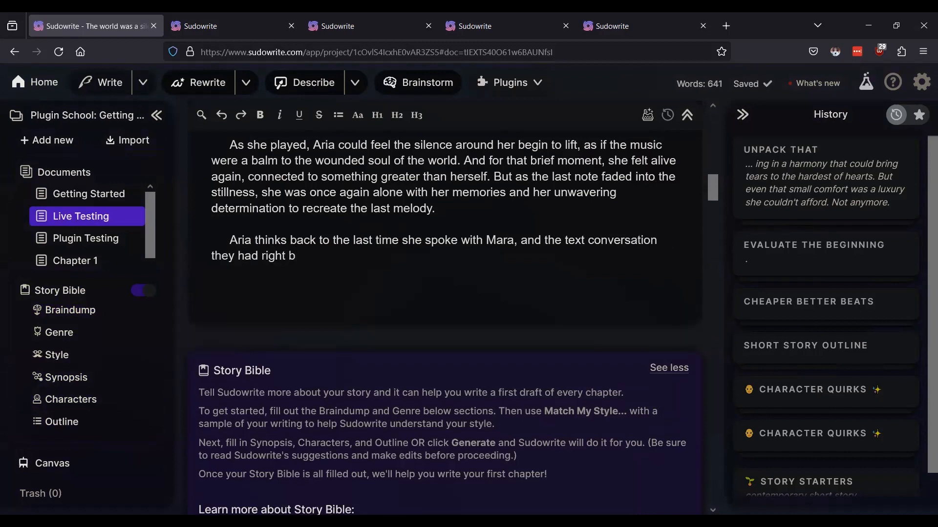
pyautogui.write('efore the world ')
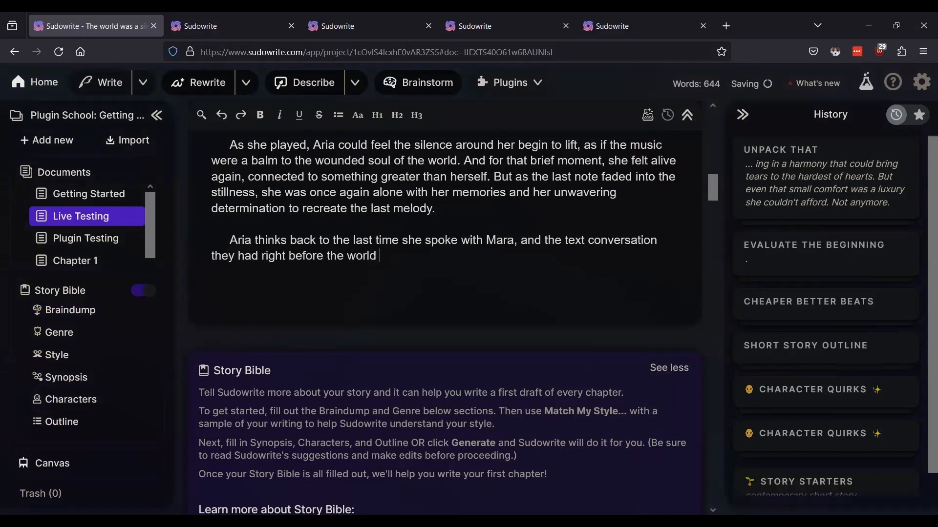
pyautogui.write('fell apart.')
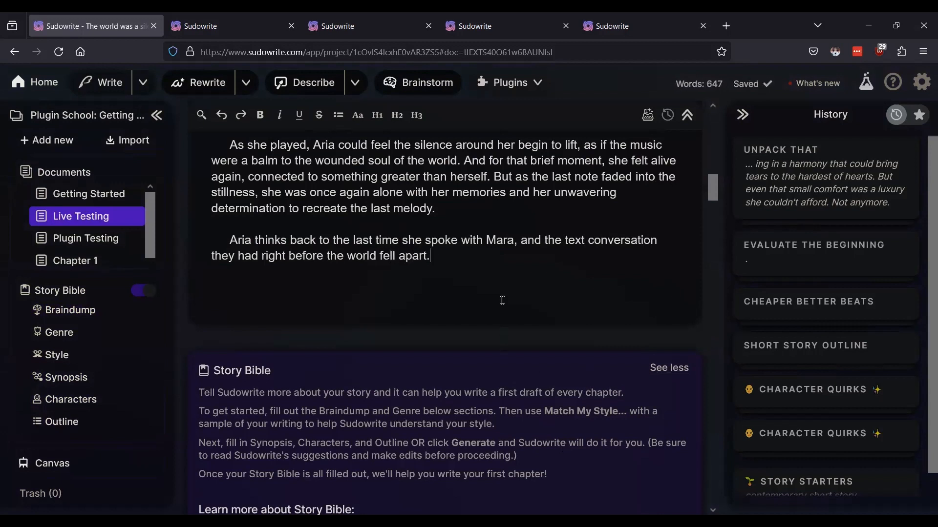
# Step: Run the Texting In-Character plugin on the final paragraph about Aria and Mara, and read the generated text conversation
pyautogui.moveTo(454, 257); pyautogui.dragTo(209, 237)
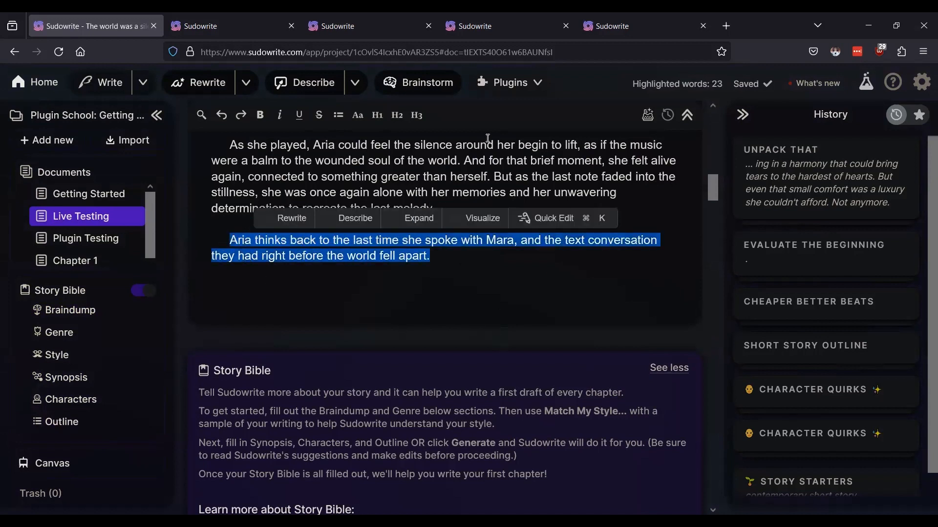
pyautogui.click(539, 88)
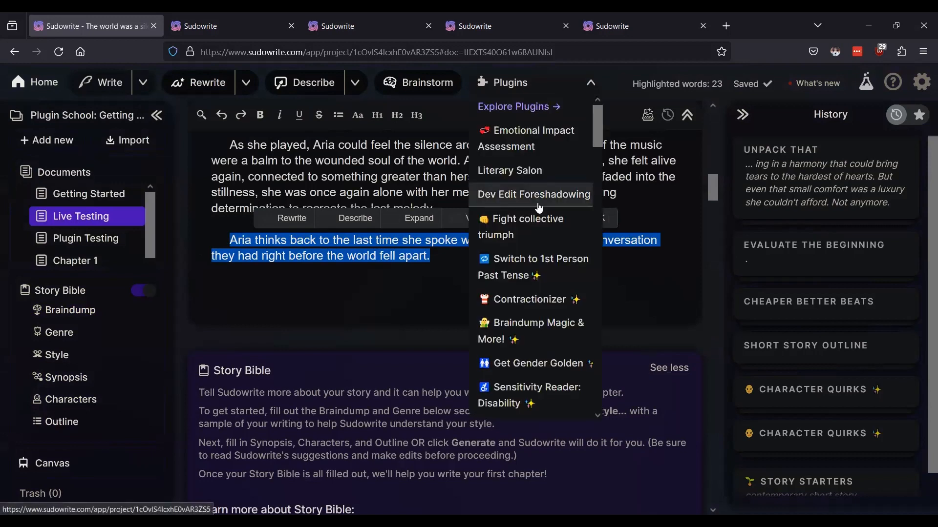
pyautogui.scroll(-1, 537, 203)
pyautogui.scroll(-3, 538, 208)
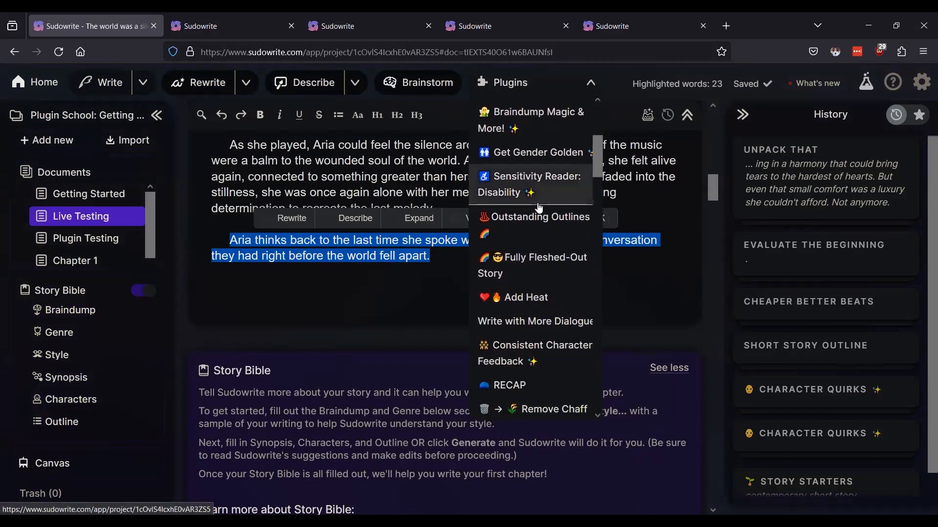
pyautogui.scroll(-7, 538, 209)
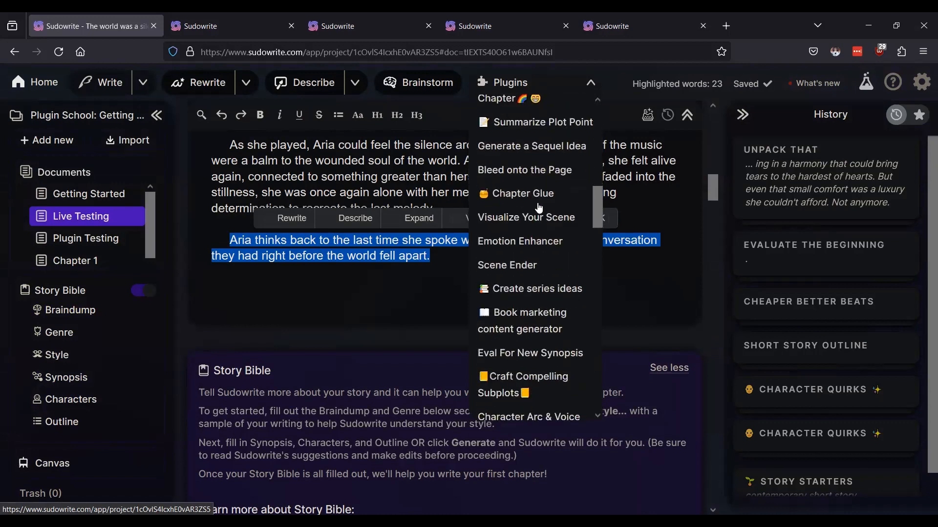
pyautogui.scroll(-9, 538, 209)
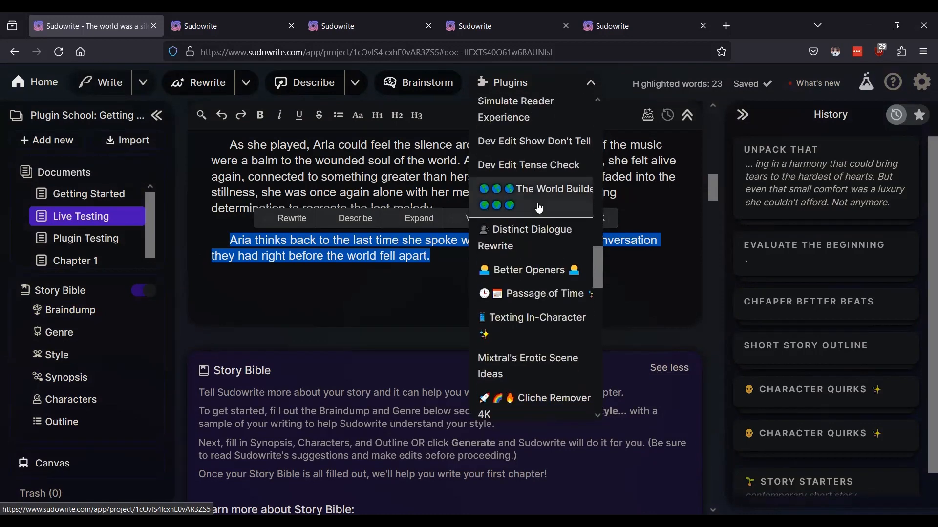
pyautogui.scroll(-3, 539, 208)
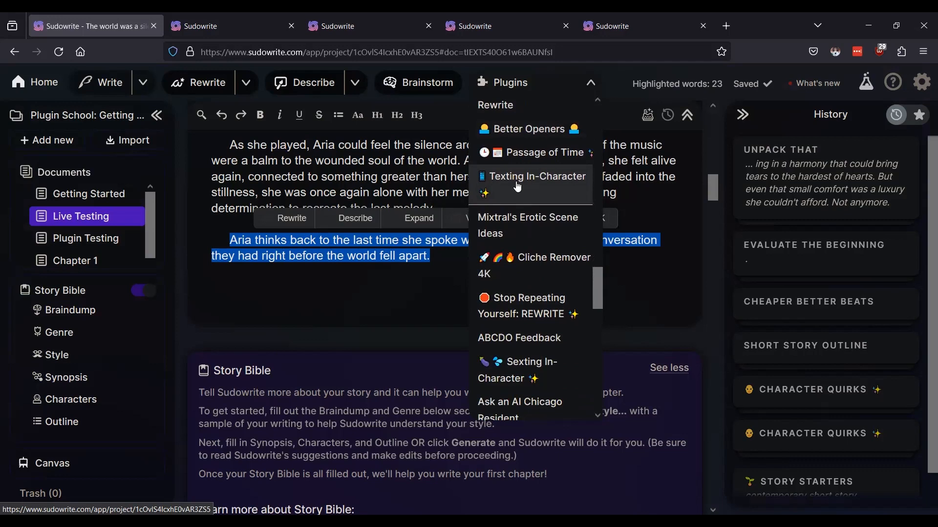
pyautogui.click(517, 186)
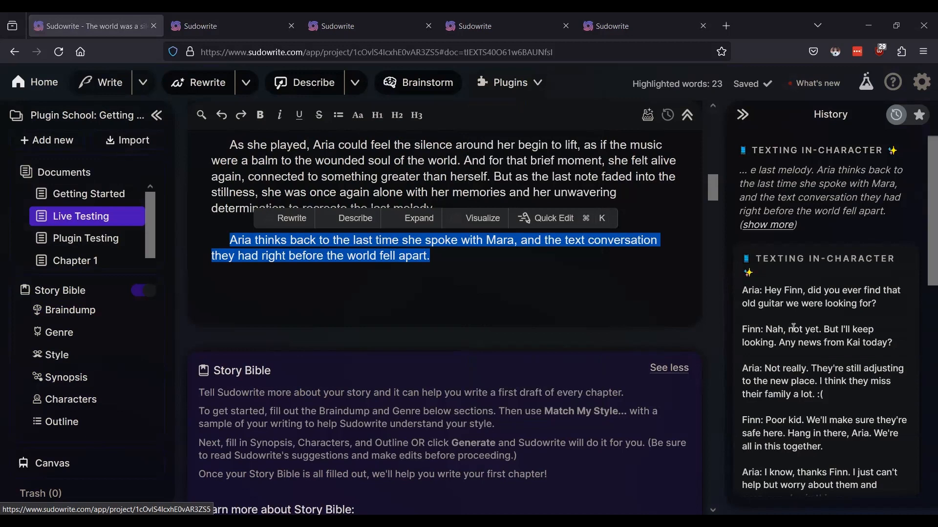
pyautogui.scroll(-3, 793, 327)
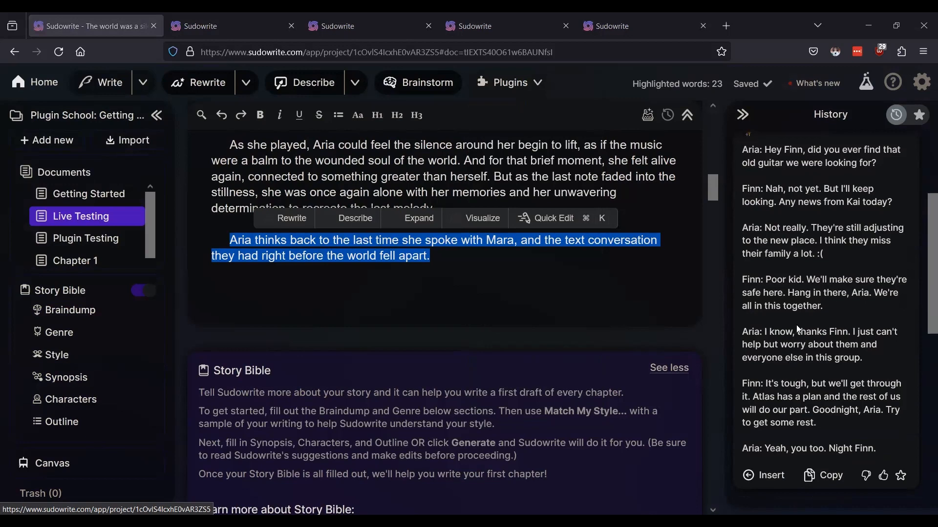
pyautogui.scroll(2, 797, 329)
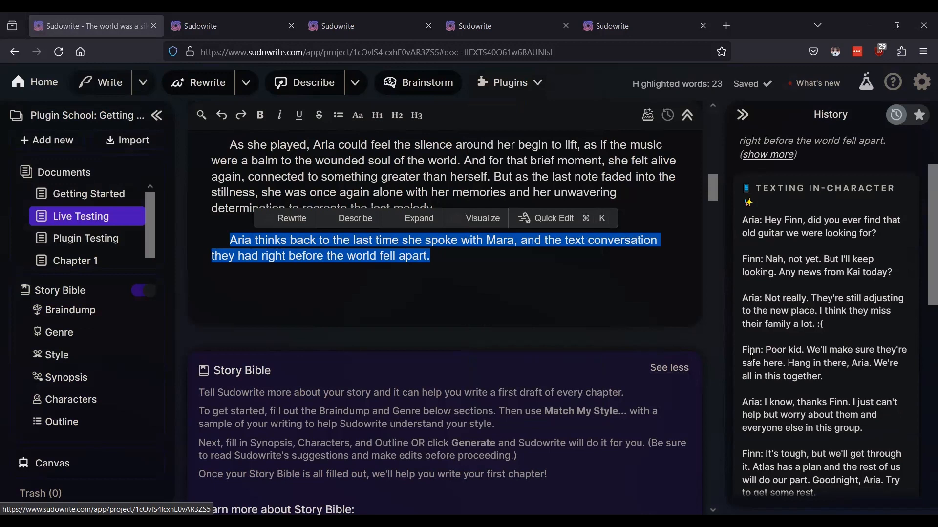
# Step: Review the instructions on the Texting In-Character plugin's page, highlight its first instruction template, and return to the Live Testing document
pyautogui.click(182, 25)
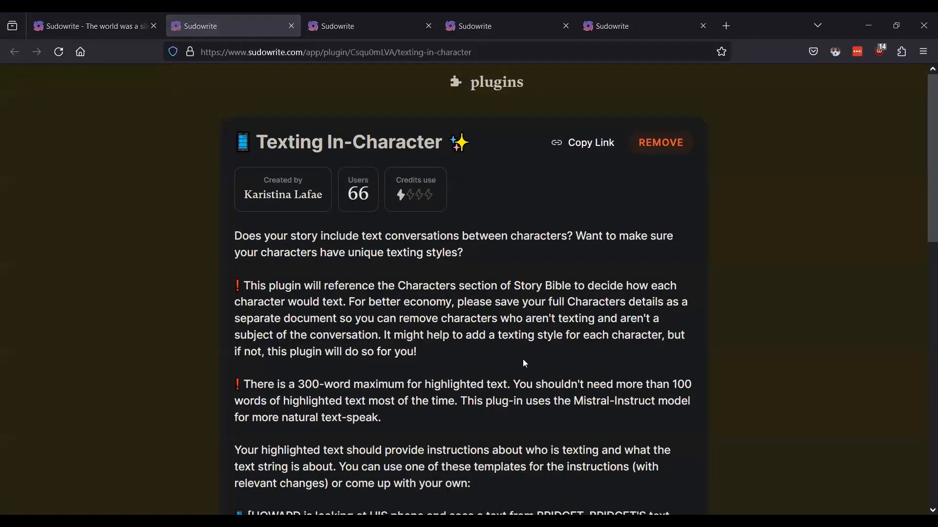
pyautogui.scroll(-3, 522, 359)
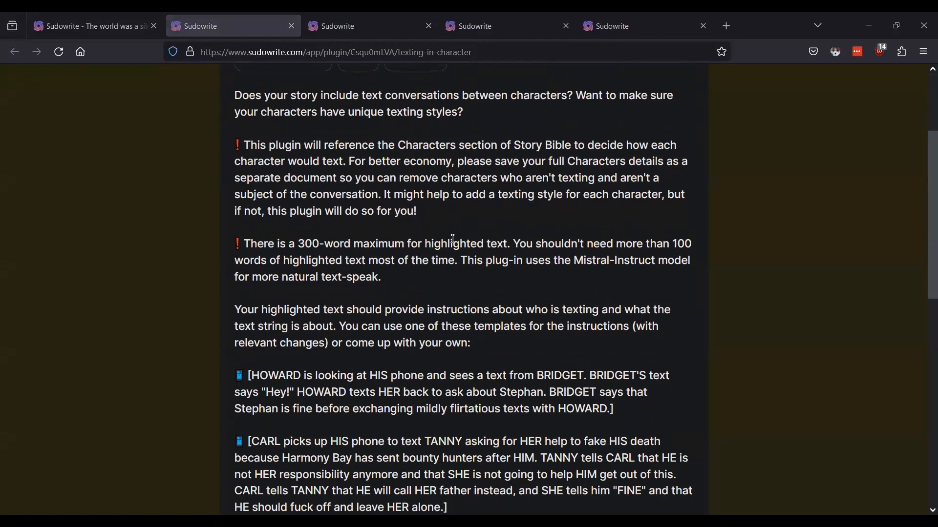
pyautogui.scroll(-2, 449, 245)
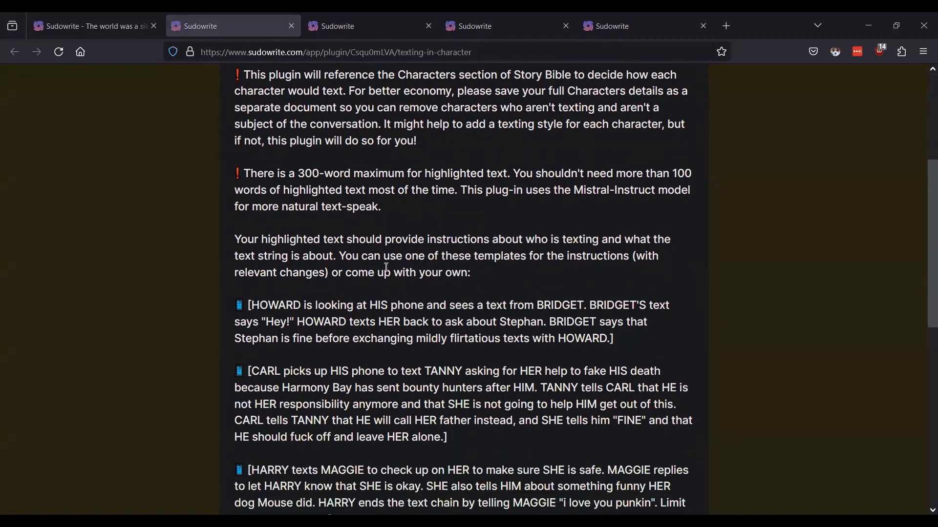
pyautogui.scroll(-2, 346, 291)
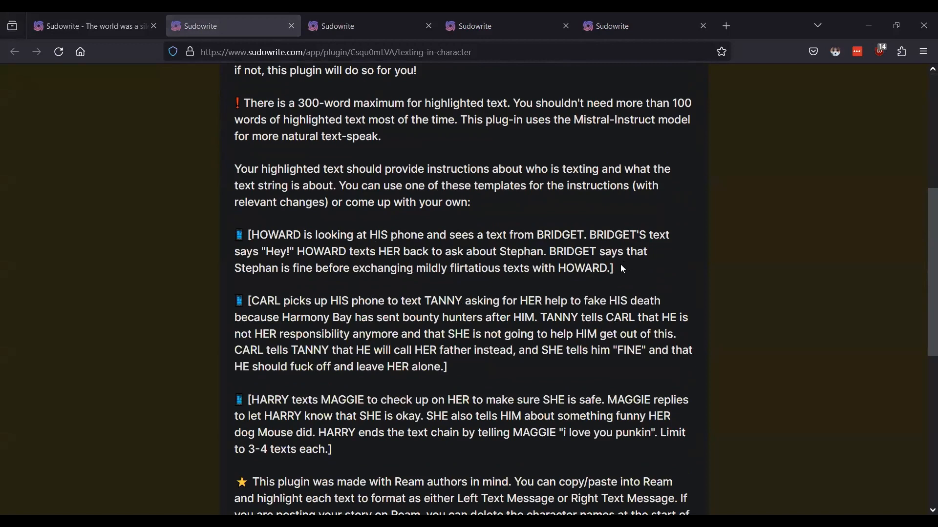
pyautogui.moveTo(617, 269); pyautogui.dragTo(250, 235)
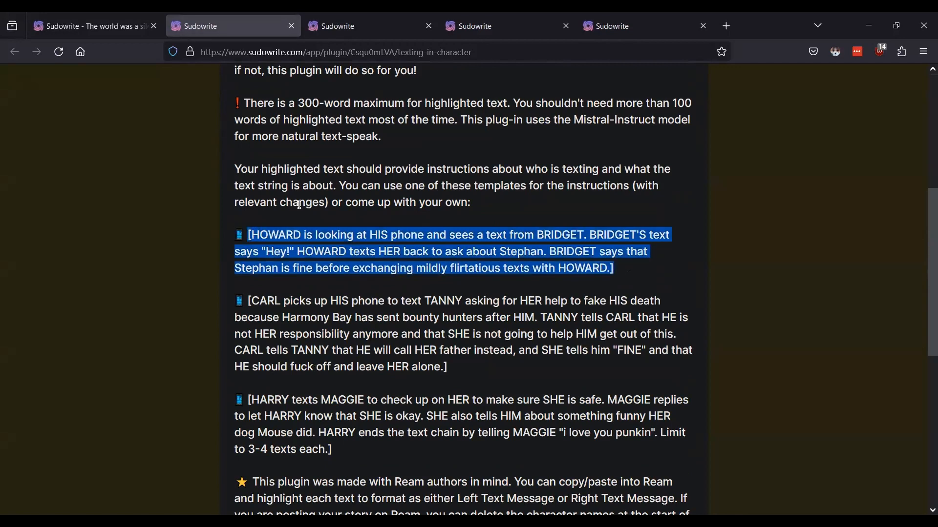
pyautogui.click(132, 34)
pyautogui.click(440, 280)
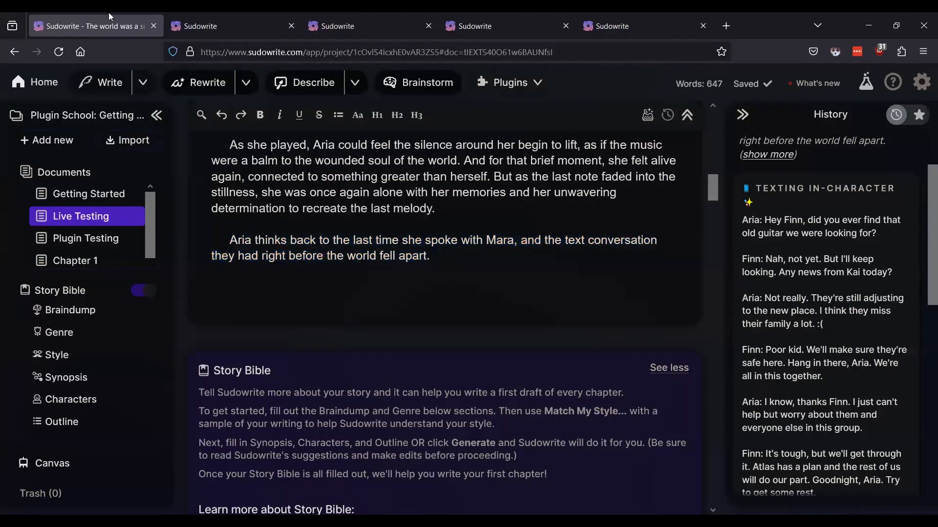
# Step: Check the Scene Enhancement list in the Getting Started document and go back to the Texting In-Character plugin's page
pyautogui.click(90, 196)
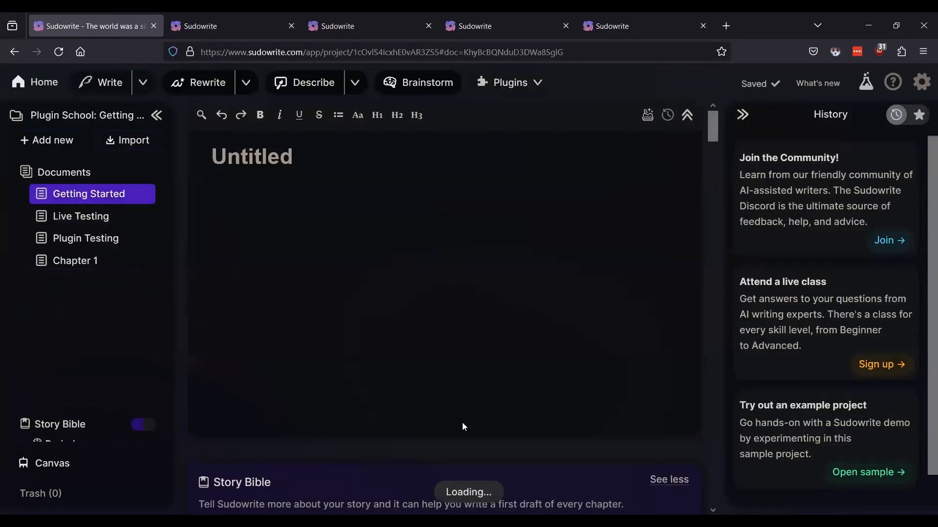
pyautogui.scroll(-8, 401, 344)
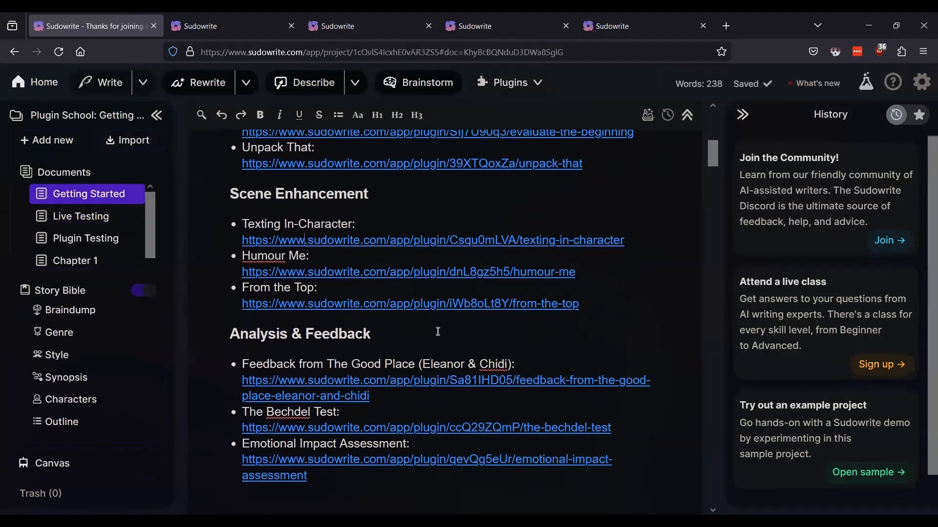
pyautogui.click(173, 34)
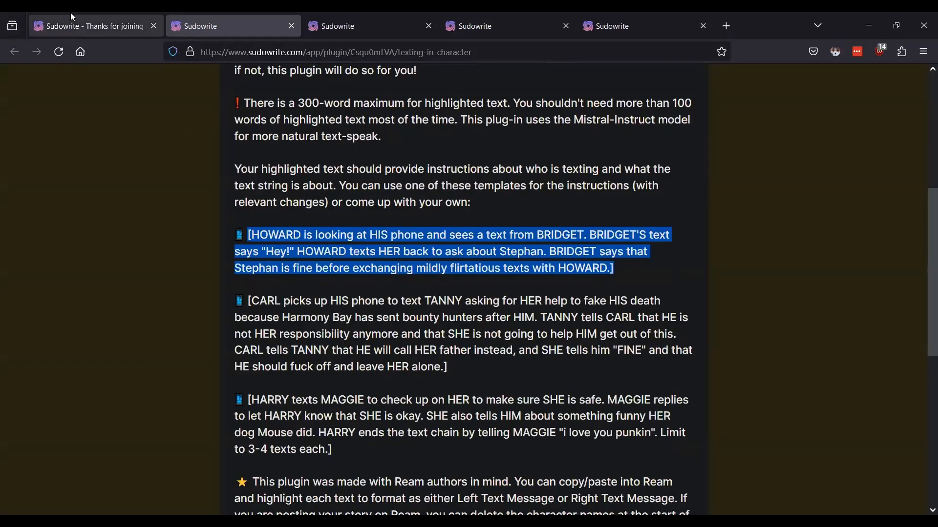
# Step: Open the Humour Me and From the Top plugin pages from the Scene Enhancement list in the Getting Started document
pyautogui.click(73, 24)
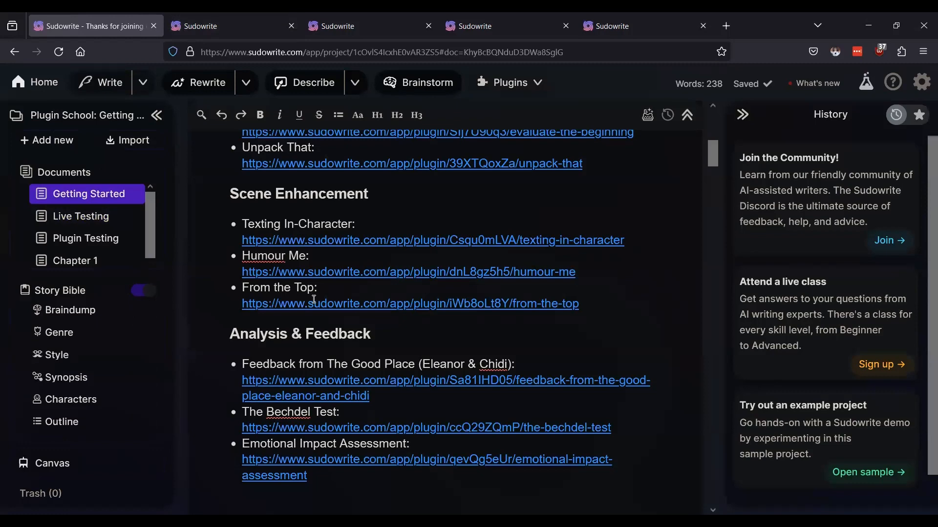
pyautogui.click(322, 272)
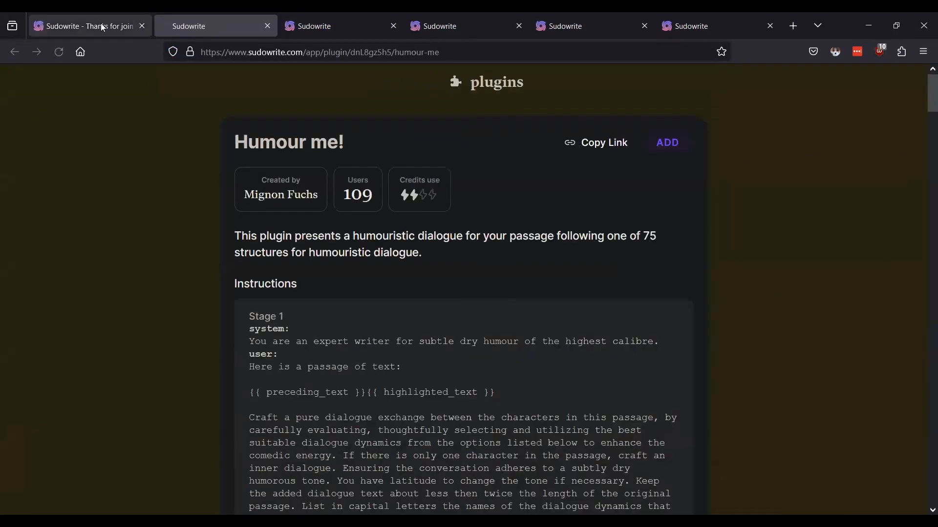
pyautogui.click(100, 22)
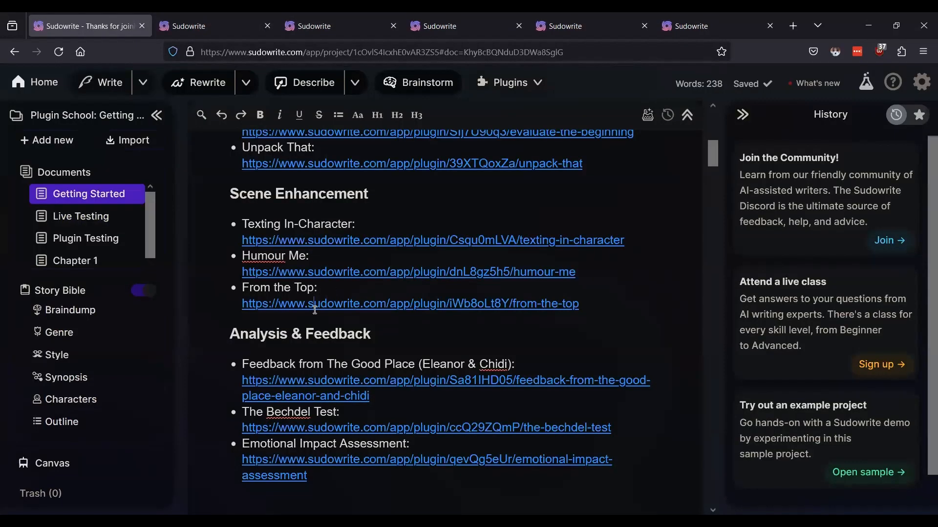
pyautogui.click(317, 303)
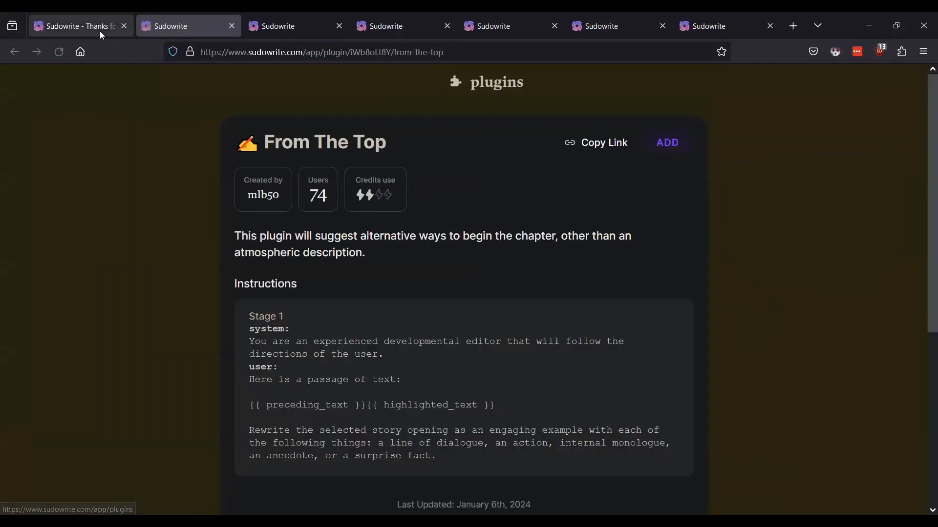
pyautogui.click(99, 30)
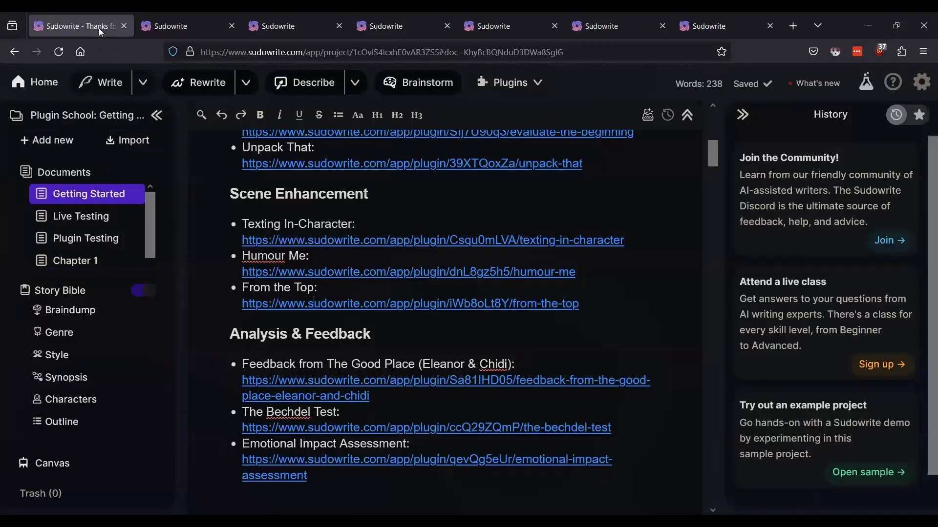
pyautogui.click(309, 273)
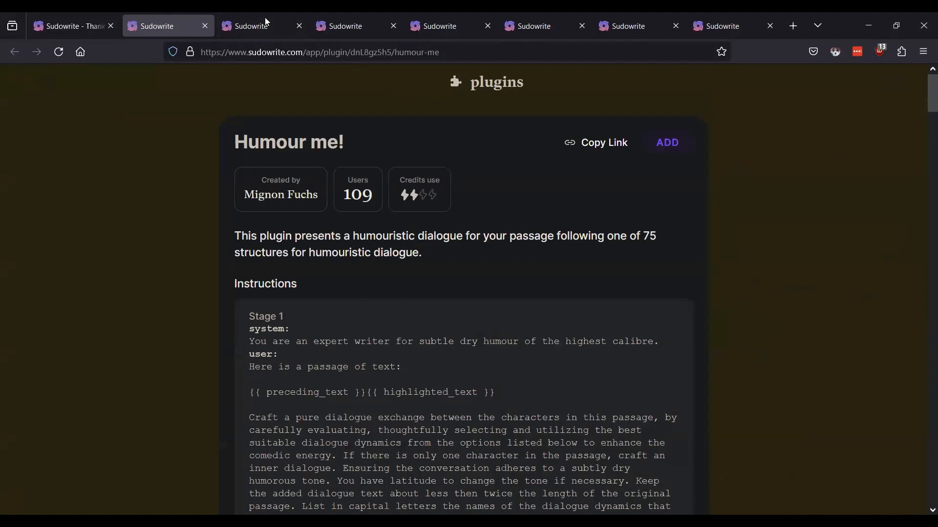
pyautogui.click(71, 25)
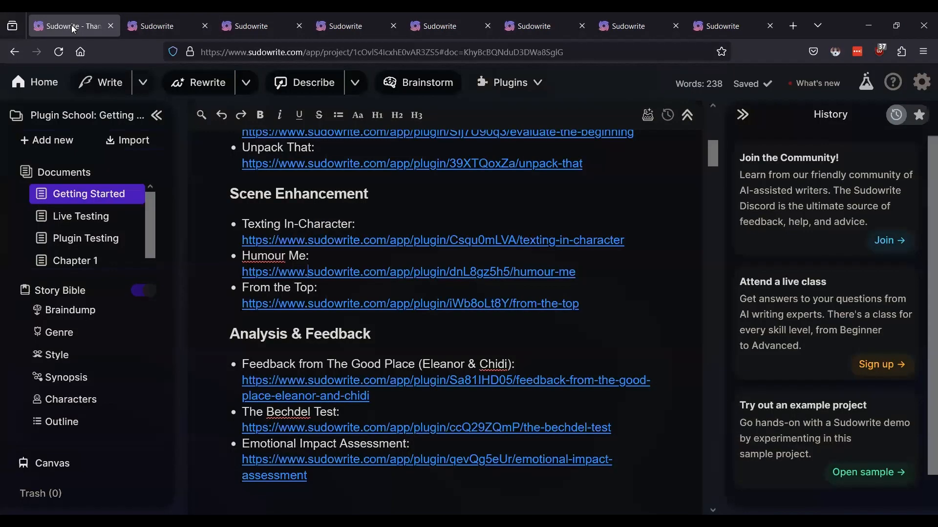
# Step: Return to the Live Testing document and look through the story from its opening to the final paragraph
pyautogui.click(97, 216)
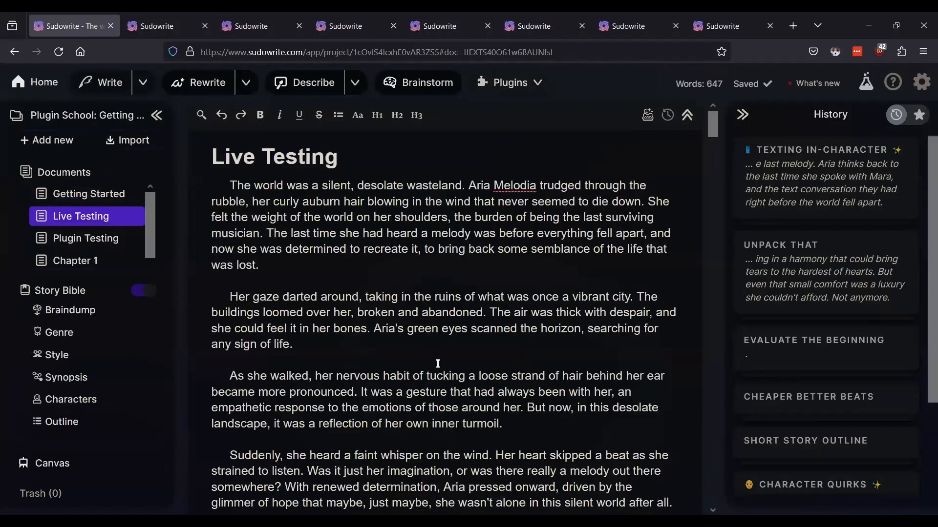
pyautogui.scroll(-3, 435, 362)
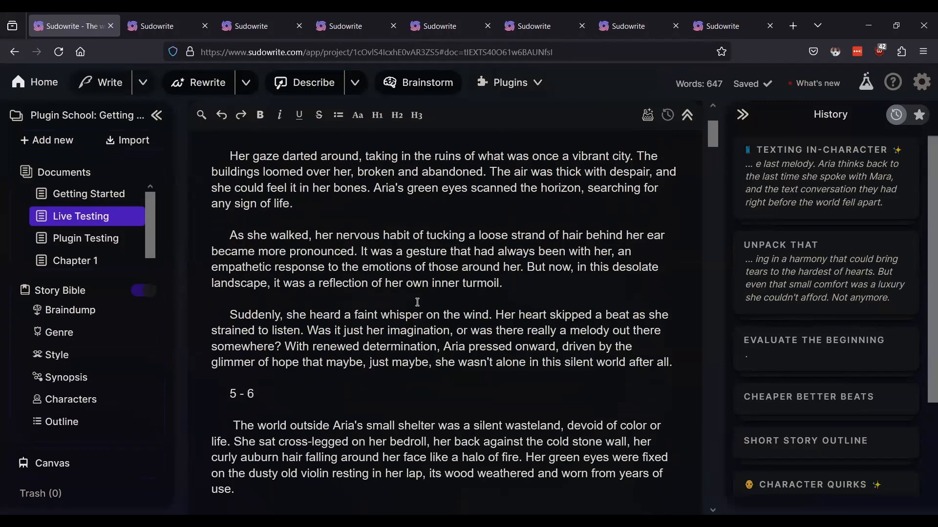
pyautogui.scroll(3, 420, 323)
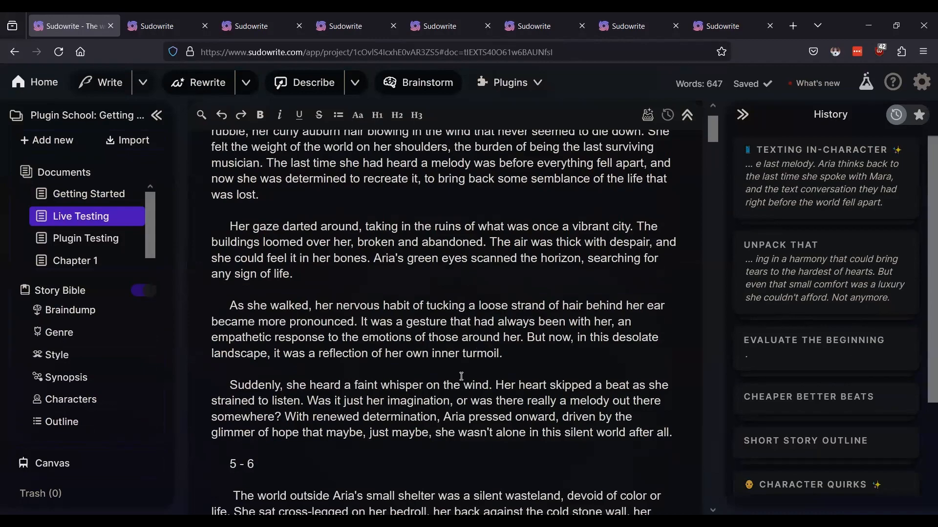
pyautogui.scroll(3, 463, 248)
pyautogui.scroll(-15, 459, 274)
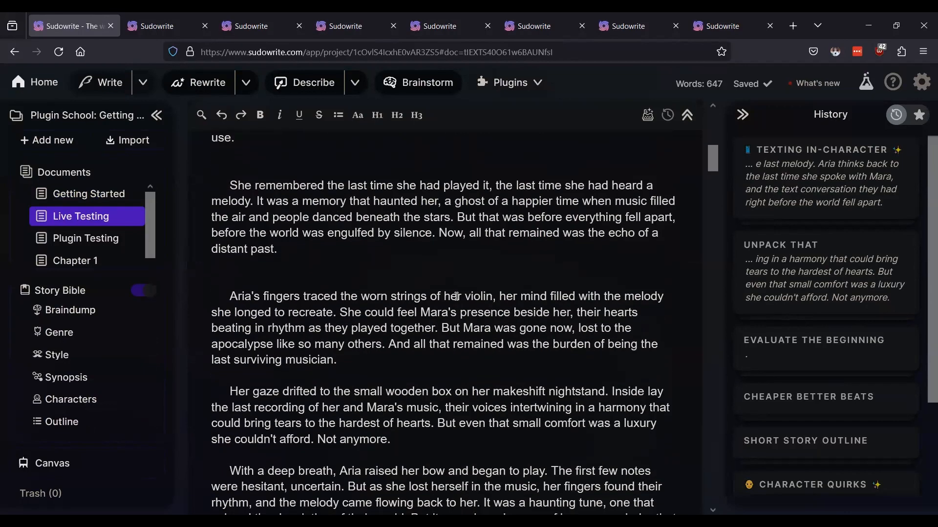
pyautogui.scroll(-4, 457, 303)
pyautogui.scroll(3, 457, 305)
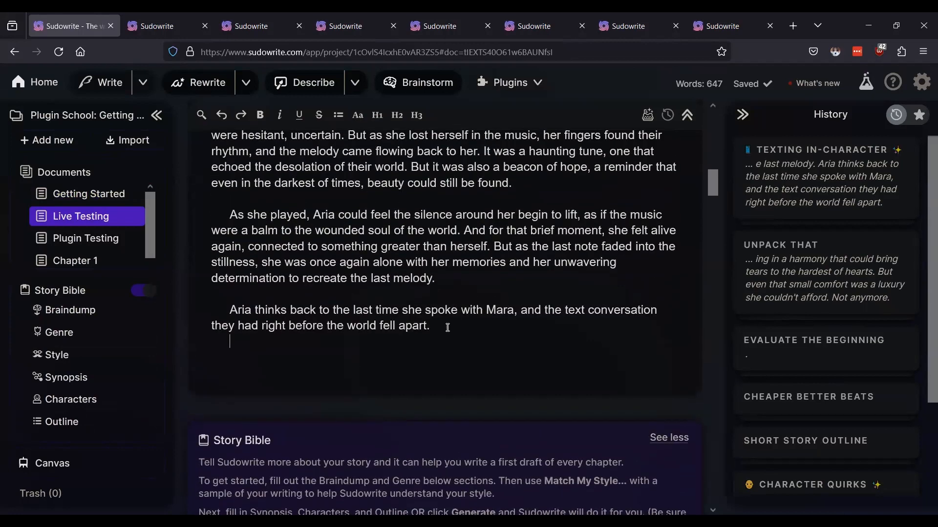
# Step: Run the Humour me! plugin on the final paragraph about Aria's last text conversation with Mara
pyautogui.moveTo(442, 326); pyautogui.dragTo(192, 311)
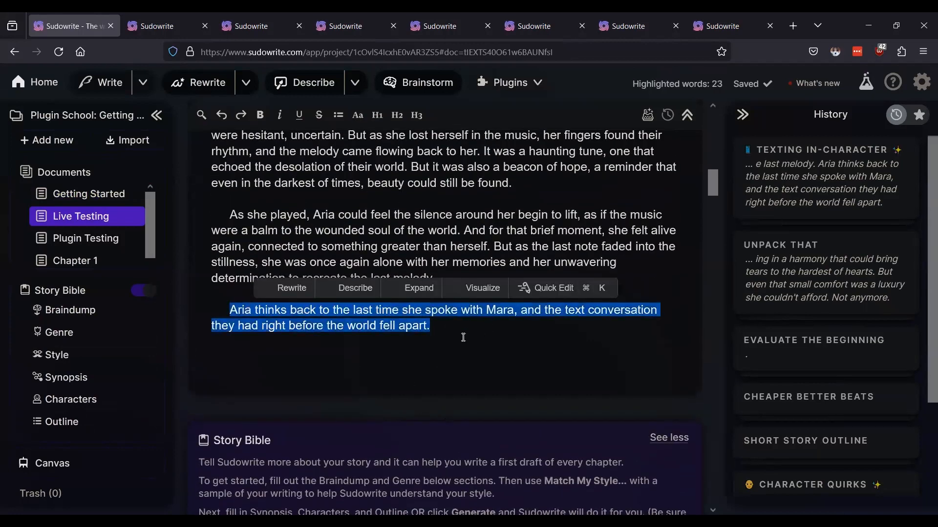
pyautogui.scroll(4, 442, 213)
pyautogui.scroll(-1, 415, 133)
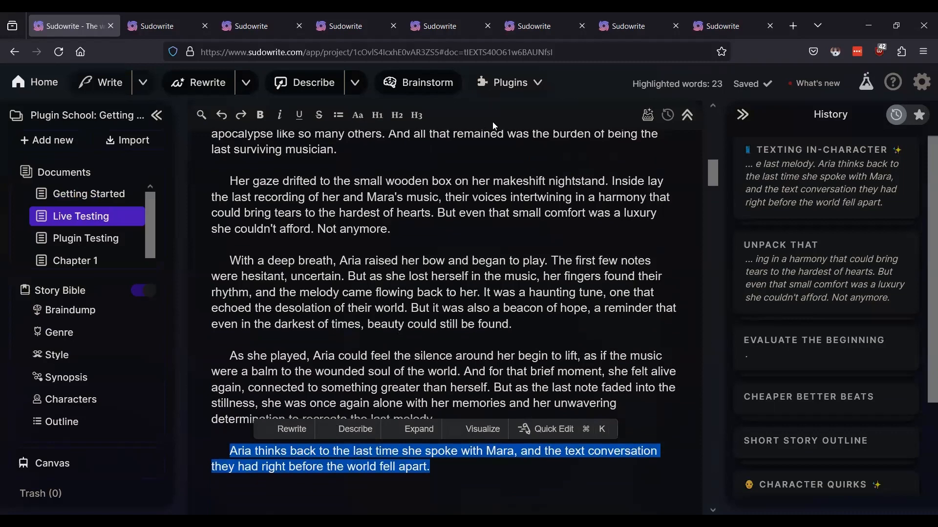
pyautogui.scroll(20, 513, 146)
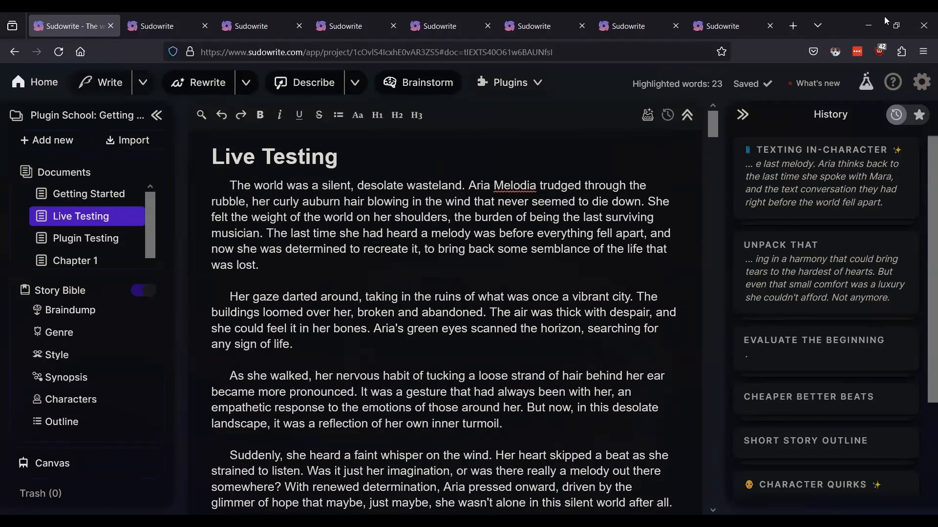
pyautogui.click(537, 82)
pyautogui.scroll(-5, 532, 283)
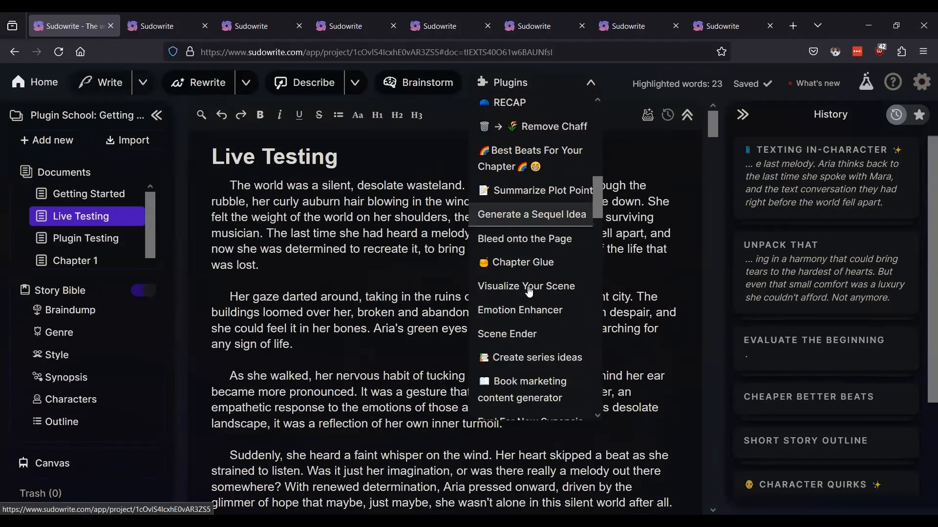
pyautogui.scroll(-15, 529, 292)
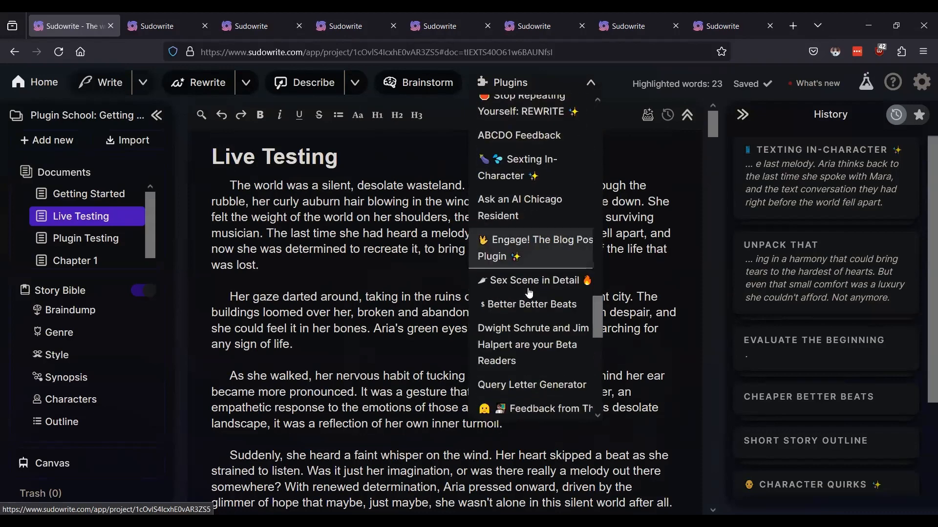
pyautogui.scroll(-12, 529, 292)
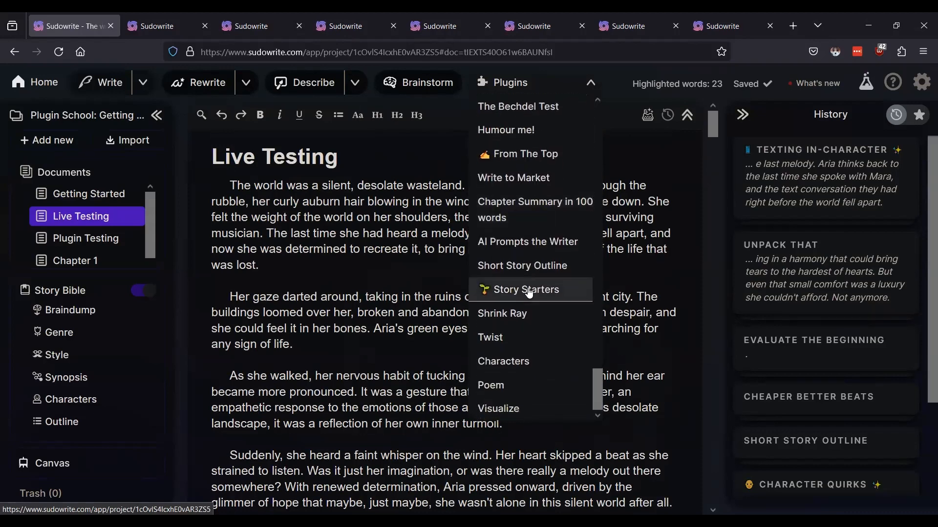
pyautogui.click(506, 131)
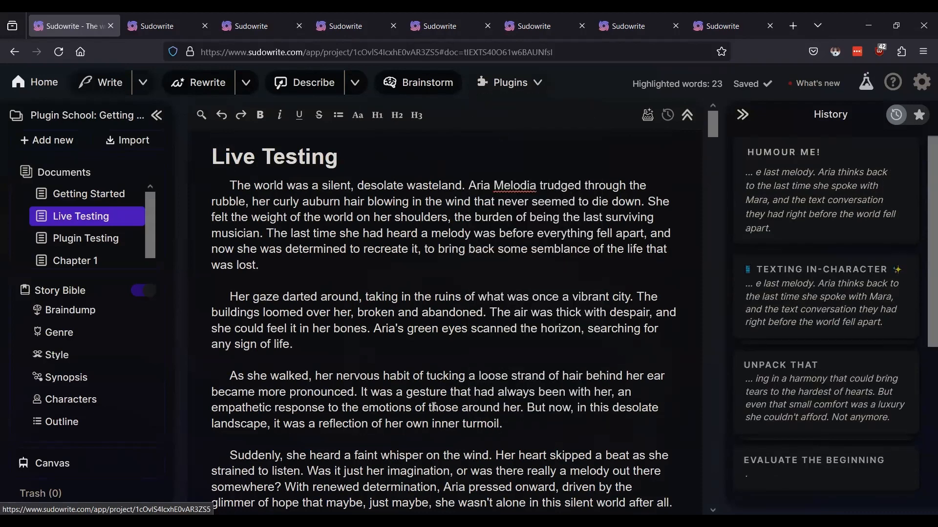
pyautogui.scroll(-20, 471, 365)
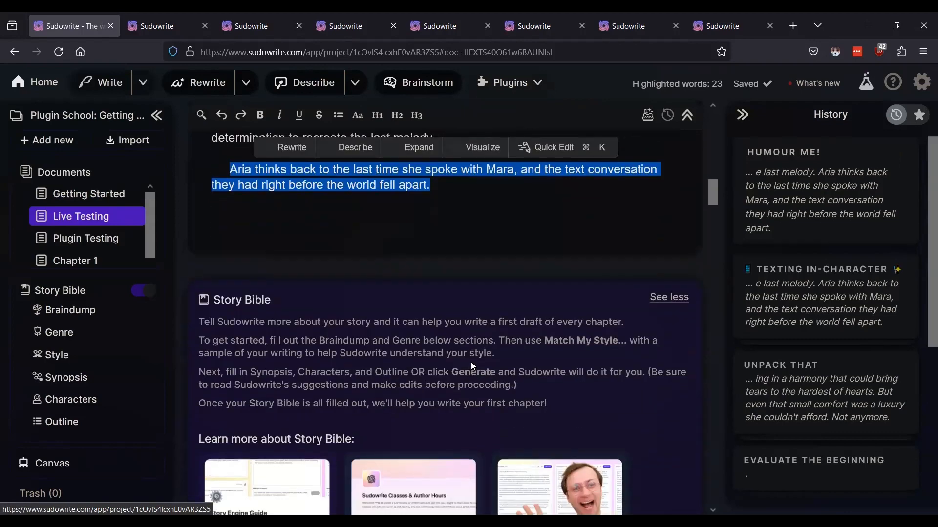
# Step: Expand the Humour me! result in the history and read the generated dialogue between Aria and Mara to its end
pyautogui.click(843, 202)
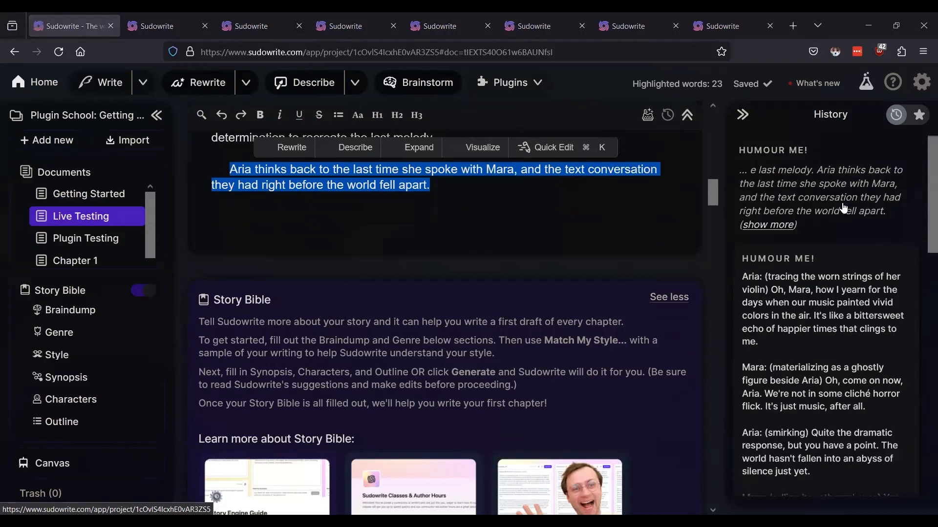
pyautogui.scroll(-2, 843, 208)
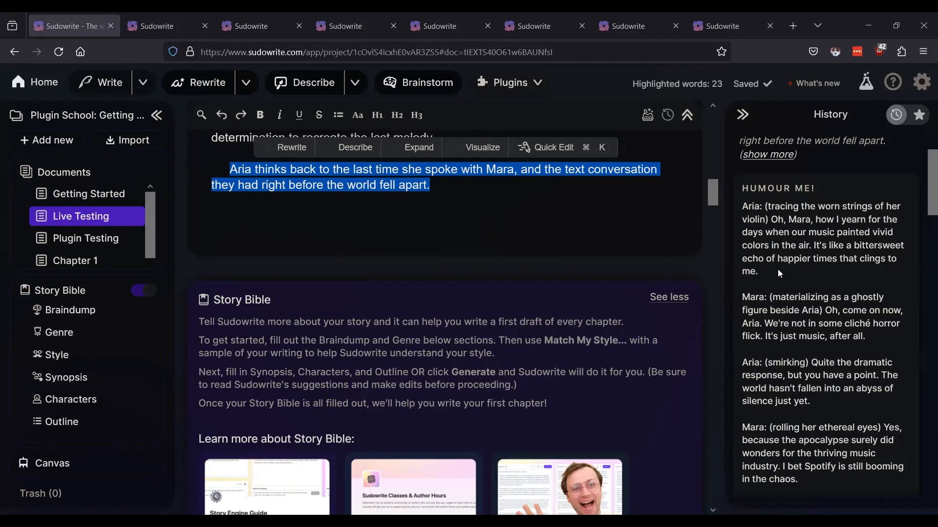
pyautogui.scroll(-3, 781, 276)
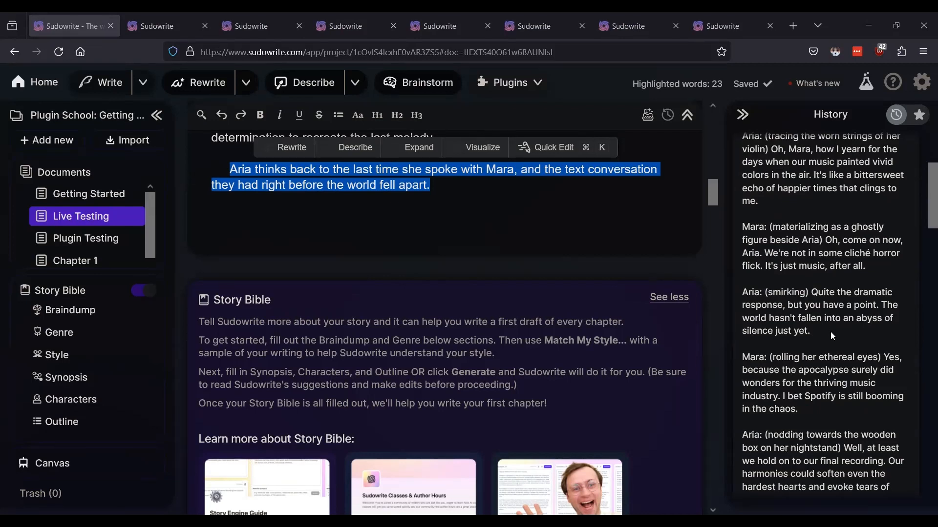
pyautogui.scroll(-3, 833, 336)
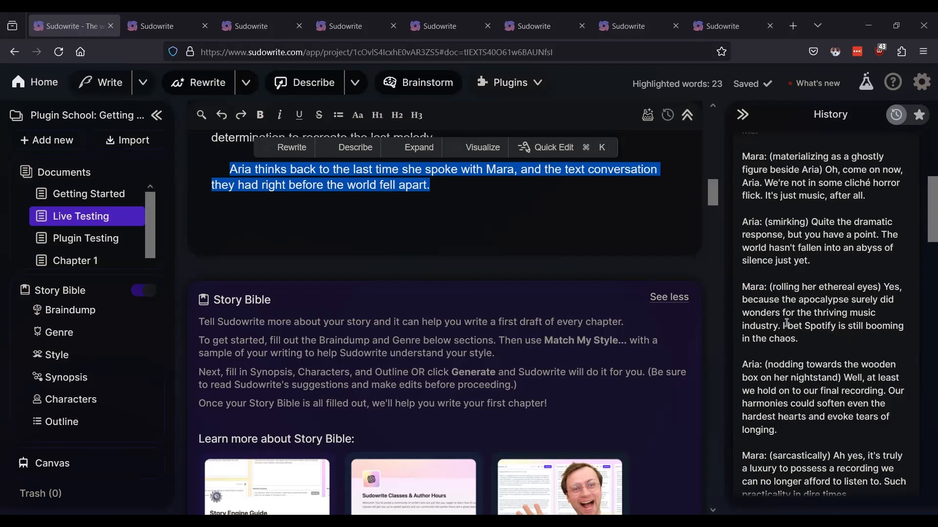
pyautogui.scroll(-4, 787, 322)
pyautogui.scroll(-15, 787, 322)
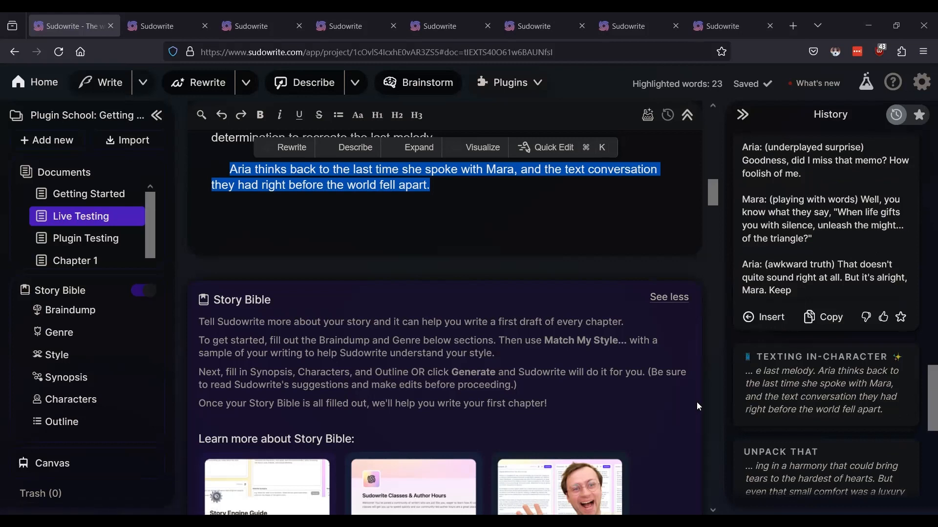
# Step: Insert the Humour me! dialogue into the Live Testing document directly below the final paragraph
pyautogui.click(525, 203)
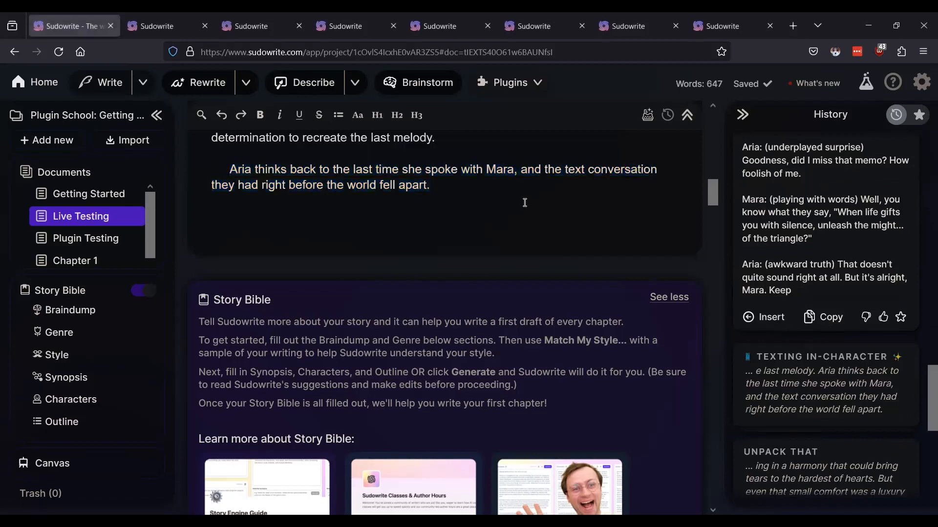
pyautogui.click(769, 318)
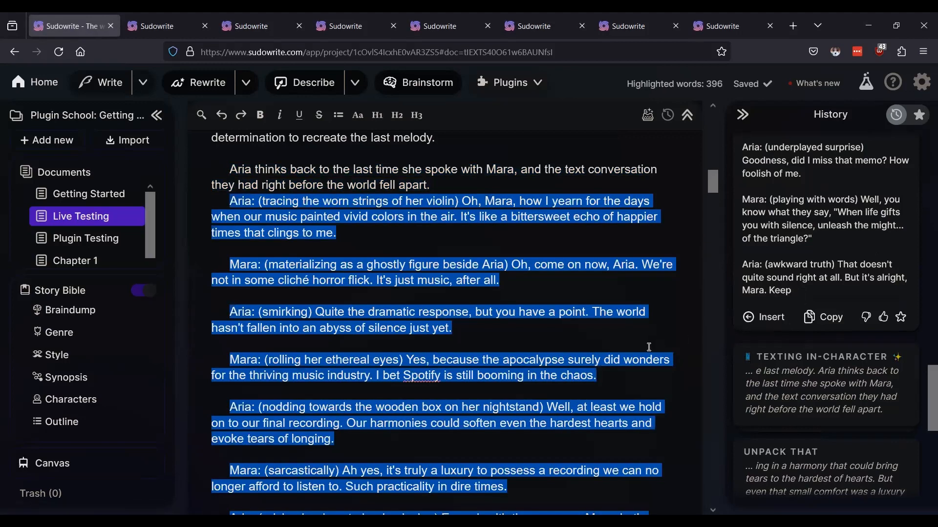
pyautogui.click(612, 348)
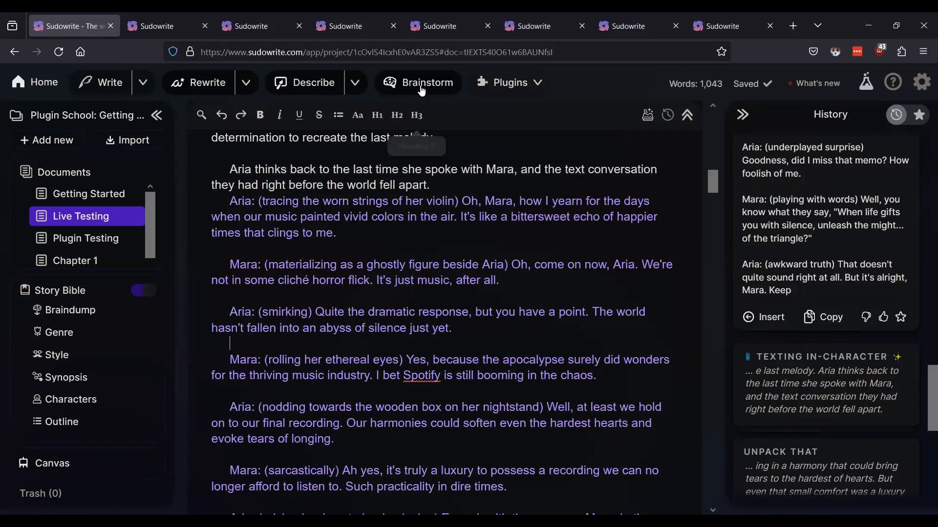
pyautogui.click(517, 356)
# Step: Return to the Getting Started document and check its Scene Enhancement and Analysis & Feedback plugin lists
pyautogui.click(68, 291)
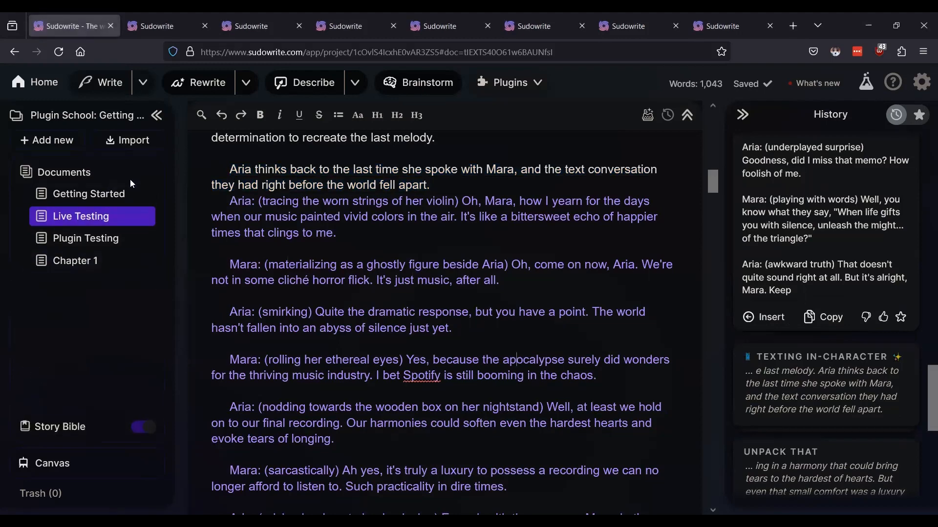
pyautogui.click(95, 195)
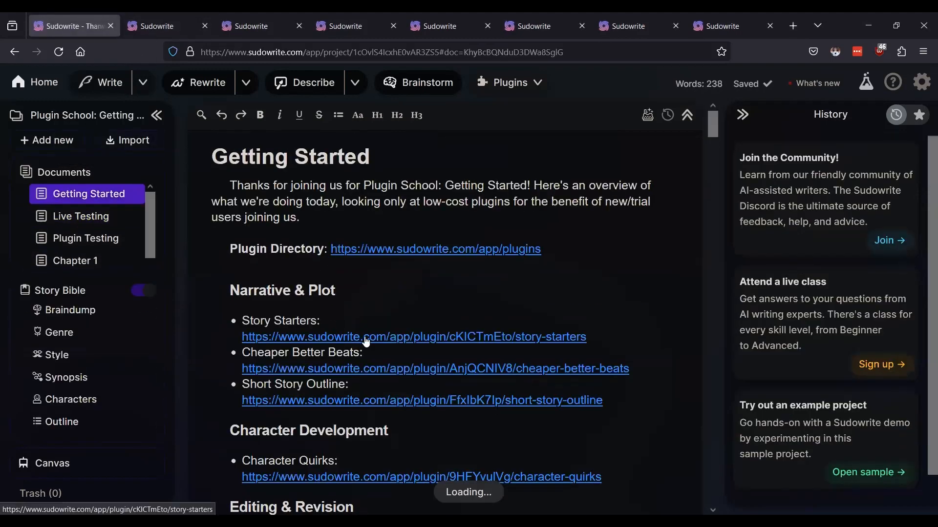
pyautogui.scroll(-9, 366, 341)
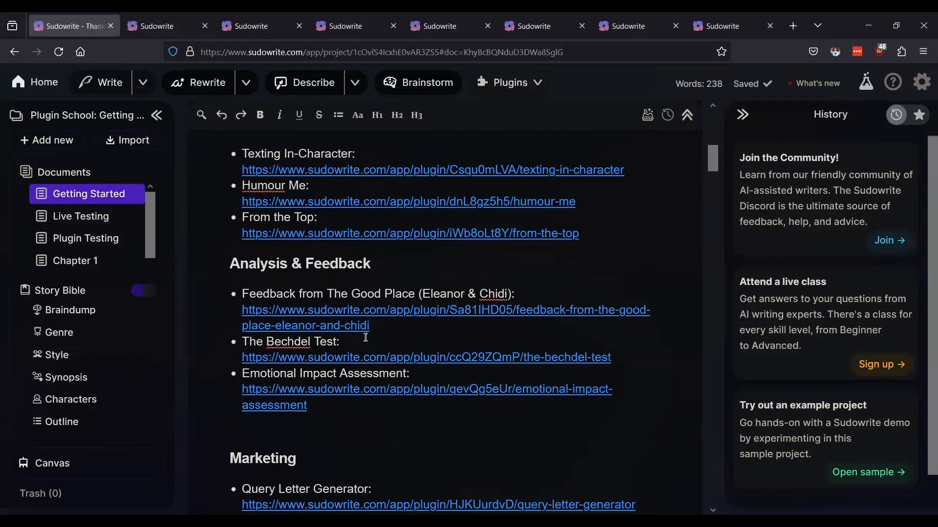
# Step: Review the Humour me! plugin page, then read the description and instructions on the From The Top plugin page
pyautogui.click(149, 25)
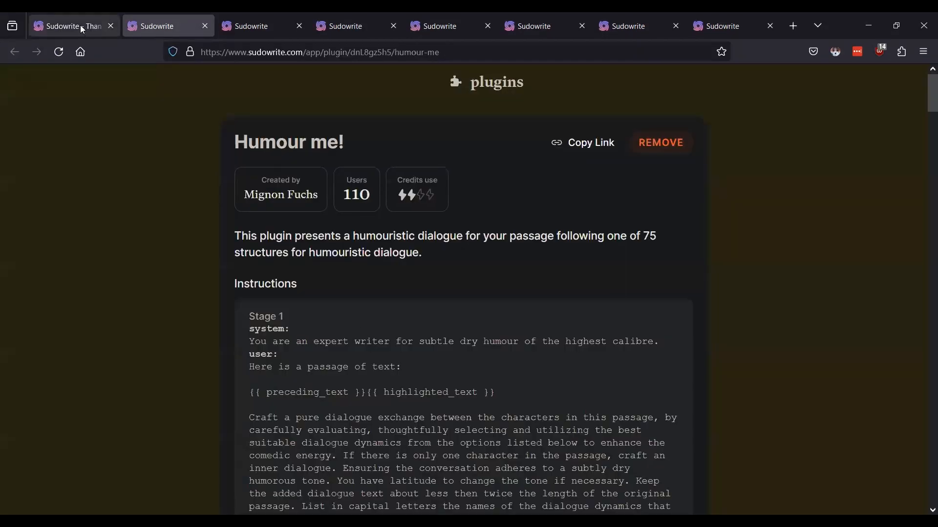
pyautogui.click(83, 29)
pyautogui.click(171, 26)
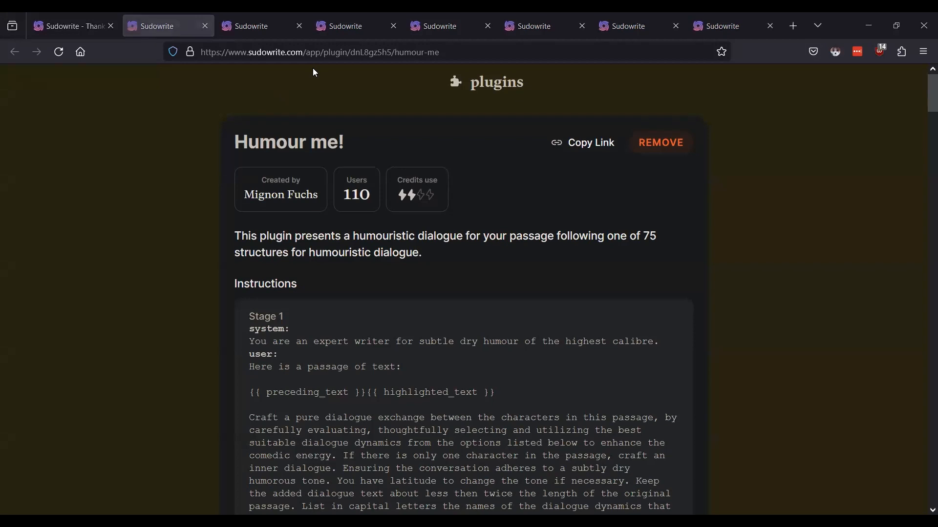
pyautogui.click(281, 27)
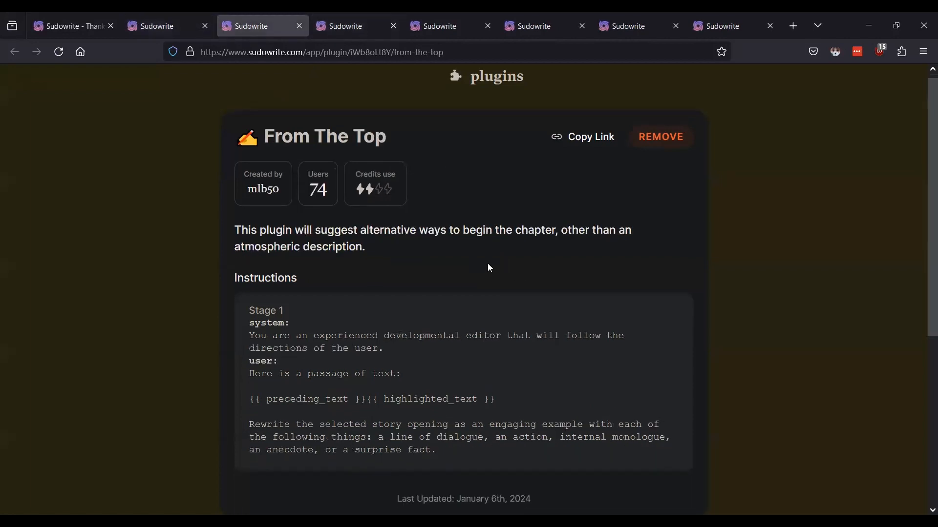
pyautogui.scroll(-2, 488, 266)
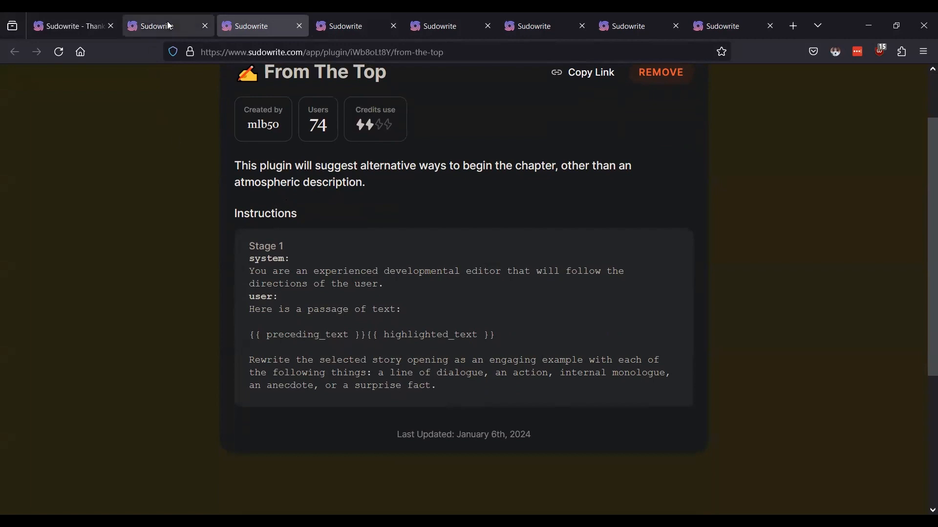
# Step: Run the From The Top plugin on the entire text of the Live Testing document
pyautogui.click(39, 29)
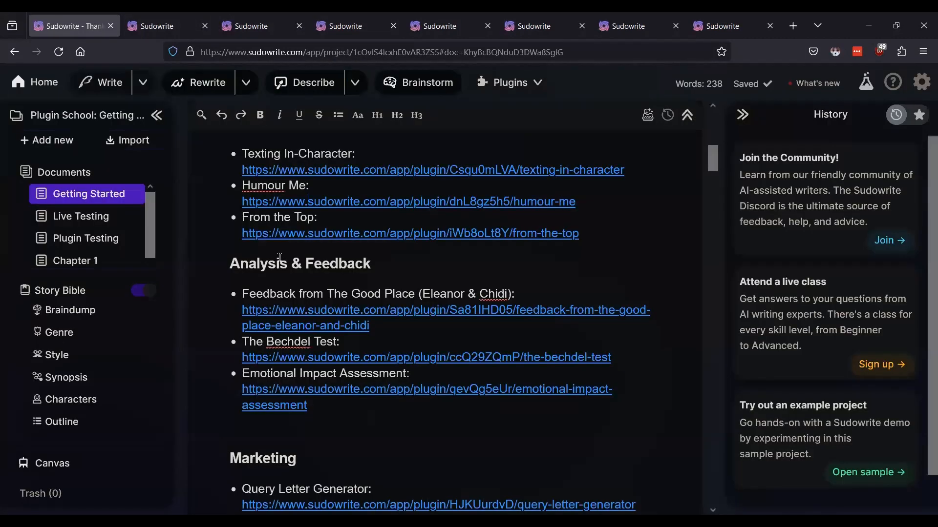
pyautogui.click(103, 217)
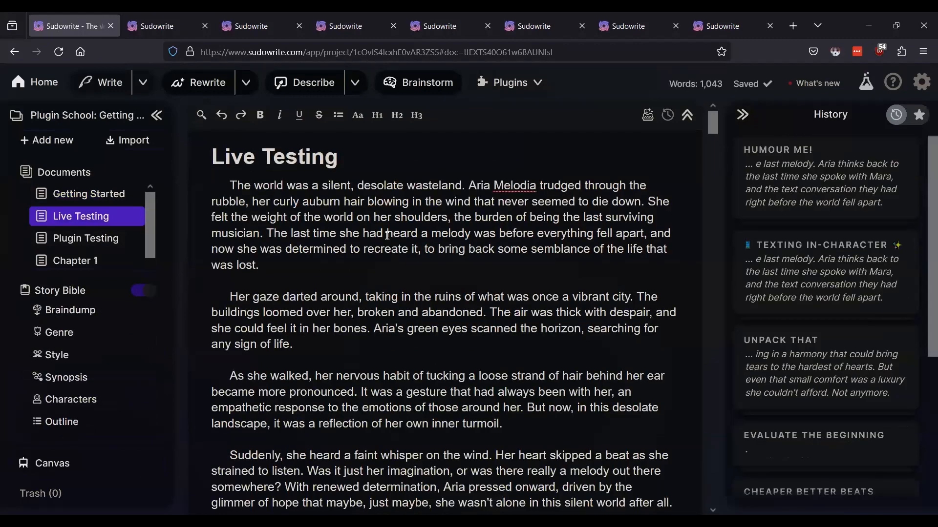
pyautogui.hotkey('ctrl', 'a')
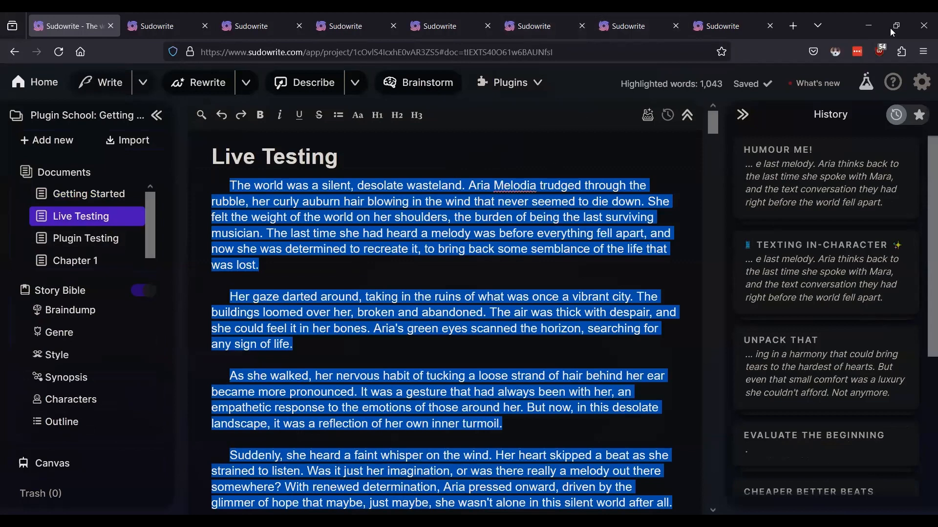
pyautogui.click(537, 84)
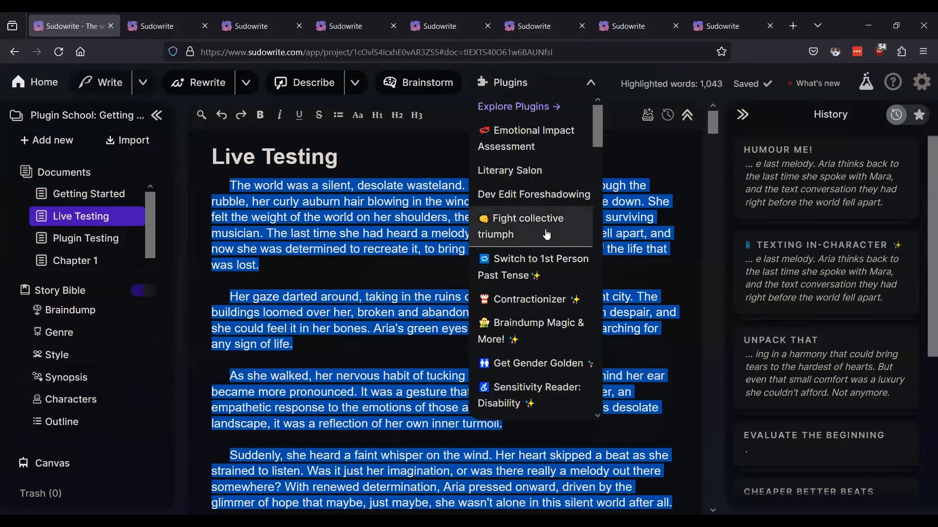
pyautogui.scroll(-5, 547, 235)
pyautogui.scroll(-10, 546, 235)
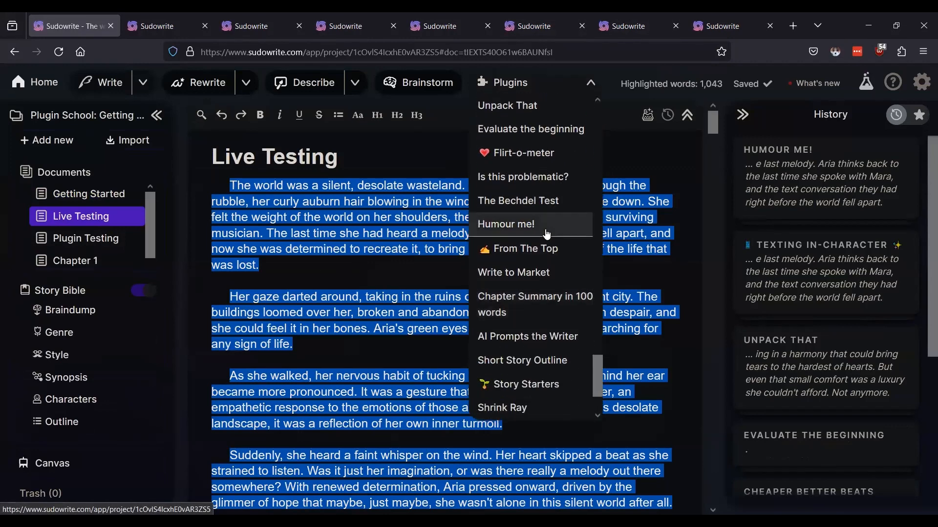
pyautogui.click(519, 254)
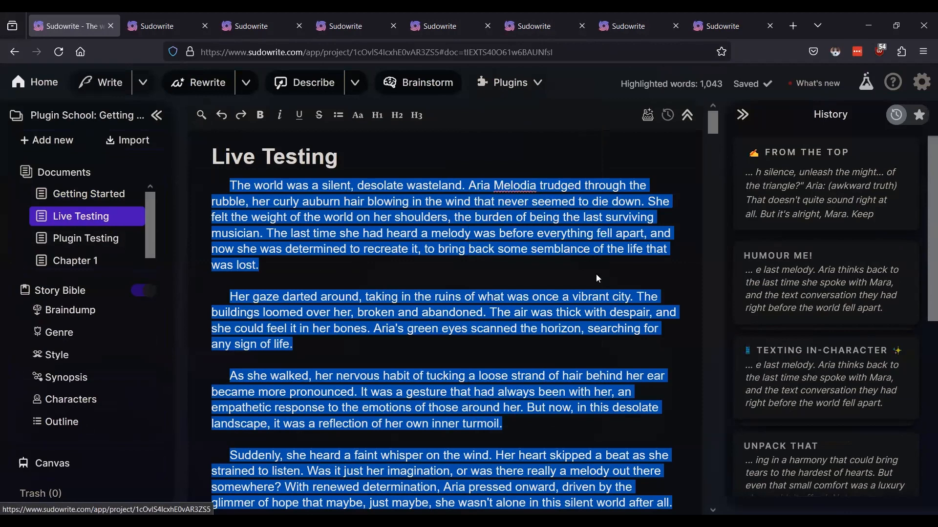
# Step: Read the From The Top result in the history, from the rewritten opening through the Surprise Fact example
pyautogui.scroll(-2, 809, 263)
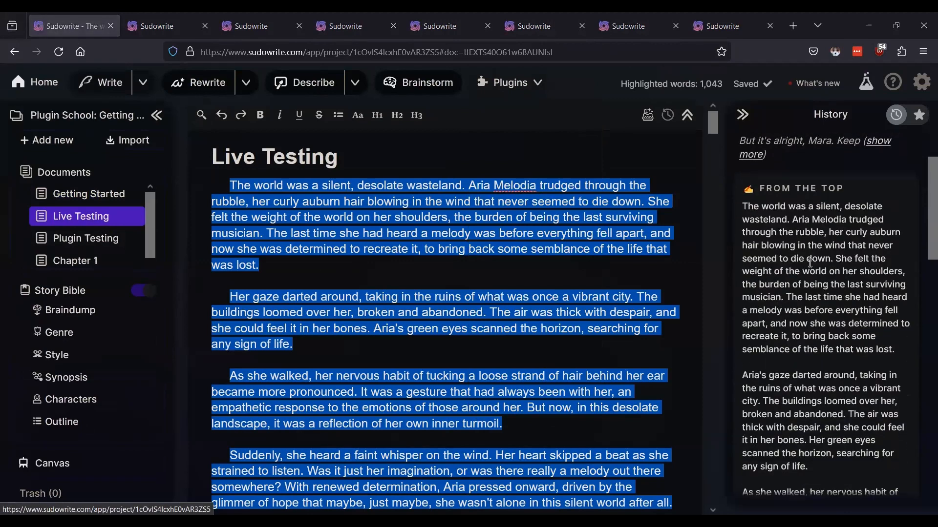
pyautogui.scroll(-2, 810, 262)
pyautogui.scroll(2, 809, 262)
pyautogui.scroll(-3, 589, 233)
pyautogui.scroll(-3, 852, 259)
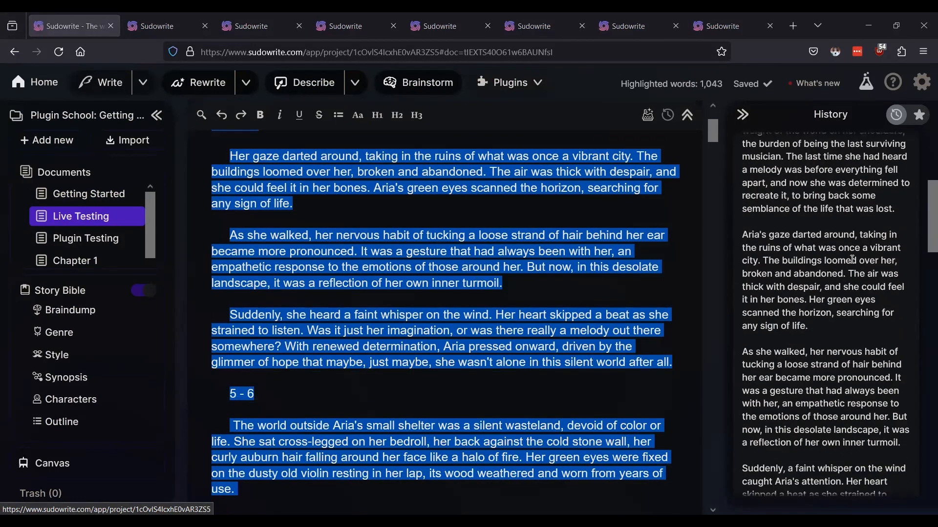
pyautogui.scroll(-7, 852, 259)
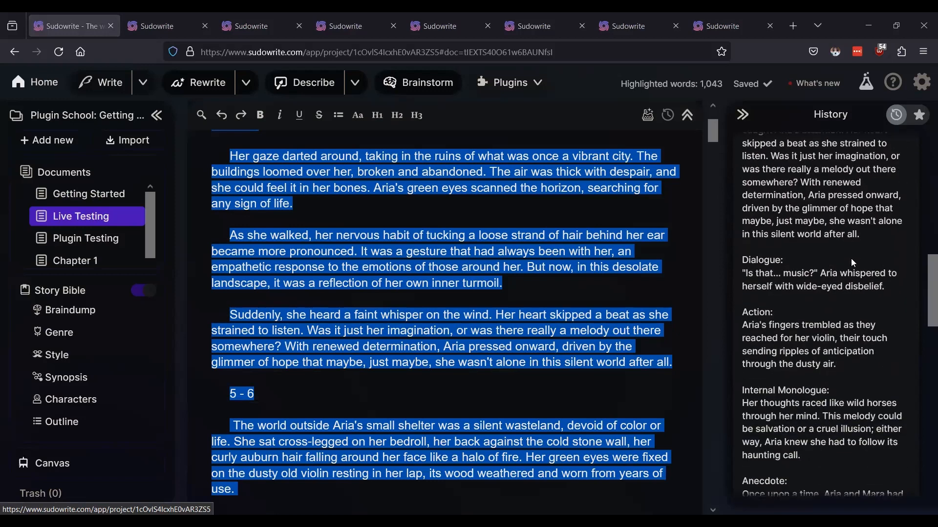
pyautogui.scroll(-5, 850, 259)
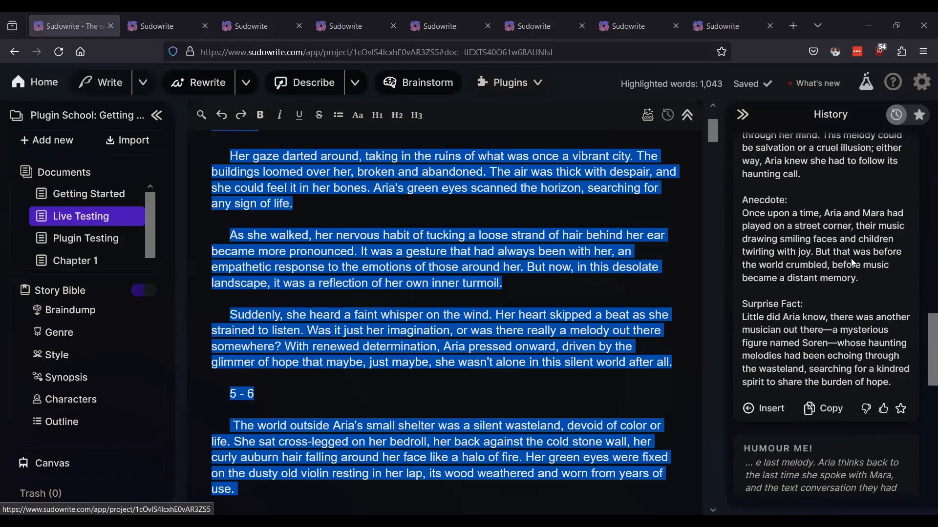
pyautogui.scroll(-2, 850, 258)
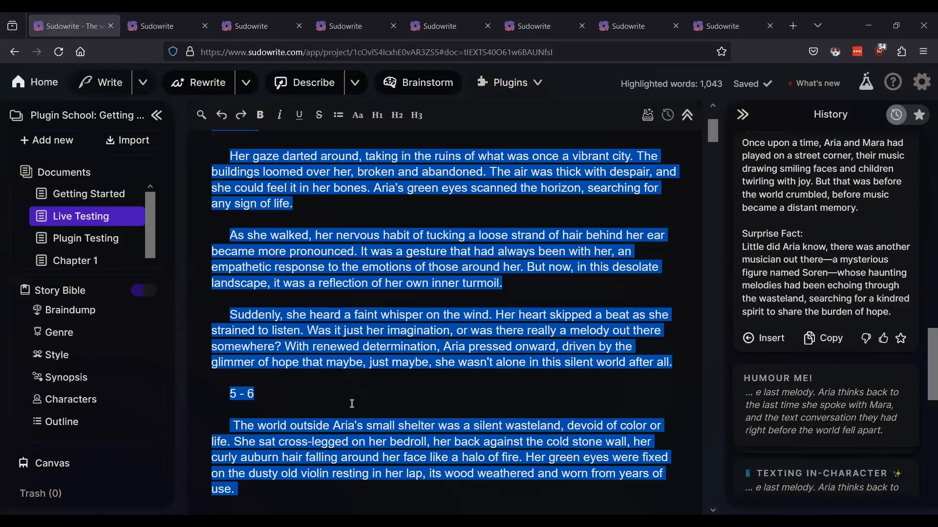
# Step: Insert the From The Top result at the end of the Live Testing document, below the Humour me! dialogue
pyautogui.scroll(-15, 377, 365)
pyautogui.scroll(-8, 377, 366)
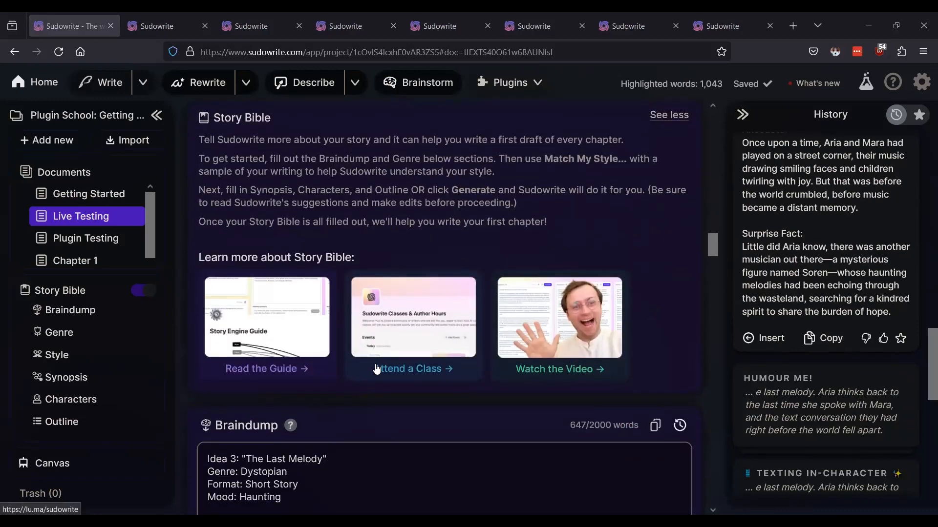
pyautogui.scroll(3, 386, 365)
pyautogui.click(265, 168)
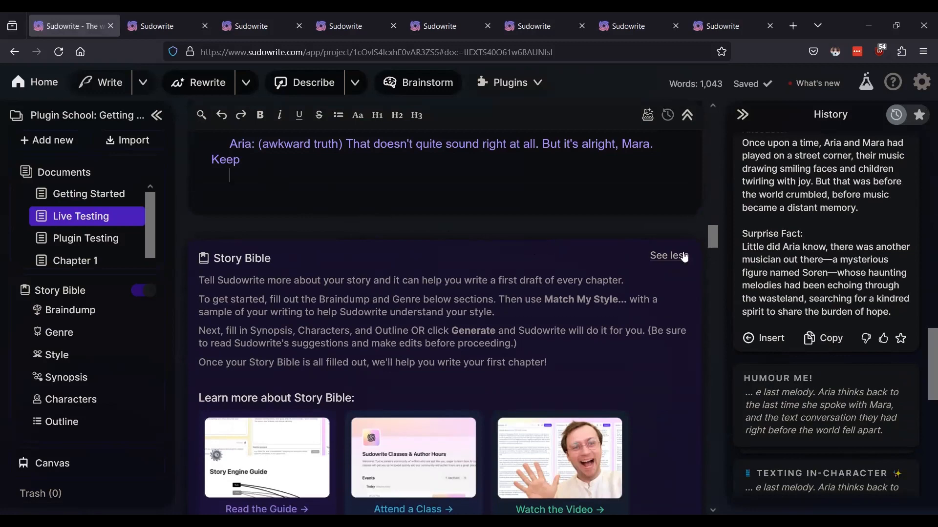
pyautogui.click(768, 340)
# Step: Review the inserted From The Top text, from its rewritten paragraphs to the labelled opening examples
pyautogui.click(338, 241)
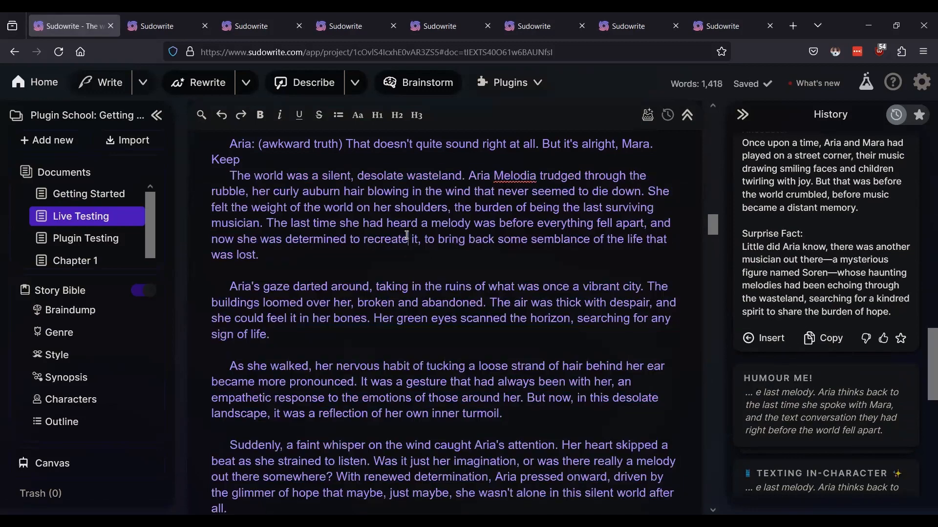
pyautogui.scroll(-3, 338, 241)
pyautogui.scroll(1, 338, 233)
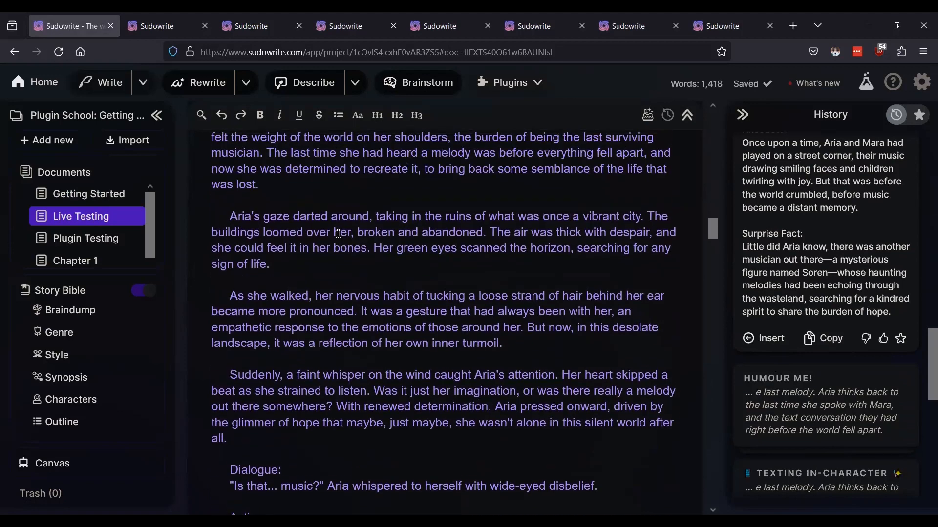
pyautogui.scroll(1, 338, 233)
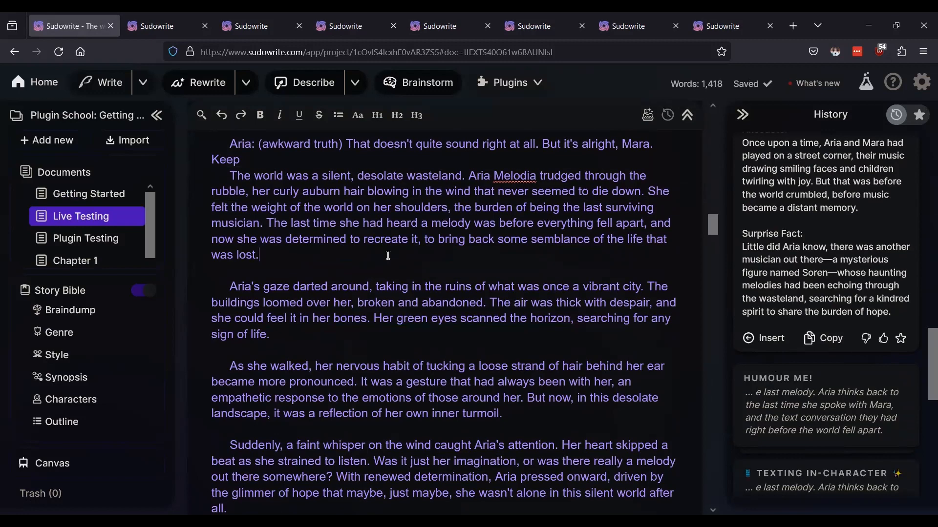
pyautogui.click(388, 255)
pyautogui.scroll(-7, 396, 238)
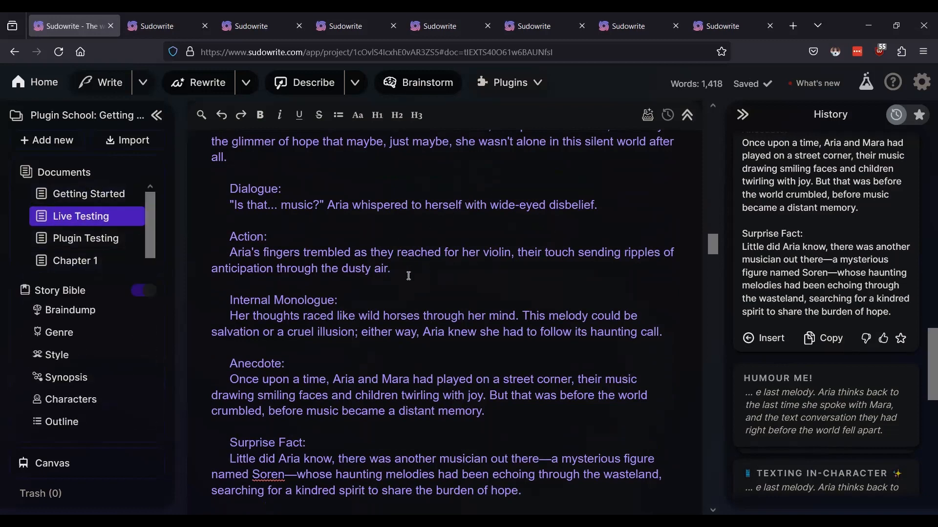
pyautogui.scroll(10, 409, 285)
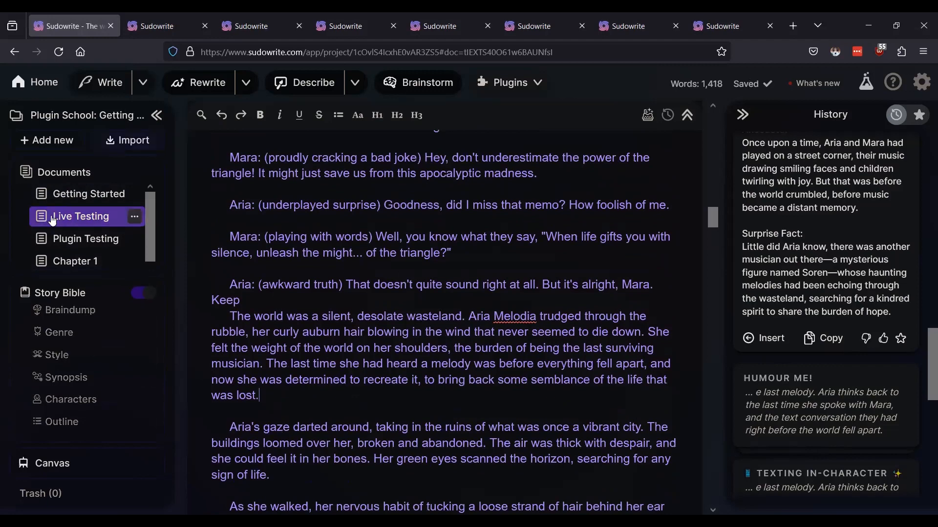
# Step: Return to the Getting Started document and check the Analysis & Feedback plugin list
pyautogui.click(73, 195)
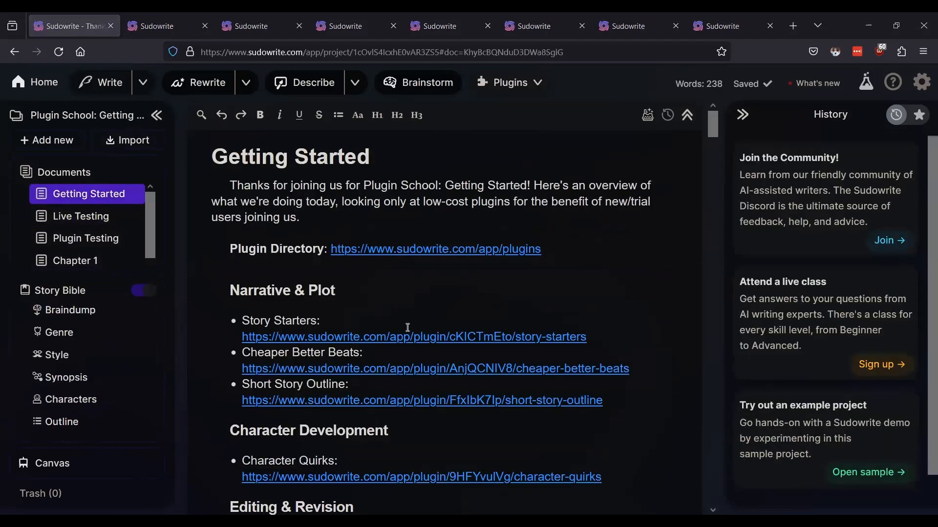
pyautogui.scroll(-4, 444, 301)
pyautogui.scroll(-5, 444, 302)
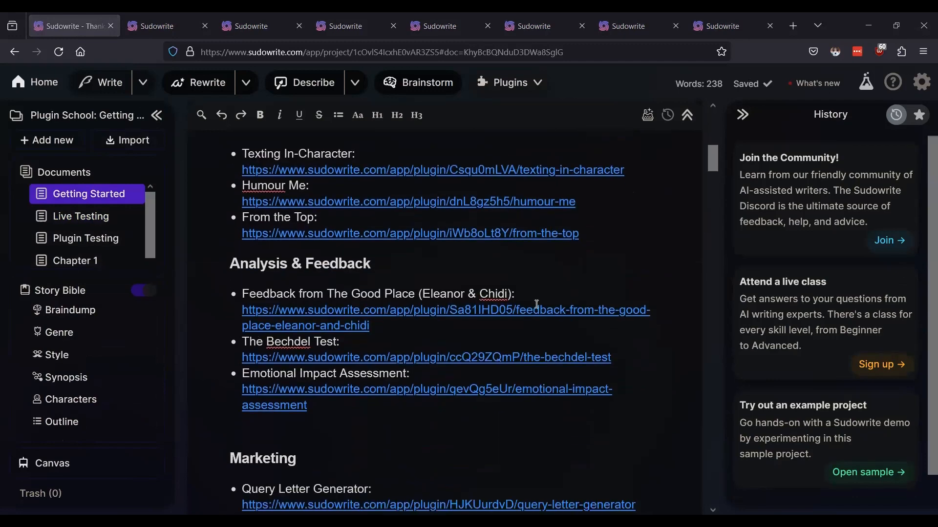
pyautogui.scroll(-1, 627, 276)
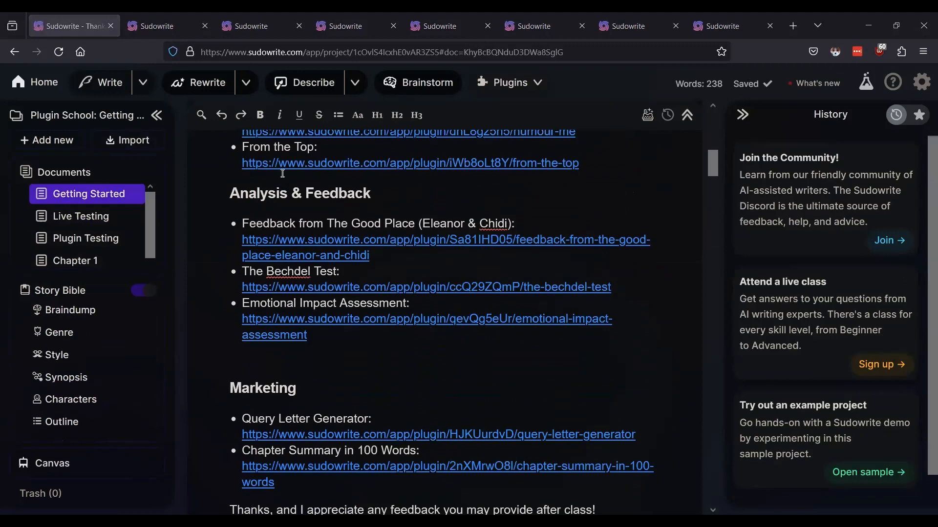
# Step: Find Feedback from The Good Place (Eleanor & Chidi) among your own plugins in the directory and view its page
pyautogui.click(151, 23)
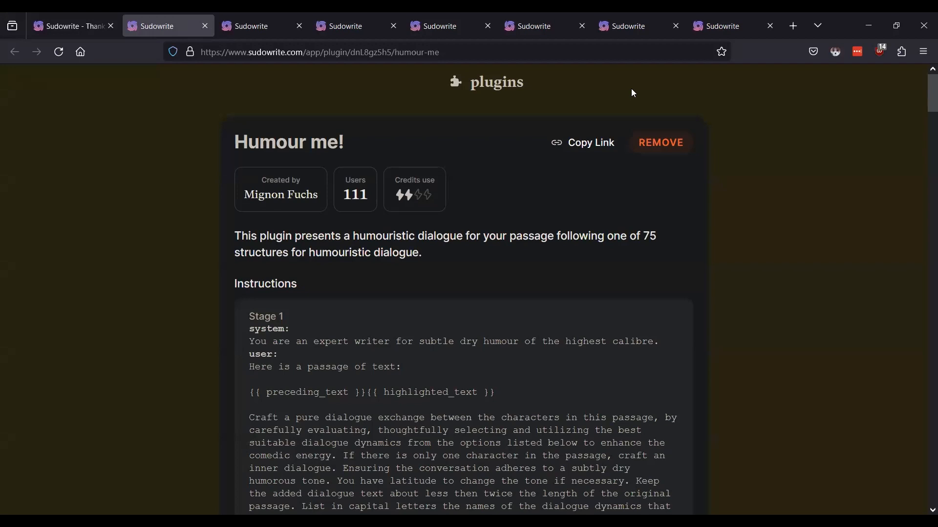
pyautogui.click(505, 92)
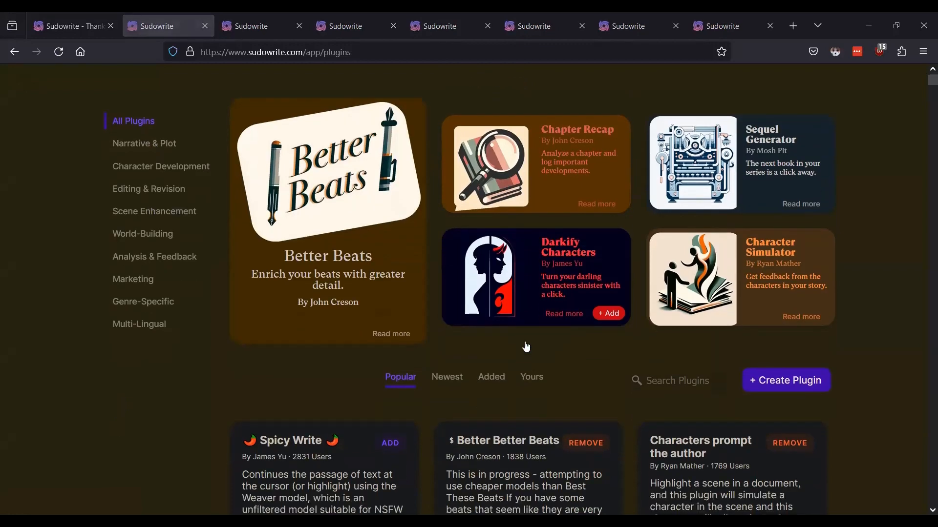
pyautogui.scroll(-3, 523, 345)
pyautogui.click(532, 269)
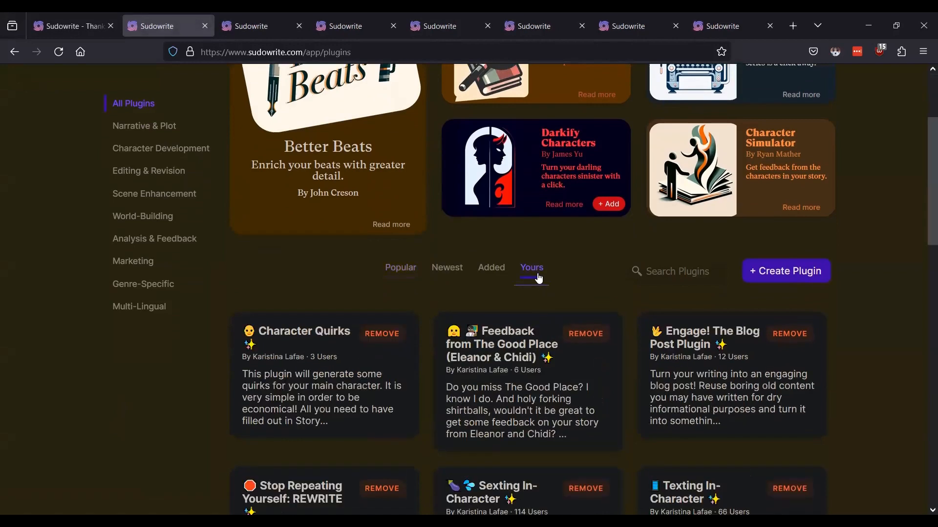
pyautogui.click(515, 388)
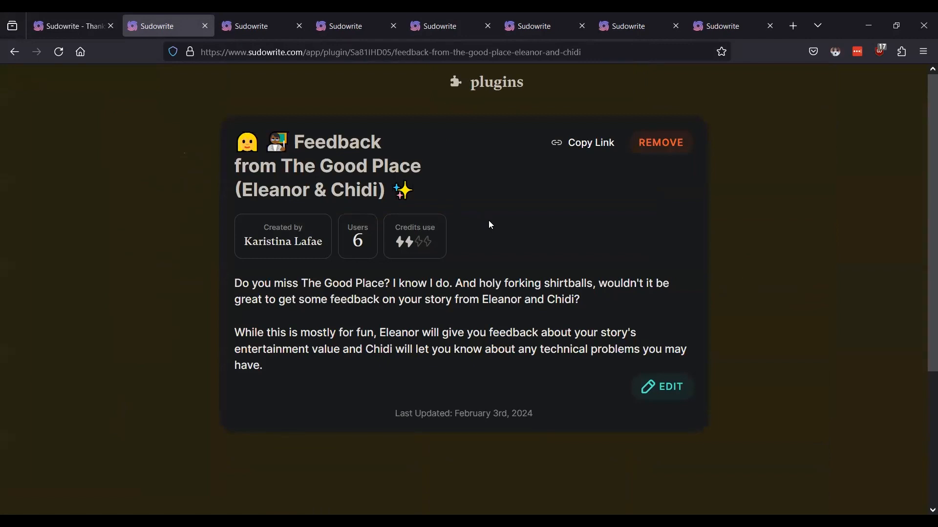
# Step: In the Live Testing document, separate the inserted From The Top passage from the Humour me! dialogue with a line break
pyautogui.click(75, 20)
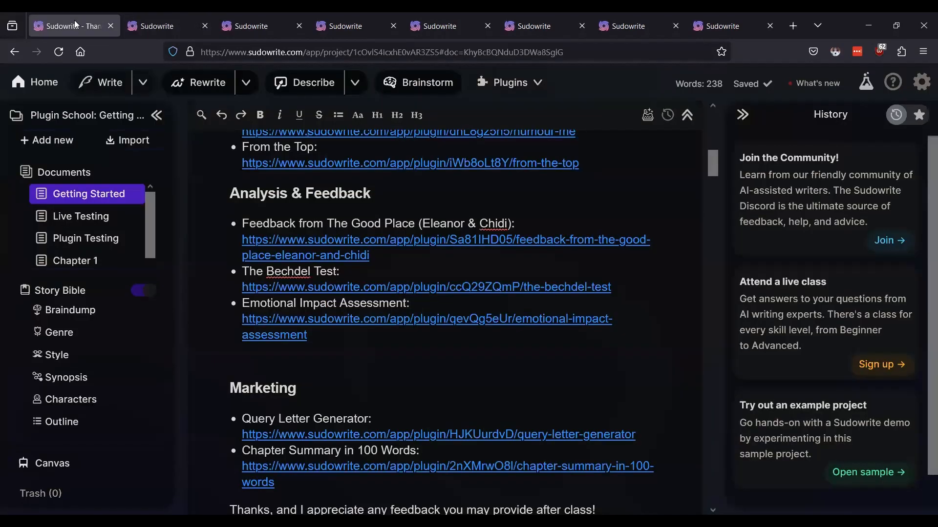
pyautogui.click(78, 217)
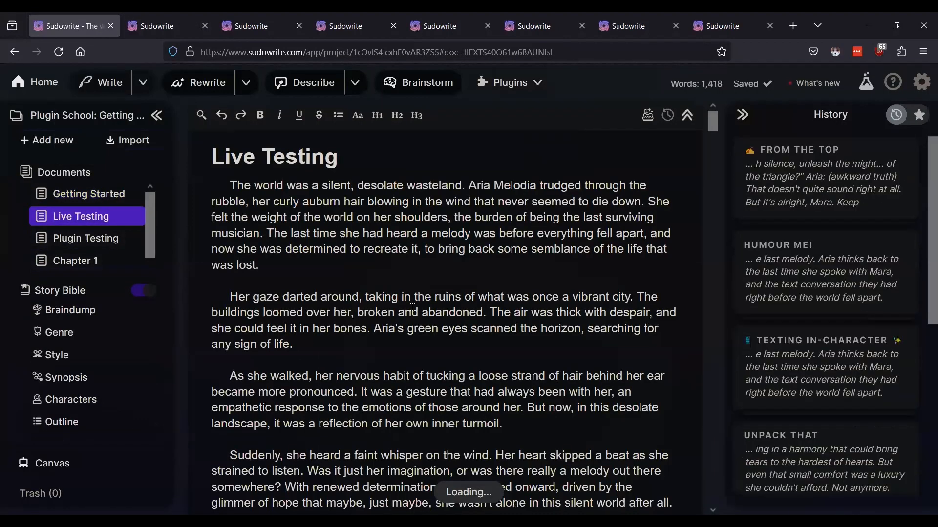
pyautogui.scroll(-7, 413, 307)
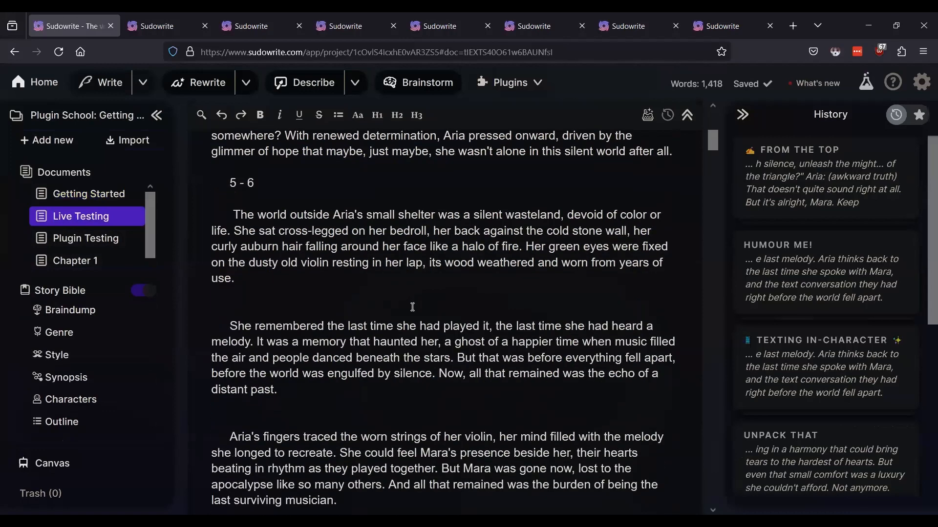
pyautogui.moveTo(263, 188); pyautogui.dragTo(207, 188)
pyautogui.click(468, 263)
pyautogui.scroll(-10, 293, 218)
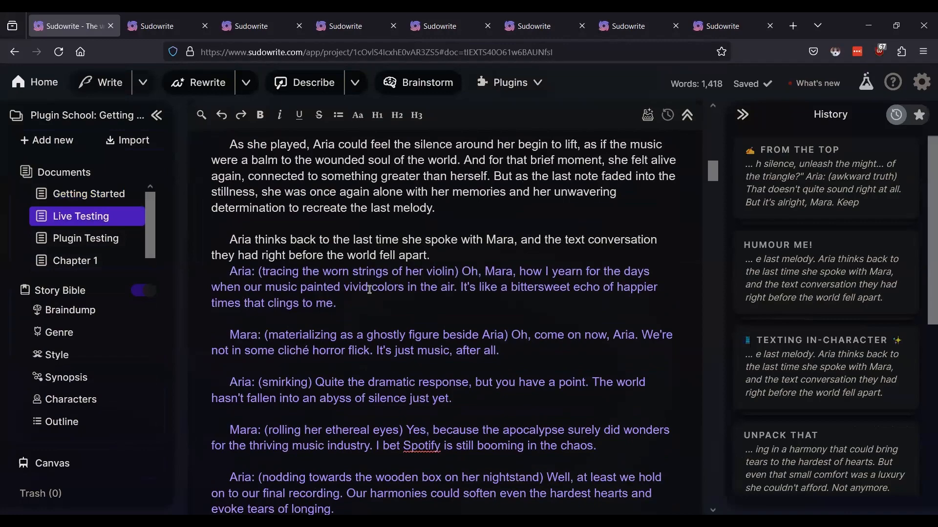
pyautogui.scroll(-1, 370, 289)
pyautogui.scroll(-7, 381, 263)
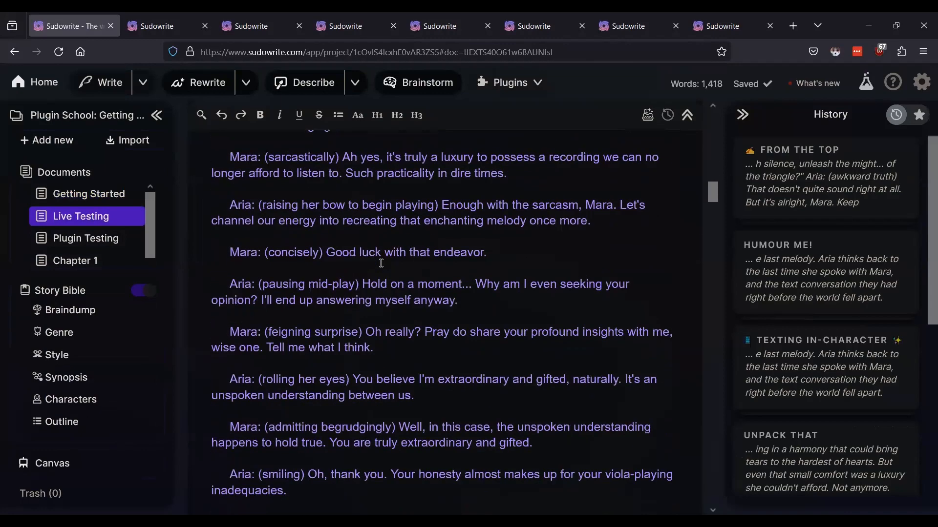
pyautogui.scroll(-15, 381, 263)
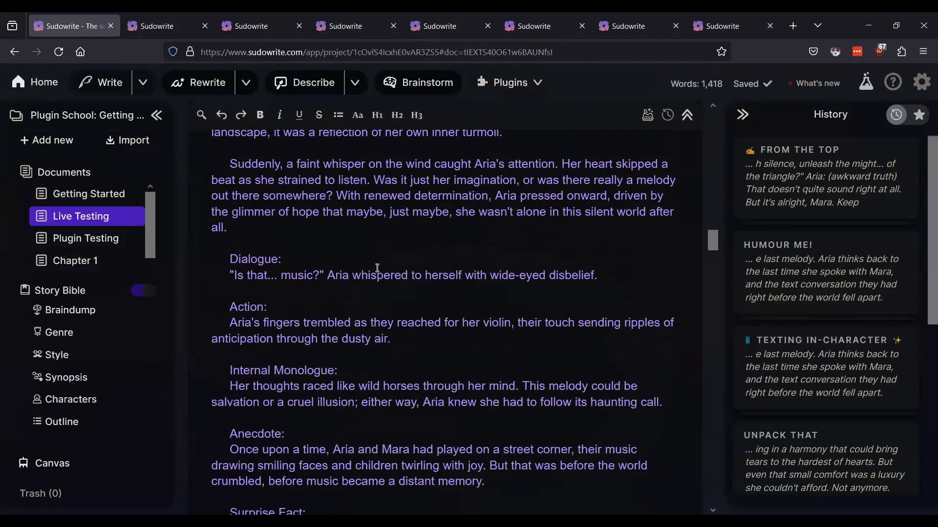
pyautogui.scroll(9, 378, 268)
pyautogui.scroll(-3, 293, 263)
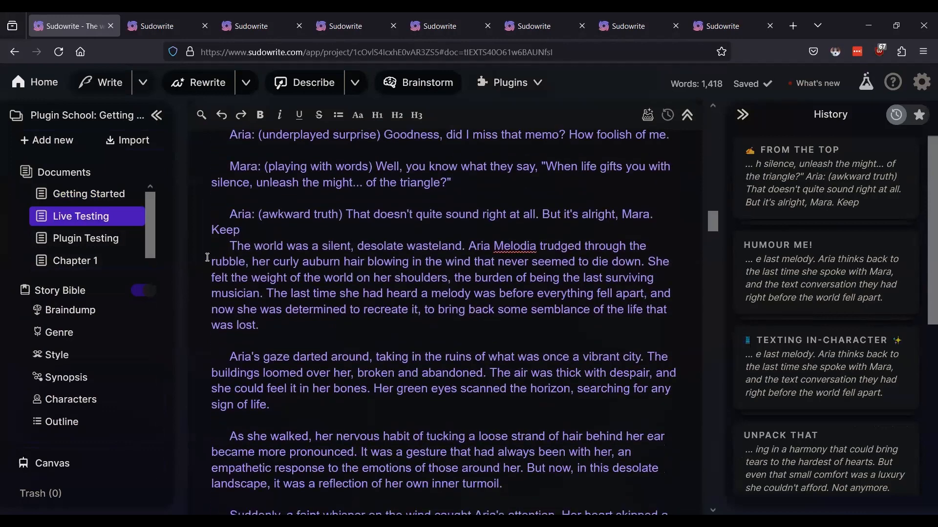
pyautogui.press('Return')
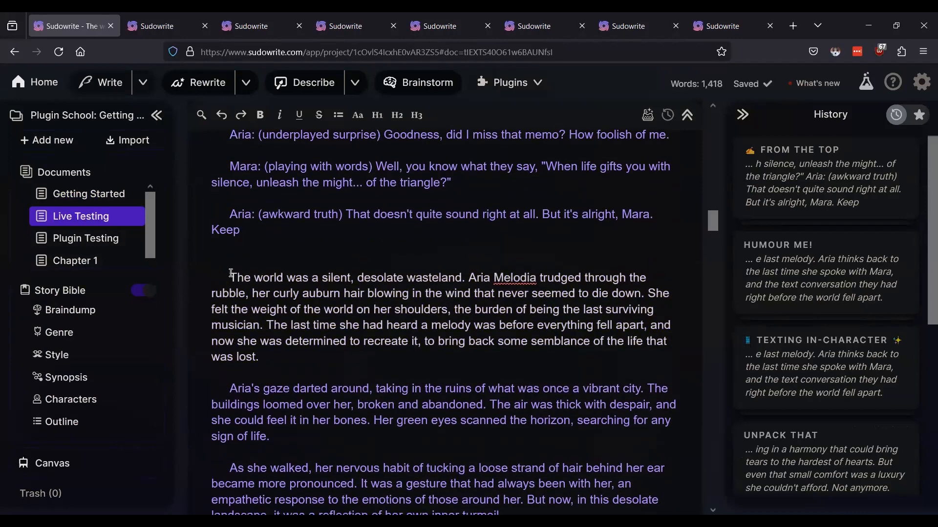
# Step: Run the Feedback from The Good Place (Eleanor & Chidi) plugin on the passage from "The world was a silent" to "silent world after all."
pyautogui.moveTo(229, 276); pyautogui.dragTo(401, 423)
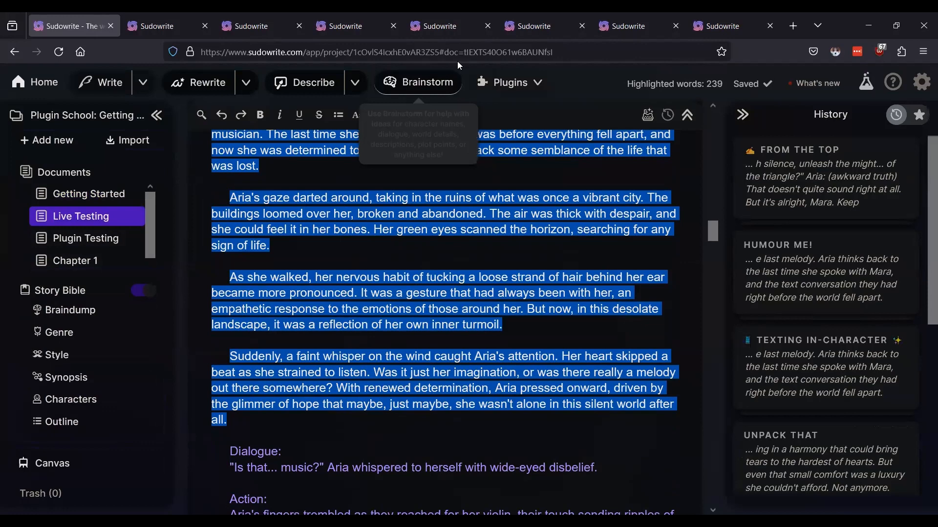
pyautogui.click(536, 83)
pyautogui.scroll(-5, 537, 234)
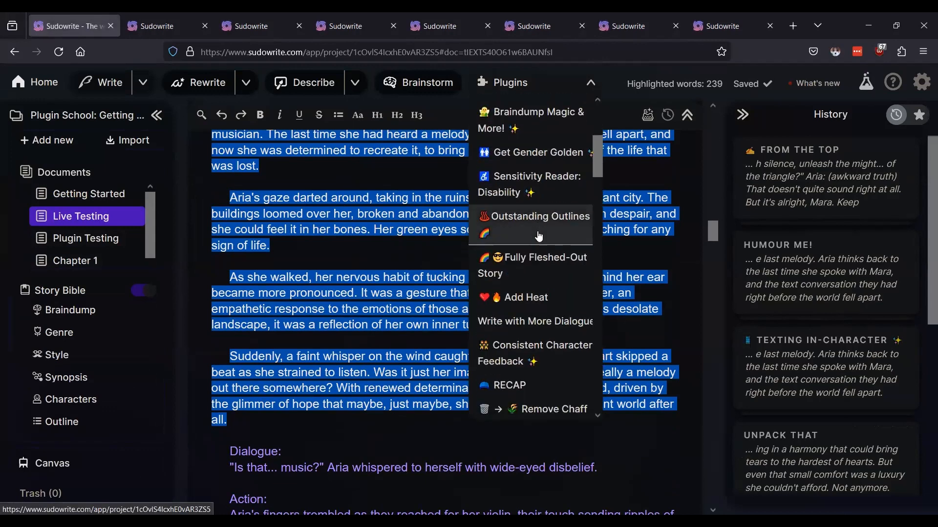
pyautogui.scroll(-5, 539, 236)
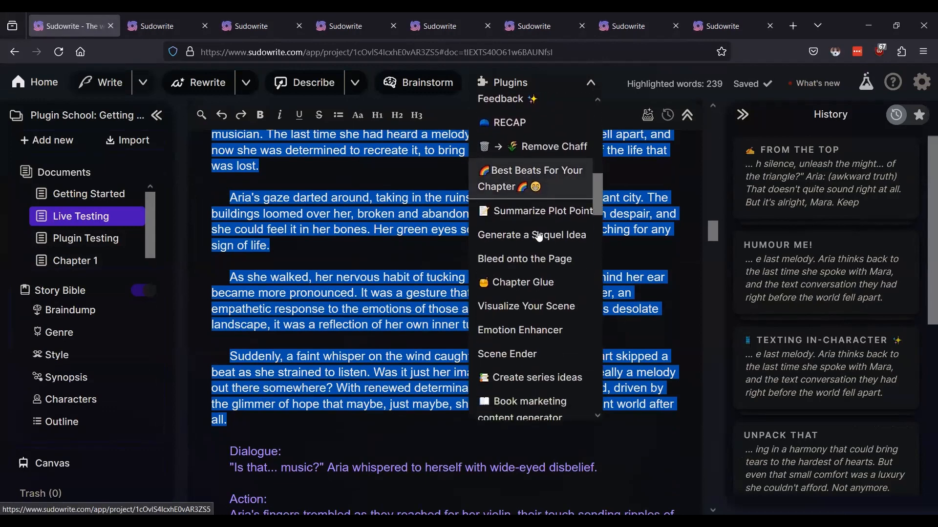
pyautogui.scroll(-1, 539, 236)
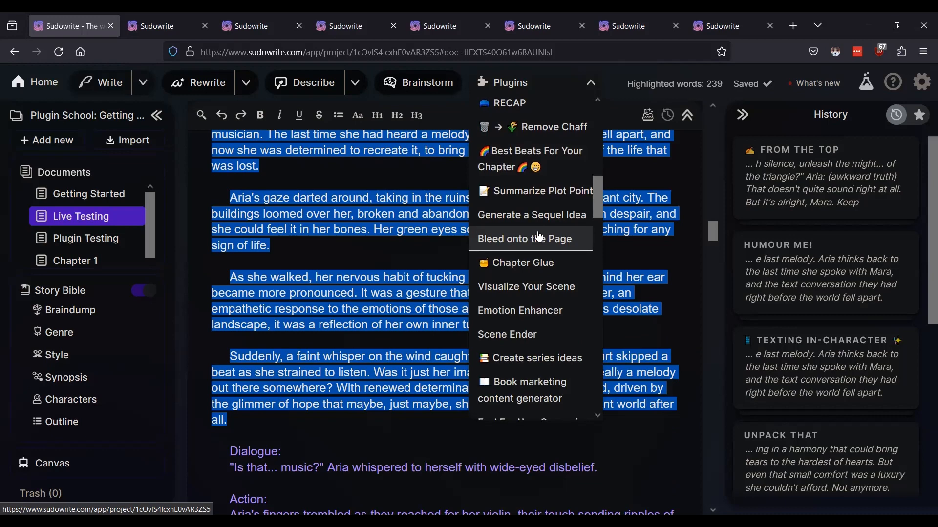
pyautogui.scroll(-3, 539, 236)
pyautogui.scroll(-20, 539, 236)
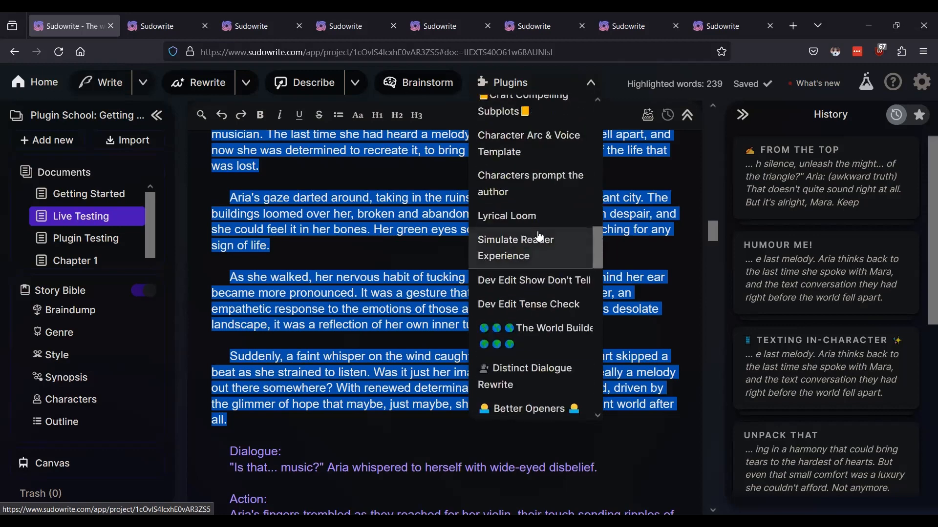
pyautogui.scroll(-17, 538, 236)
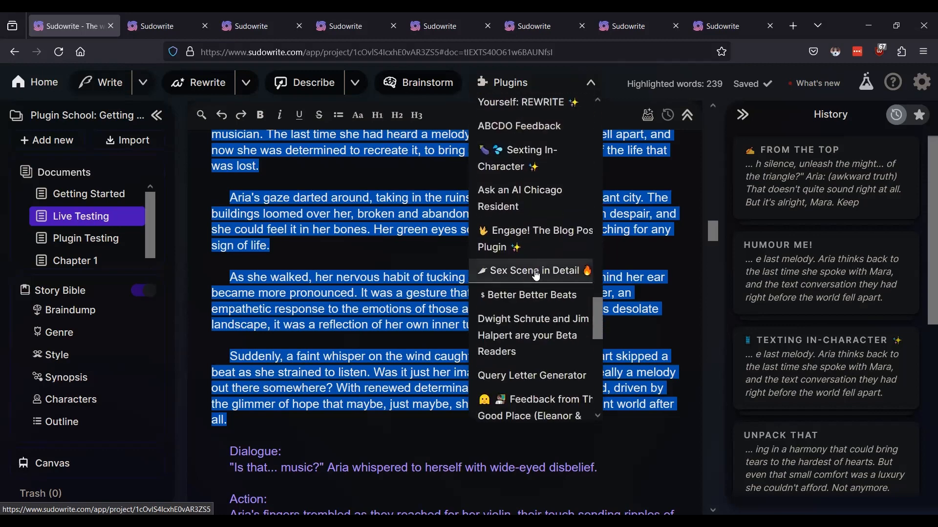
pyautogui.scroll(-1, 535, 275)
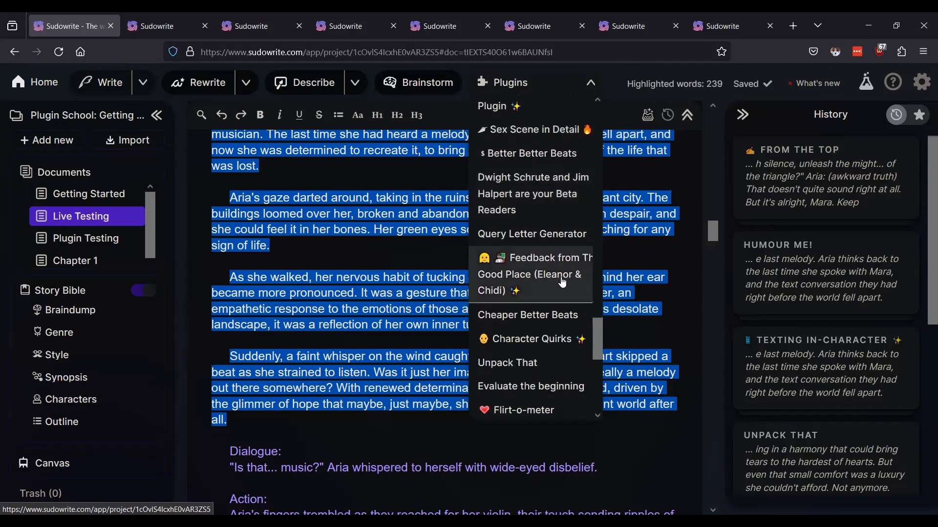
pyautogui.click(506, 285)
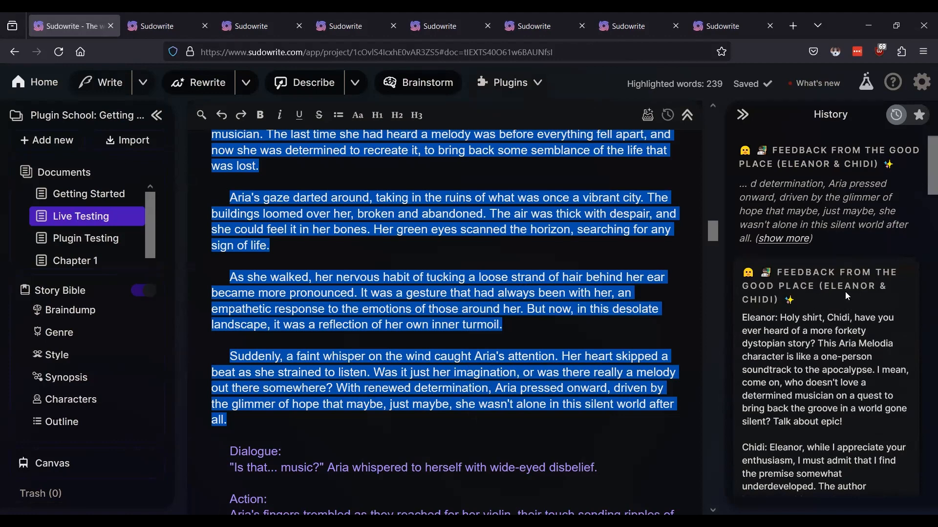
# Step: Read through the Eleanor and Chidi feedback on the story, from the first comment to the closing line
pyautogui.scroll(-2, 845, 292)
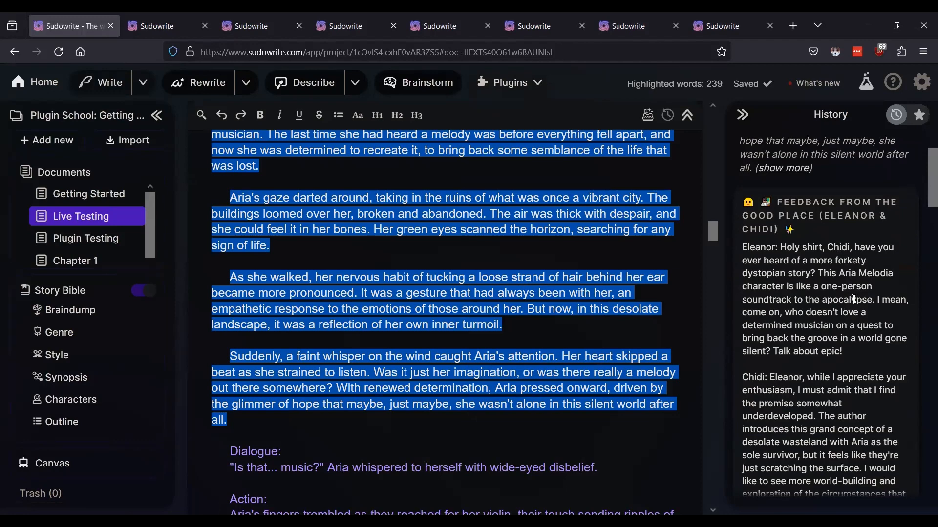
pyautogui.scroll(-2, 854, 299)
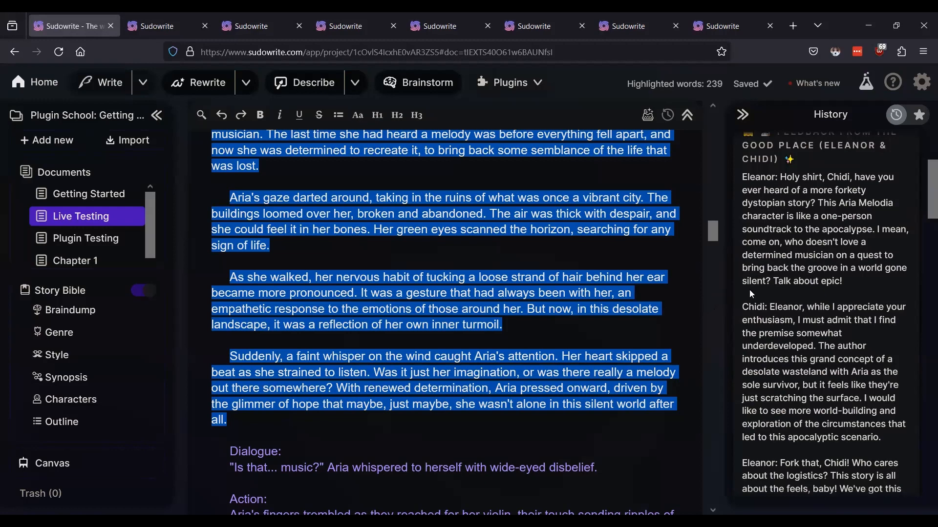
pyautogui.scroll(-3, 749, 289)
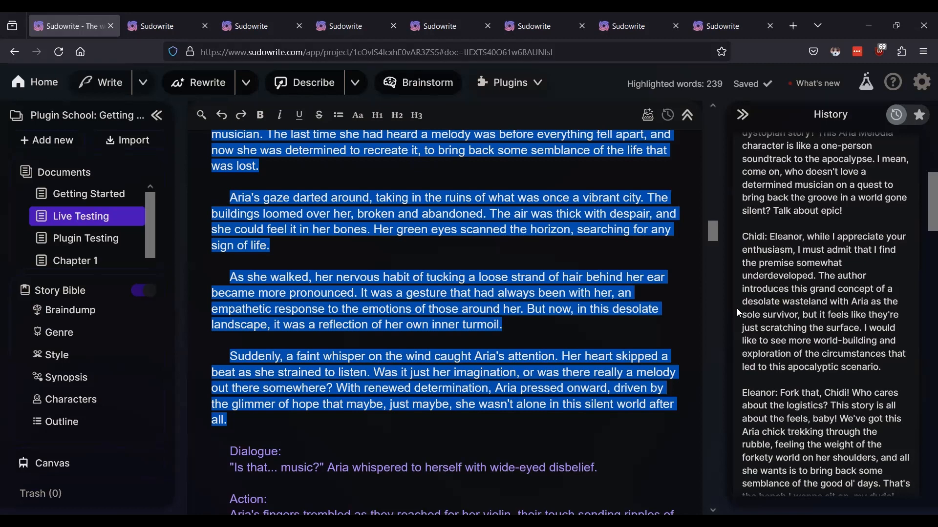
pyautogui.scroll(-5, 737, 308)
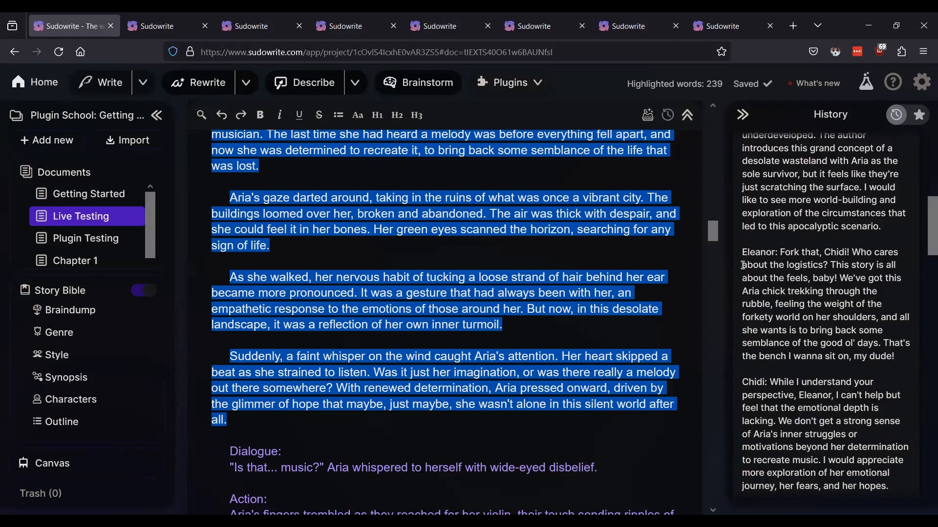
pyautogui.scroll(-8, 781, 274)
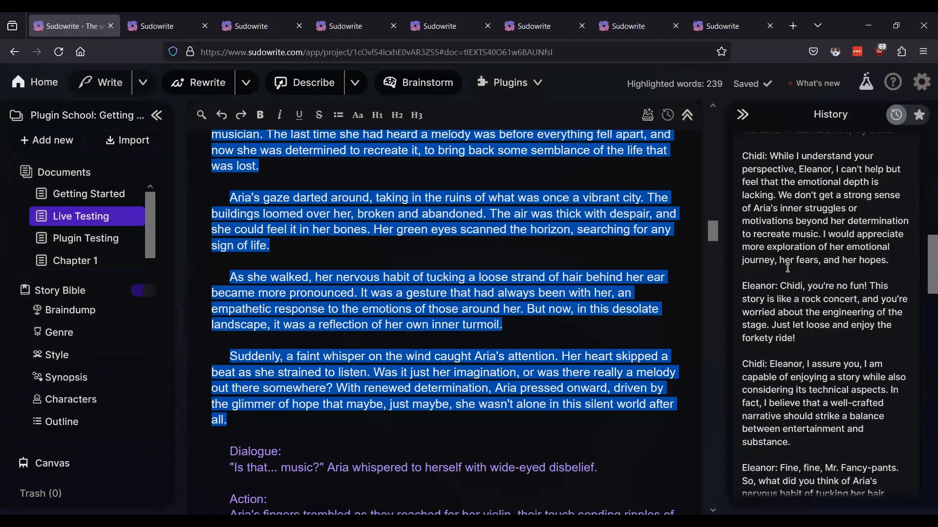
pyautogui.scroll(-18, 787, 268)
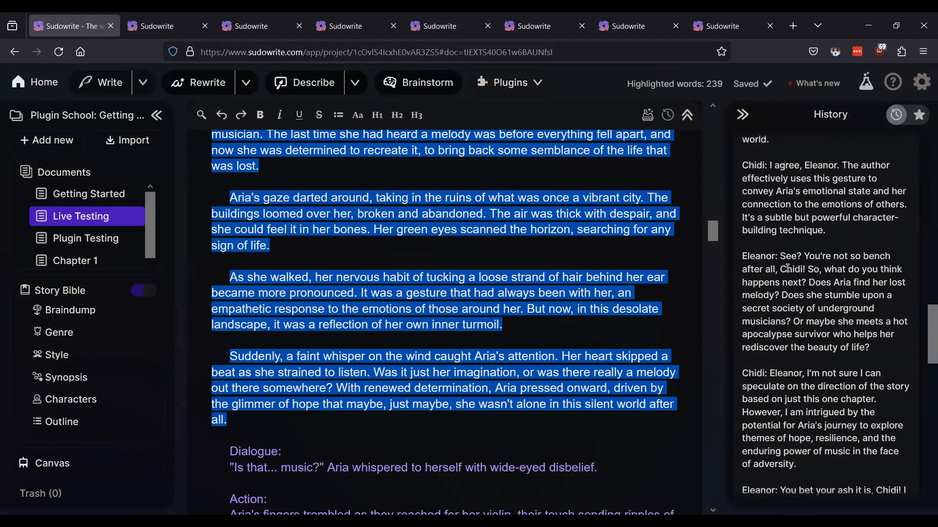
pyautogui.scroll(-9, 787, 268)
pyautogui.scroll(6, 788, 268)
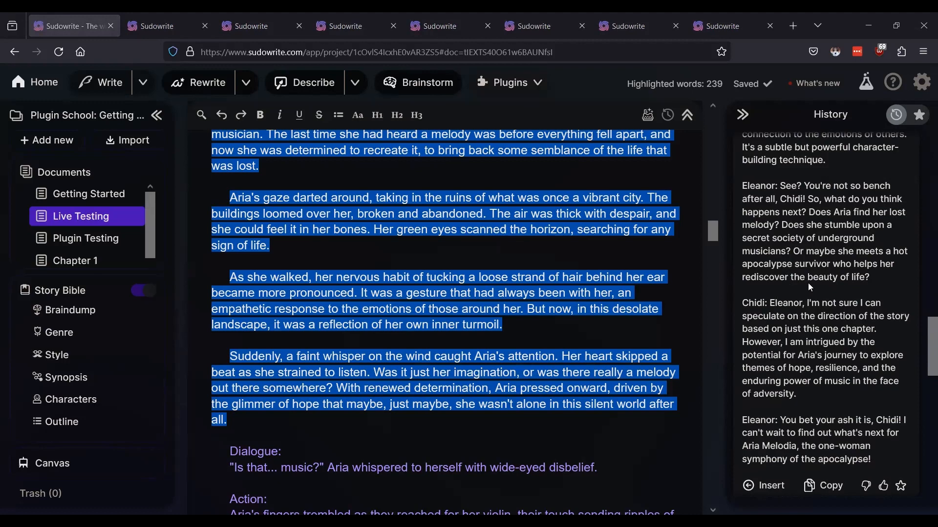
pyautogui.scroll(-2, 807, 303)
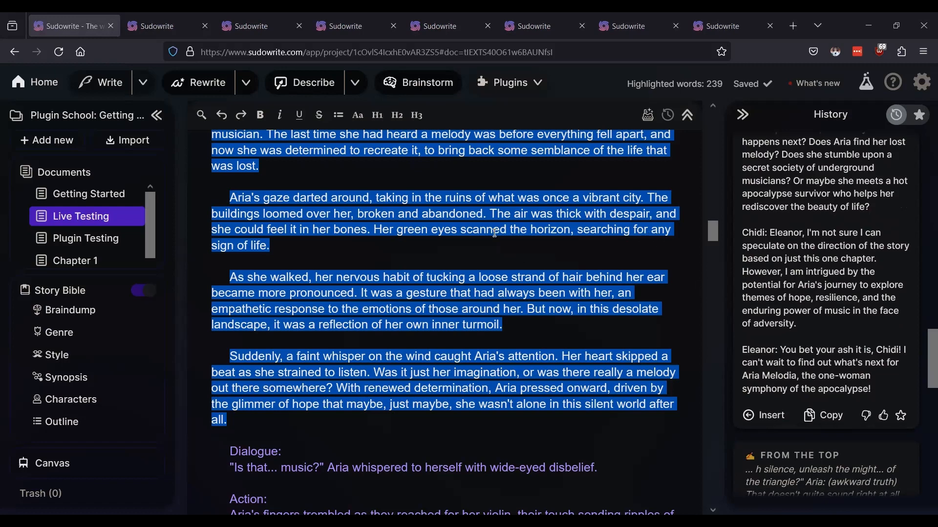
# Step: Deselect the passage and return to the Analysis & Feedback plugin list in the Getting Started document
pyautogui.click(547, 215)
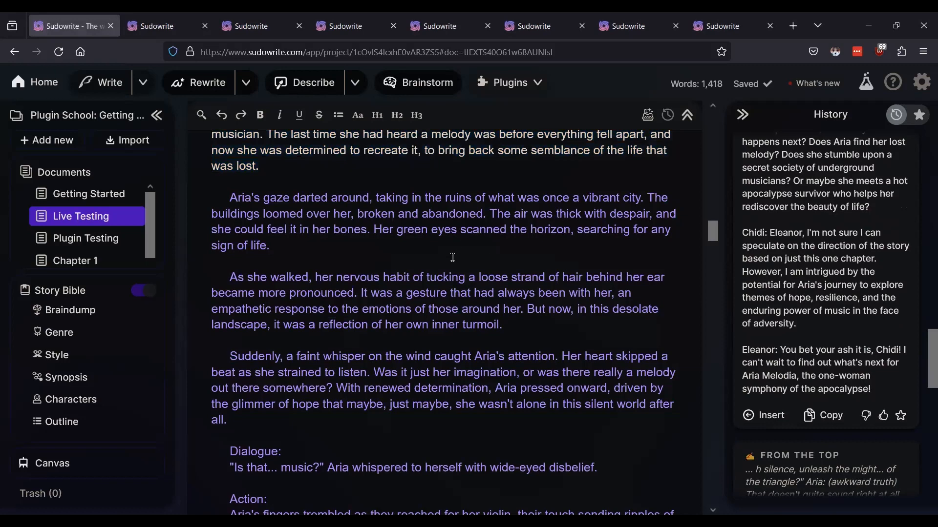
pyautogui.click(83, 195)
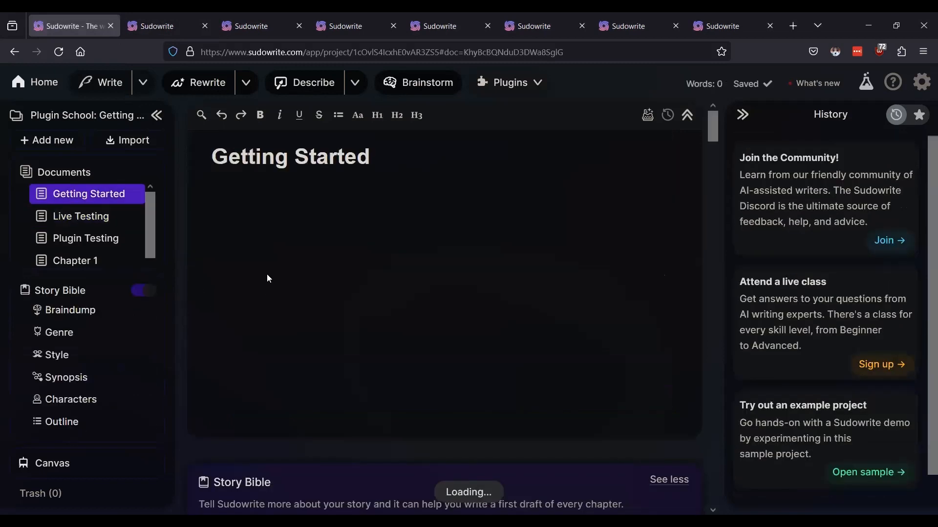
pyautogui.scroll(-10, 267, 273)
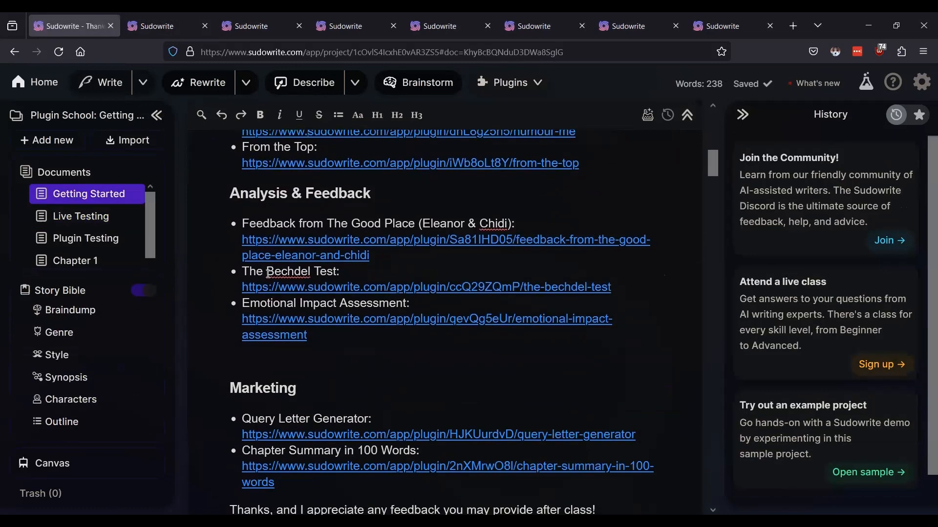
# Step: Search the plugin directory for "bechdel" and examine The Bechdel Test plugin's description and instructions
pyautogui.click(145, 28)
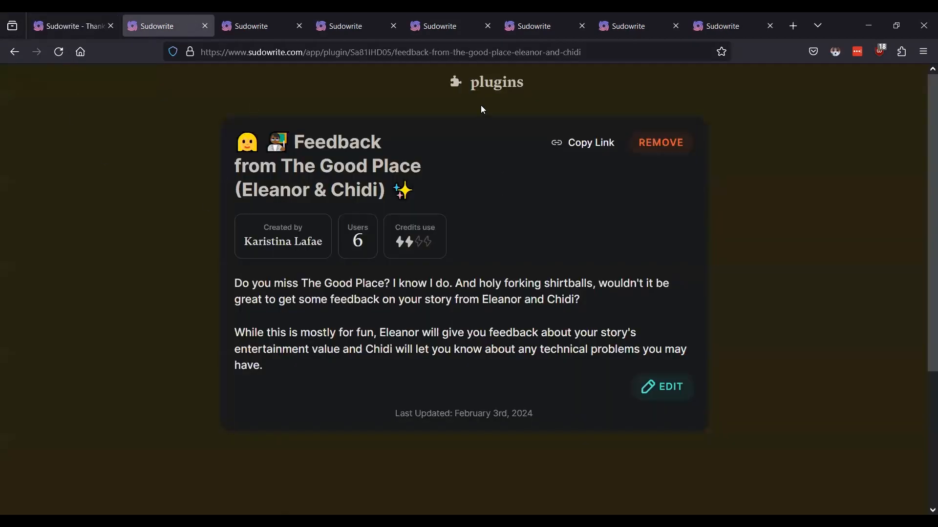
pyautogui.click(493, 83)
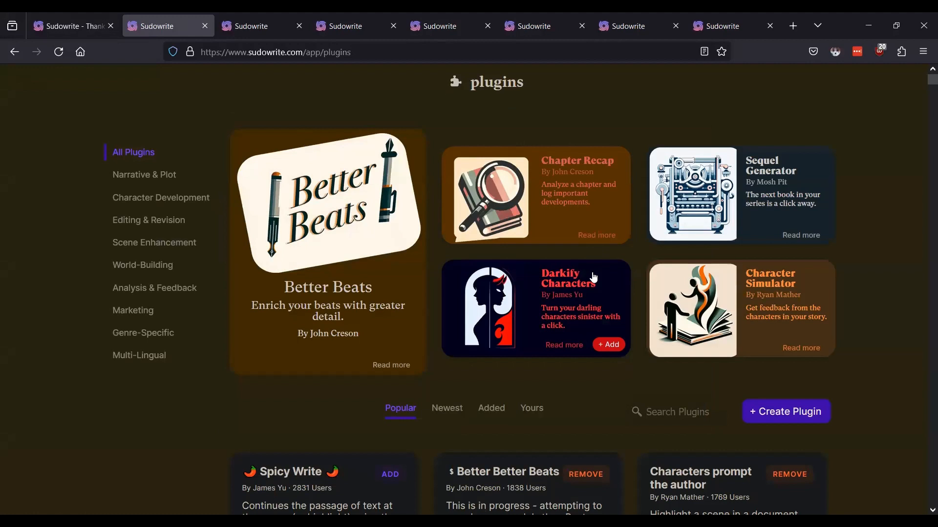
pyautogui.click(670, 414)
pyautogui.write('bechdel')
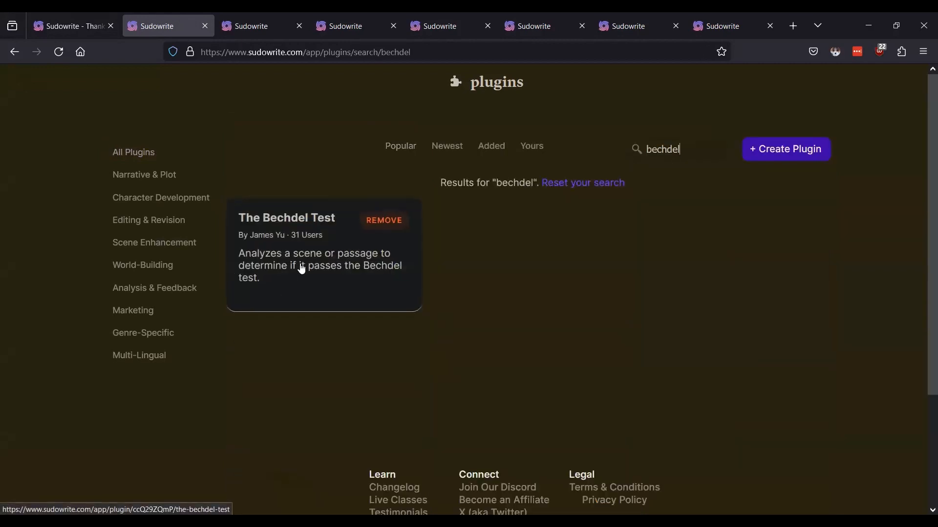
pyautogui.click(299, 267)
pyautogui.scroll(-2, 136, 271)
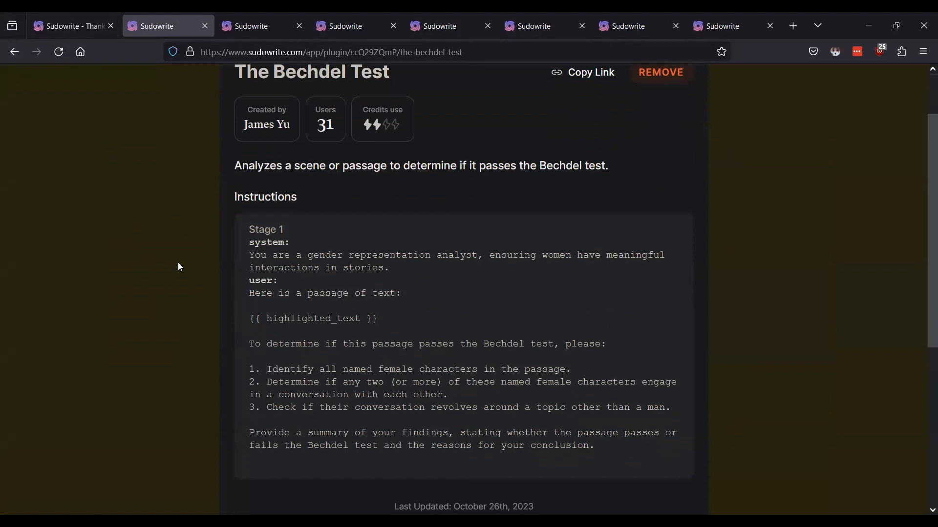
pyautogui.scroll(-2, 179, 267)
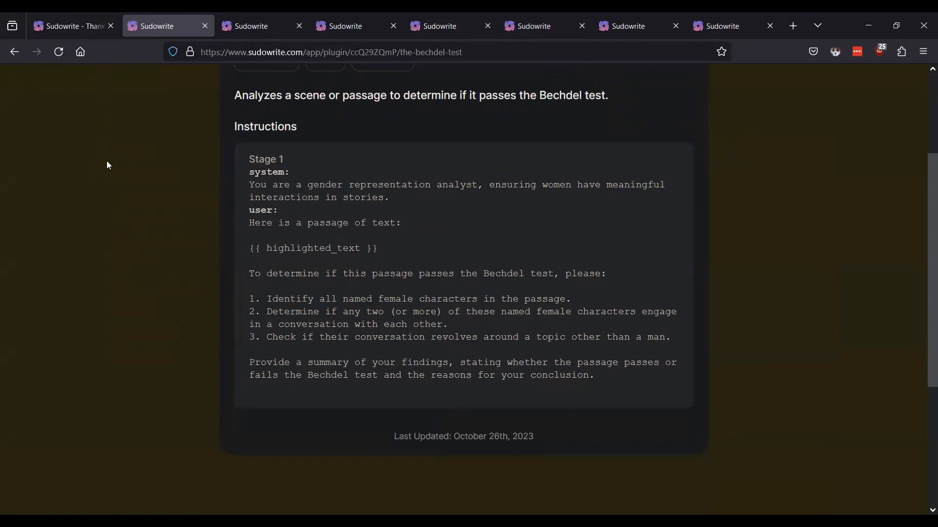
# Step: Run The Bechdel Test plugin on the entire text of the Live Testing document
pyautogui.click(68, 29)
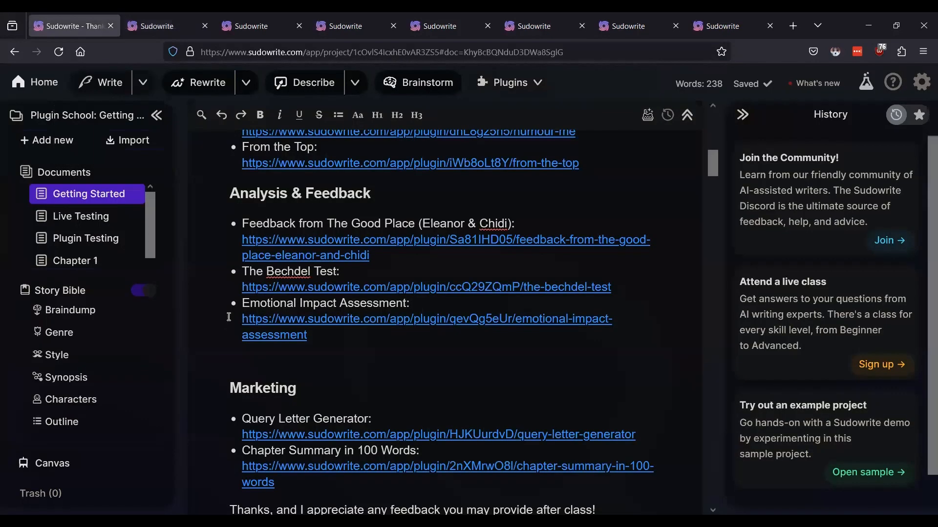
pyautogui.click(79, 217)
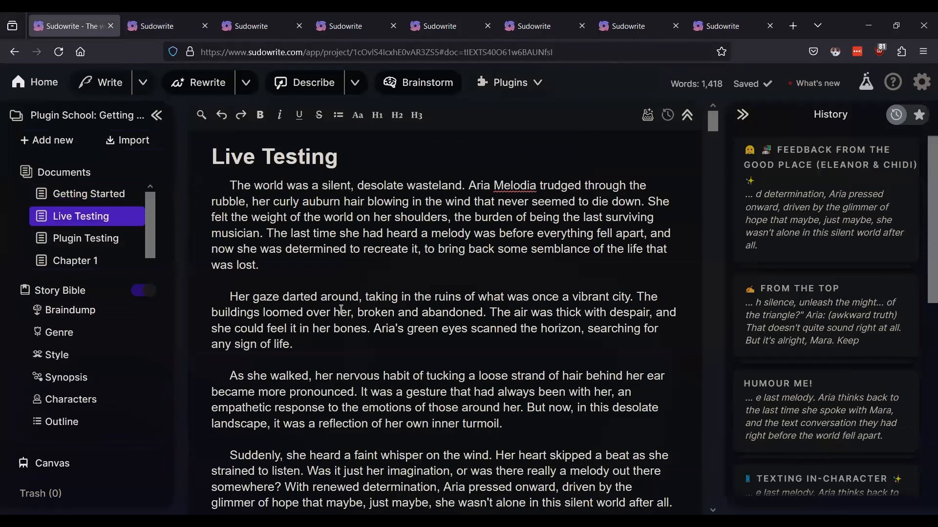
pyautogui.hotkey('ctrl', 'a')
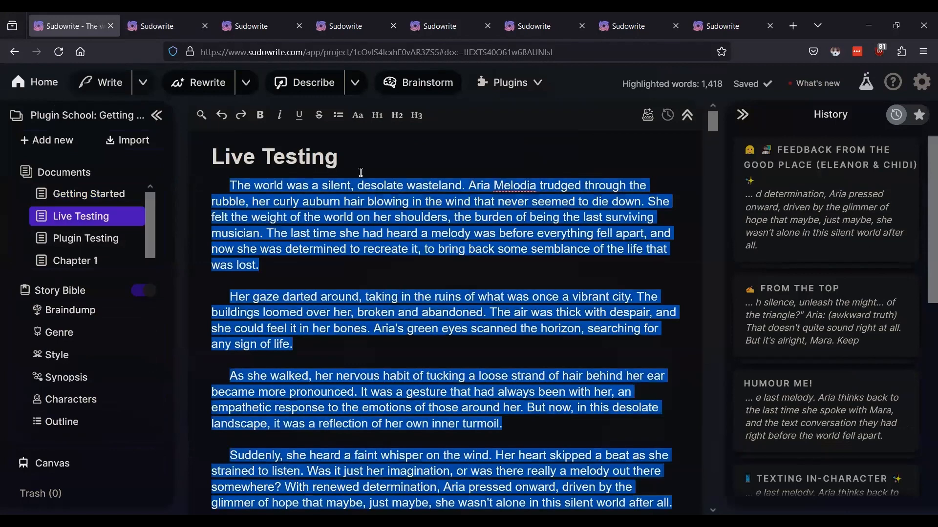
pyautogui.click(533, 90)
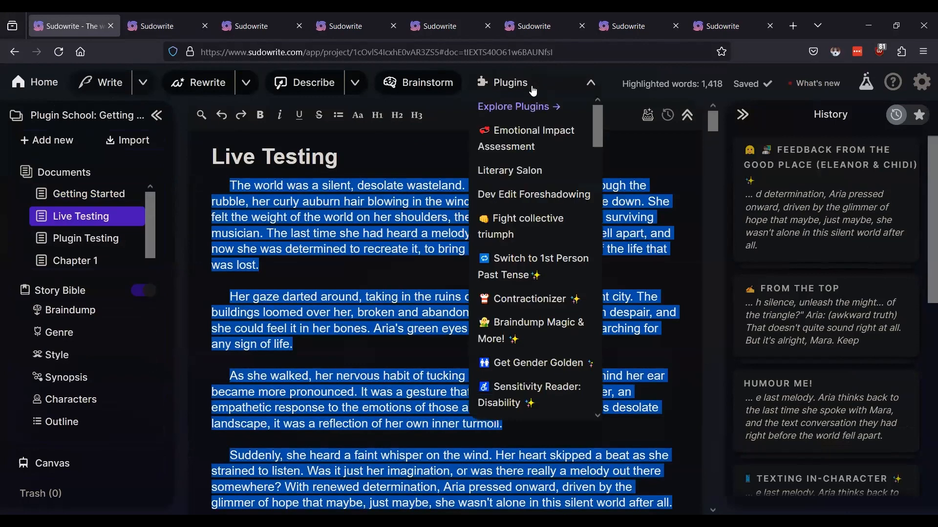
pyautogui.scroll(-10, 494, 272)
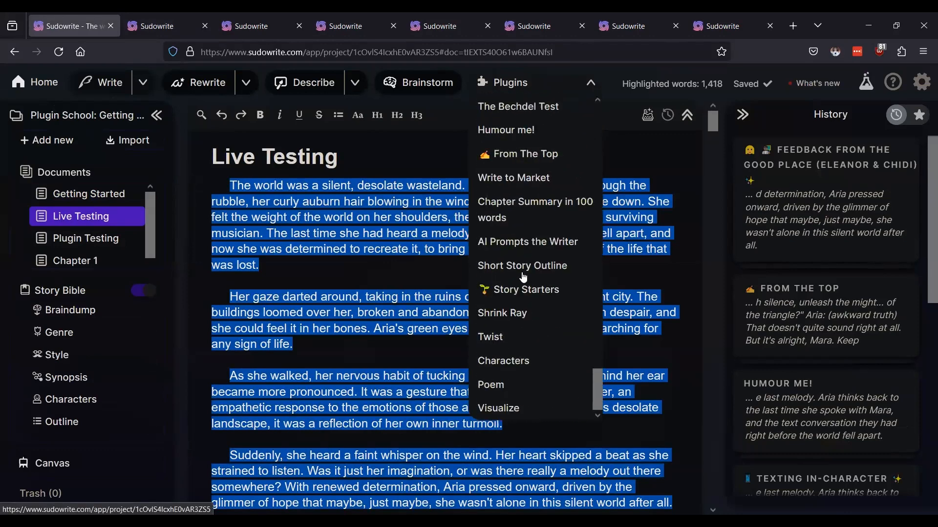
pyautogui.scroll(2, 527, 276)
pyautogui.scroll(-2, 523, 277)
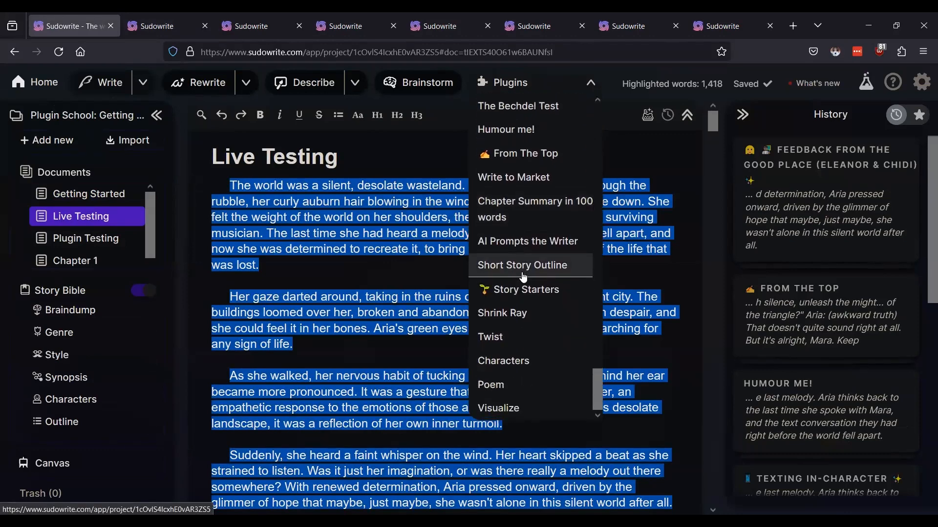
pyautogui.scroll(4, 528, 269)
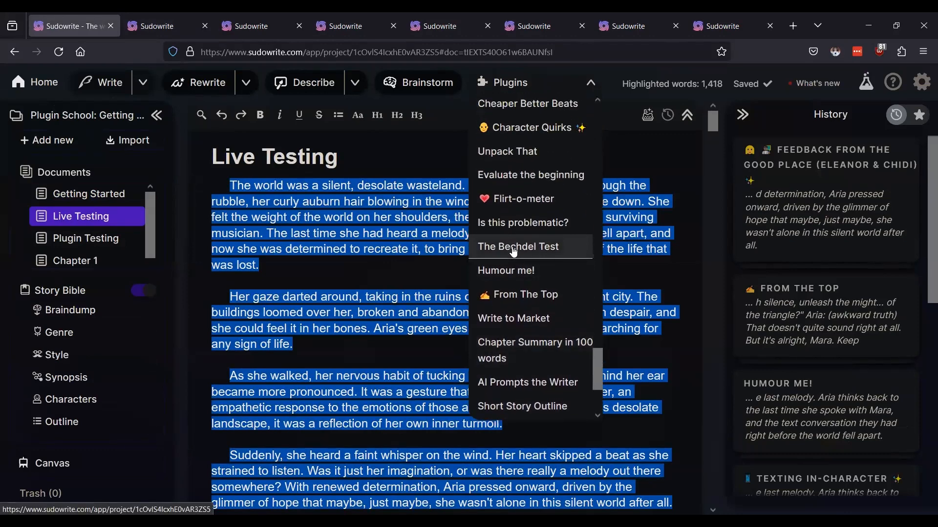
pyautogui.click(513, 249)
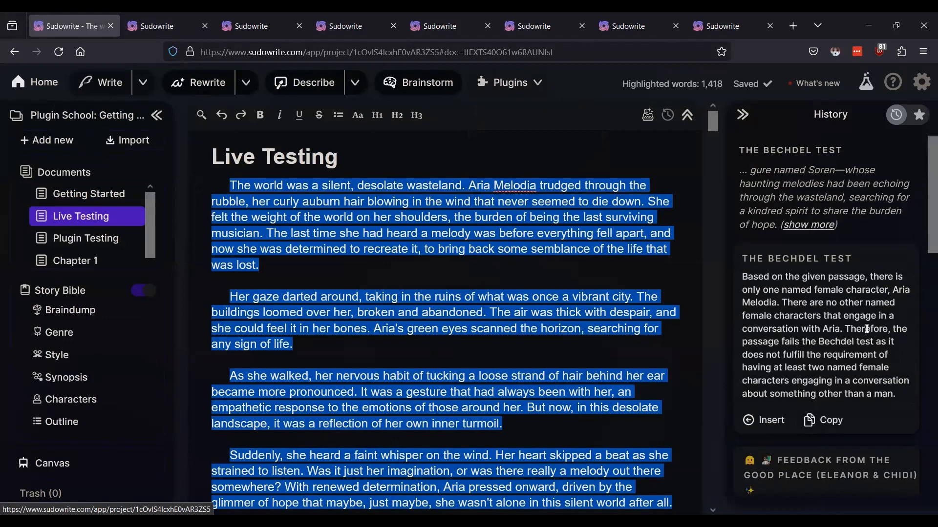
# Step: Read the Bechdel Test analysis, deselect the story text and go back to the Getting Started document
pyautogui.scroll(-3, 867, 329)
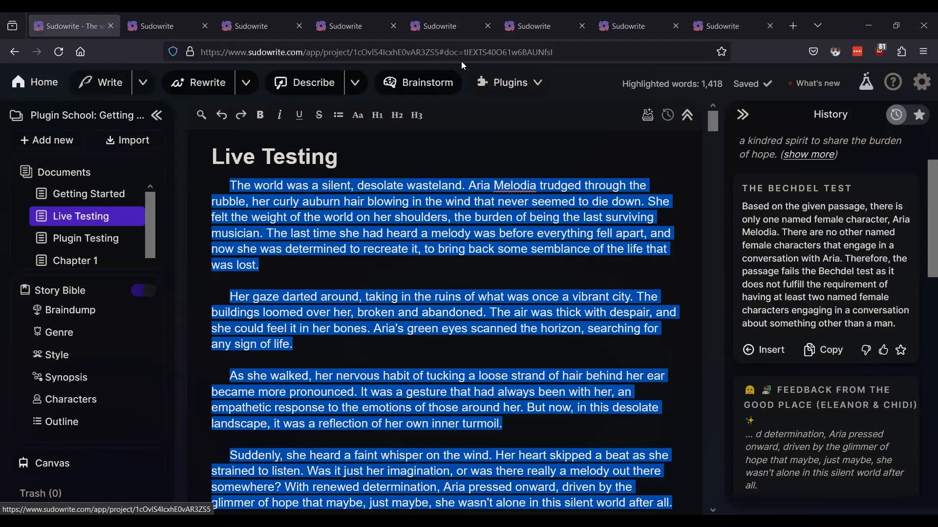
pyautogui.click(387, 284)
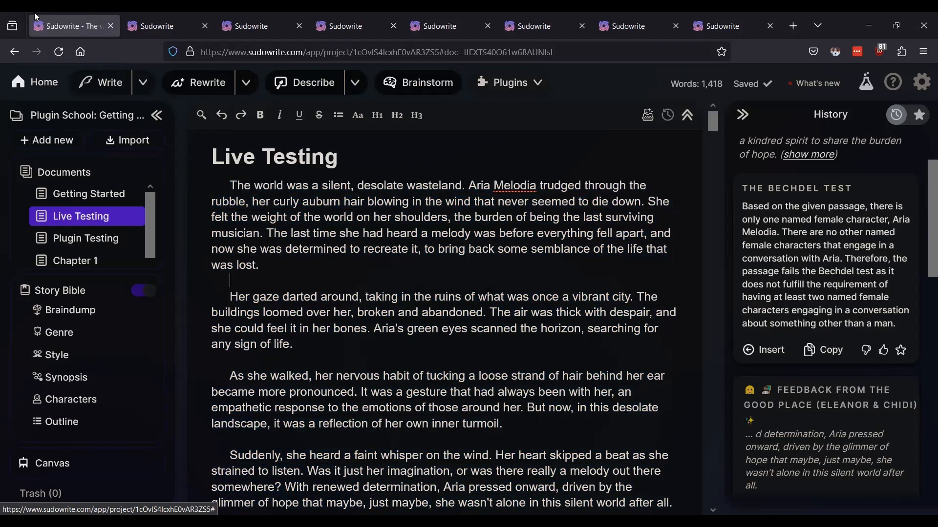
pyautogui.click(78, 194)
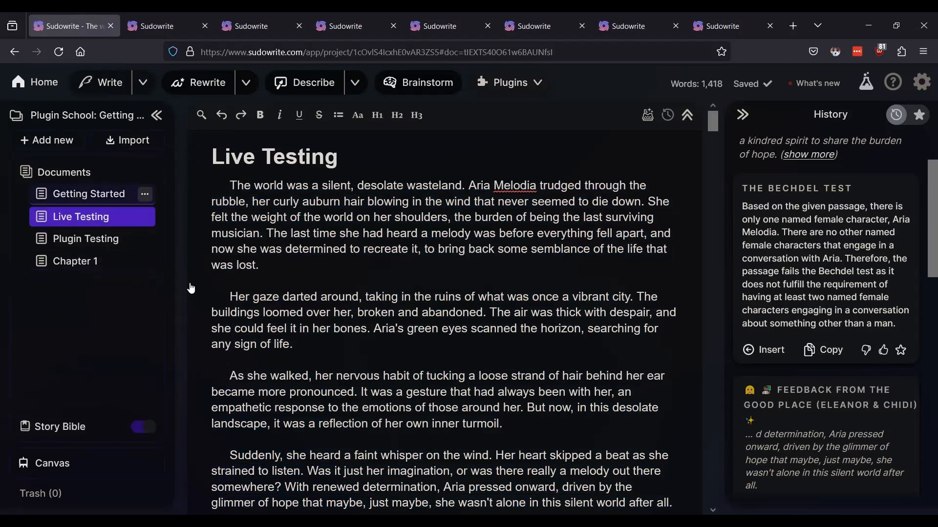
# Step: Review the remaining Analysis & Feedback and Marketing plugins listed in the Getting Started document
pyautogui.scroll(-7, 288, 332)
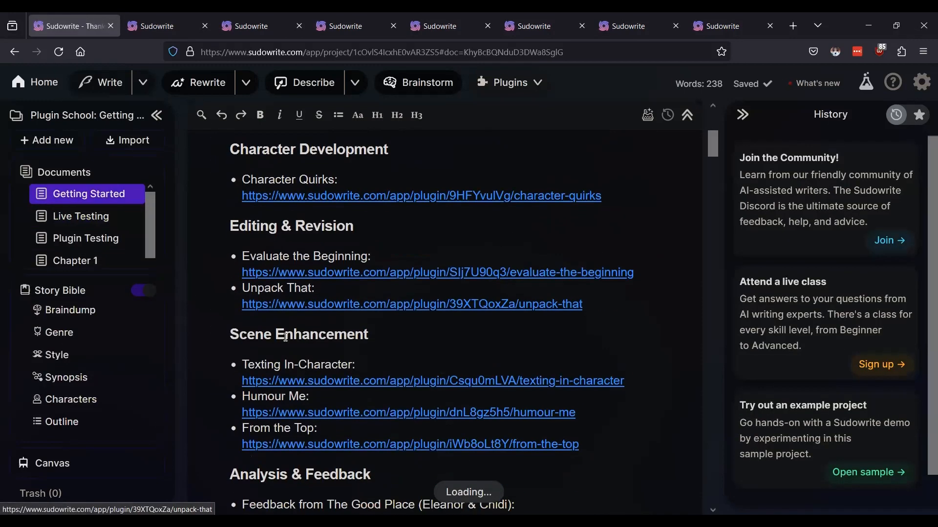
pyautogui.scroll(-3, 285, 336)
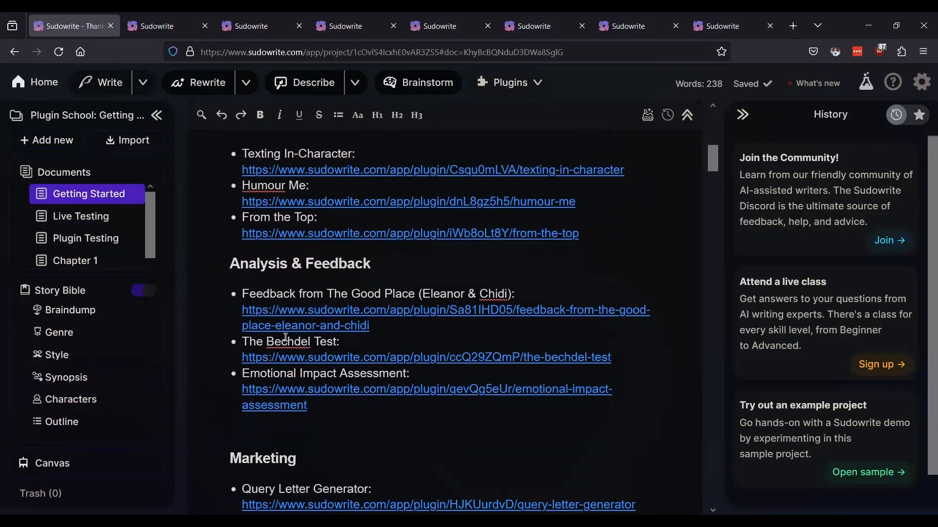
pyautogui.scroll(-4, 286, 337)
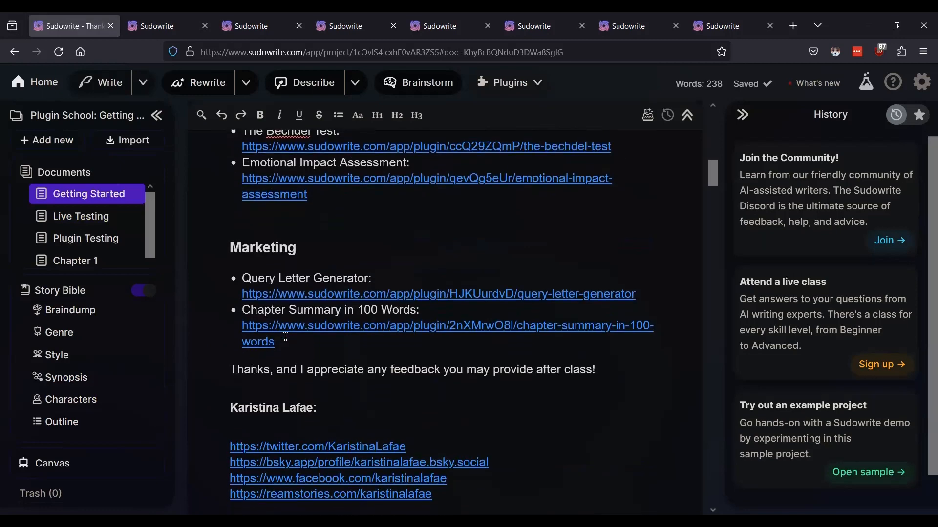
# Step: Find Emotional Impact Assessment among the added plugins in the plugin directory and open its description and instructions
pyautogui.click(160, 30)
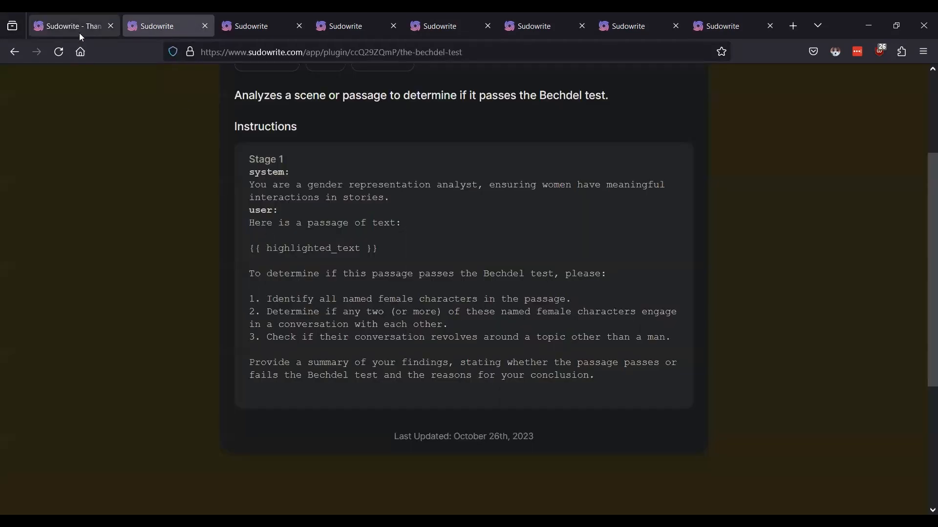
pyautogui.click(79, 33)
pyautogui.click(155, 19)
pyautogui.scroll(3, 356, 166)
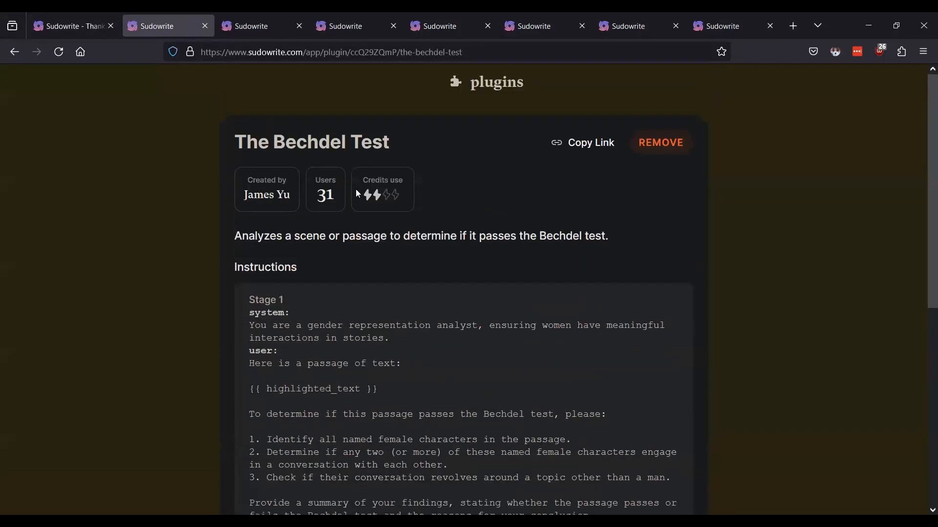
pyautogui.click(515, 83)
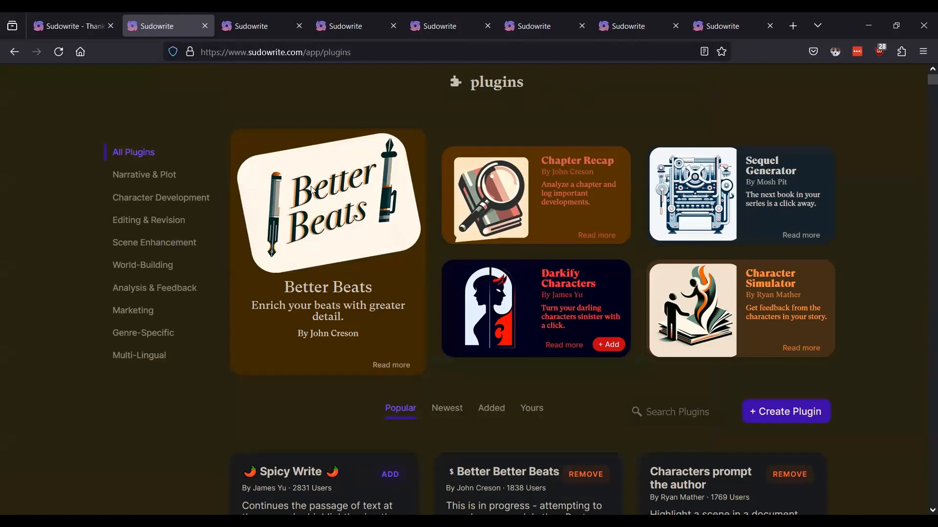
pyautogui.click(491, 410)
pyautogui.scroll(-3, 573, 371)
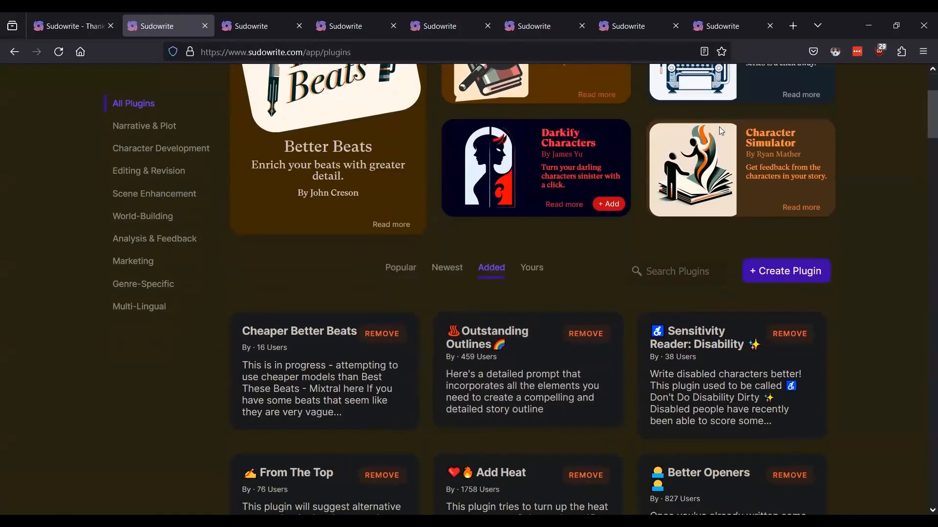
pyautogui.click(414, 270)
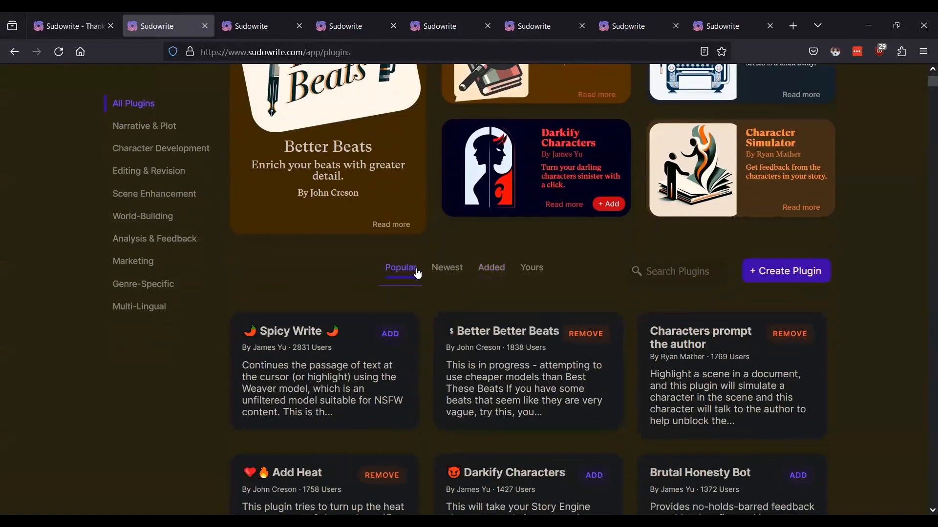
pyautogui.click(492, 268)
pyautogui.scroll(-10, 420, 350)
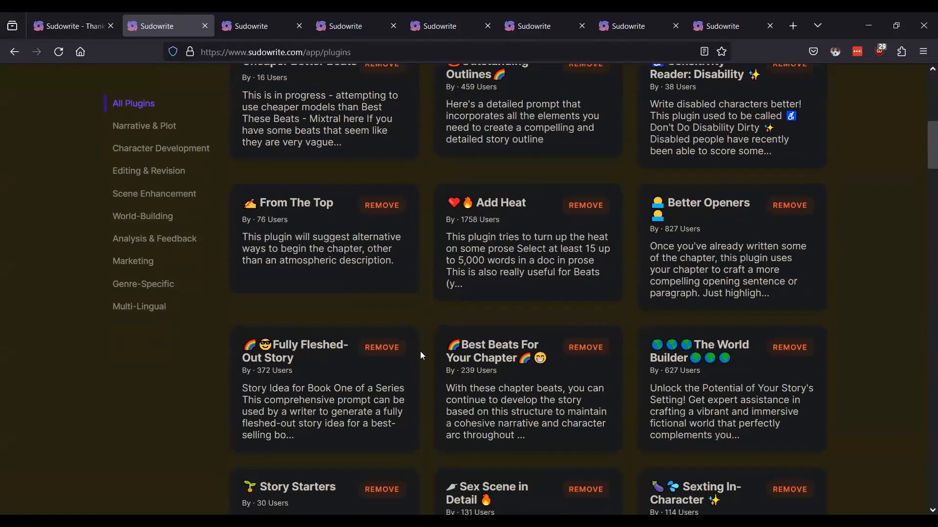
pyautogui.scroll(-11, 422, 356)
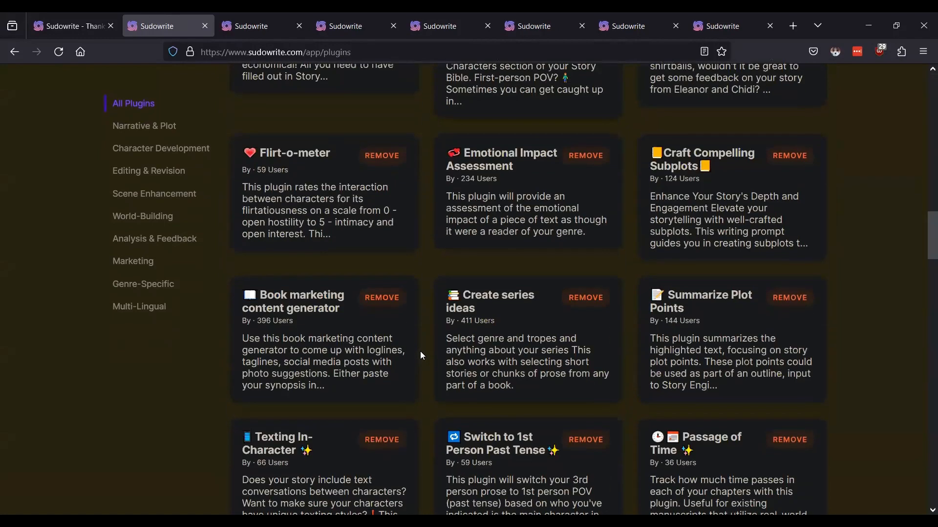
pyautogui.click(554, 214)
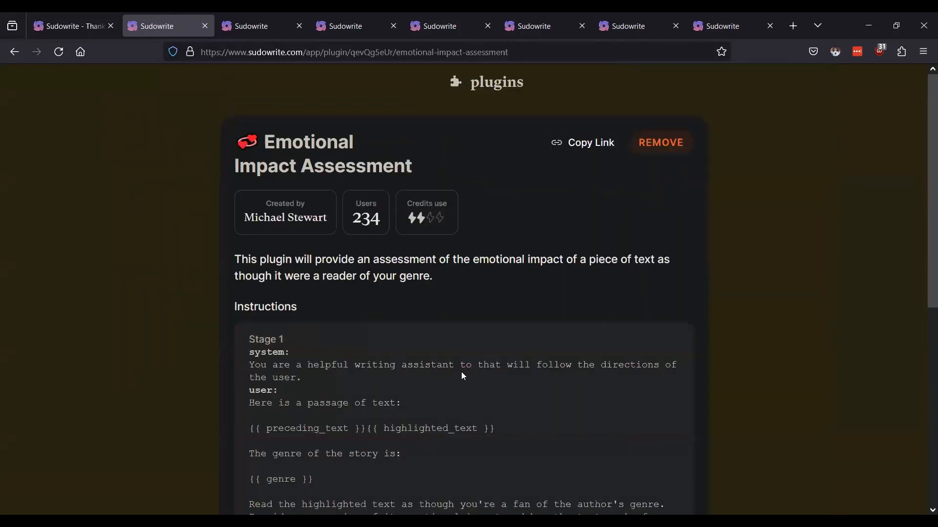
# Step: Run the Emotional Impact Assessment plugin on the entire text of the Live Testing document
pyautogui.click(75, 29)
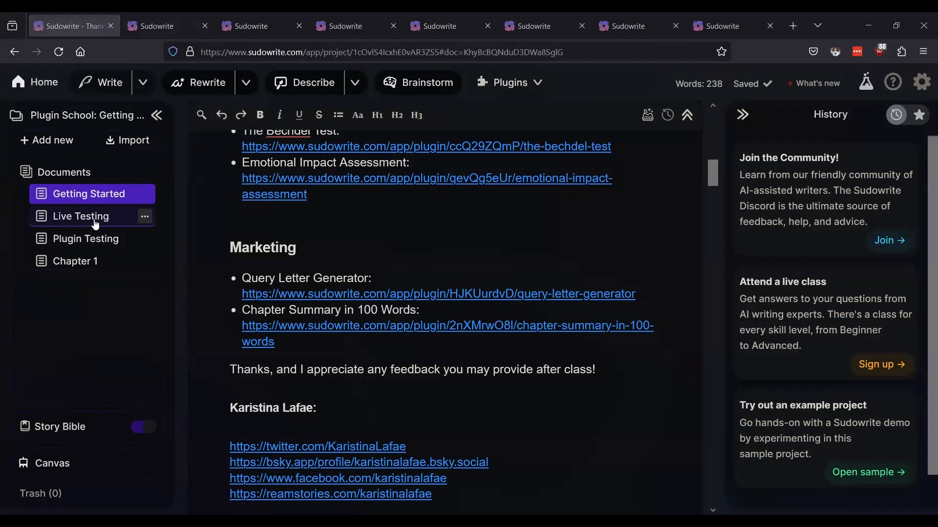
pyautogui.click(81, 216)
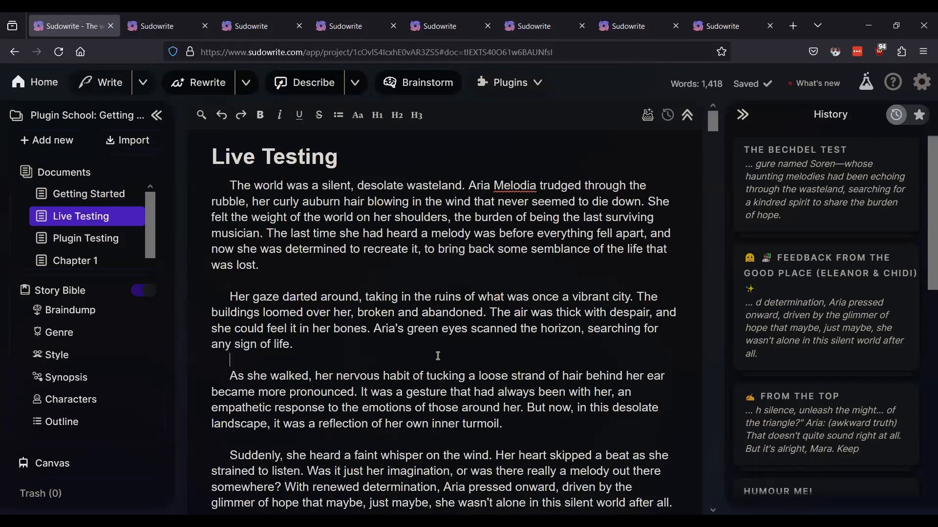
pyautogui.hotkey('ctrl', 'a')
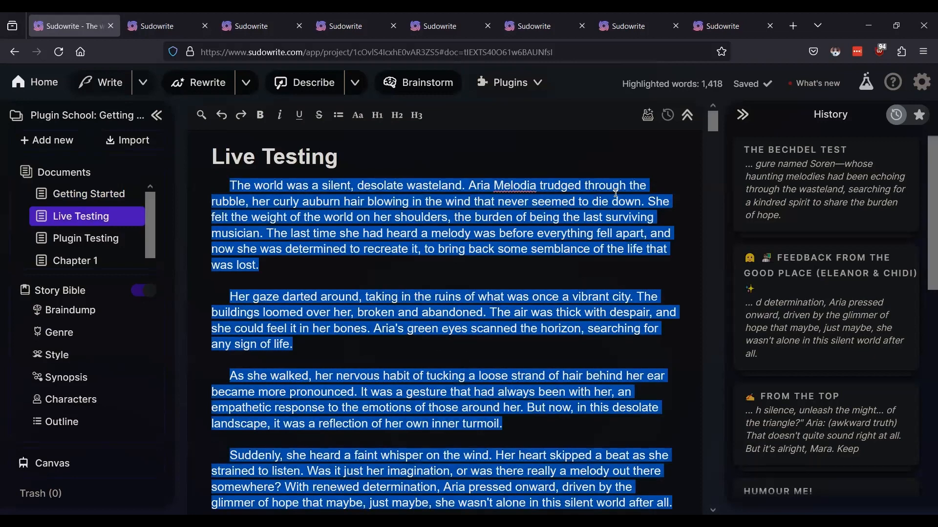
pyautogui.click(526, 86)
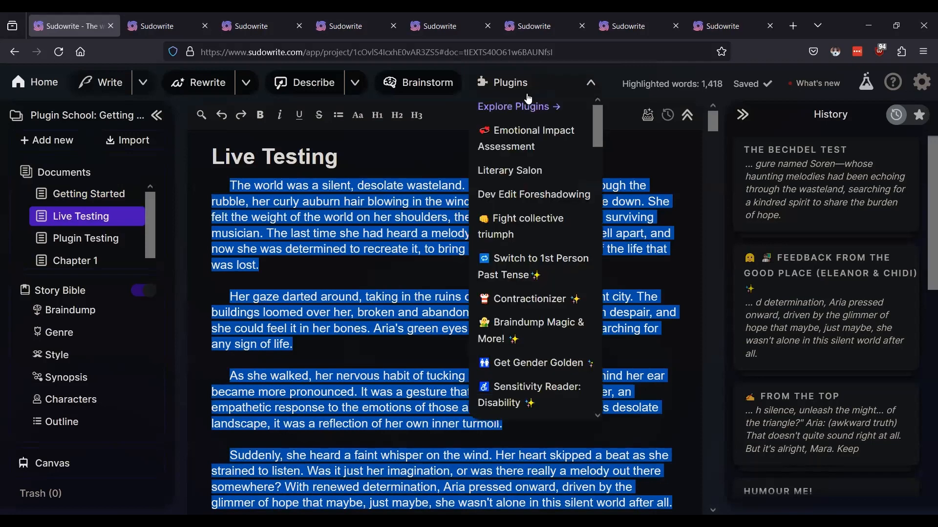
pyautogui.click(528, 138)
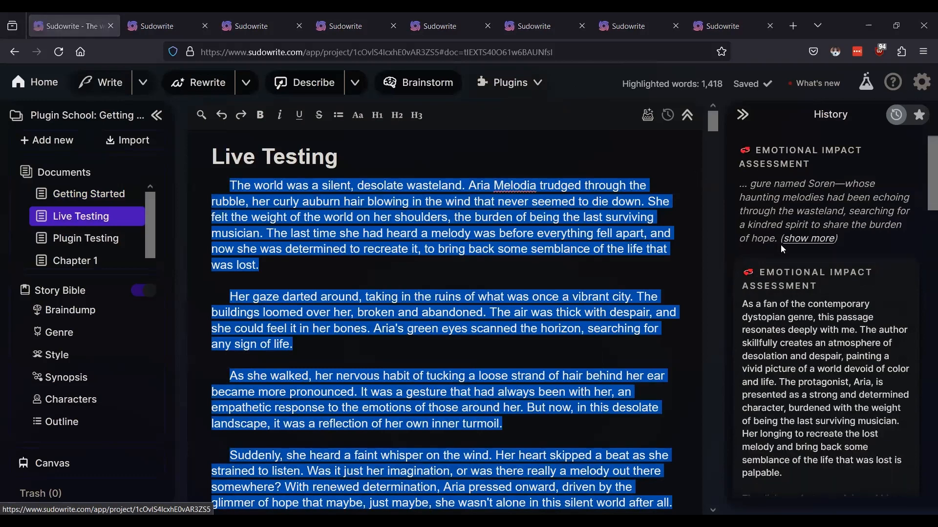
# Step: Read the Emotional Impact Assessment feedback through to its overall conclusion
pyautogui.scroll(-3, 781, 249)
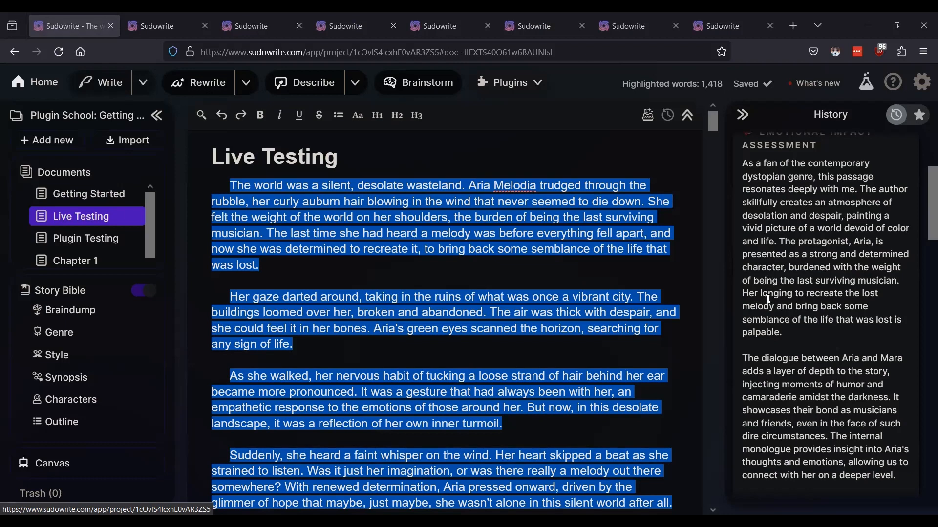
pyautogui.scroll(-3, 768, 298)
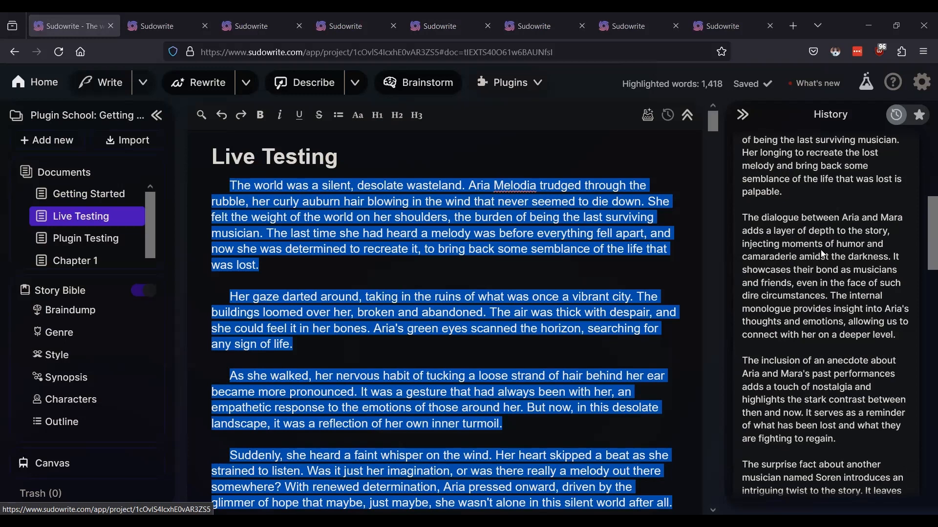
pyautogui.scroll(-3, 813, 270)
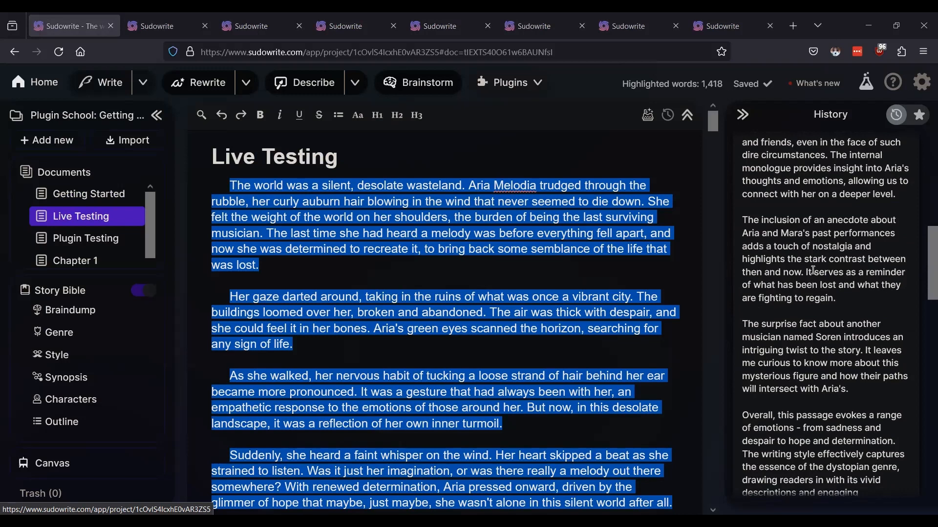
pyautogui.scroll(-3, 813, 270)
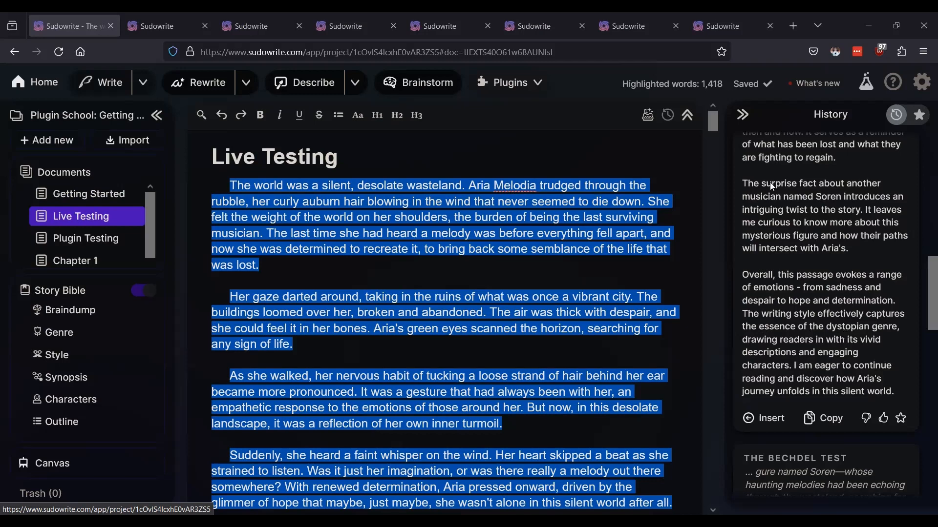
# Step: Check the account's recent activity for the credits each plugin used, and close the settings with the story text deselected
pyautogui.click(921, 88)
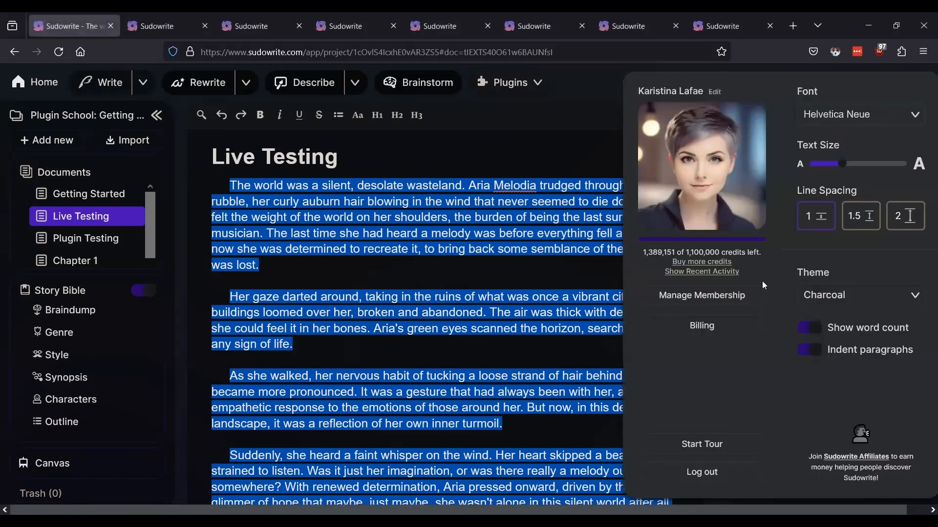
pyautogui.click(729, 272)
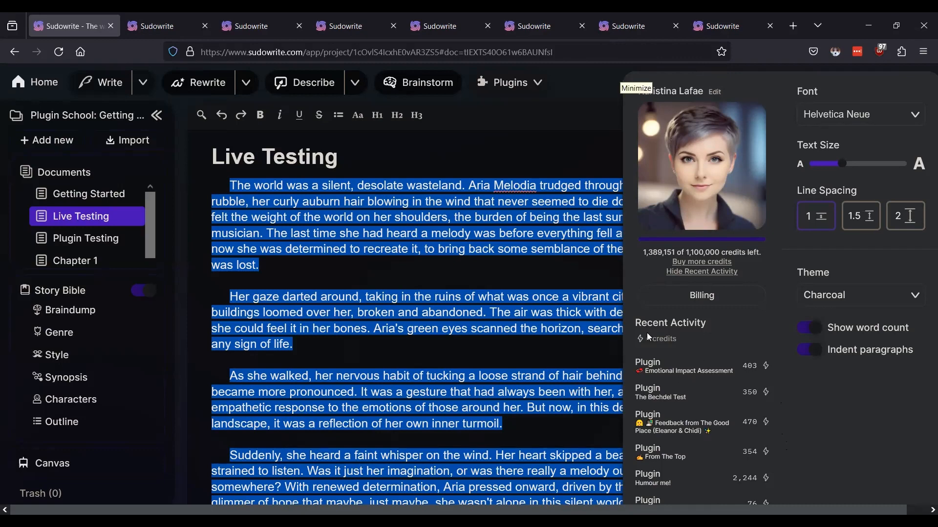
pyautogui.click(401, 296)
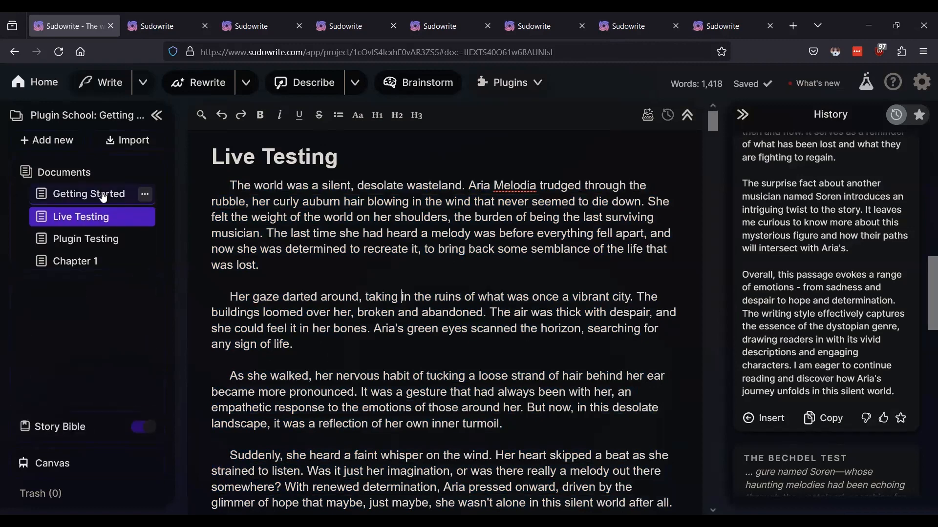
# Step: Return to the Getting Started document and open the Query Letter Generator plugin page from its Marketing section
pyautogui.click(169, 22)
pyautogui.click(67, 27)
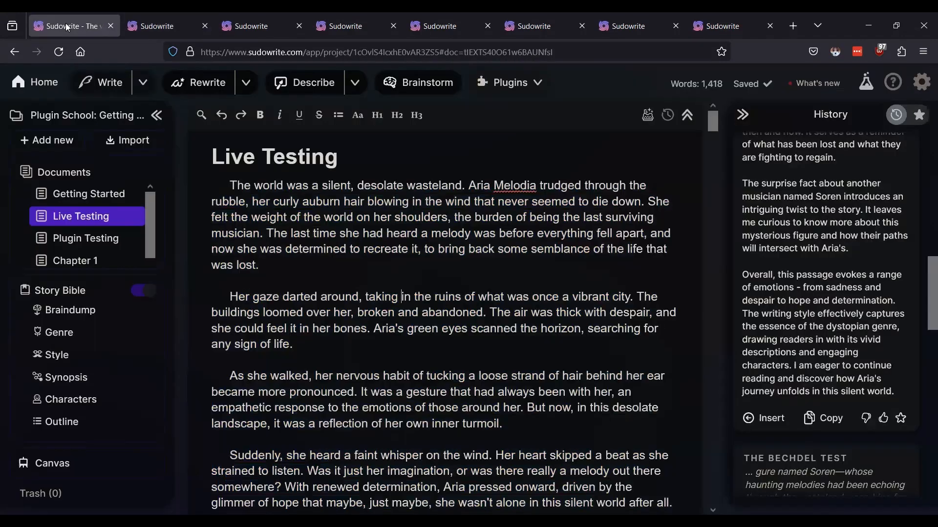
pyautogui.click(68, 196)
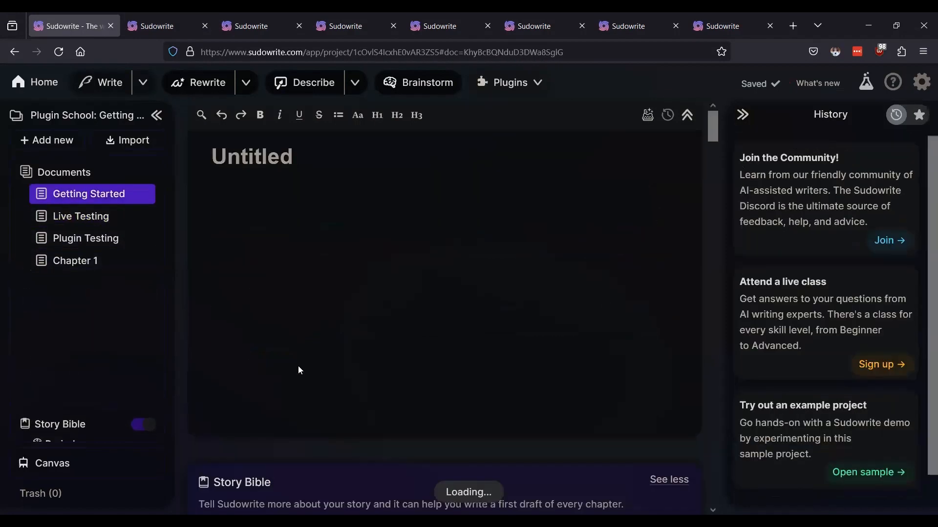
pyautogui.scroll(-9, 293, 381)
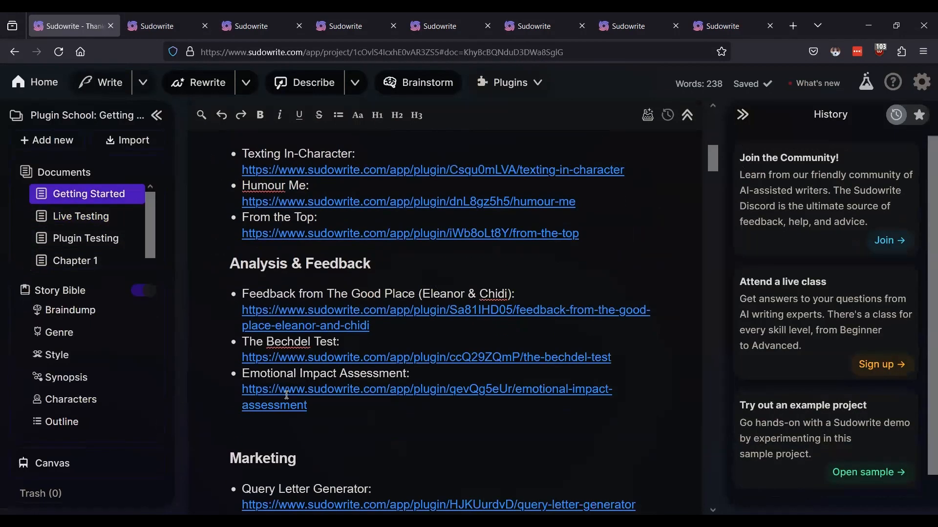
pyautogui.scroll(-4, 286, 395)
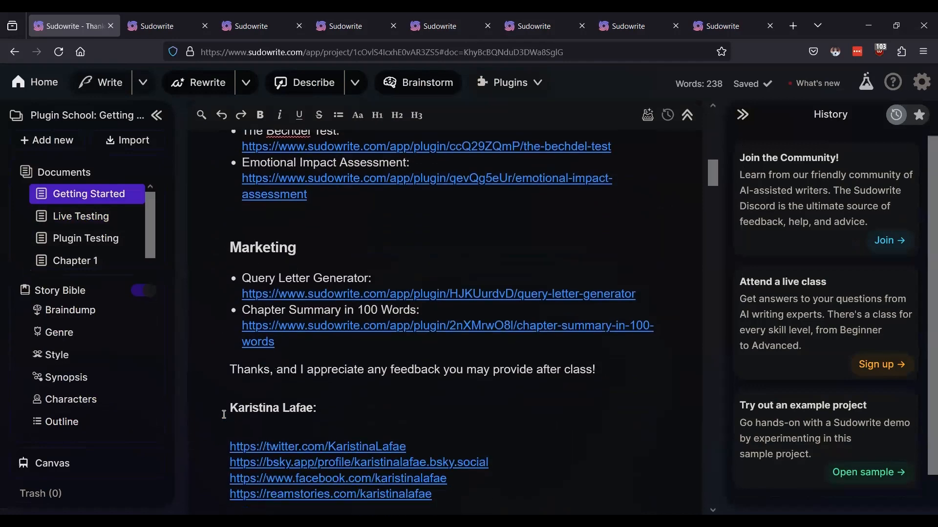
pyautogui.scroll(1, 224, 414)
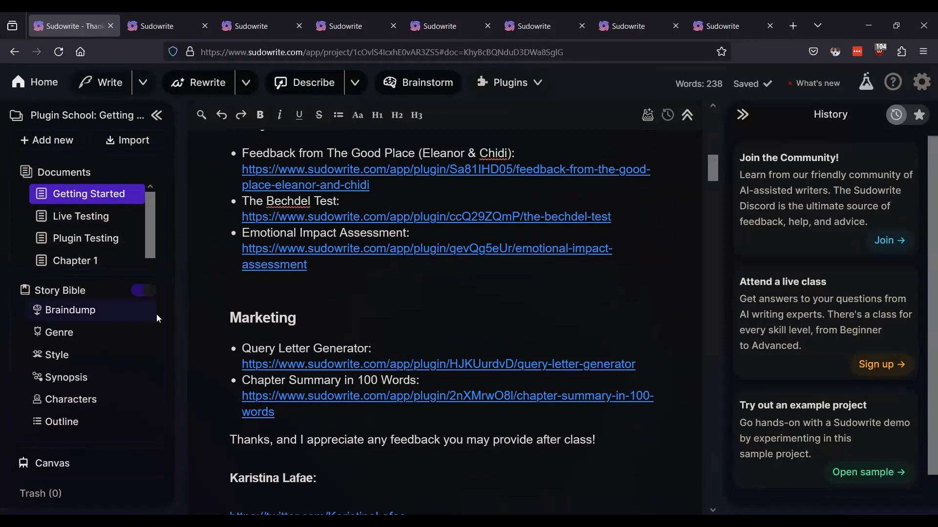
pyautogui.moveTo(91, 198)
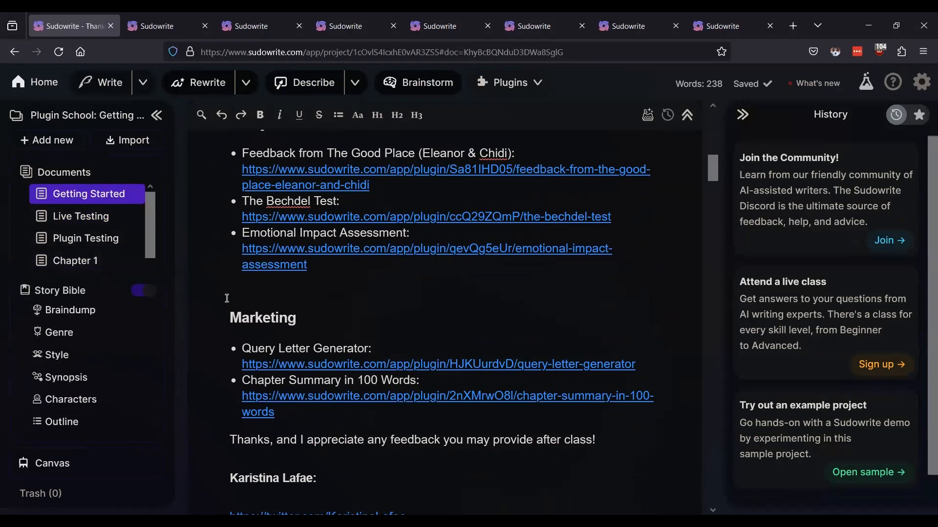
pyautogui.click(286, 365)
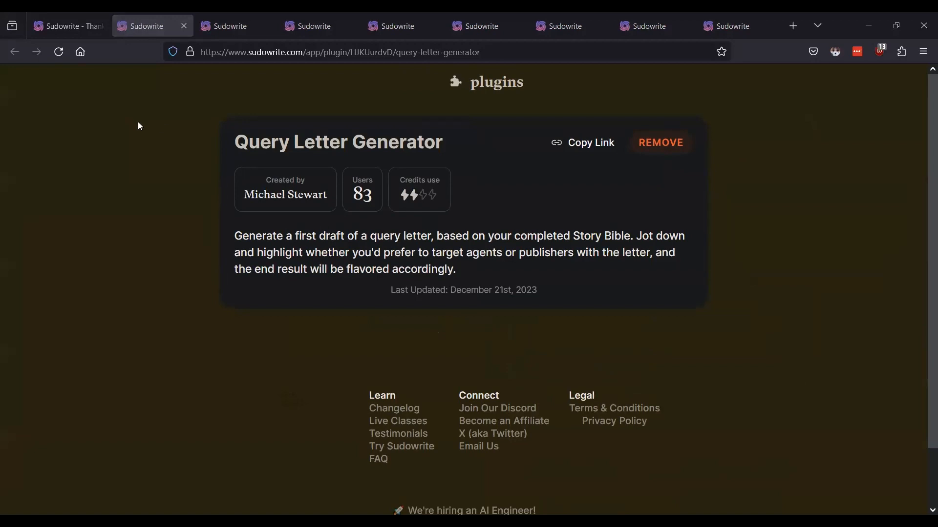
# Step: Look through the Live Testing document to its end and add a new blank document to the project
pyautogui.click(71, 13)
pyautogui.click(75, 216)
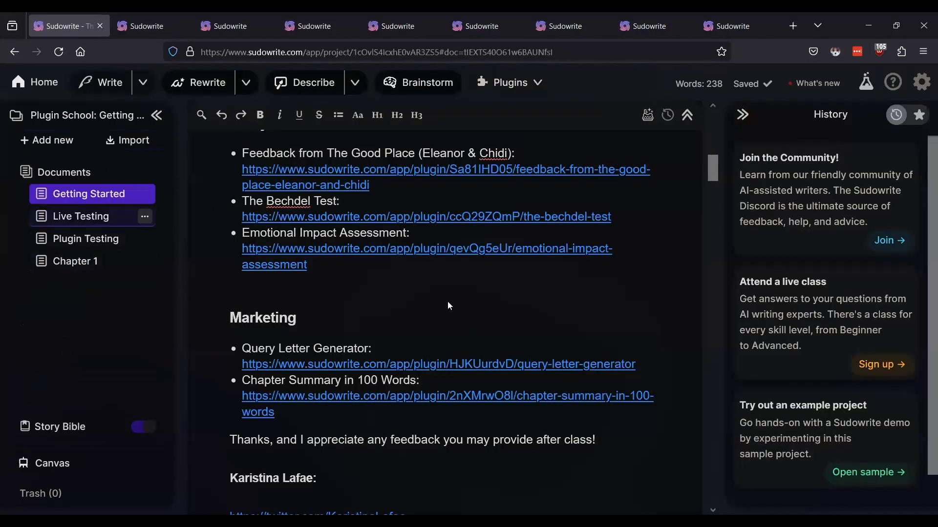
pyautogui.scroll(-20, 441, 295)
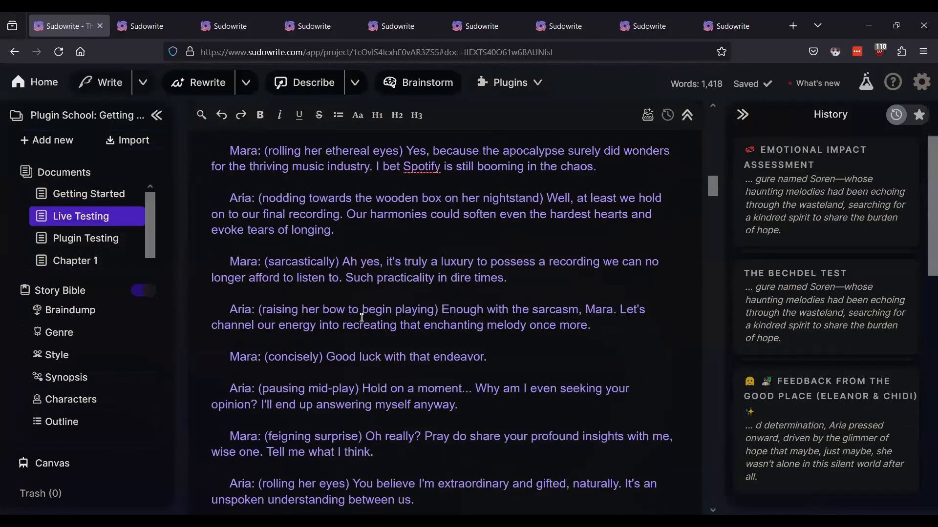
pyautogui.scroll(-15, 361, 318)
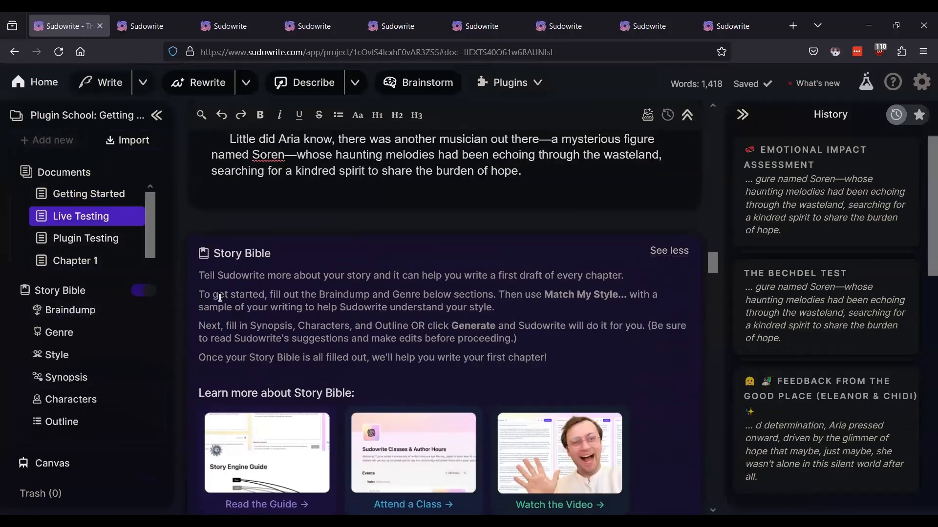
pyautogui.click(46, 140)
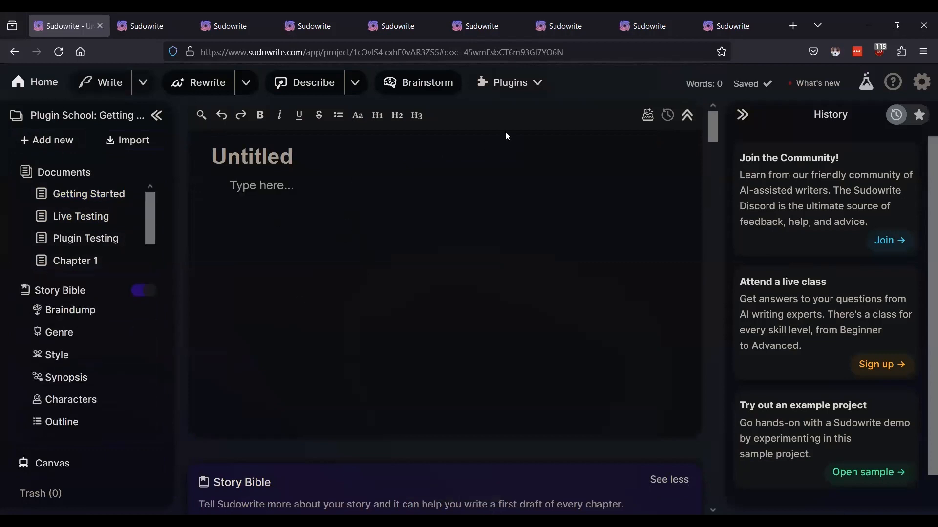
# Step: Run the Query Letter Generator plugin from the new blank document
pyautogui.click(505, 83)
pyautogui.scroll(-5, 522, 239)
pyautogui.scroll(-10, 521, 240)
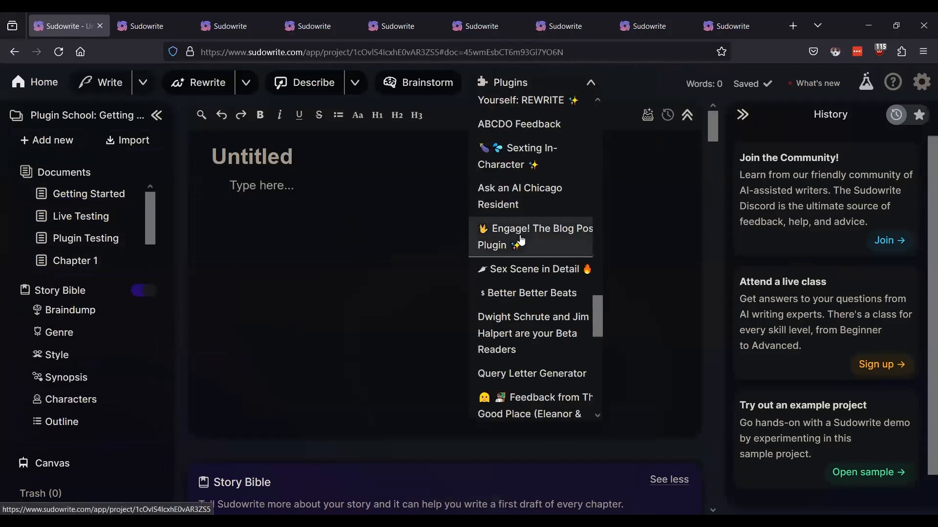
pyautogui.scroll(4, 512, 246)
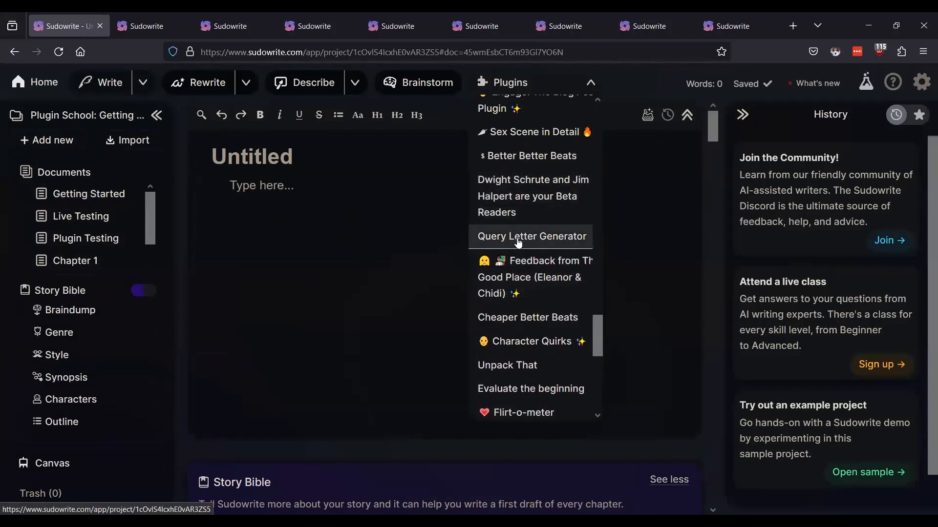
pyautogui.click(519, 238)
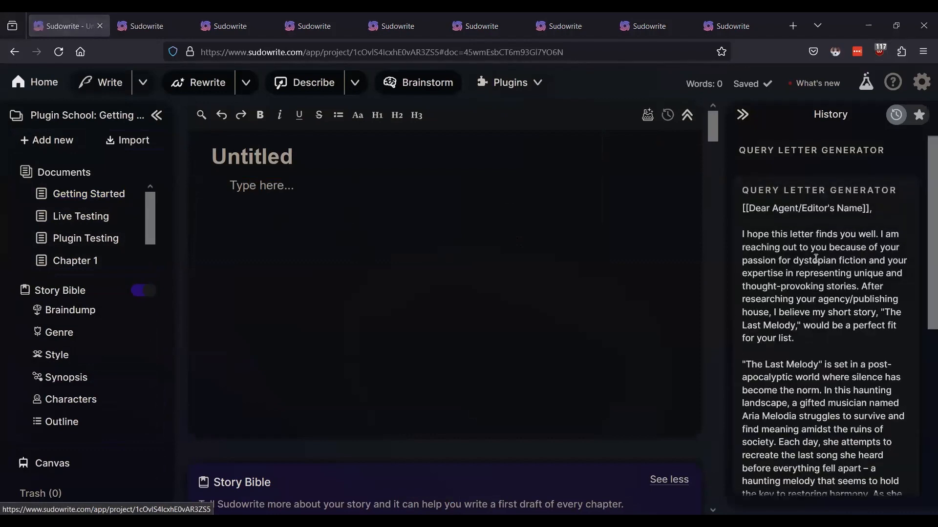
# Step: Look over the generated query letter for "The Last Melody", insert it into the blank document and deselect the inserted text
pyautogui.scroll(-8, 815, 258)
pyautogui.scroll(-10, 816, 259)
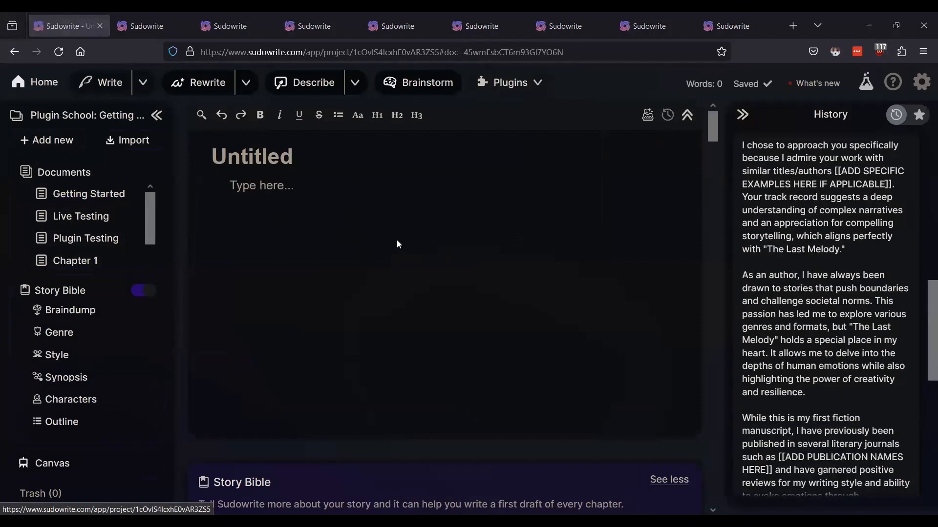
pyautogui.scroll(-5, 848, 270)
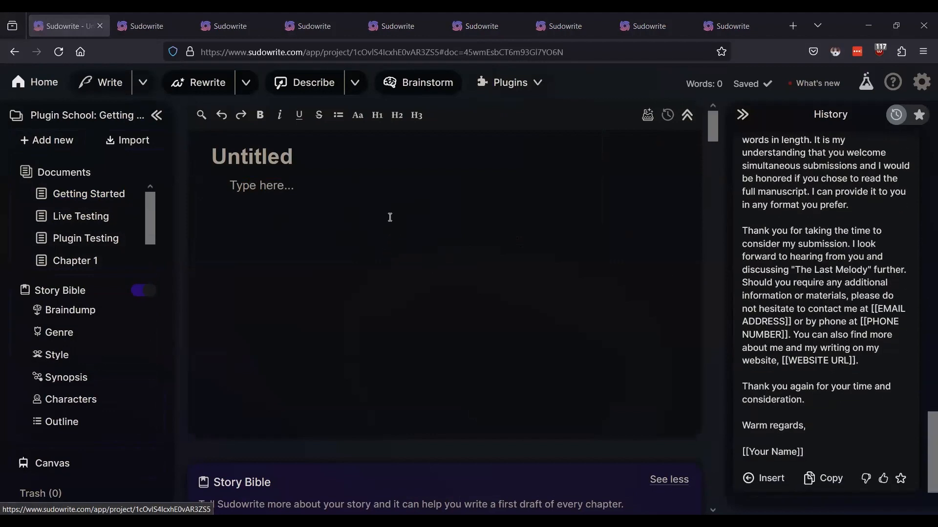
pyautogui.click(763, 478)
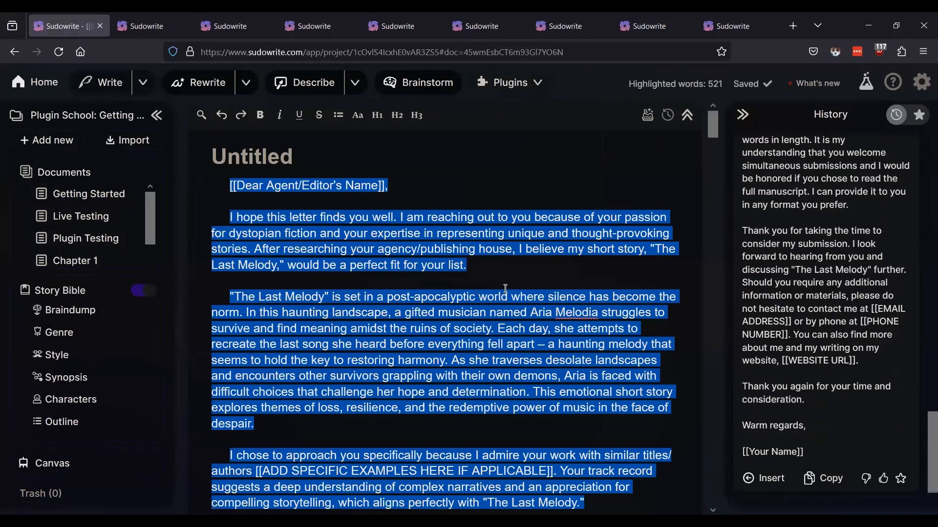
pyautogui.click(518, 283)
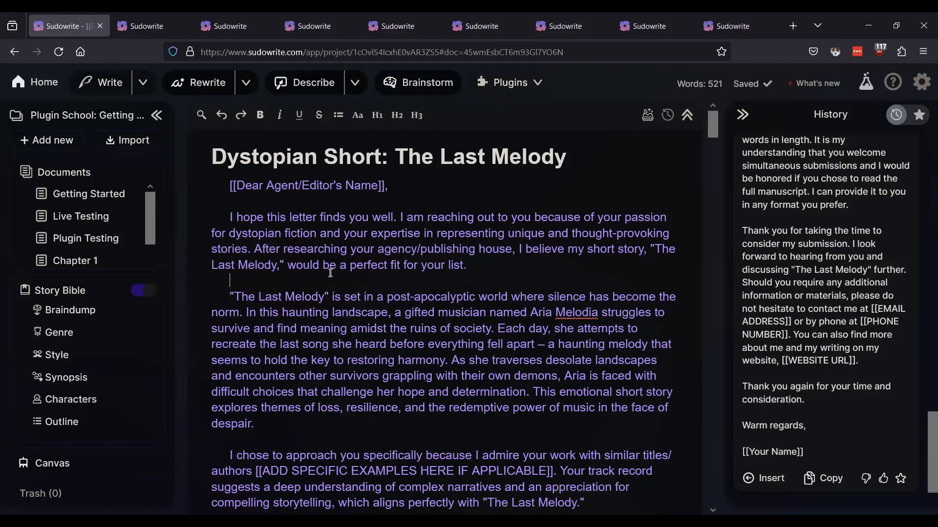
# Step: Read the inserted query letter from the story pitch through to its sign-off
pyautogui.scroll(-3, 327, 274)
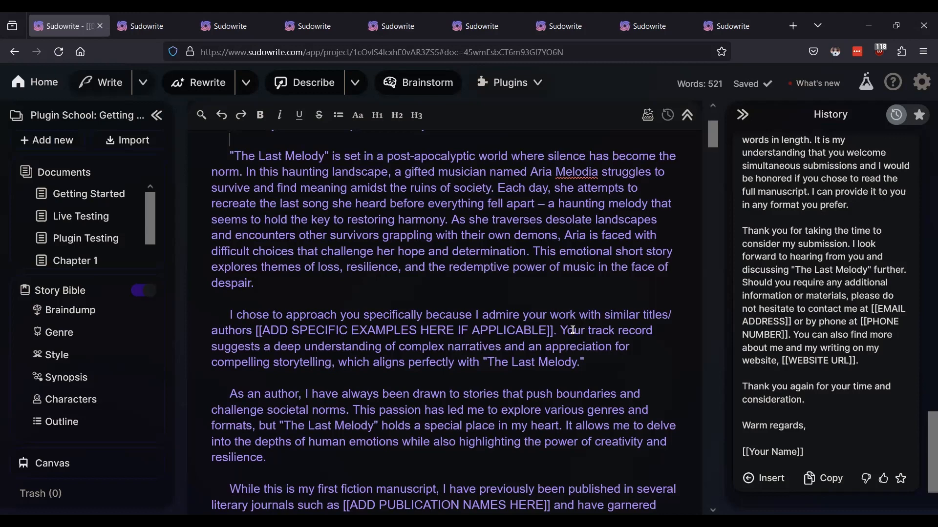
pyautogui.scroll(-3, 572, 330)
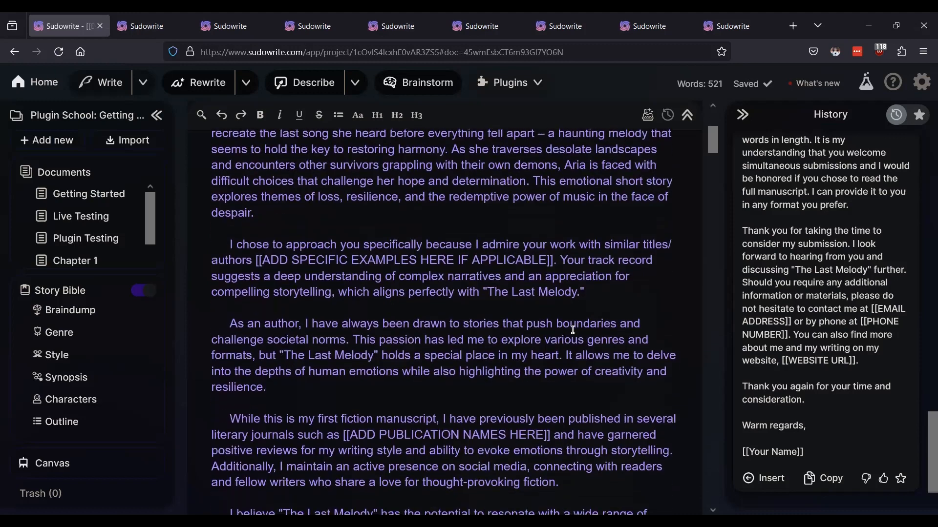
pyautogui.scroll(-6, 572, 330)
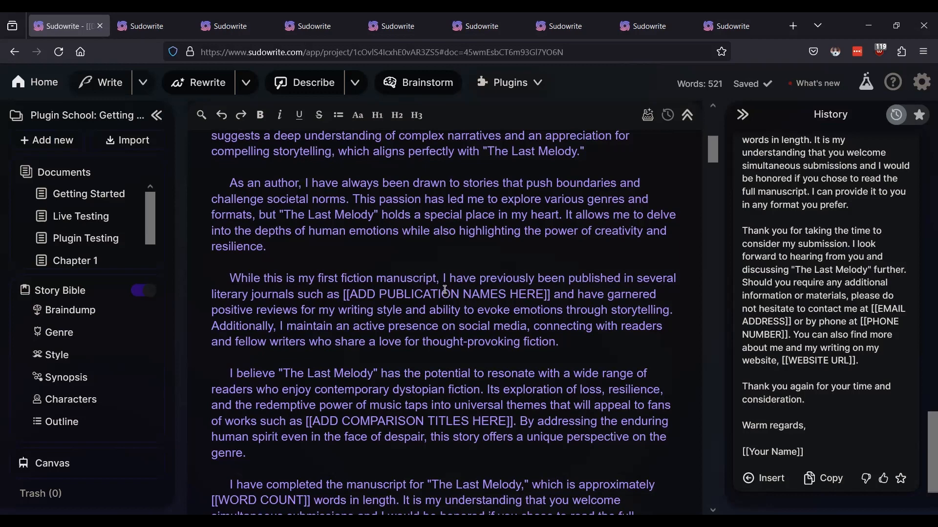
pyautogui.scroll(-3, 445, 289)
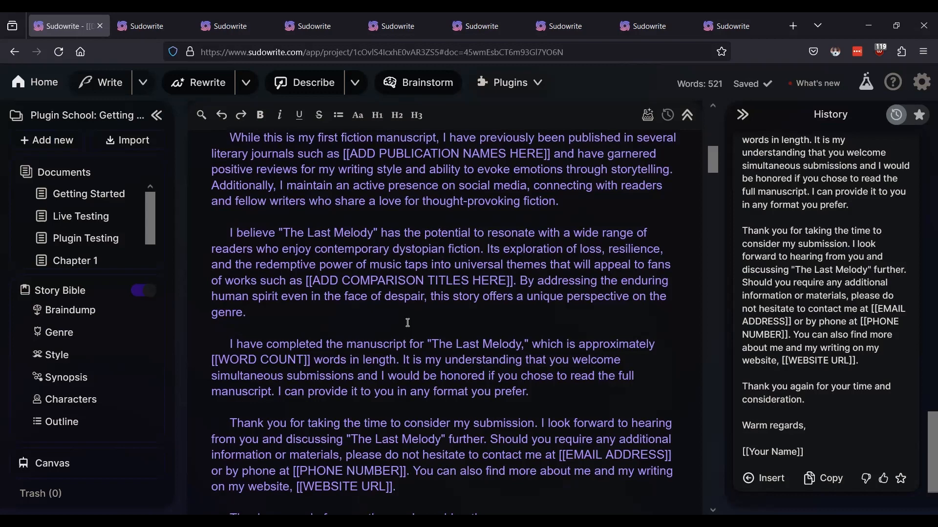
pyautogui.scroll(-3, 408, 323)
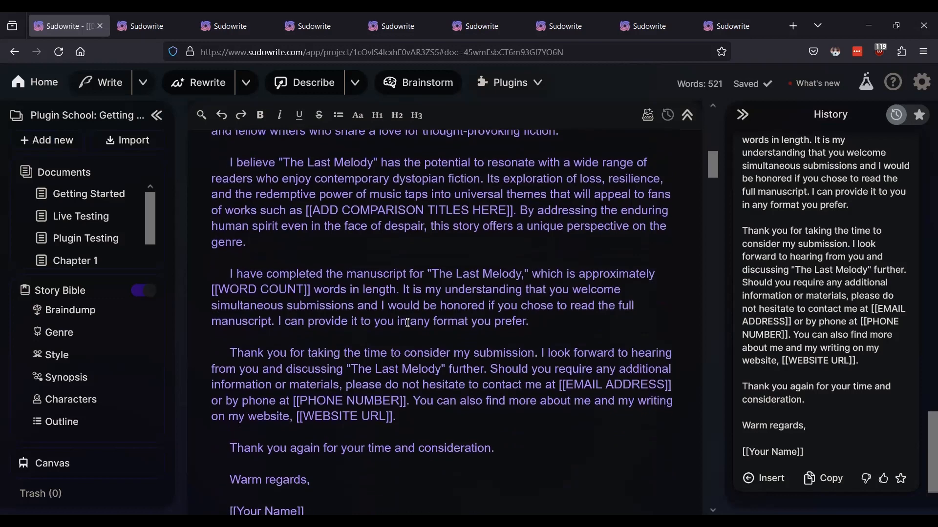
pyautogui.scroll(-3, 408, 322)
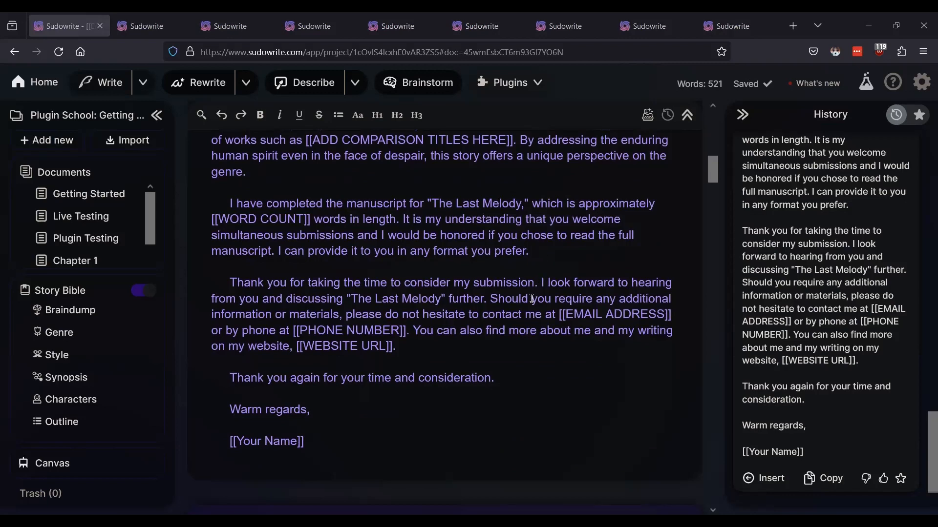
pyautogui.scroll(-2, 462, 294)
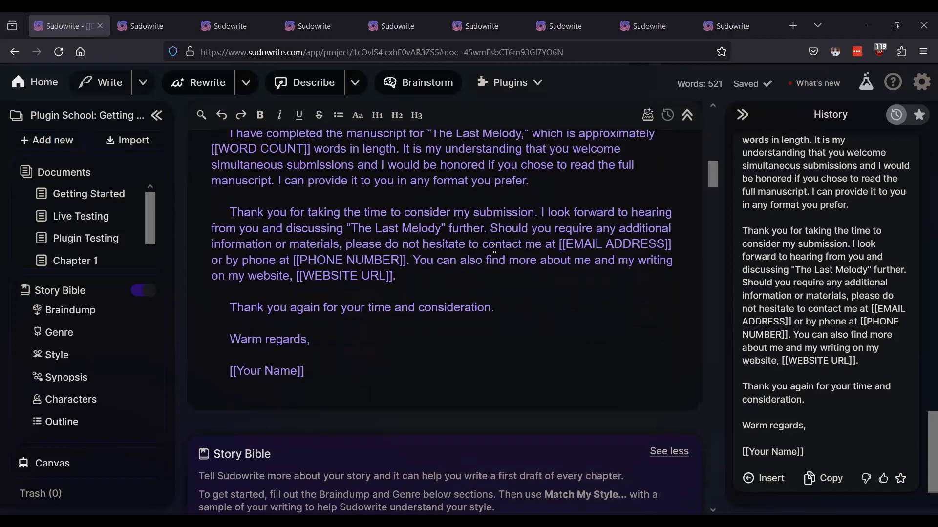
# Step: Review the query letter's bracketed placeholders, from the agent's name and specific examples to the contact details and signature
pyautogui.scroll(15, 494, 249)
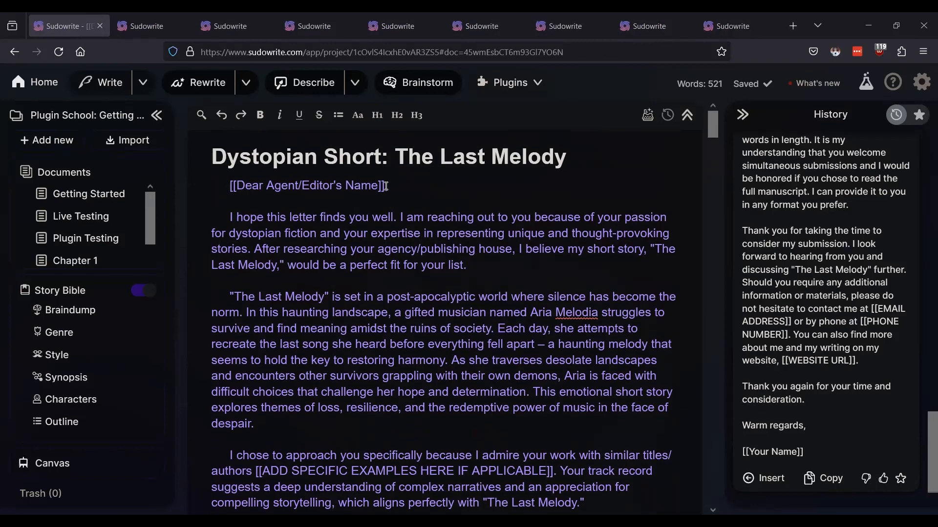
pyautogui.scroll(-4, 337, 335)
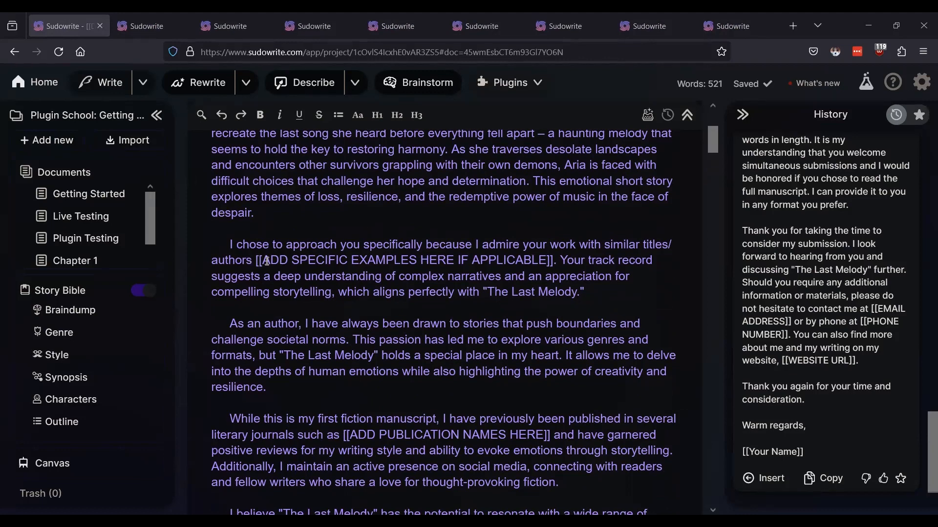
pyautogui.scroll(-5, 271, 276)
pyautogui.scroll(-4, 271, 276)
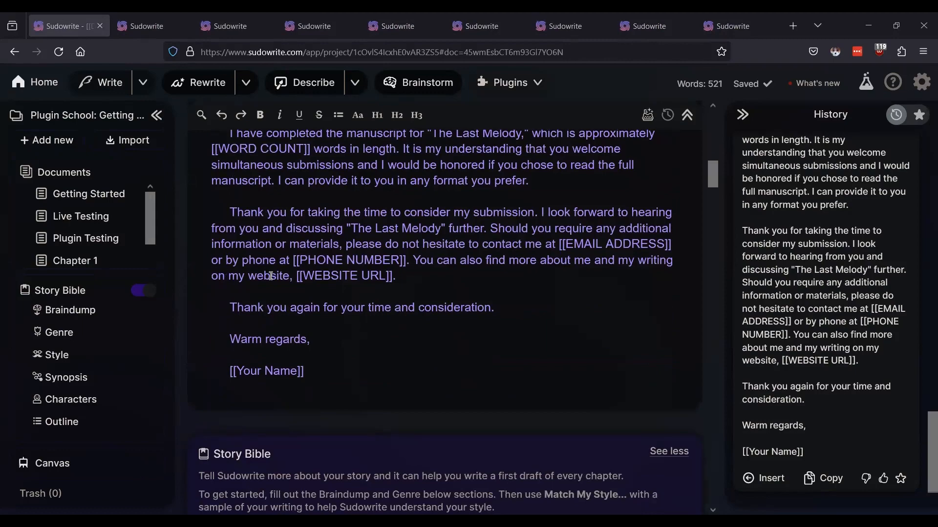
pyautogui.scroll(10, 271, 276)
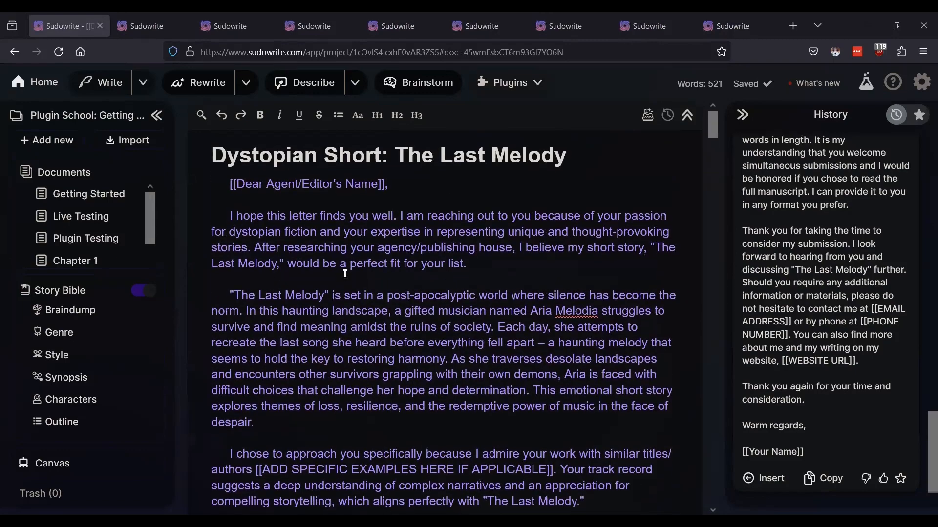
pyautogui.scroll(-9, 345, 274)
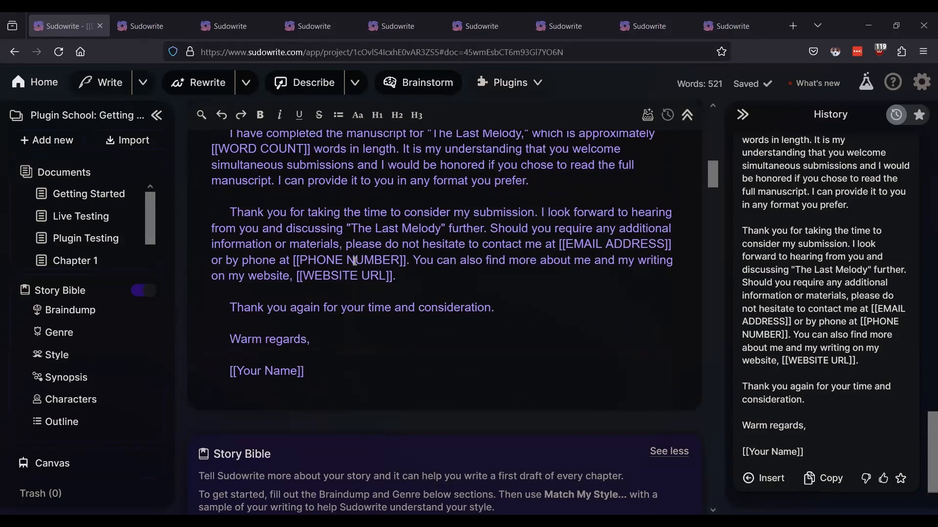
pyautogui.scroll(8, 408, 232)
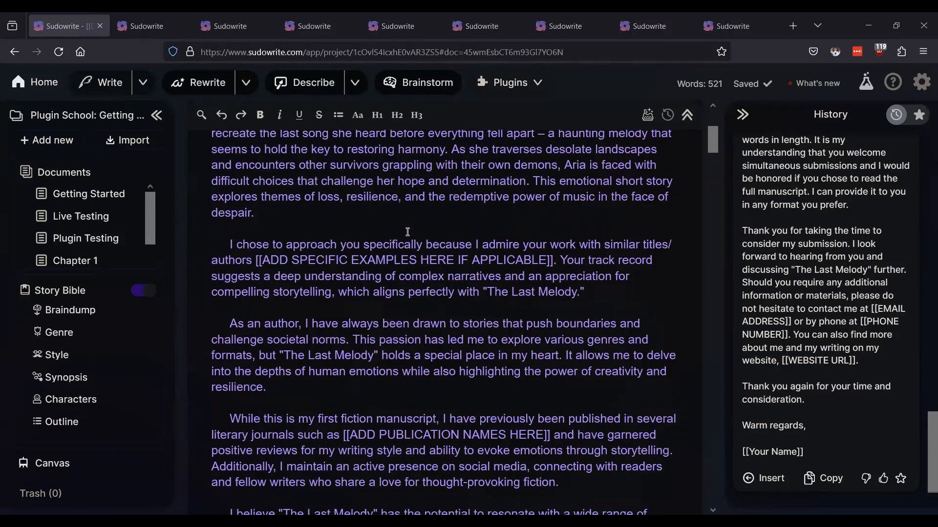
pyautogui.scroll(4, 408, 231)
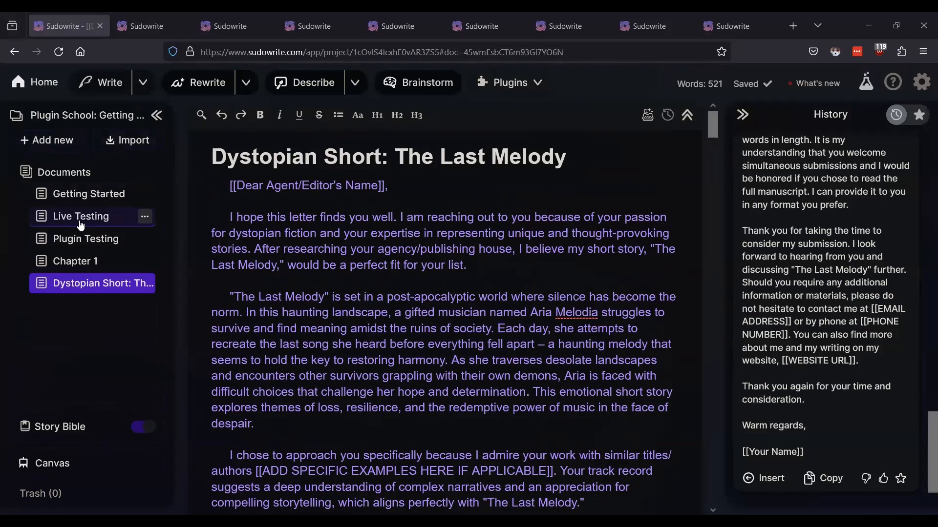
# Step: View the Chapter Summary in 100 Words plugin page from Getting Started's Marketing section, and return to the project
pyautogui.click(67, 196)
pyautogui.scroll(-10, 419, 318)
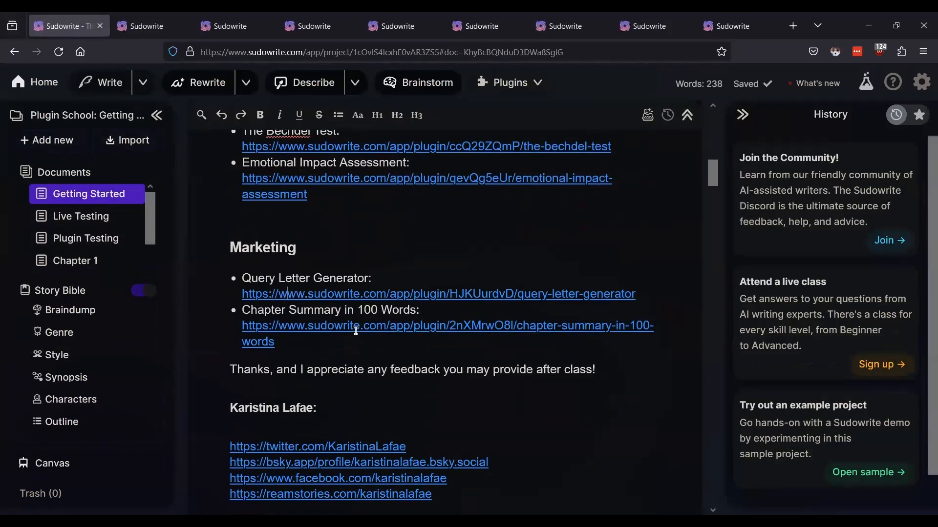
pyautogui.click(357, 328)
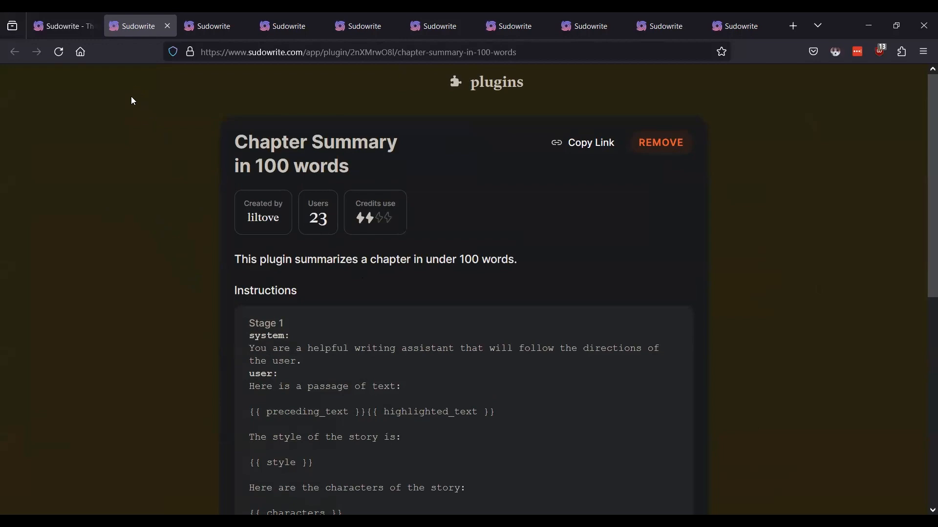
pyautogui.click(73, 27)
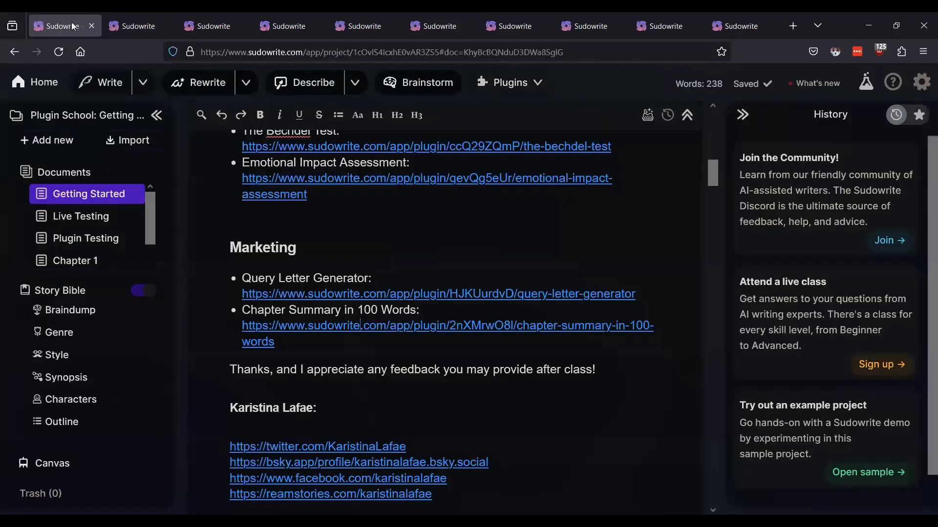
# Step: In the Live Testing document, select the second copy of the opening scene, from "The world was a silent" to "silent world after all."
pyautogui.click(88, 224)
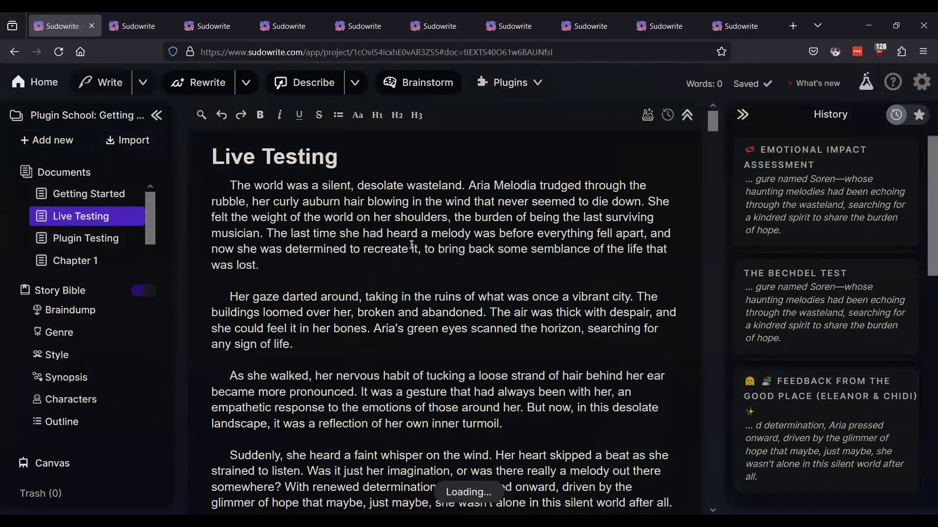
pyautogui.click(411, 249)
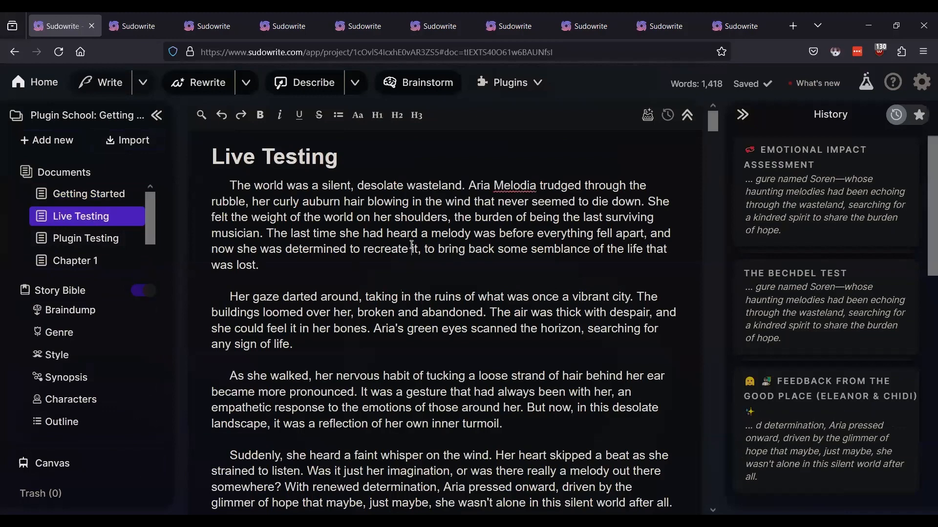
pyautogui.click(369, 248)
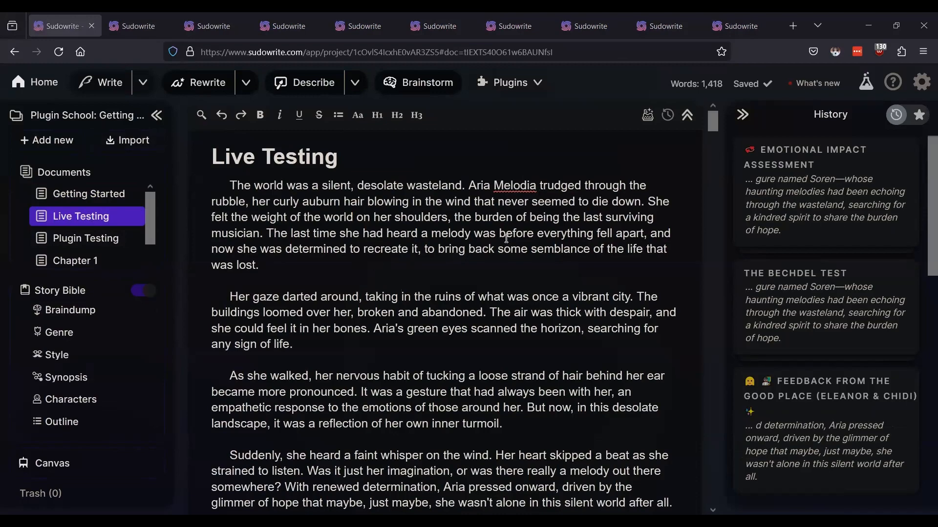
pyautogui.scroll(-10, 532, 289)
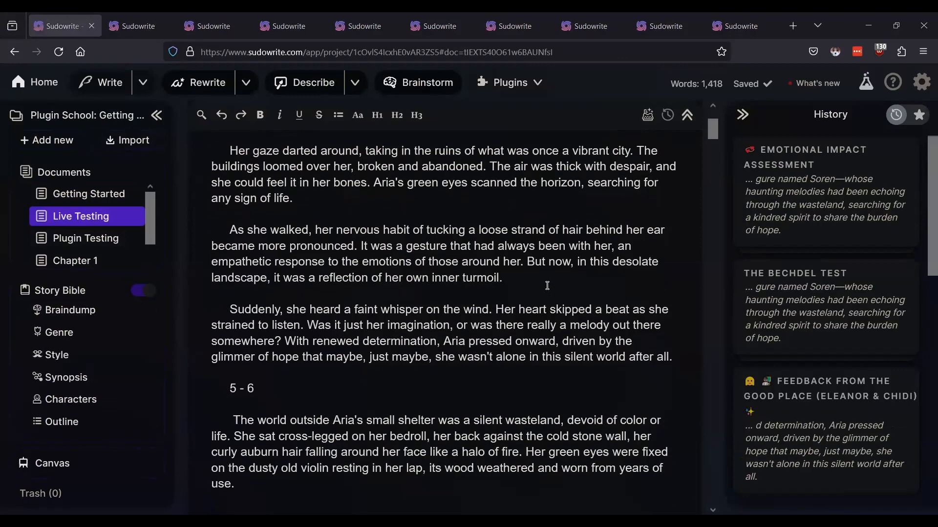
pyautogui.scroll(-7, 526, 289)
pyautogui.scroll(-20, 514, 291)
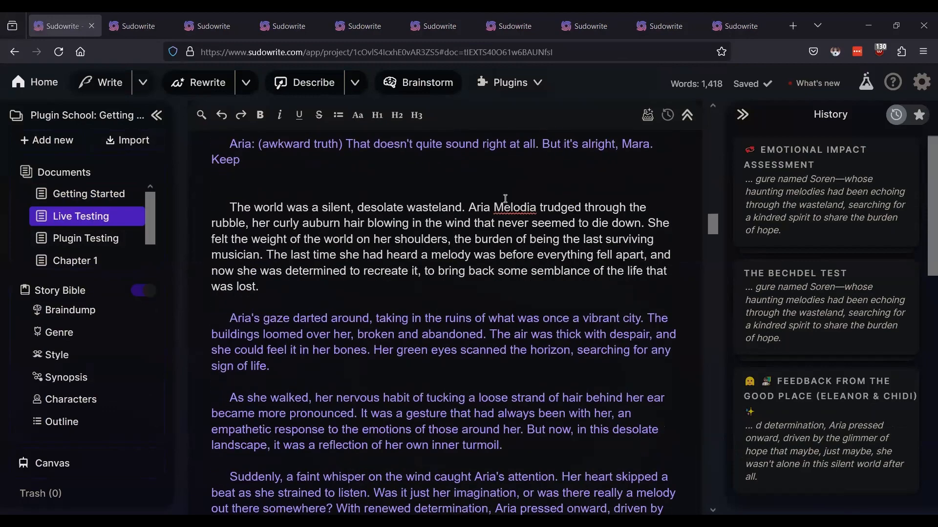
pyautogui.keyDown('shift'); pyautogui.click(227, 206); pyautogui.keyUp('shift')
pyautogui.moveTo(226, 206); pyautogui.dragTo(501, 251)
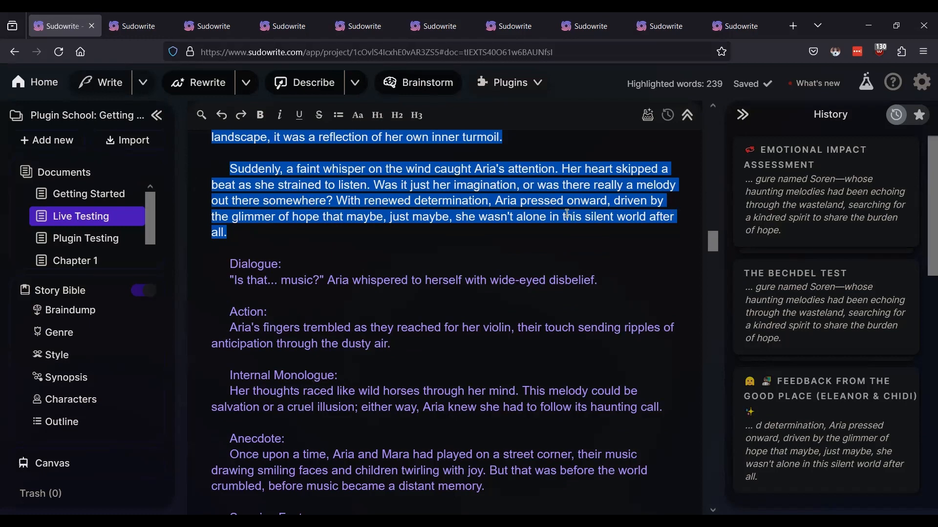
# Step: Run the Chapter Summary in 100 words plugin on the highlighted opening scene and read the generated summary
pyautogui.click(540, 87)
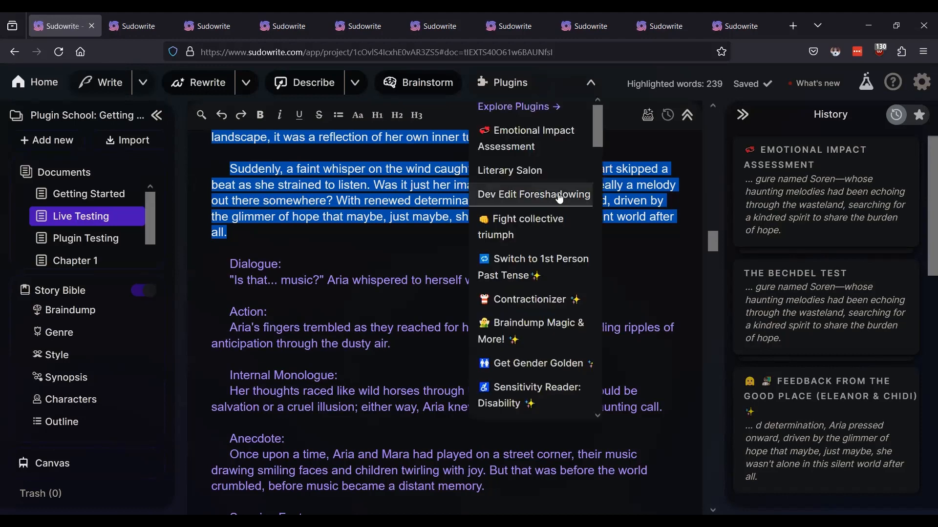
pyautogui.scroll(-5, 556, 195)
pyautogui.scroll(-3, 555, 196)
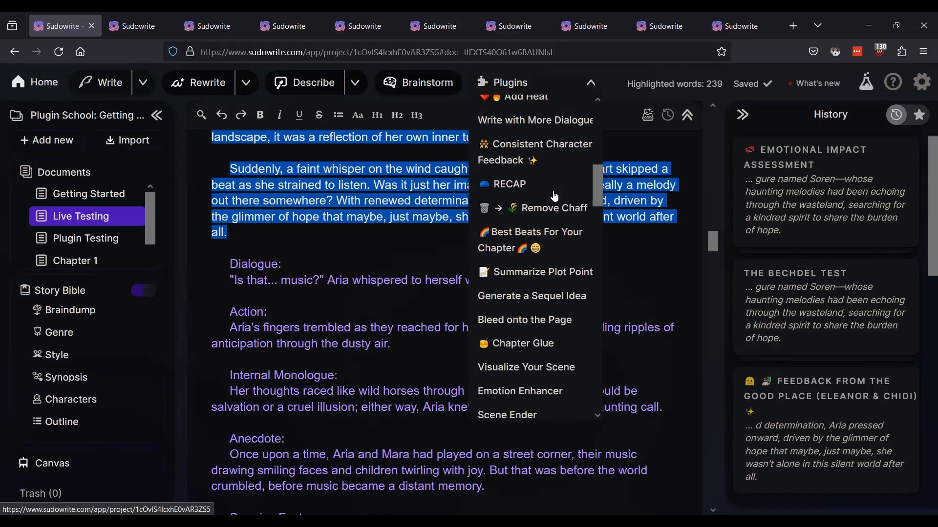
pyautogui.scroll(-3, 554, 197)
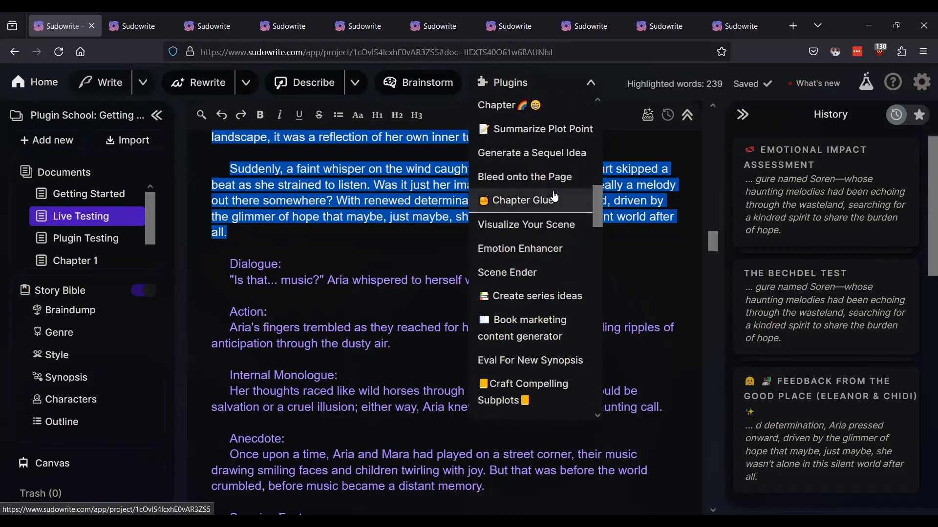
pyautogui.scroll(-10, 555, 196)
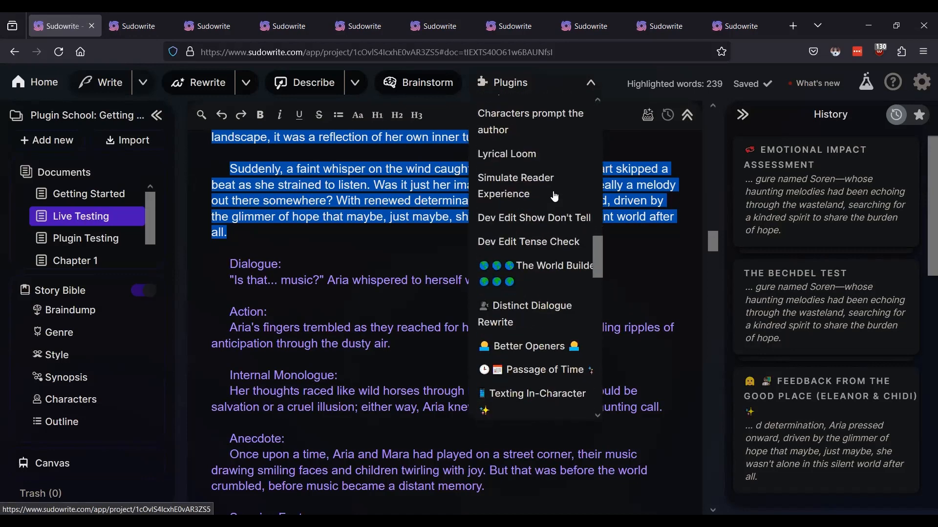
pyautogui.scroll(-3, 554, 196)
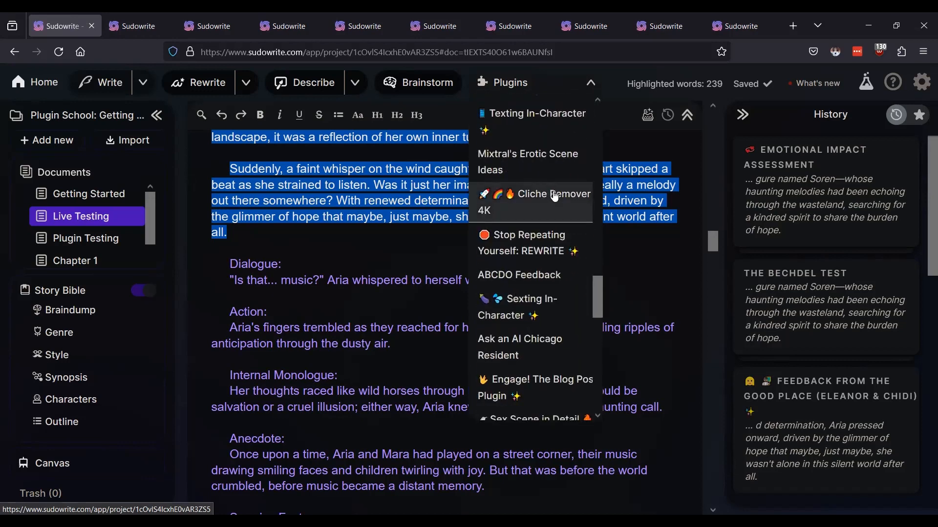
pyautogui.scroll(-8, 555, 196)
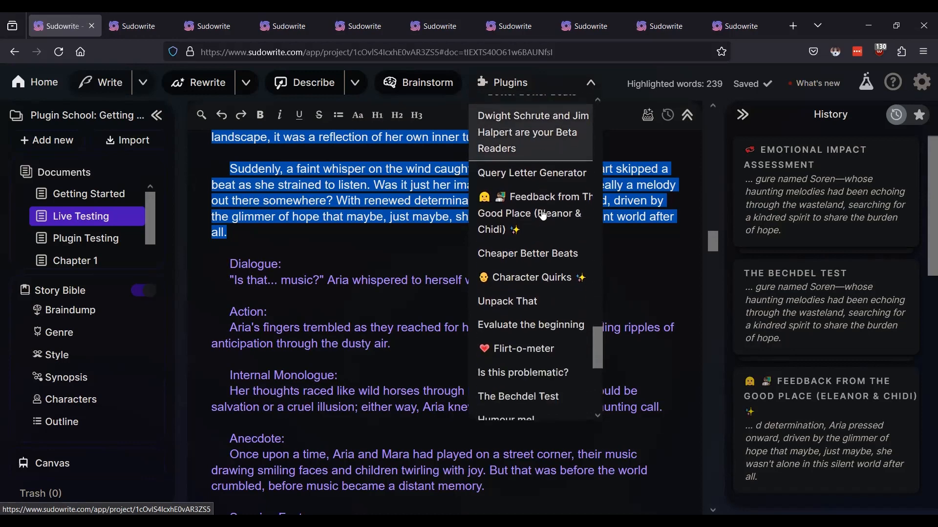
pyautogui.scroll(-5, 543, 215)
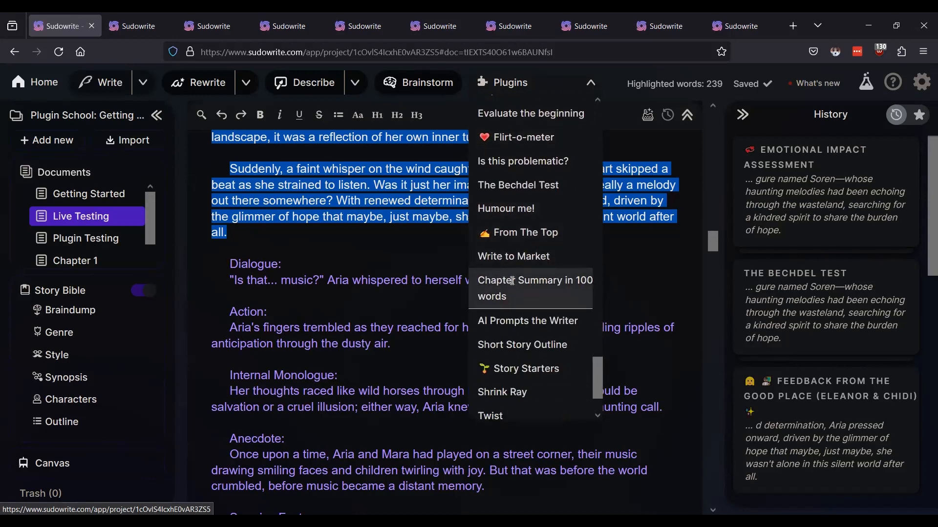
pyautogui.click(513, 286)
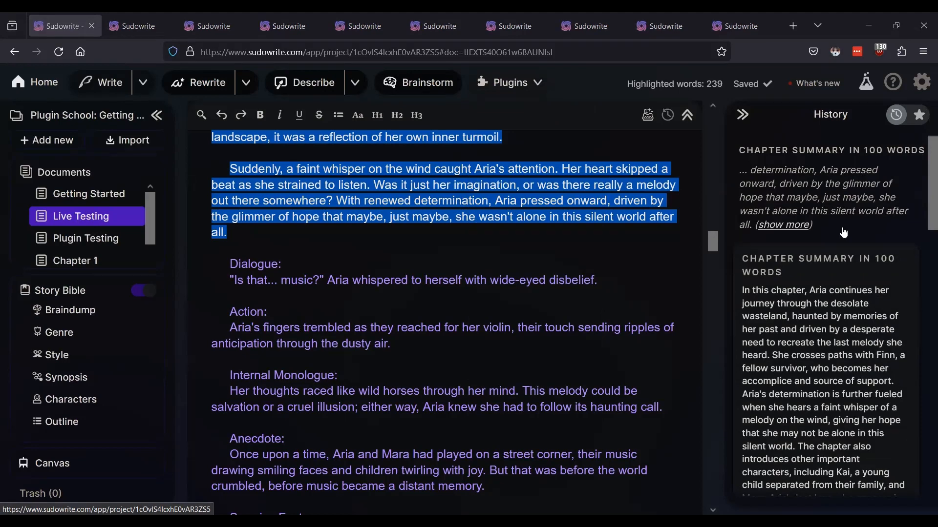
pyautogui.scroll(-3, 833, 252)
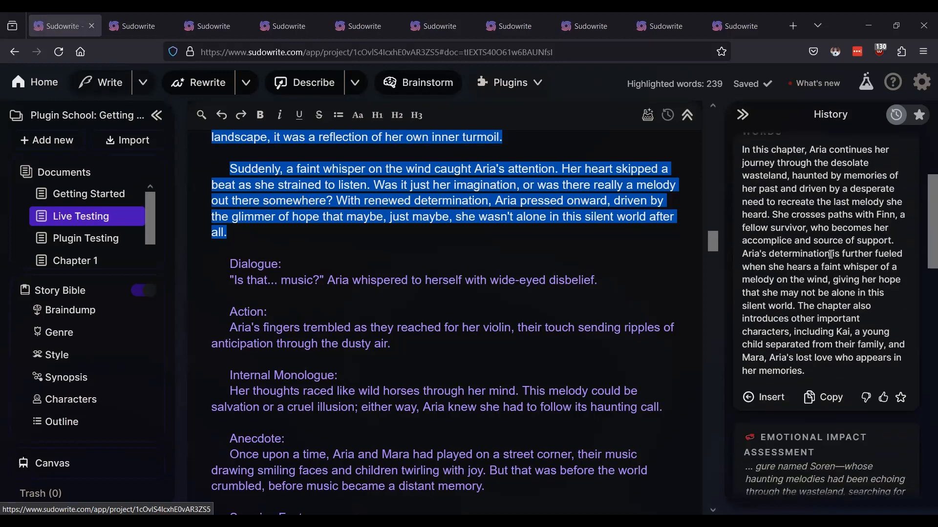
pyautogui.scroll(2, 830, 257)
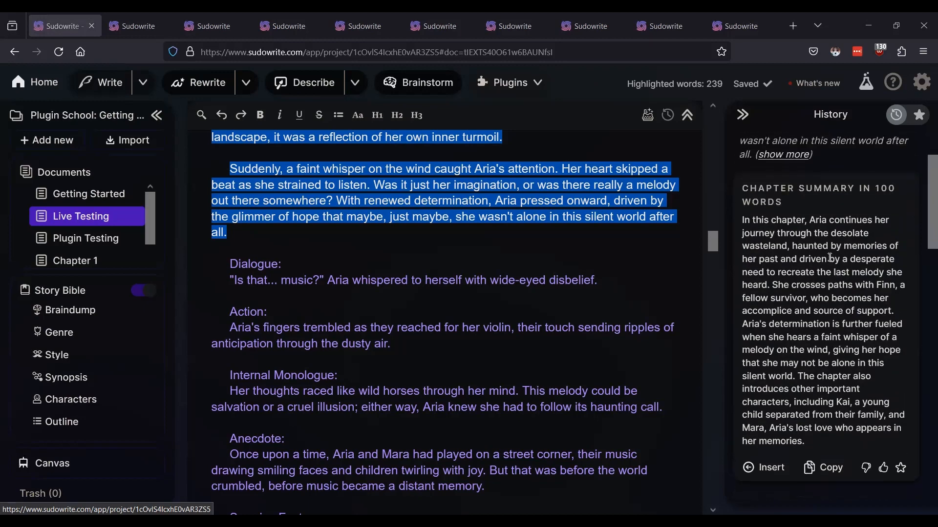
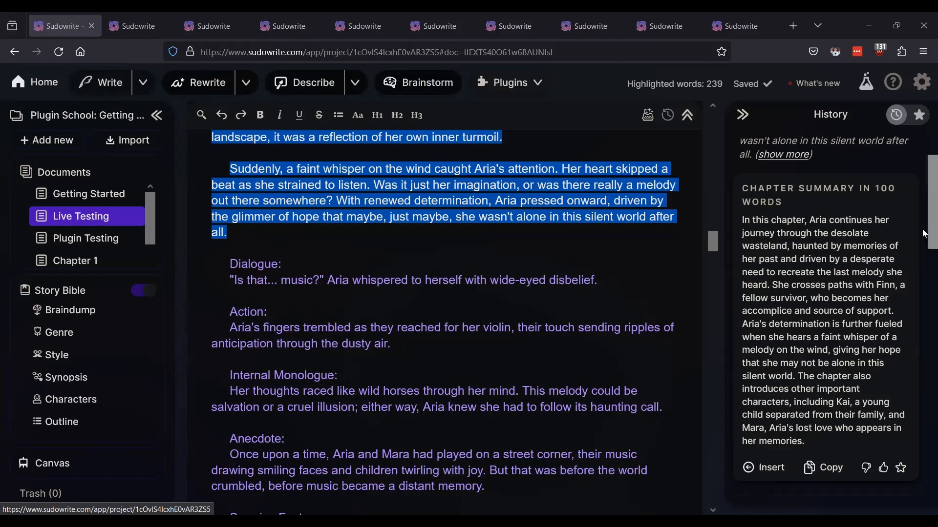
# Step: Show the account's recent activity to check the credits used by the Chapter Summary in 100 words plugin
pyautogui.click(921, 81)
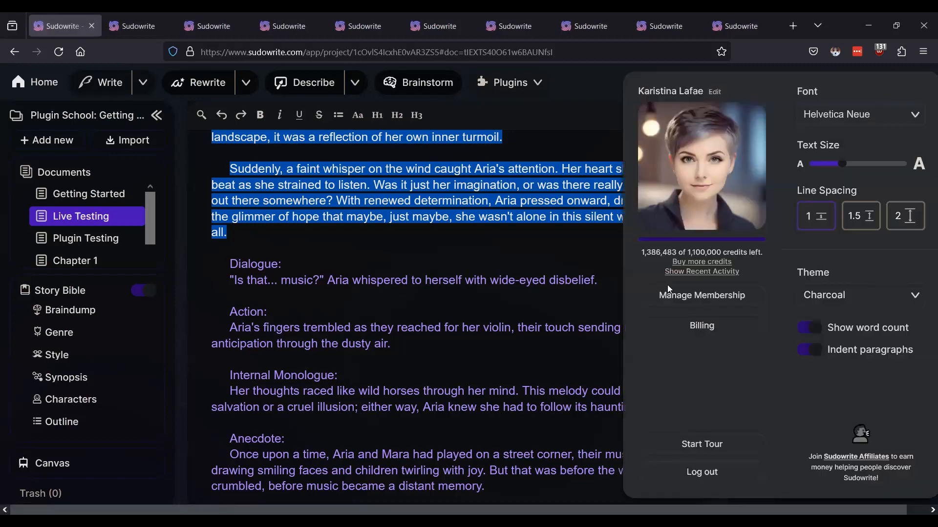
pyautogui.click(670, 271)
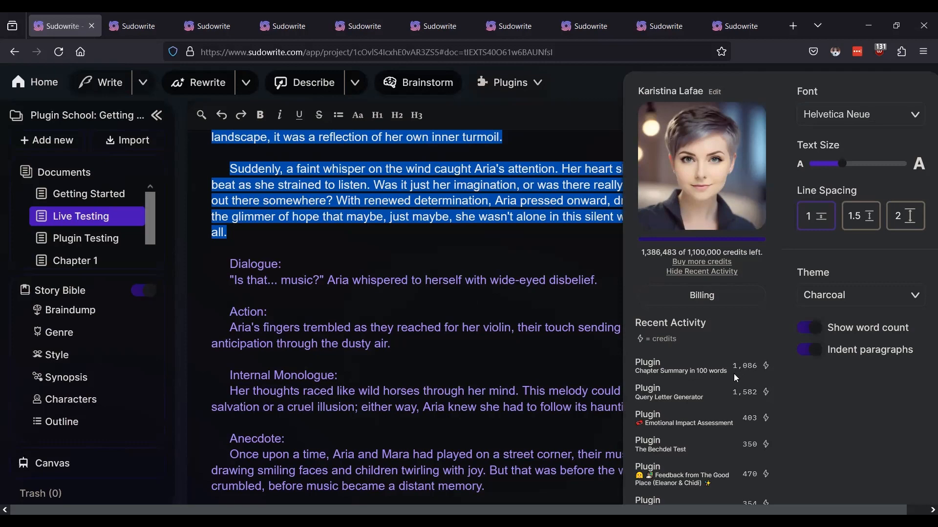
# Step: Read the Stage 1 instructions on the Chapter Summary in 100 words plugin page, from the system prompt to the summary request
pyautogui.click(158, 31)
pyautogui.scroll(-3, 422, 318)
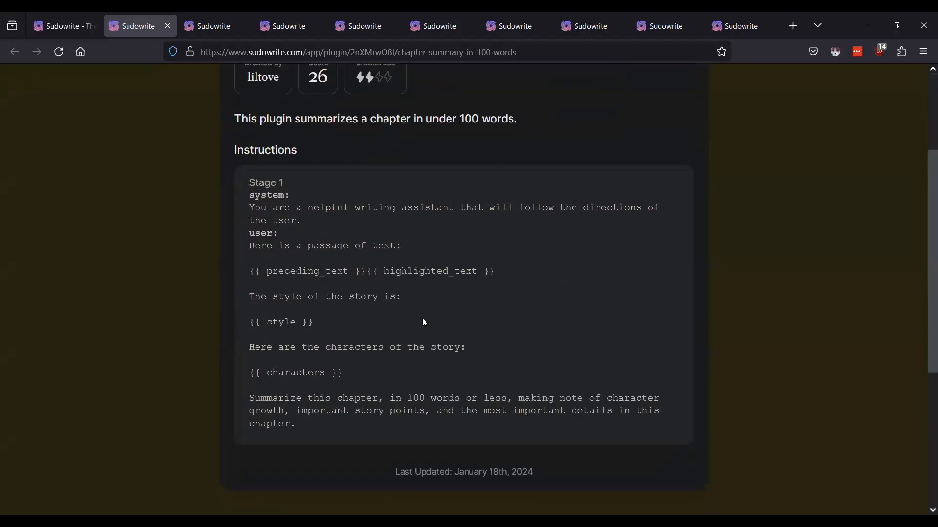
pyautogui.scroll(-2, 281, 272)
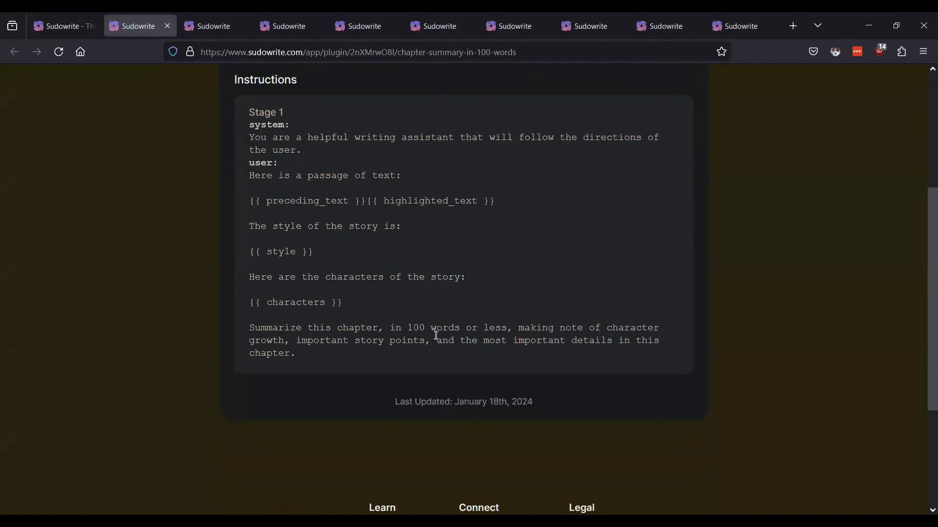
pyautogui.scroll(2, 391, 244)
pyautogui.scroll(2, 393, 244)
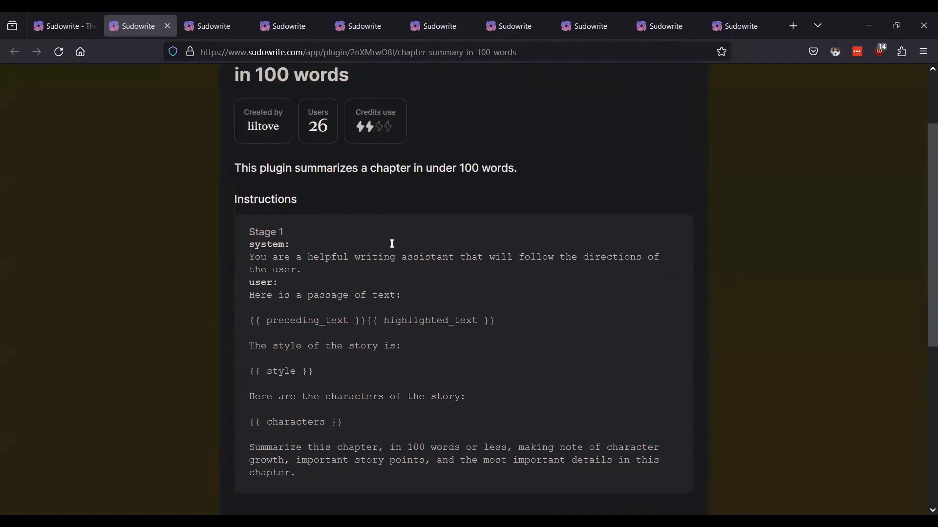
pyautogui.scroll(-2, 394, 246)
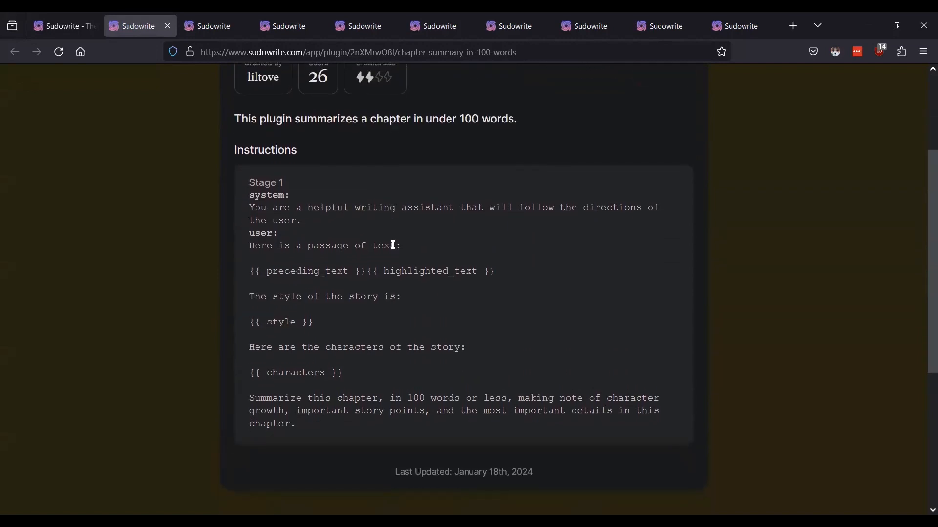
pyautogui.scroll(3, 410, 271)
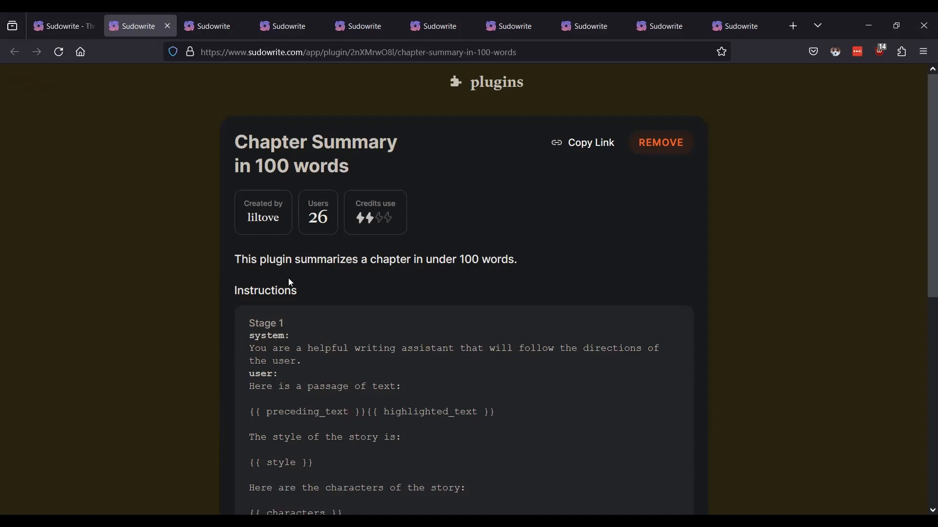
# Step: Check the Query Letter Generator plugin page, return to the project and close the account settings
pyautogui.click(191, 30)
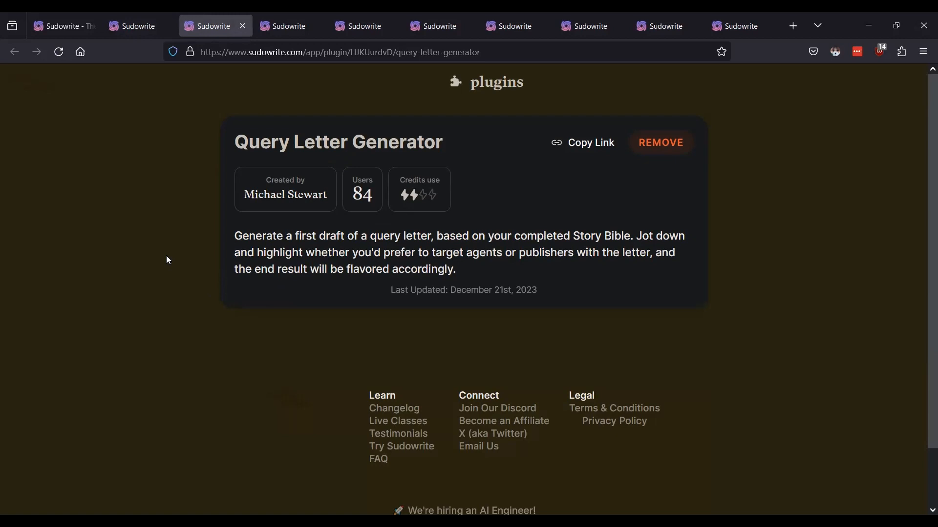
pyautogui.click(64, 29)
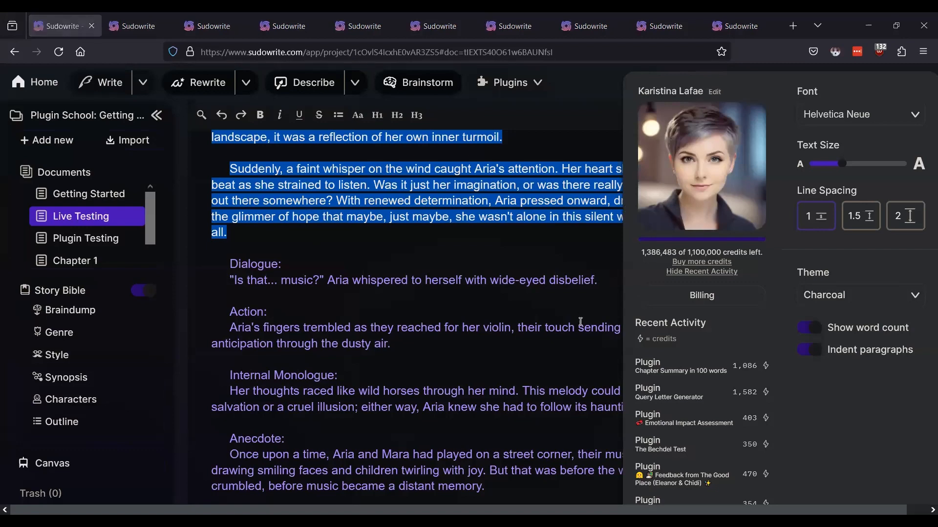
pyautogui.click(569, 346)
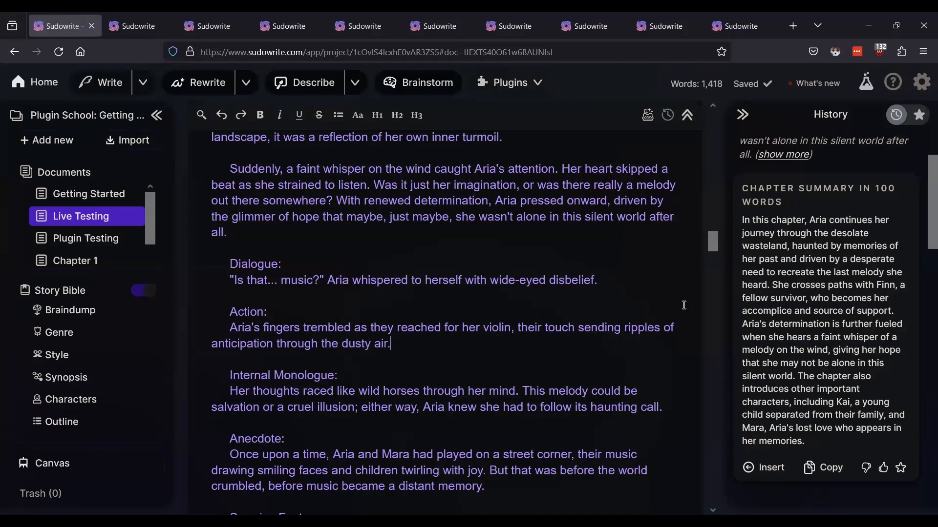
# Step: Open the Getting Started document and look through its plugin links, from the Marketing section back up to the overview
pyautogui.scroll(5, 684, 305)
pyautogui.scroll(3, 684, 305)
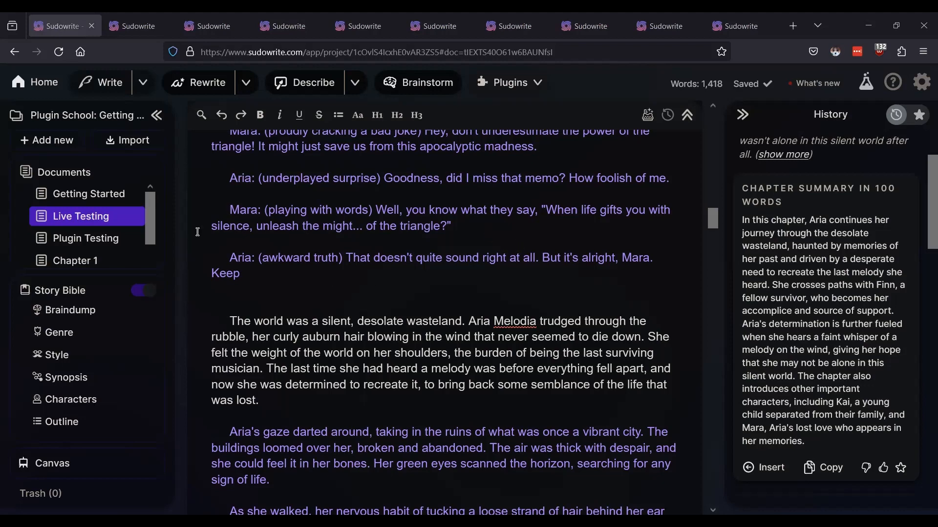
pyautogui.click(86, 193)
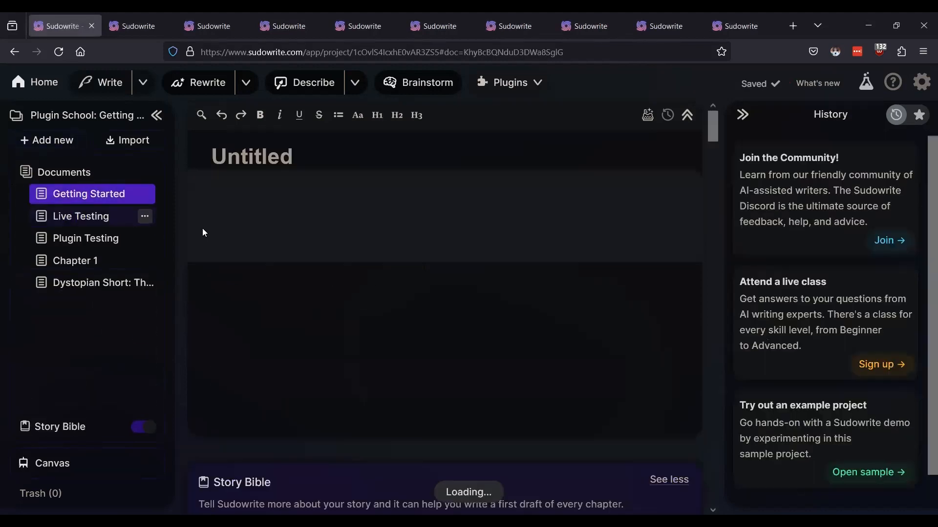
pyautogui.scroll(-15, 421, 251)
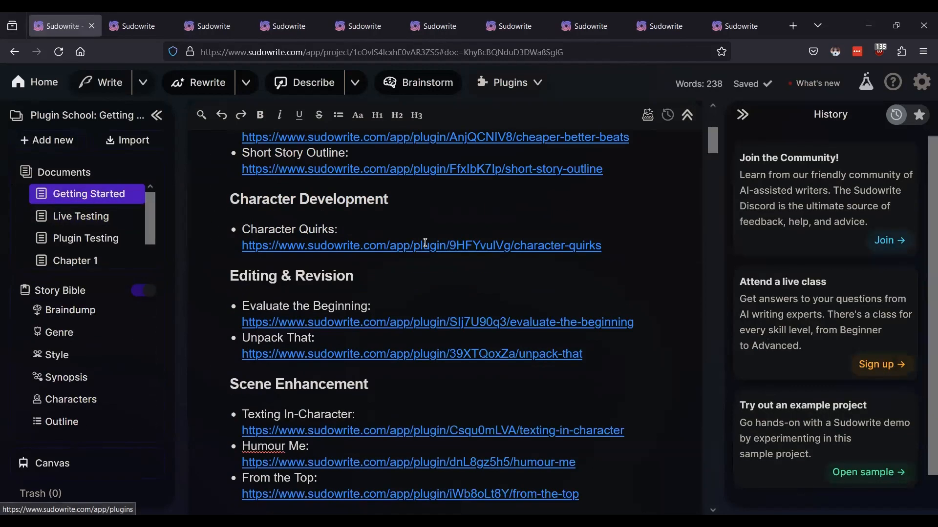
pyautogui.scroll(-4, 417, 258)
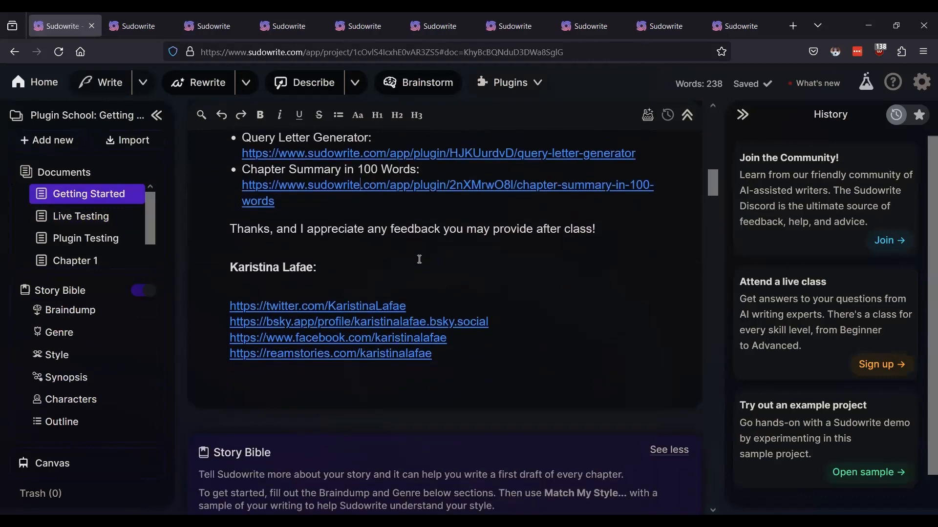
pyautogui.scroll(2, 471, 266)
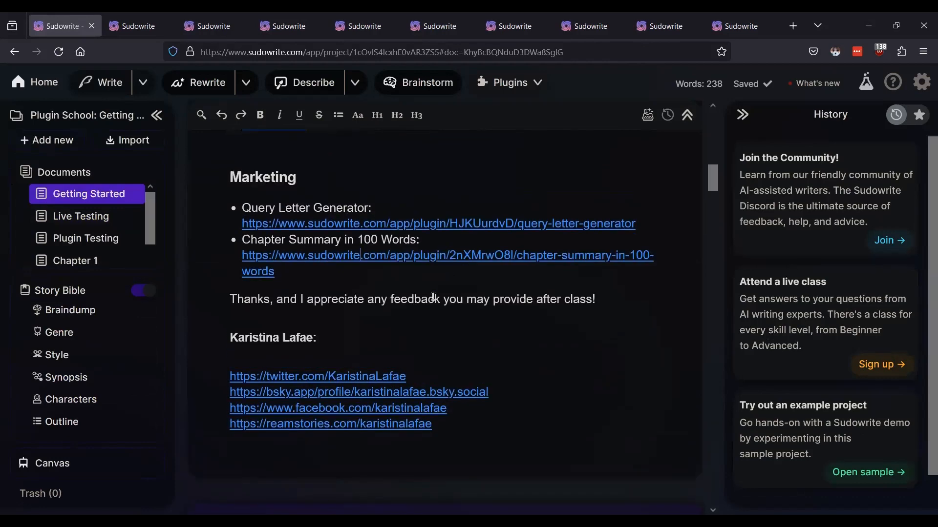
pyautogui.scroll(8, 433, 297)
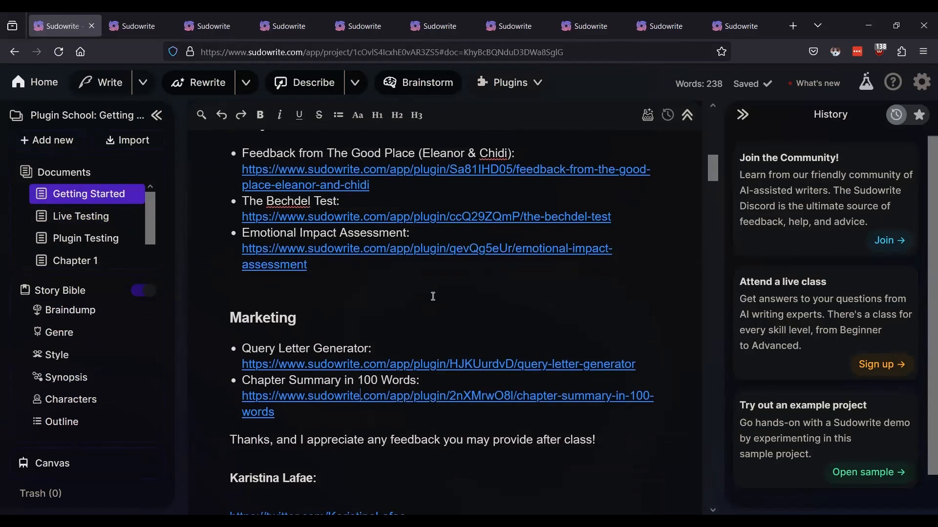
pyautogui.scroll(10, 433, 297)
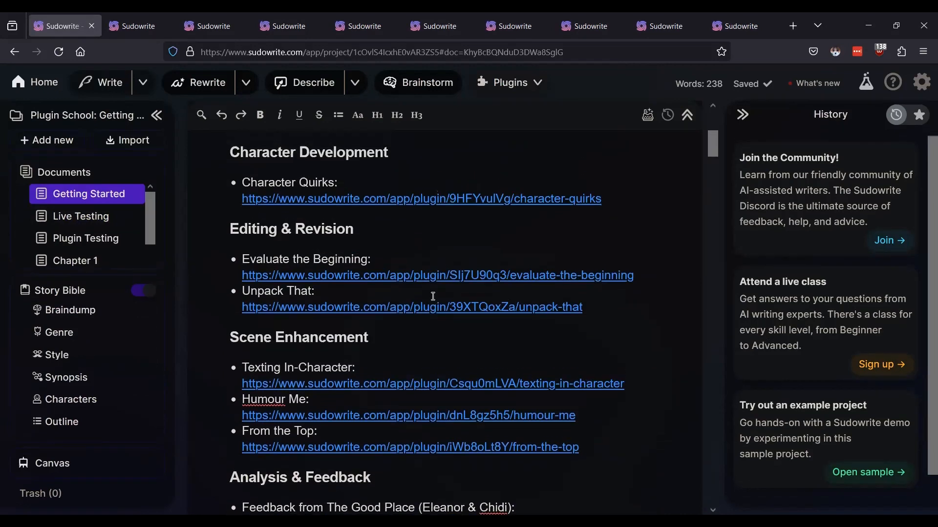
pyautogui.scroll(2, 433, 296)
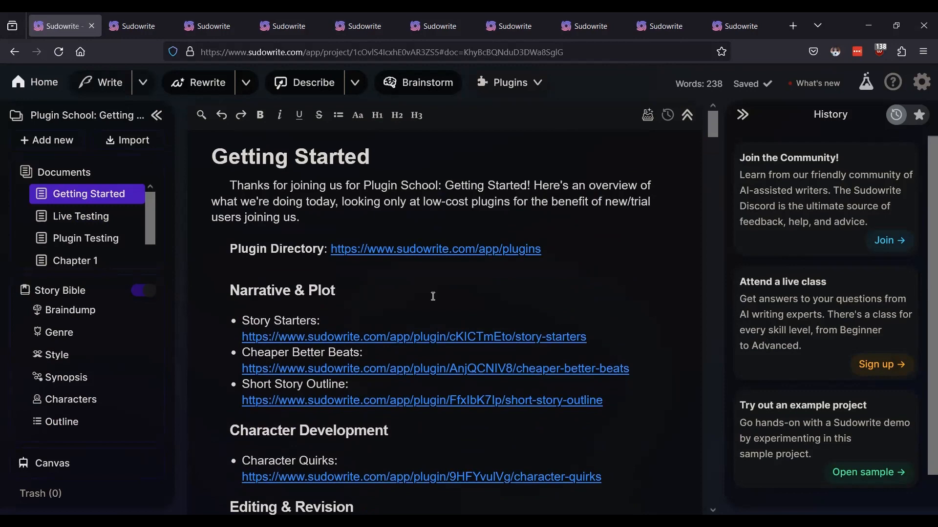
# Step: Review the Getting Started plugin list from Narrative & Plot down through Marketing to the closing social links
pyautogui.scroll(-4, 433, 297)
pyautogui.scroll(-6, 433, 296)
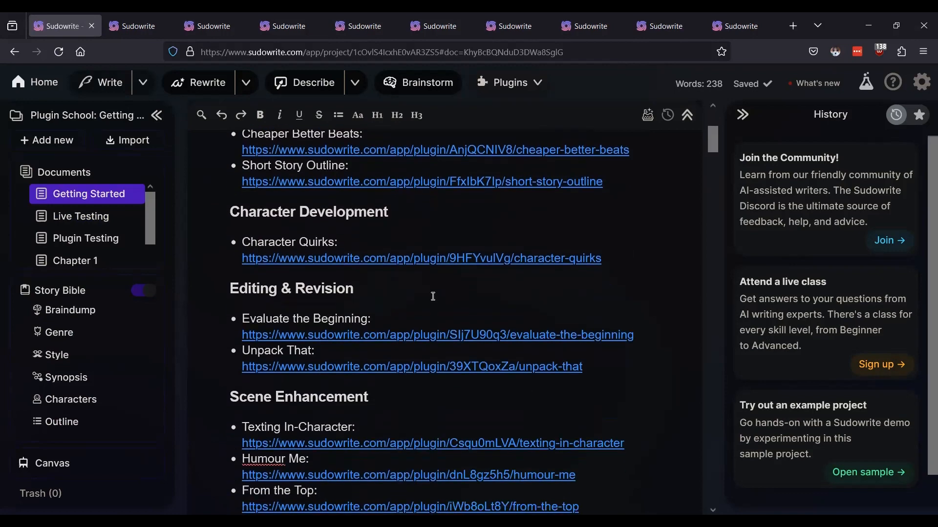
pyautogui.scroll(-4, 433, 296)
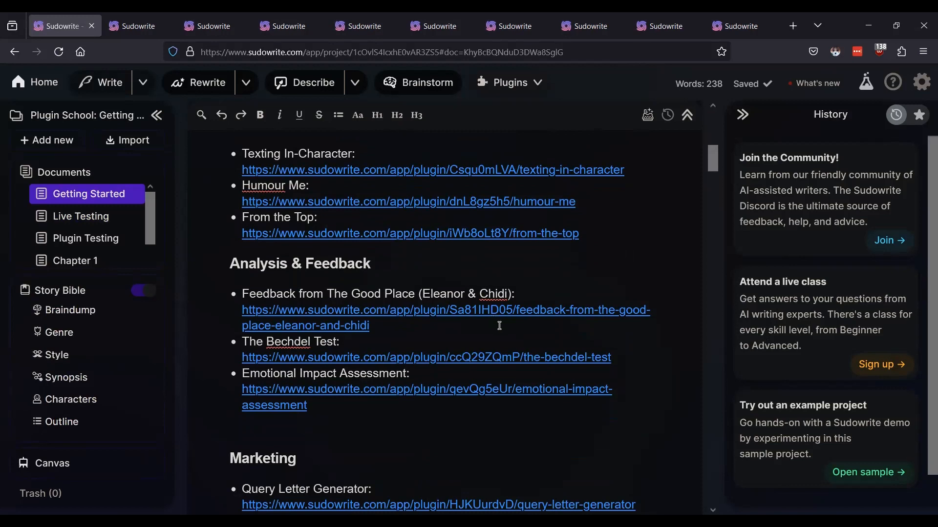
pyautogui.scroll(-2, 497, 322)
pyautogui.scroll(-1, 498, 323)
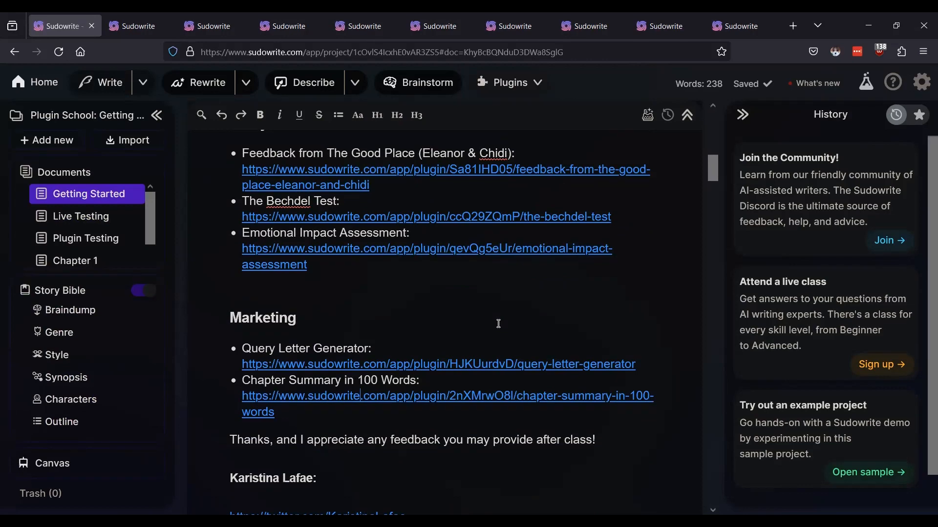
pyautogui.scroll(-5, 499, 324)
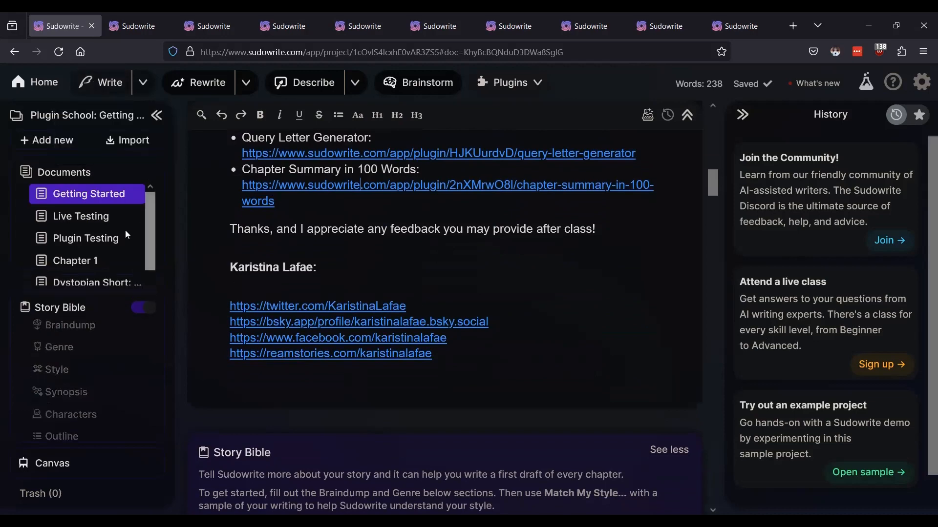
# Step: Open the full plugin directory from the Chapter Summary in 100 words plugin page
pyautogui.click(118, 28)
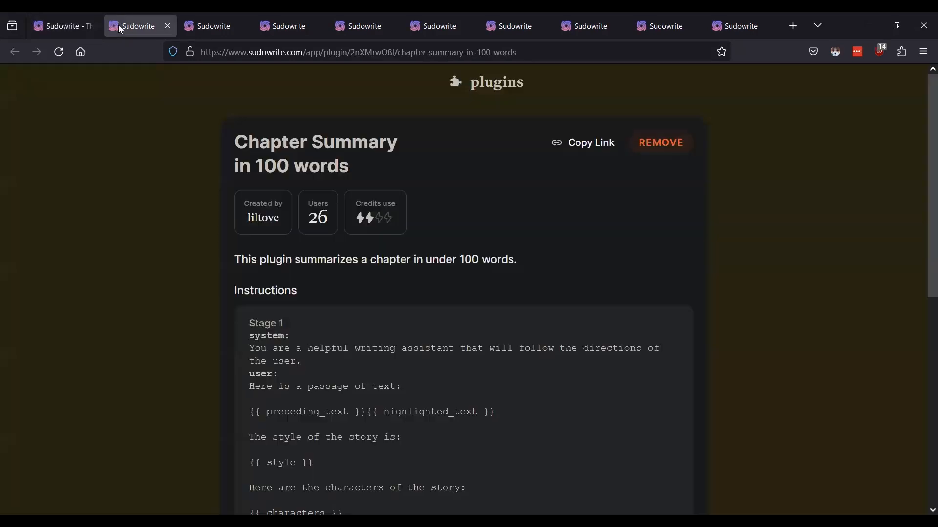
pyautogui.click(493, 94)
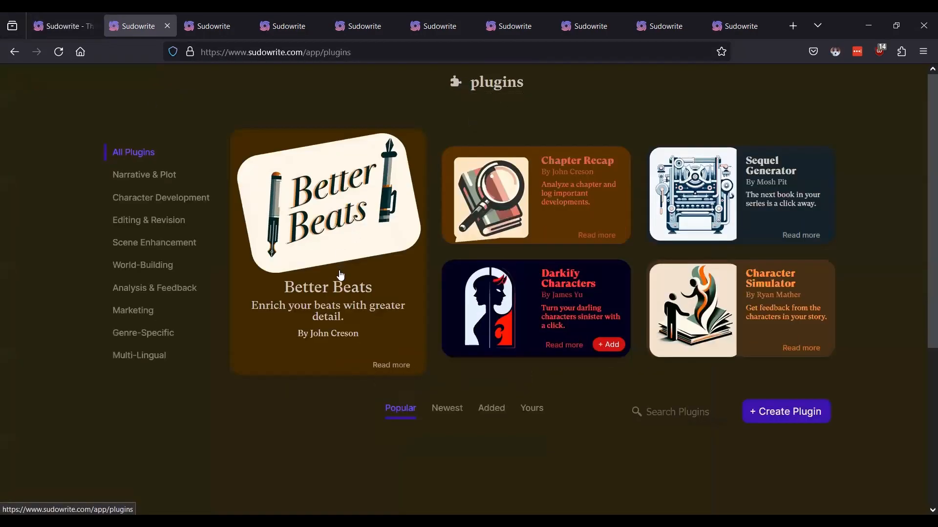